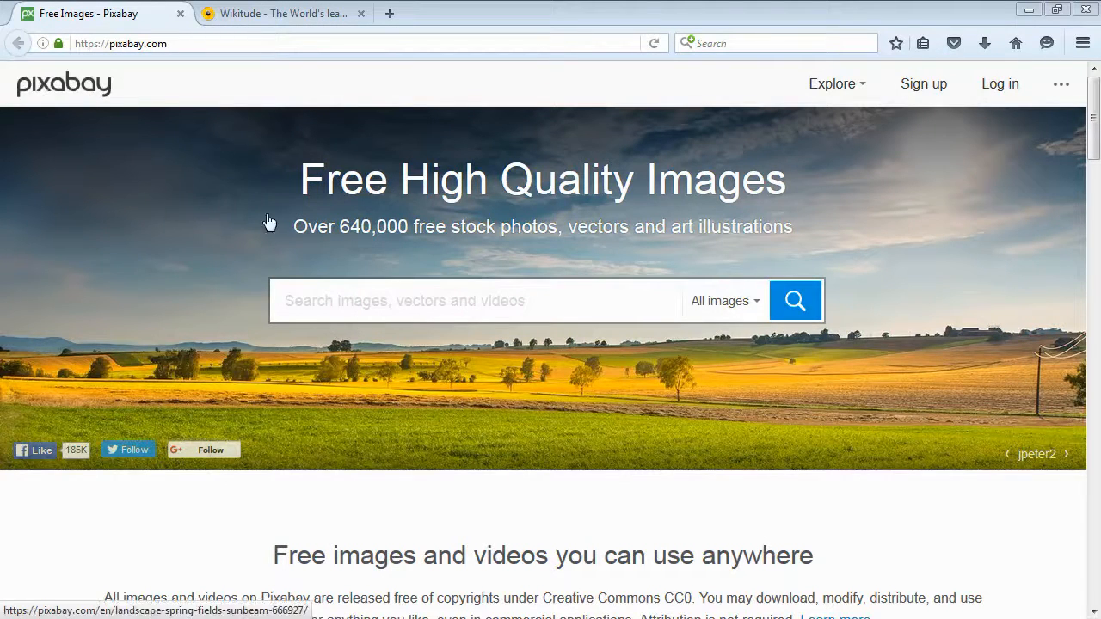
Scroll down and read the Creative Commons CC0 licence terms for the site's images.
drag(1096, 150, 1097, 176)
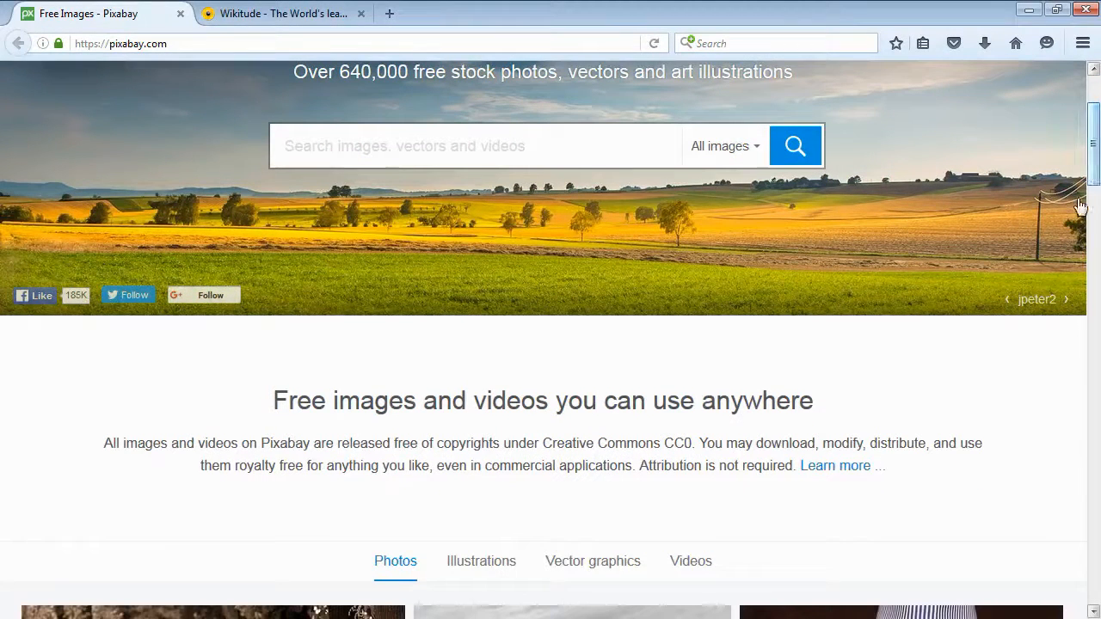
drag(542, 443, 694, 443)
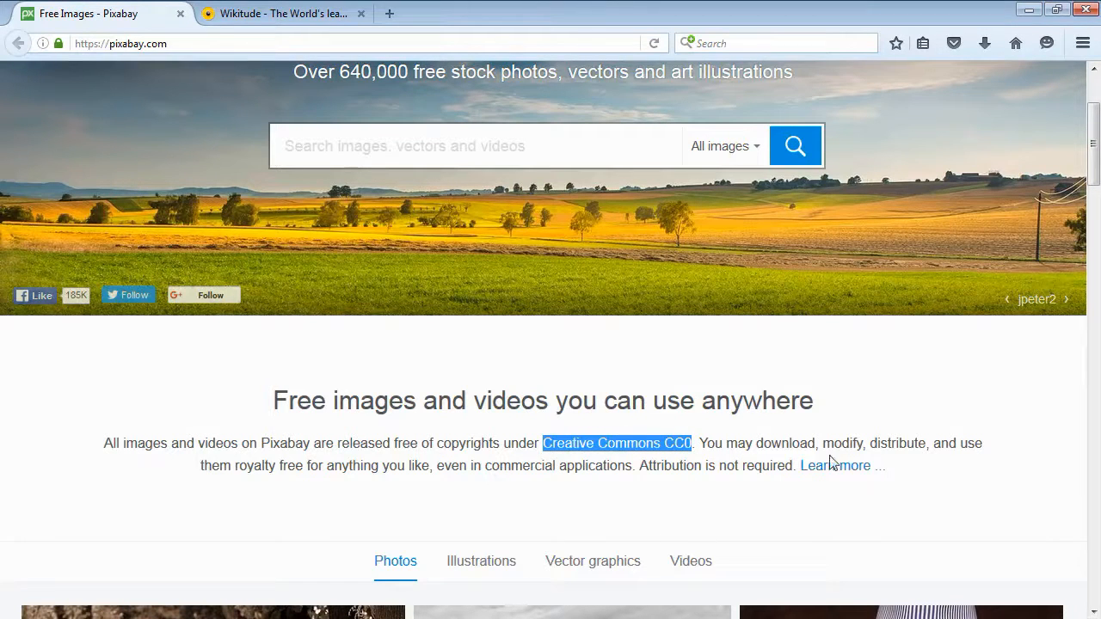
click(235, 467)
drag(235, 467, 430, 467)
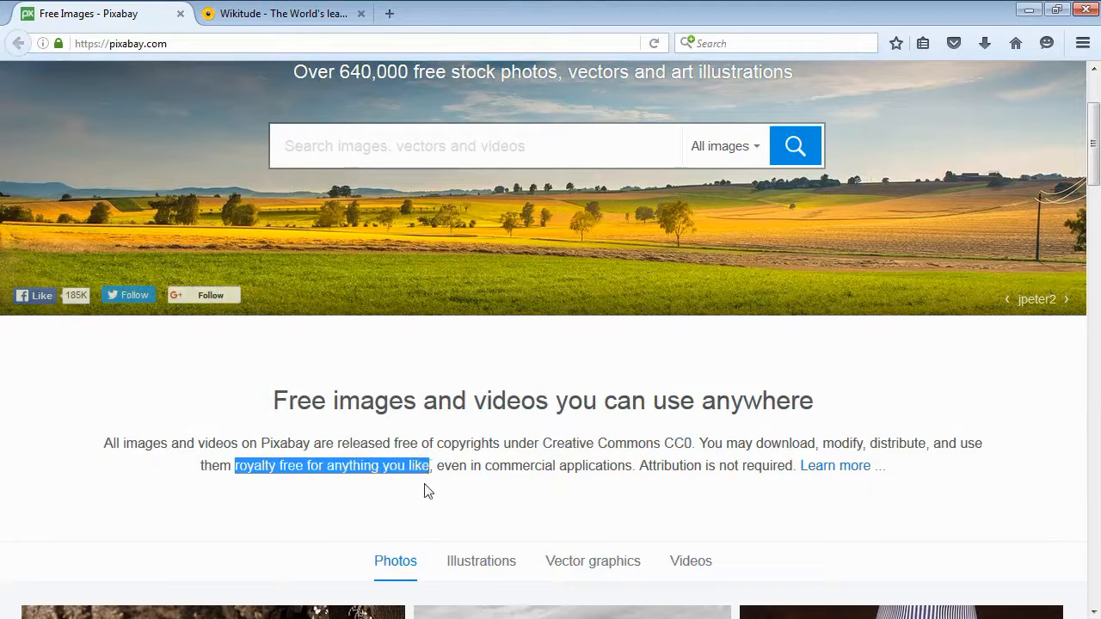
Search the image library for medical machine.
scroll(1094, 147, up, 3)
click(499, 308)
text(med)
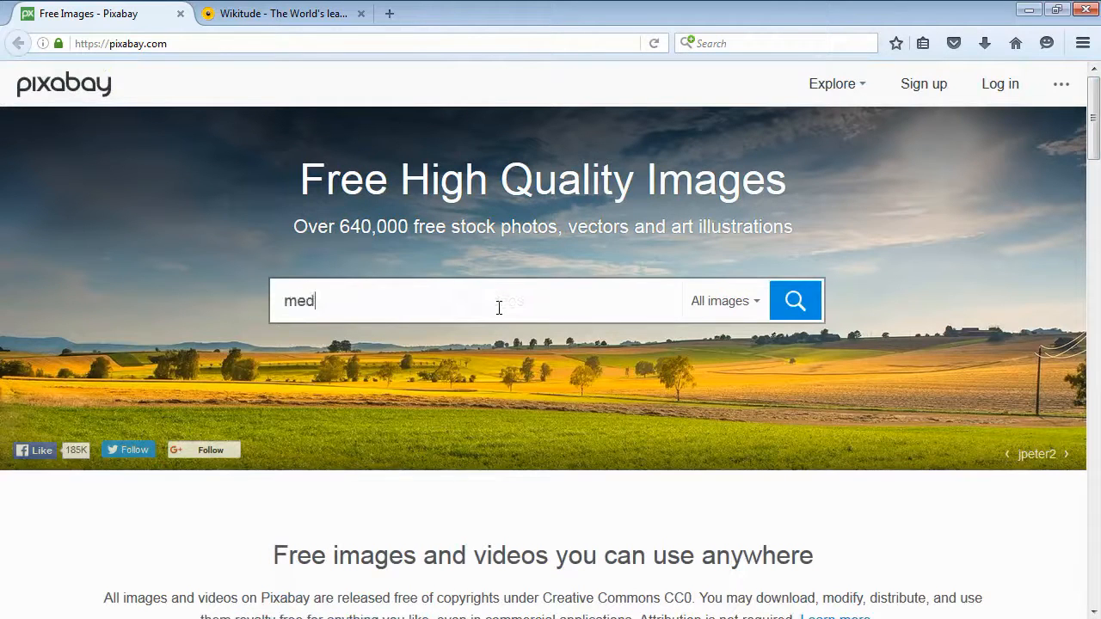
text(ical machine)
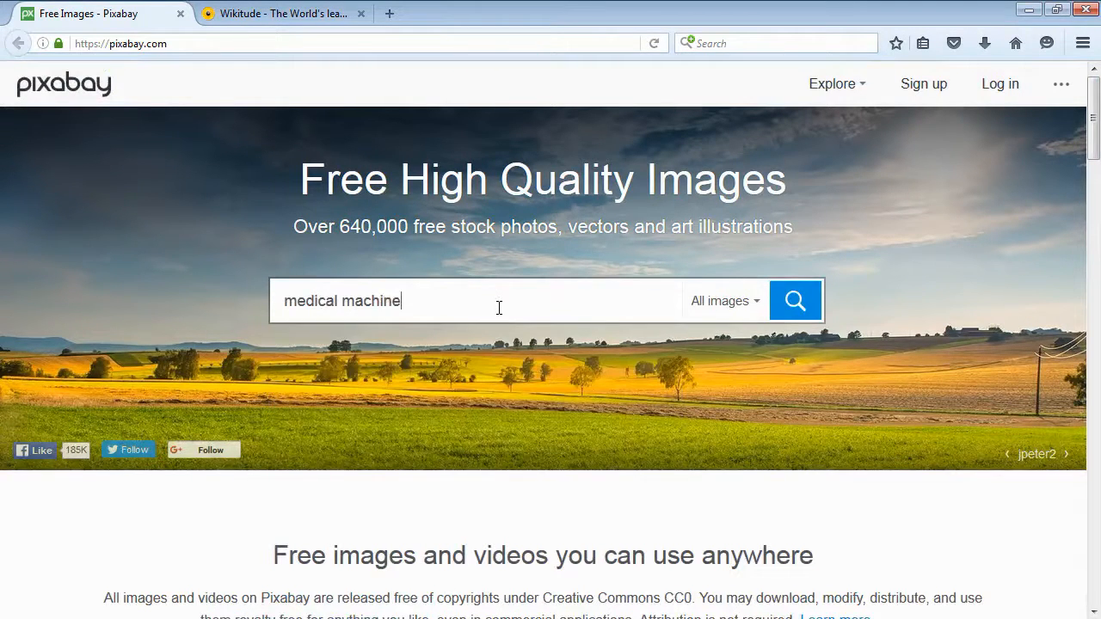
key(Return)
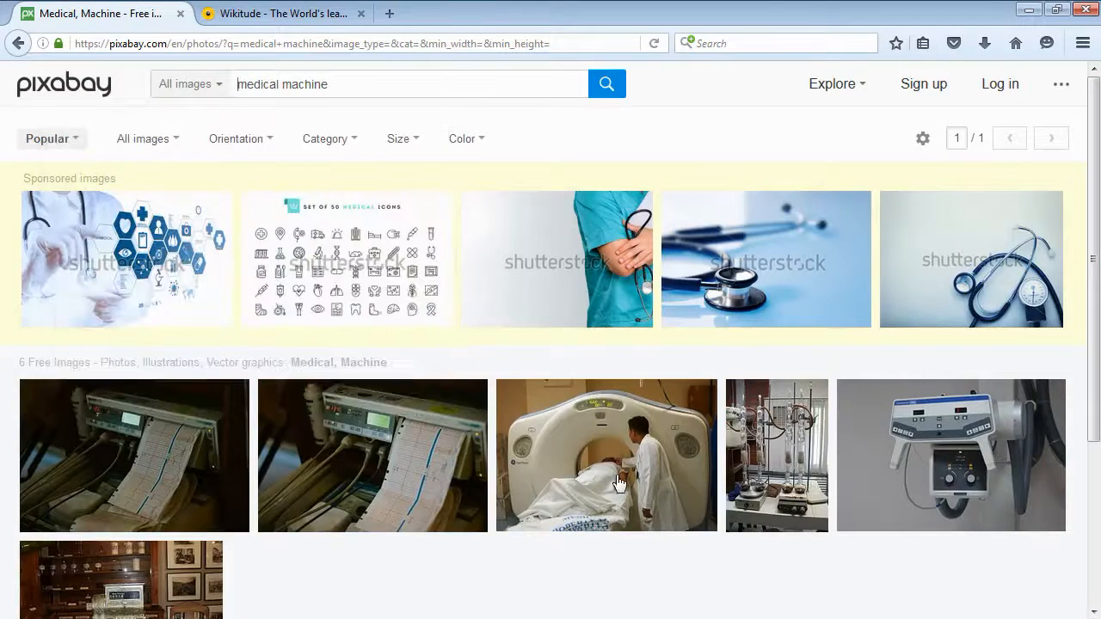
Open the CT scanner photo of the Bethesda Naval Medical Center and view its licence details.
click(619, 480)
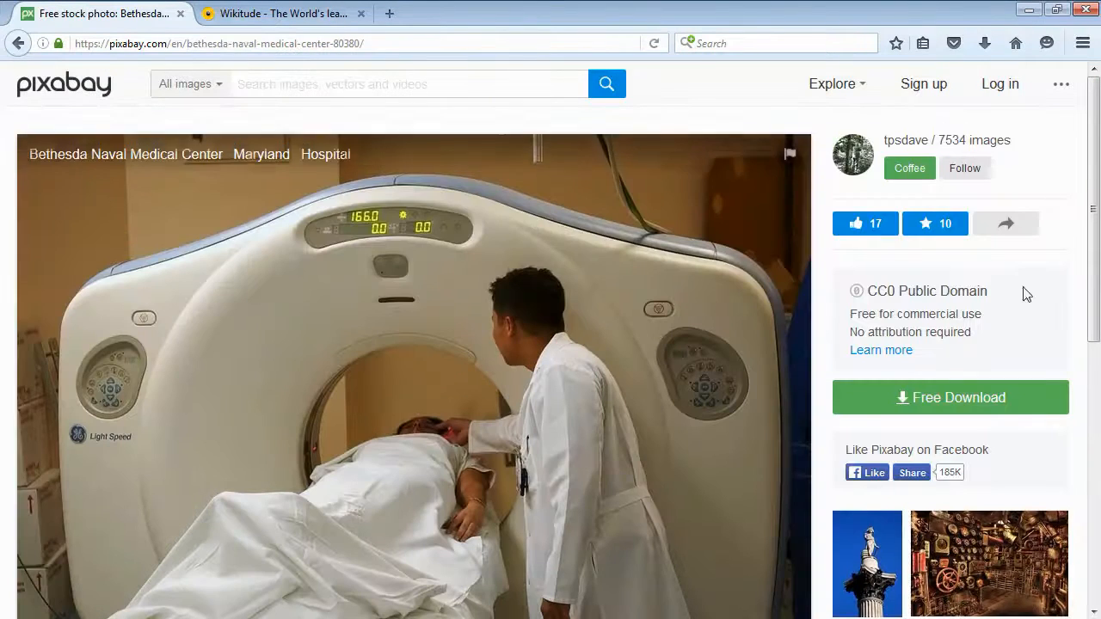
scroll(1094, 247, down, 2)
mouse_move(1099, 248)
mouse_down()
mouse_move(1100, 260)
mouse_move(1096, 247)
mouse_up()
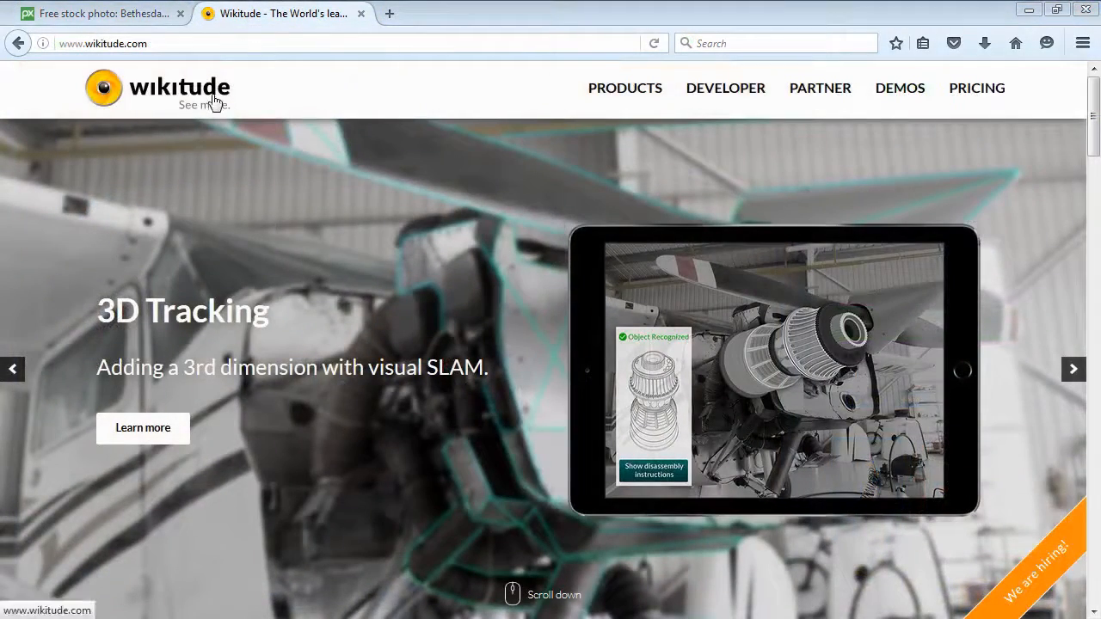
Open the Target Manager from the Wikitude developer tools and close its help dialog.
mouse_move(720, 96)
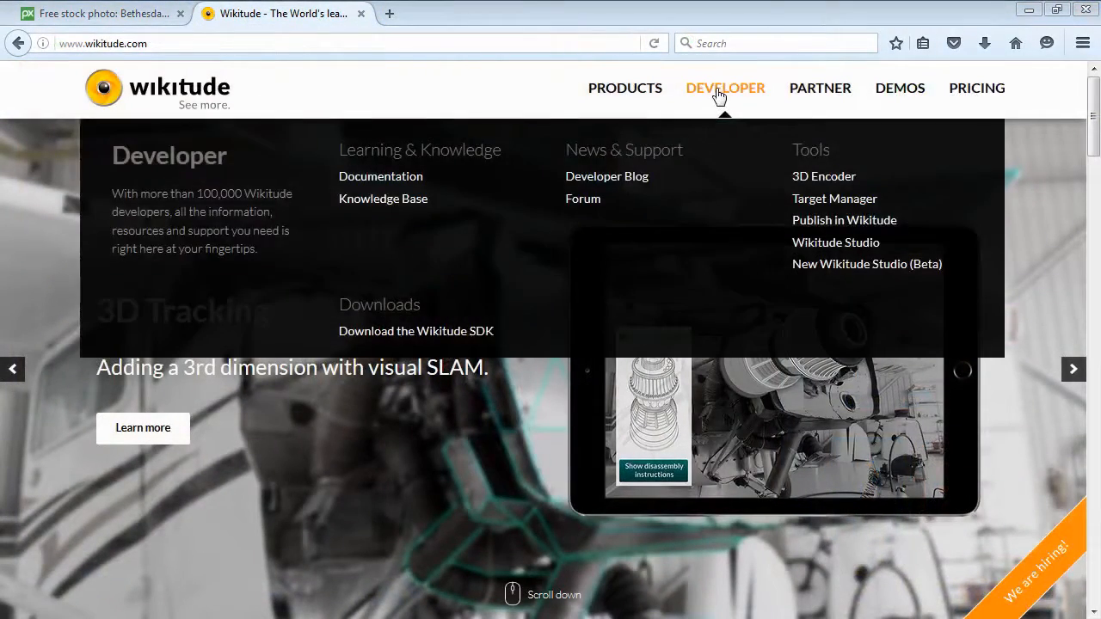
click(813, 201)
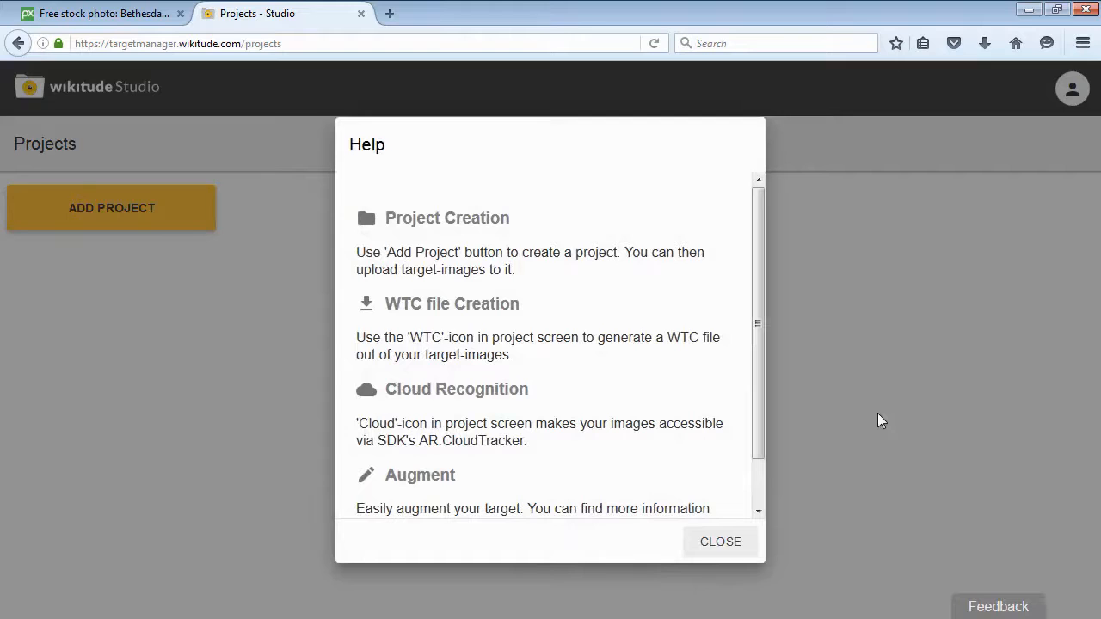
scroll(755, 395, down, 1)
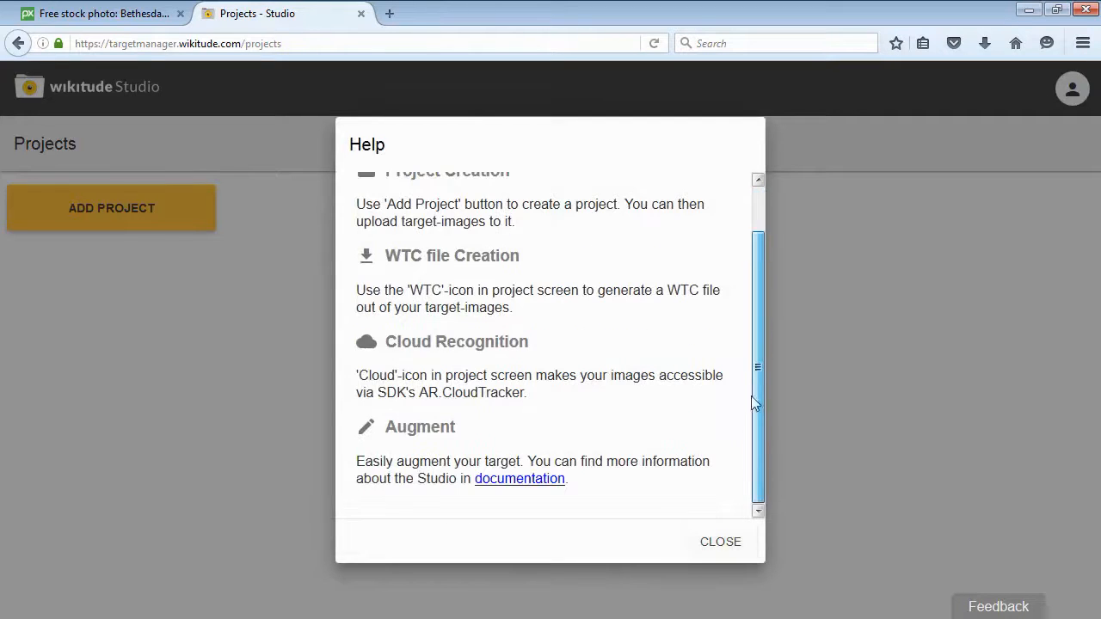
click(721, 544)
Create a new project named AR_Arm.
click(124, 211)
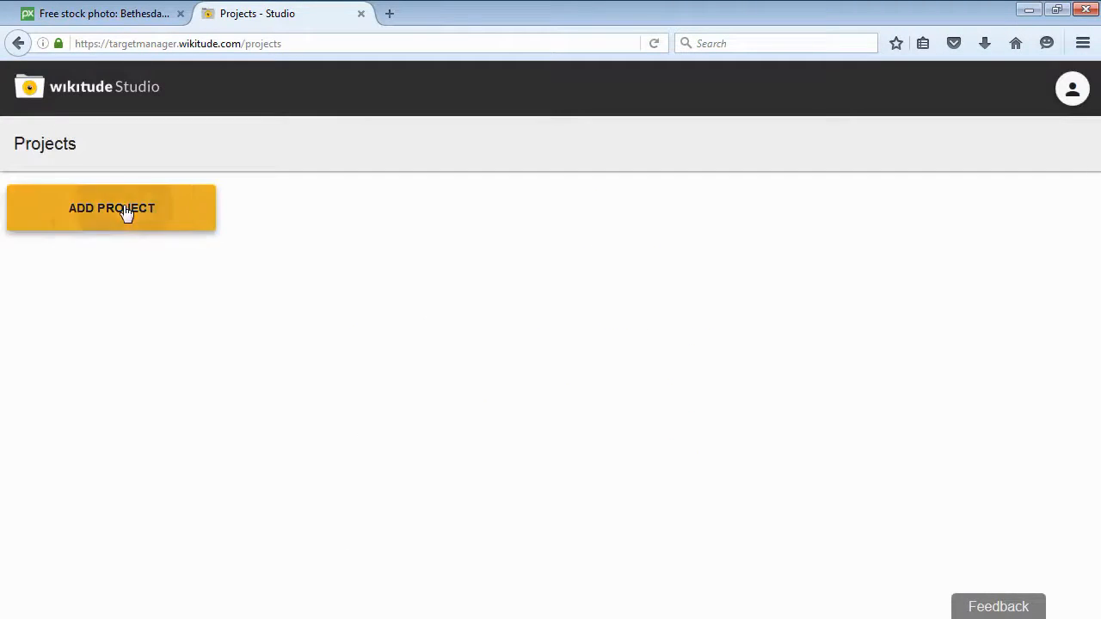
click(455, 310)
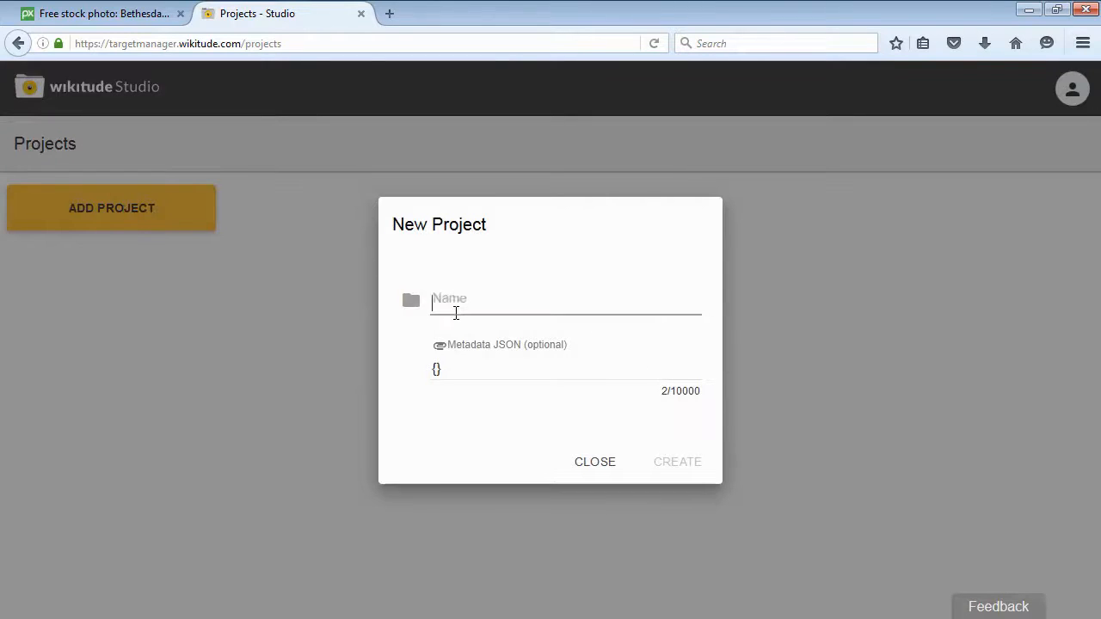
text(AR_Arm)
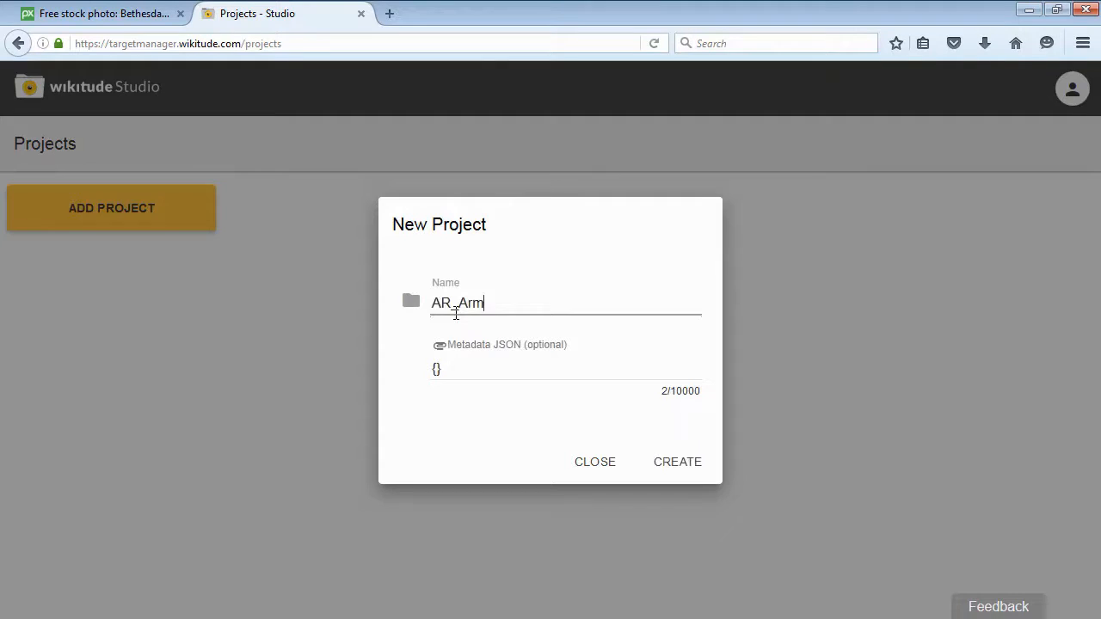
click(678, 465)
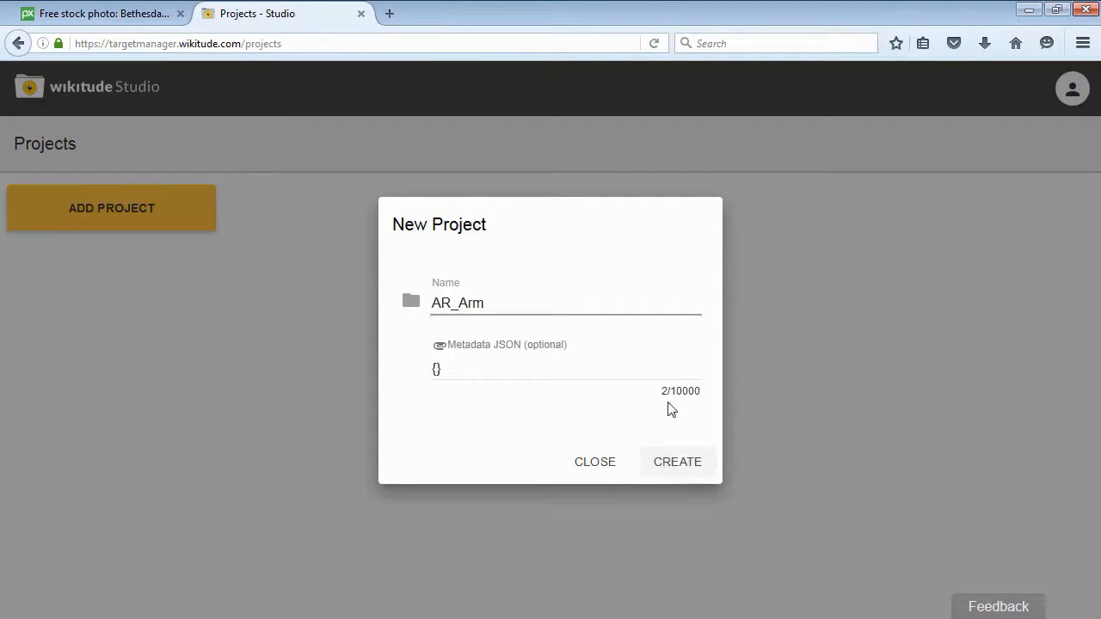
click(690, 468)
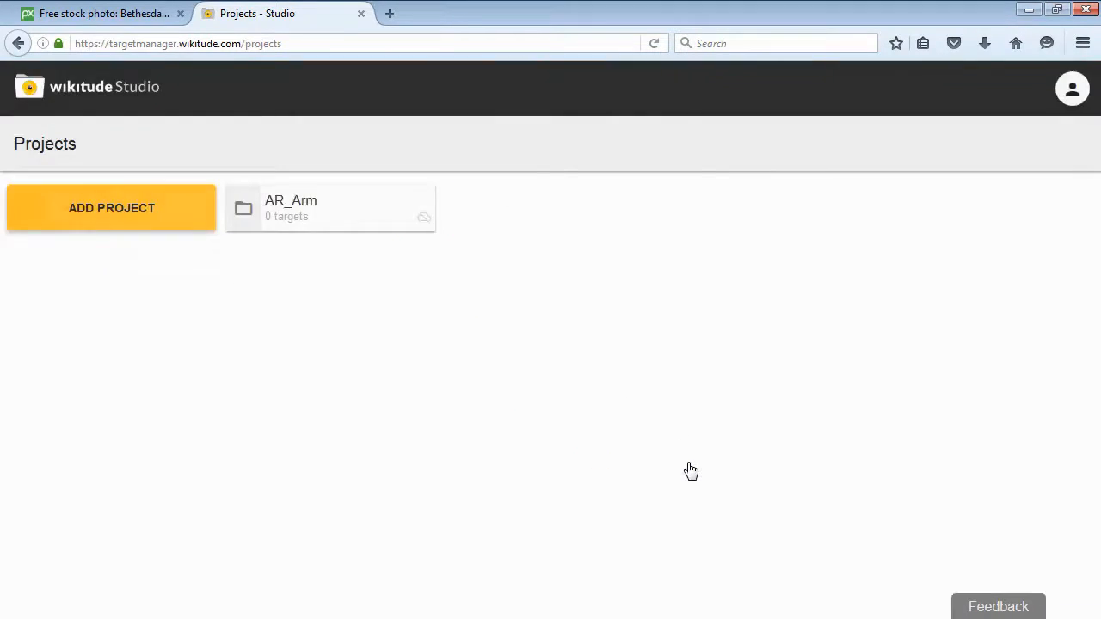
Open the AR_Arm project and upload the Bethesda medical center photo as a target image.
click(312, 207)
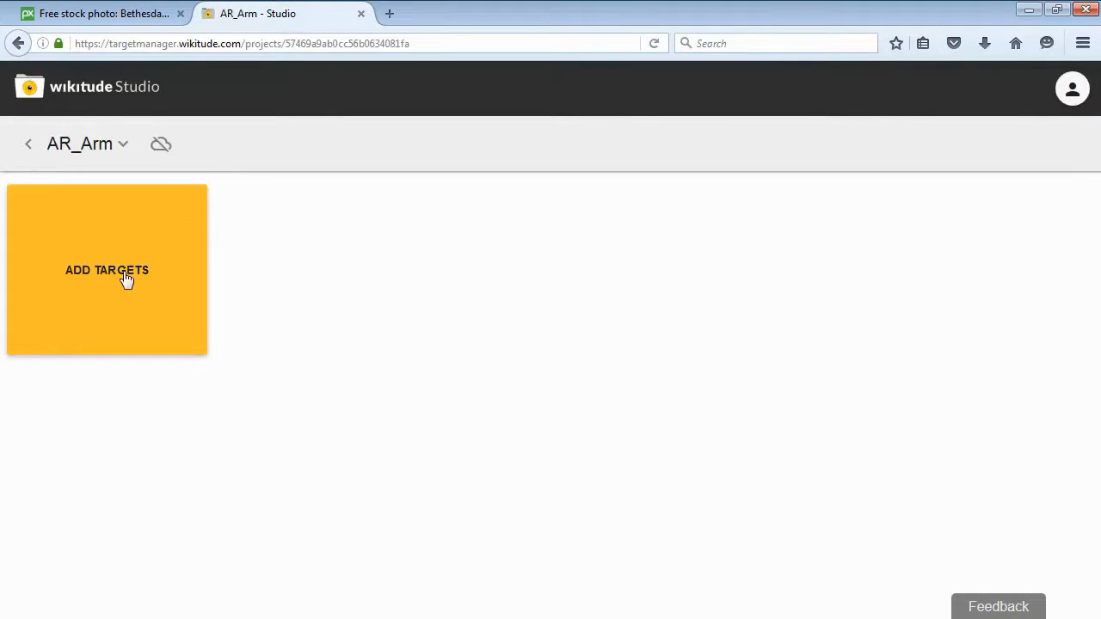
click(126, 280)
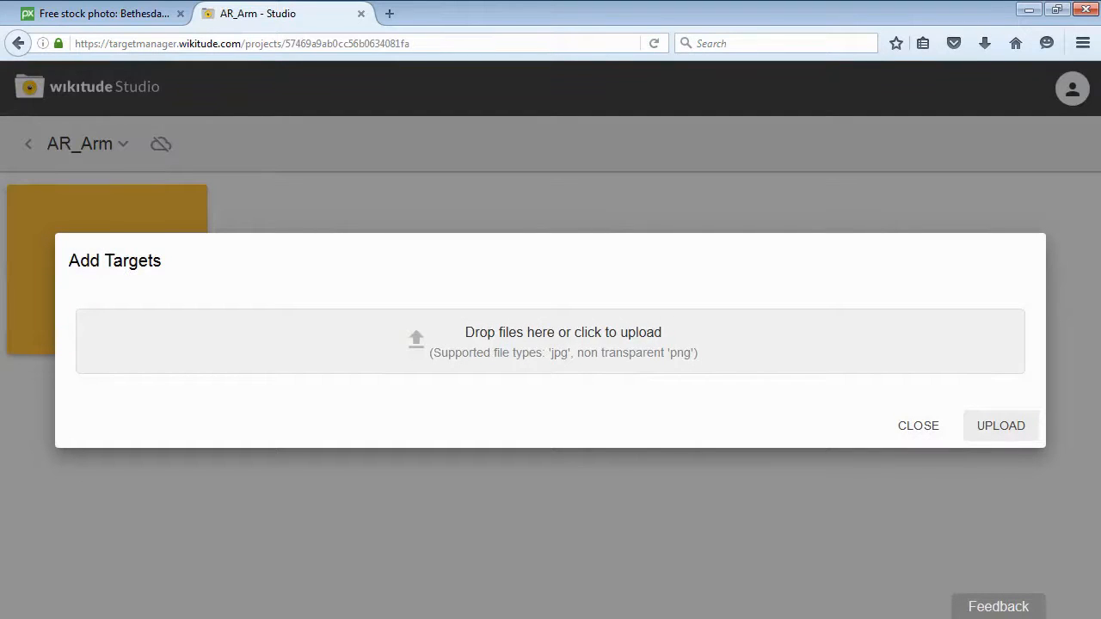
drag(275, 610, 423, 338)
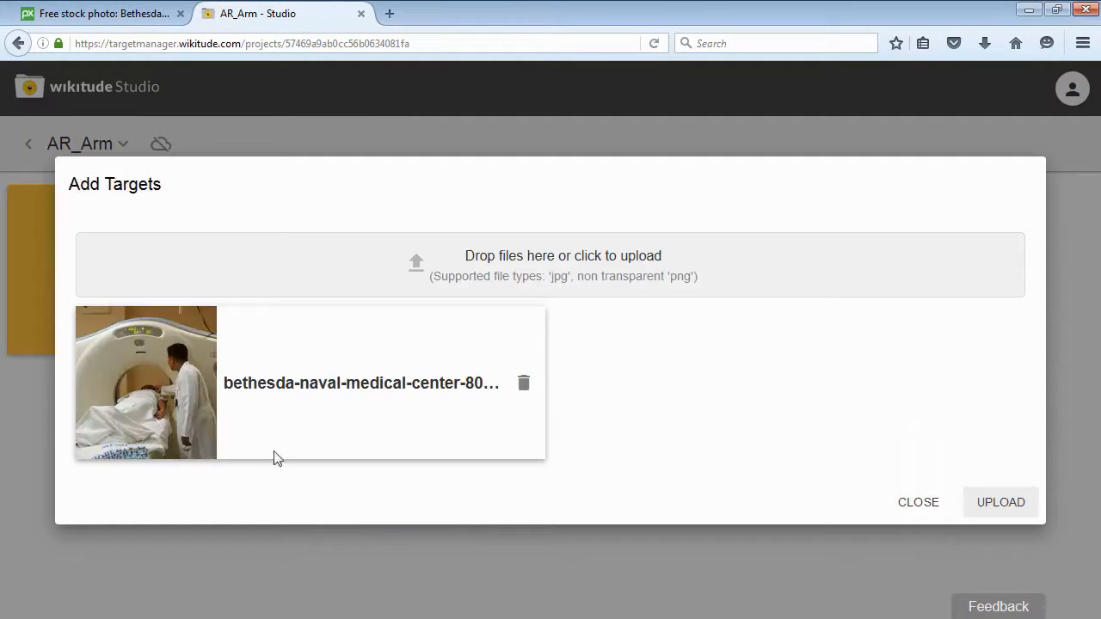
click(1001, 503)
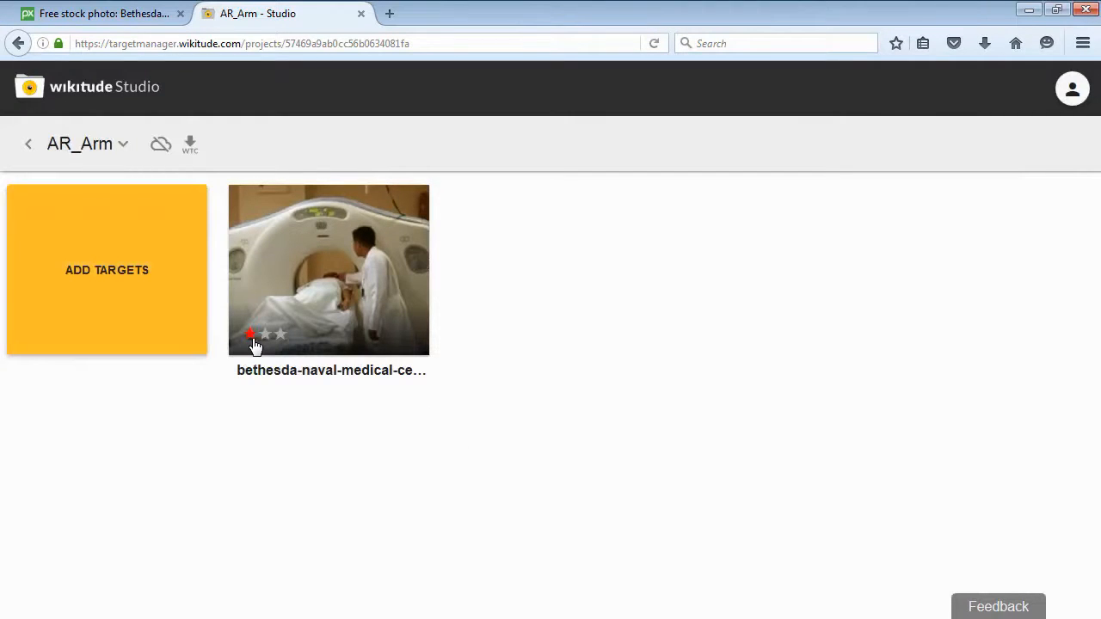
Generate a WTC file for Wikitude SDK version 5.1, sent to the account's e-mail address.
click(190, 144)
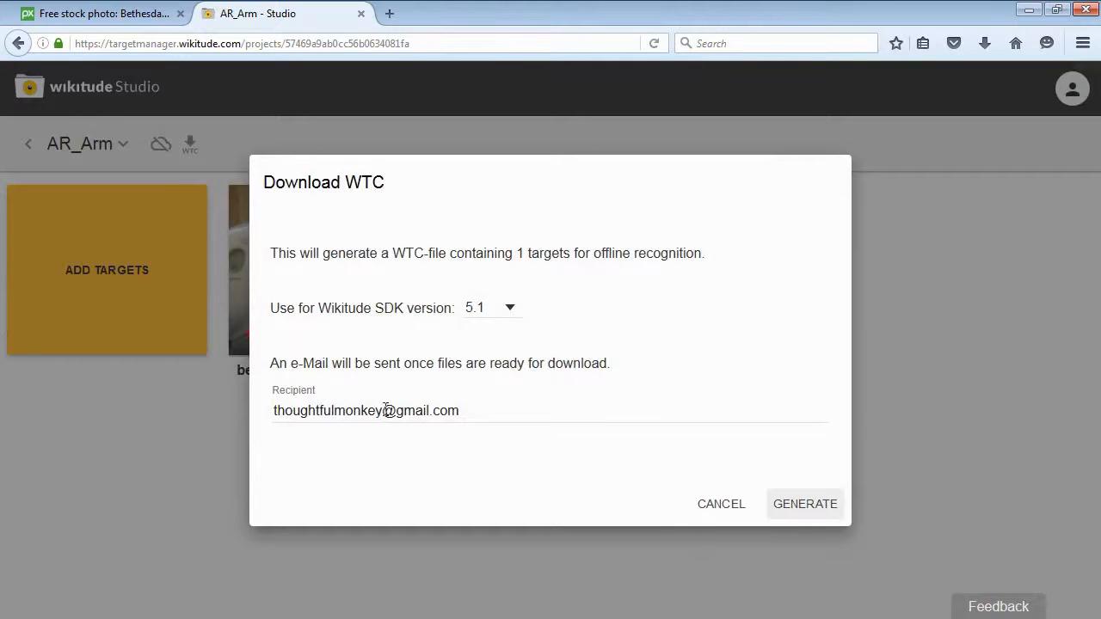
click(792, 507)
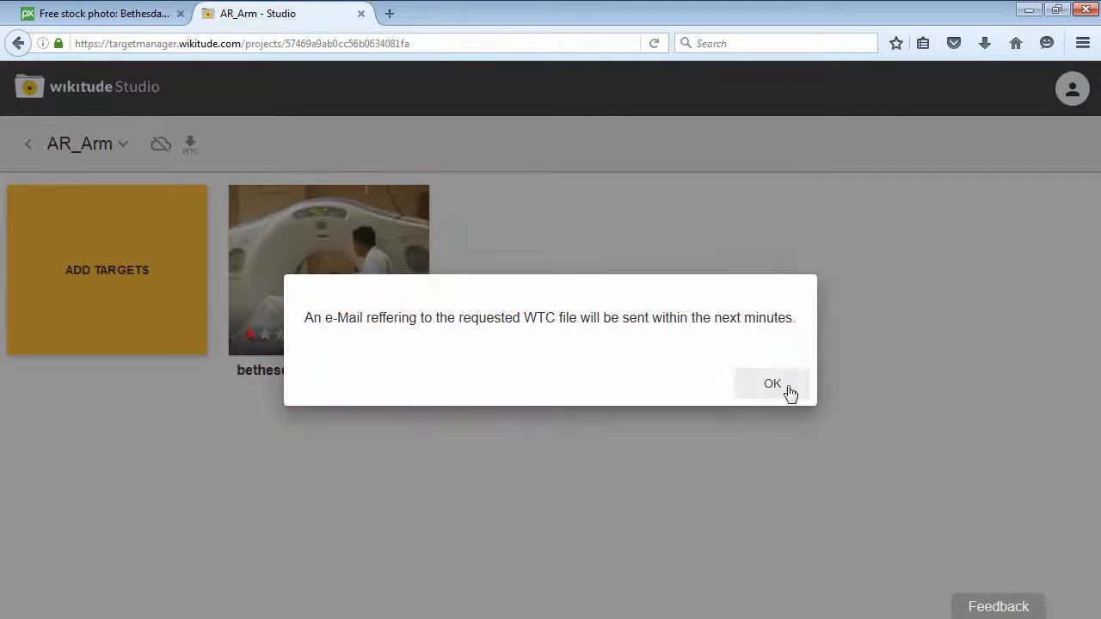
click(773, 385)
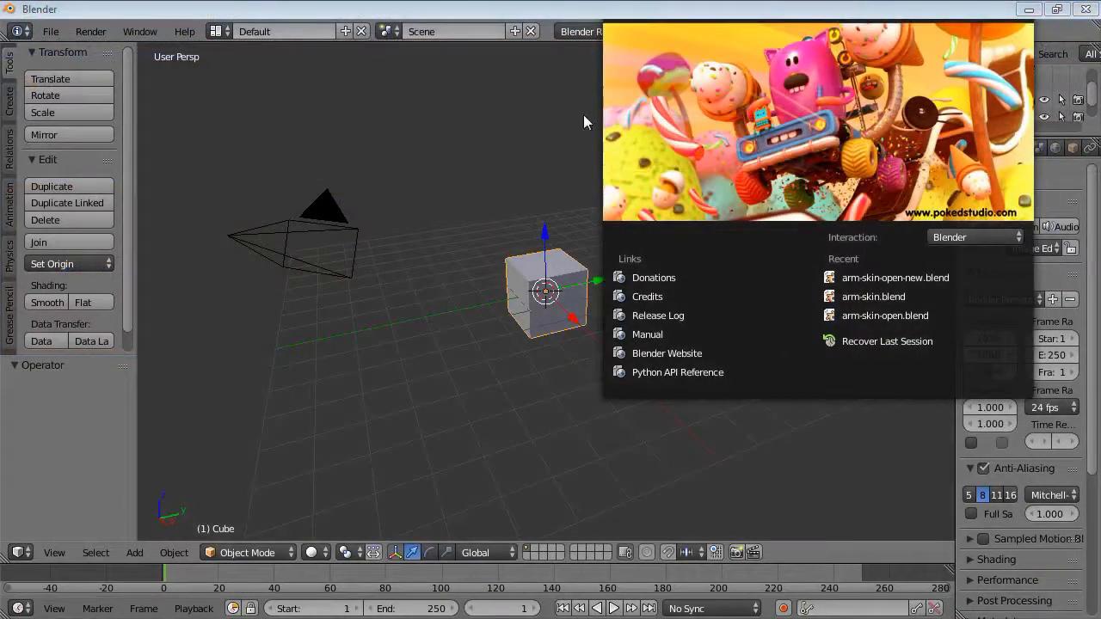
Switch to Blender and delete all the default objects from the scene.
click(583, 122)
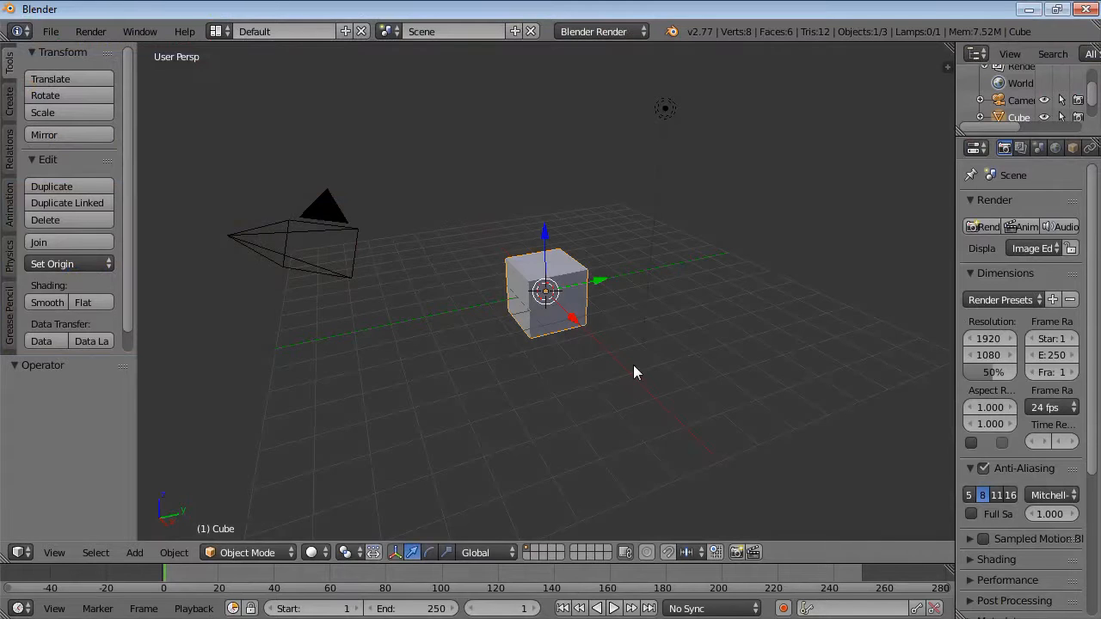
key(a)
key(a)
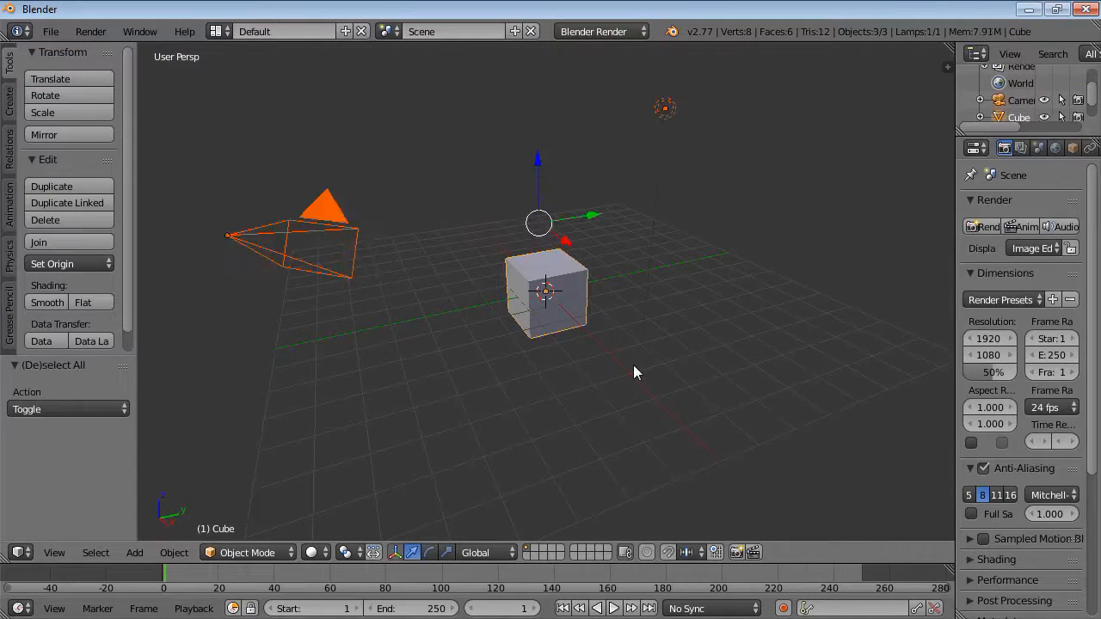
key(x)
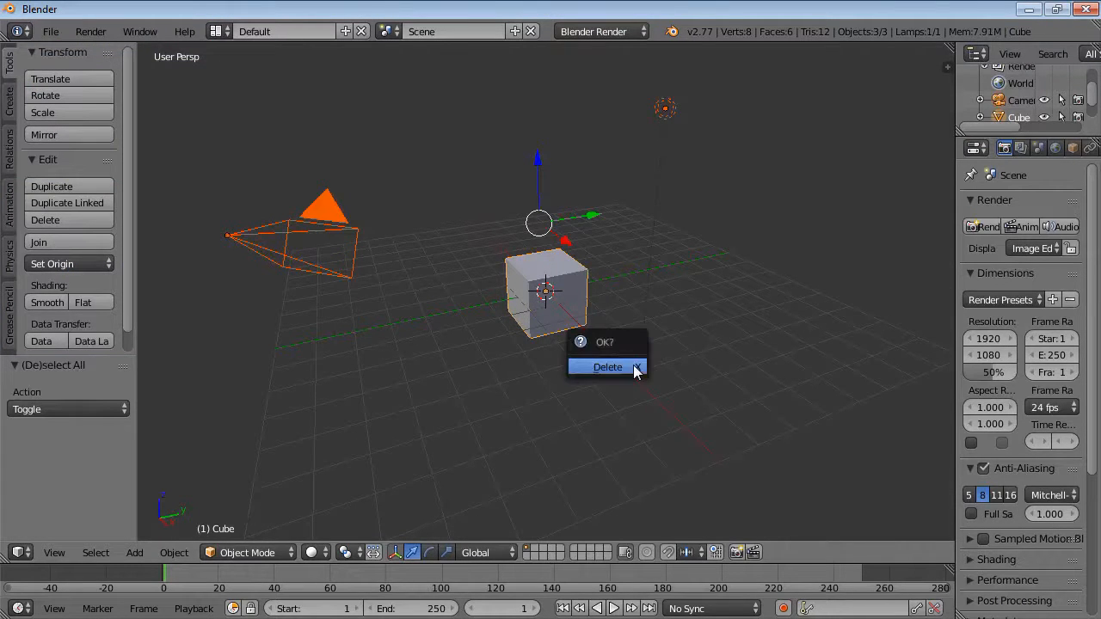
click(637, 368)
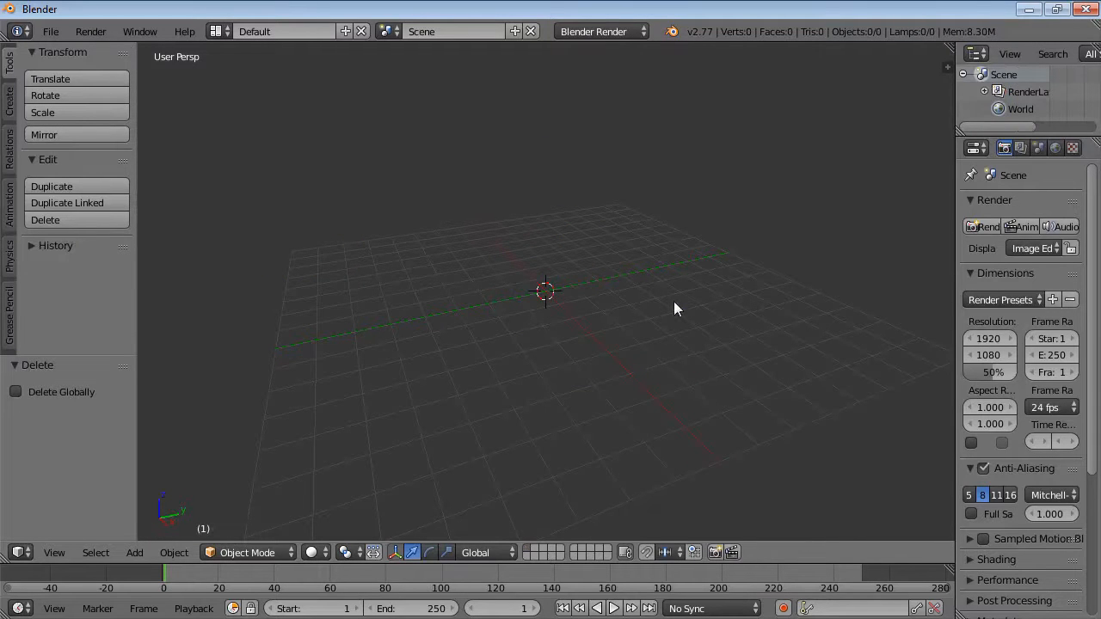
Add a plane to the empty scene in top view.
middle_drag(674, 303, 619, 359)
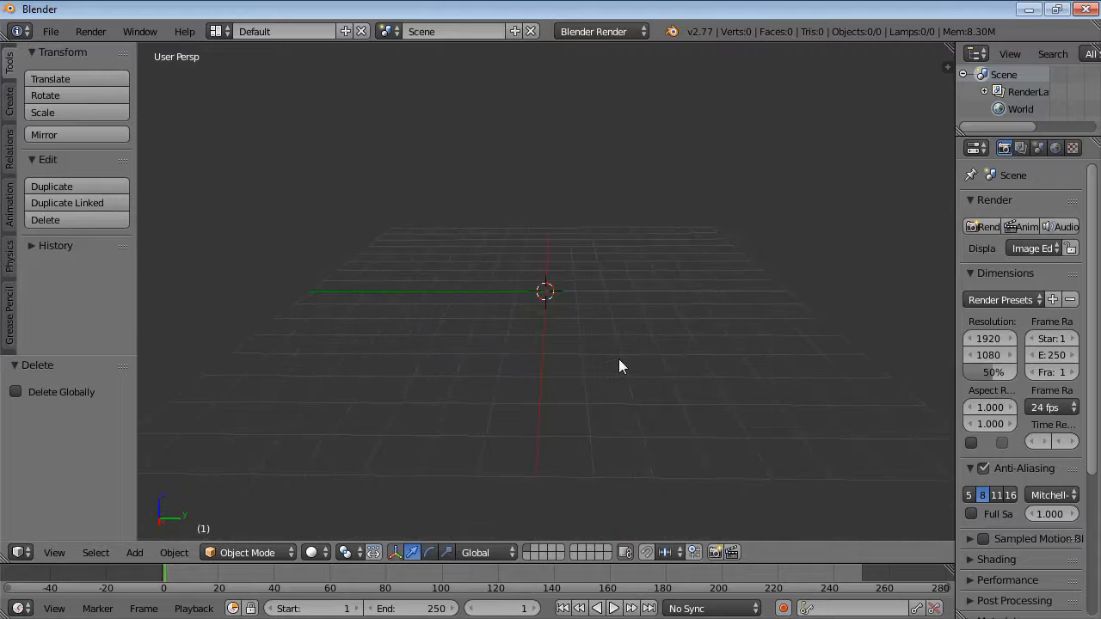
key(KP_7)
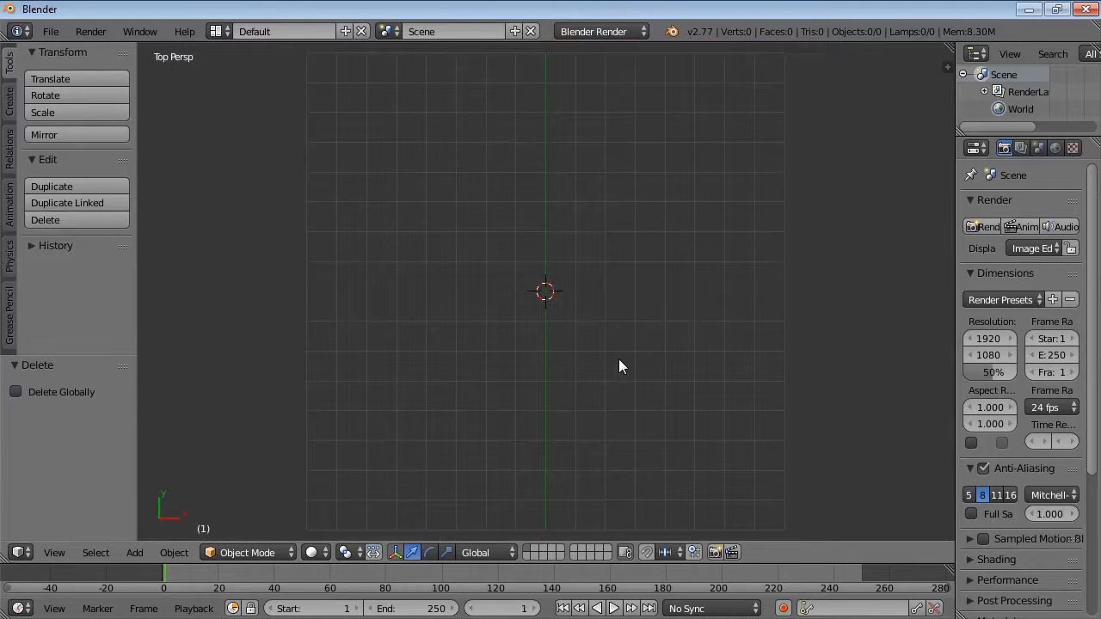
click(10, 110)
click(75, 97)
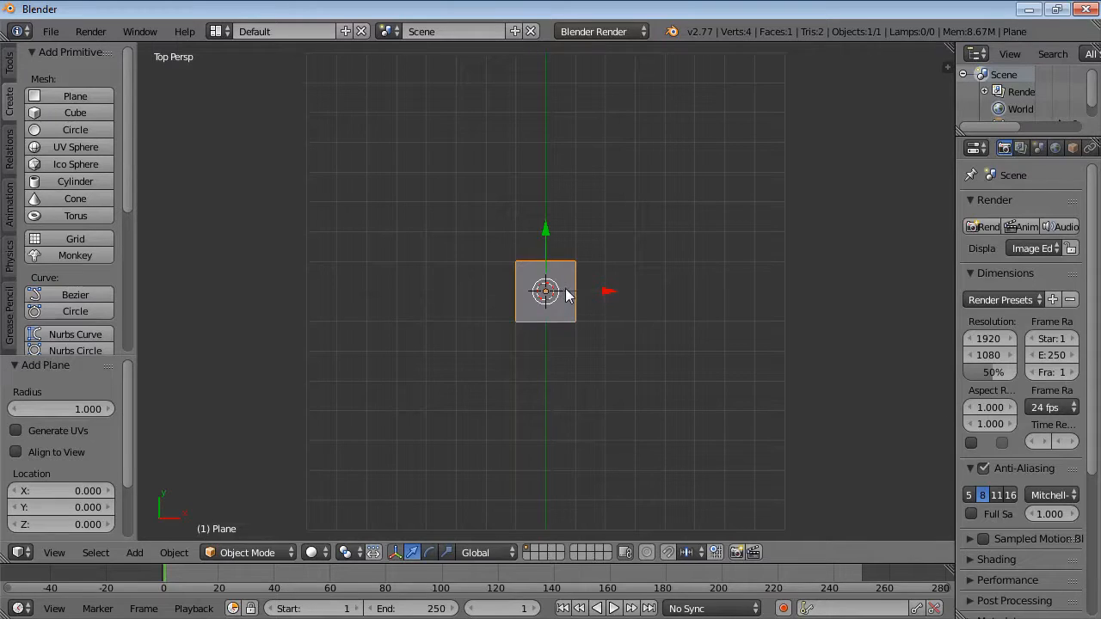
Scale the plane along X by about 5.03.
key(s)
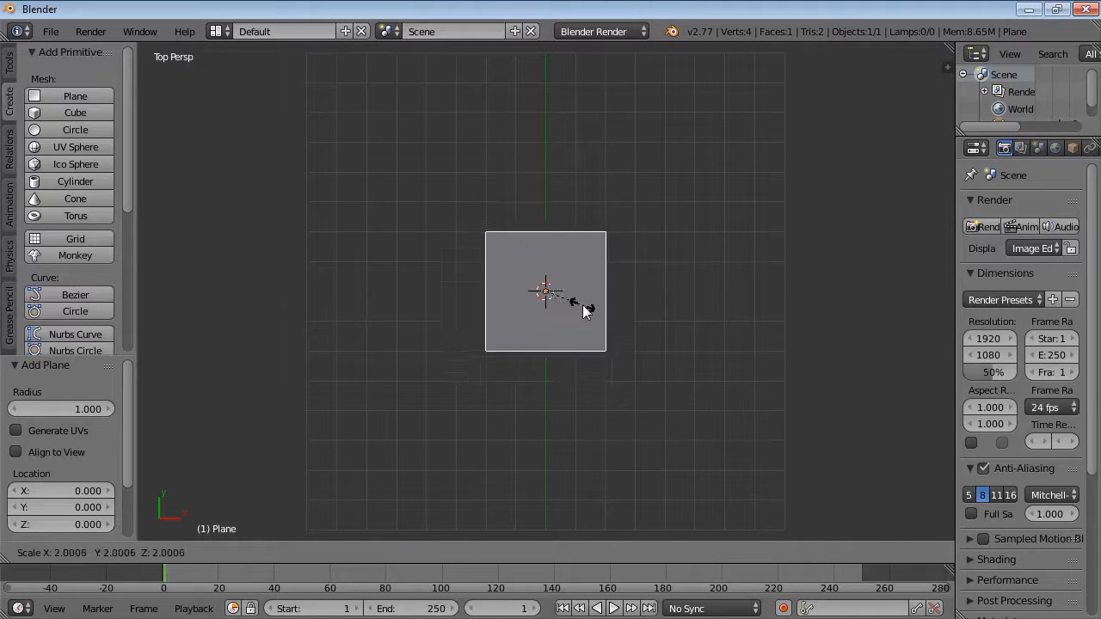
key(x)
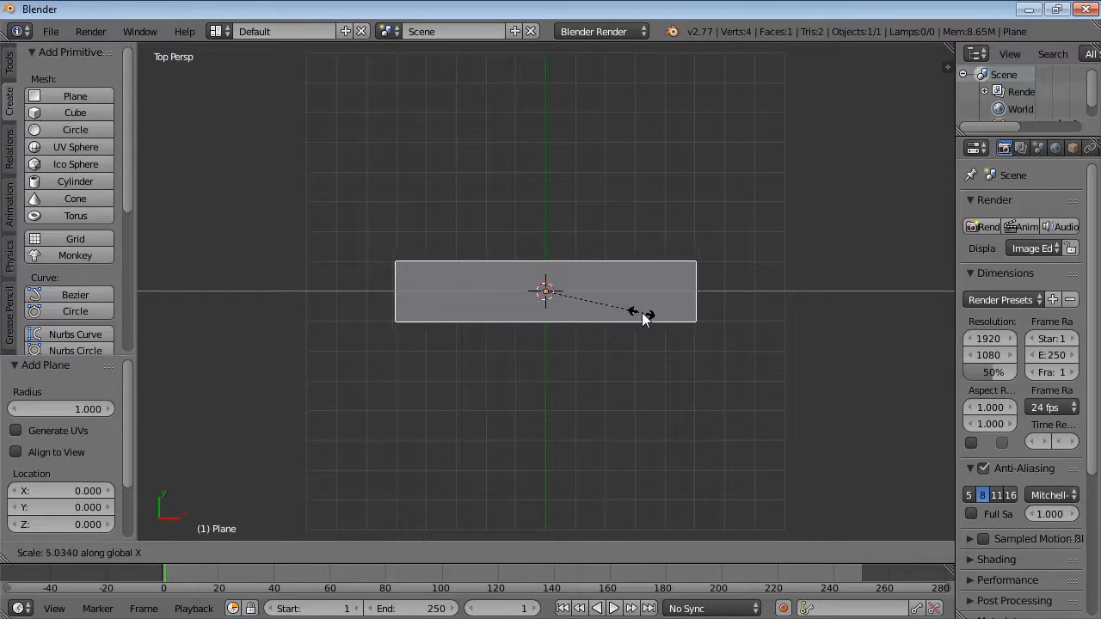
click(642, 319)
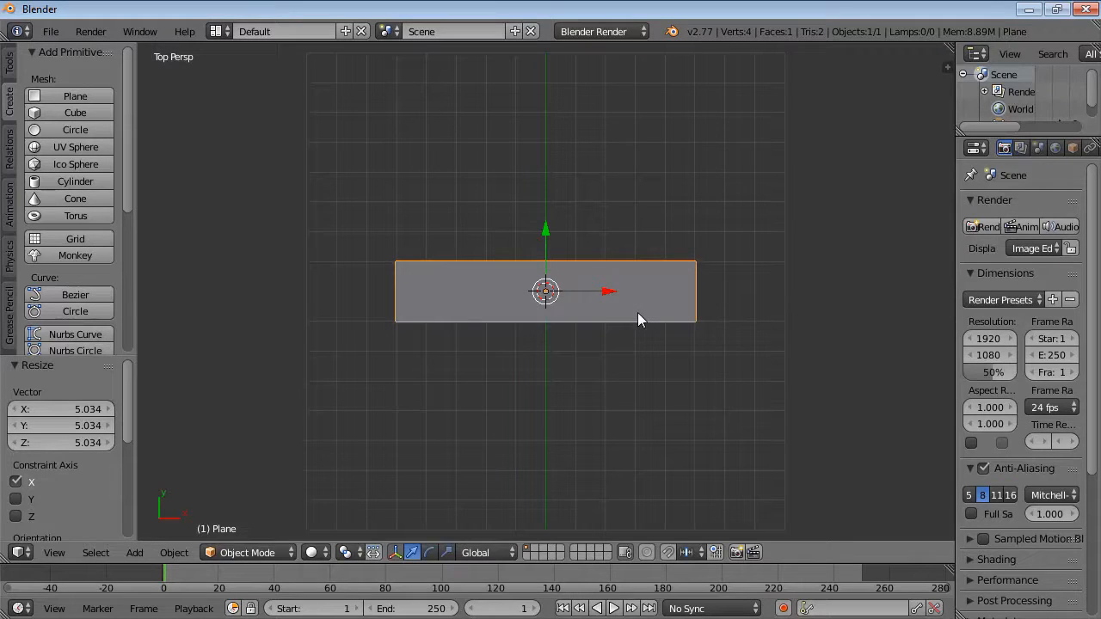
Scale the plane along Y by about 1.71.
key(s)
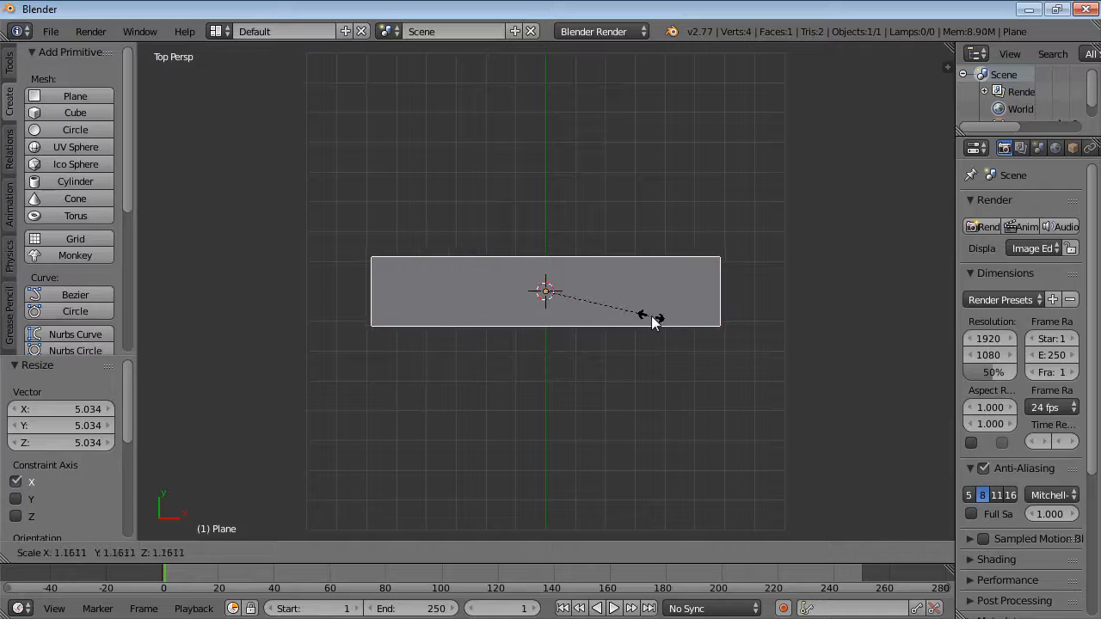
key(y)
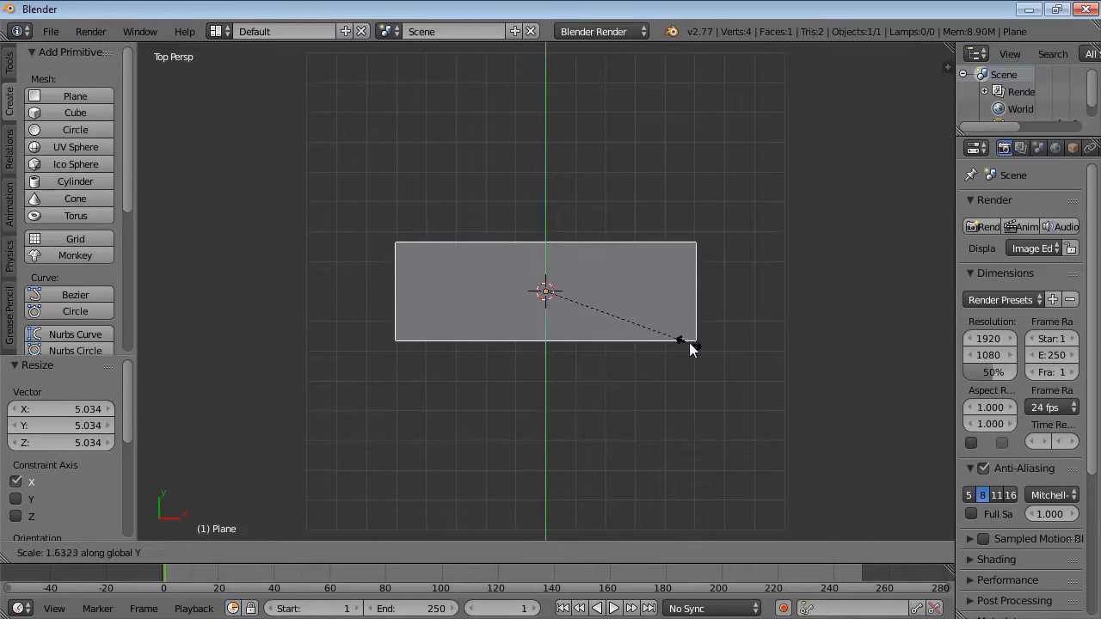
click(695, 347)
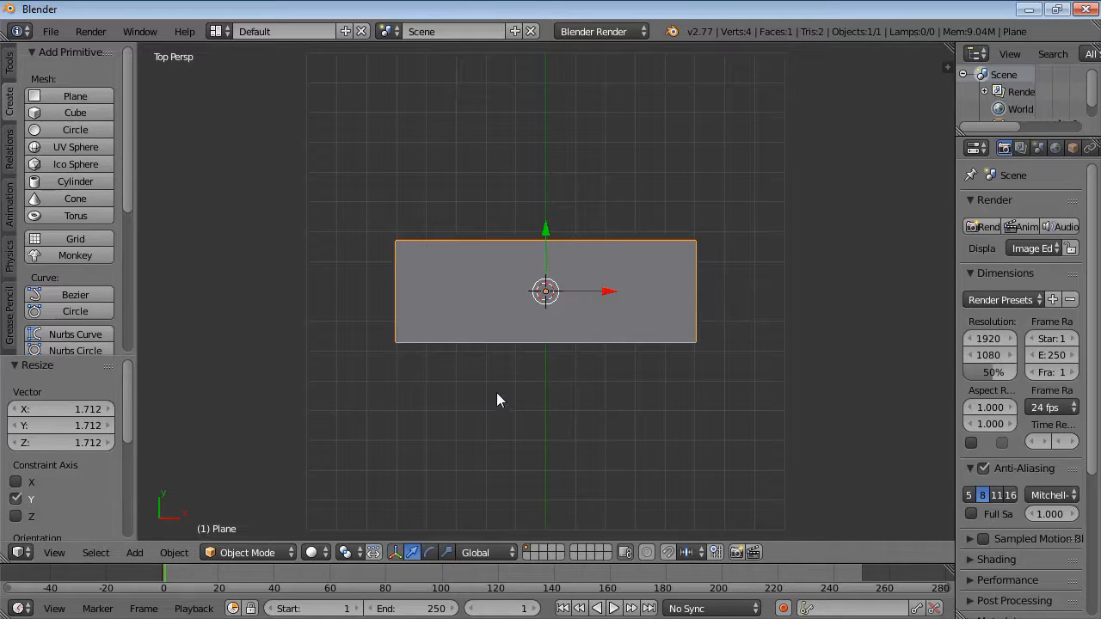
Put the plane into Edit Mode and unwrap its UVs with Unwrap.
key(Tab)
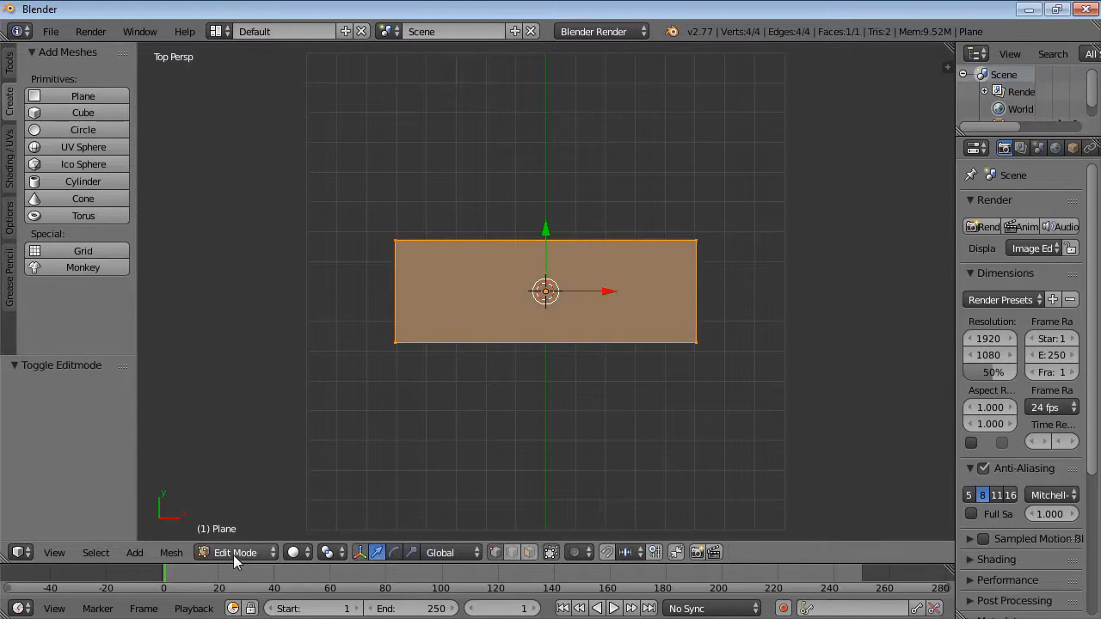
key(Tab)
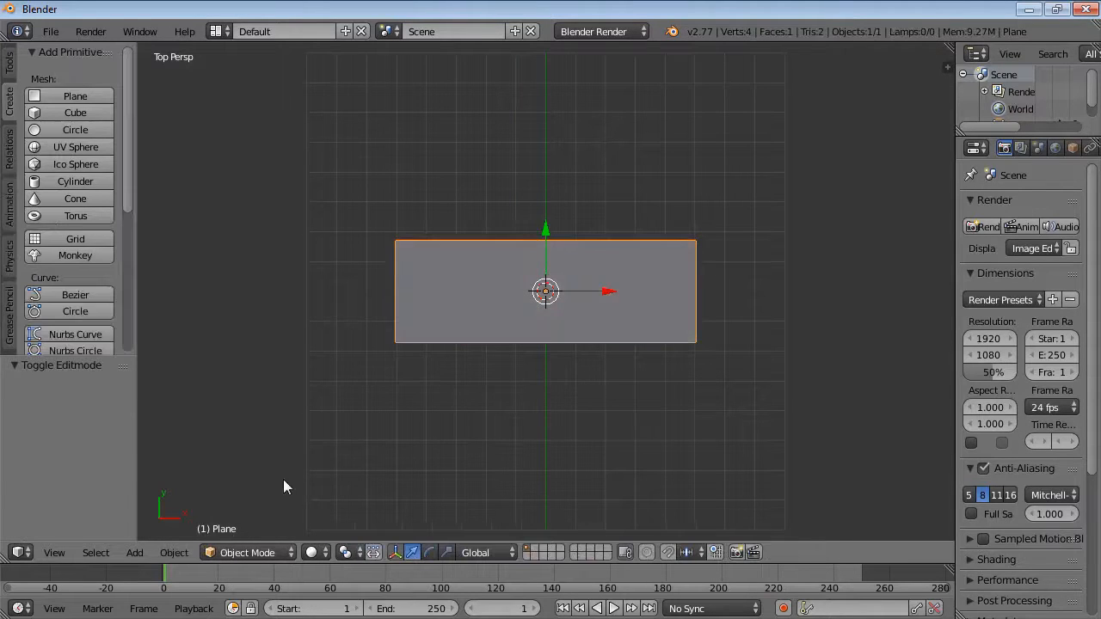
click(269, 553)
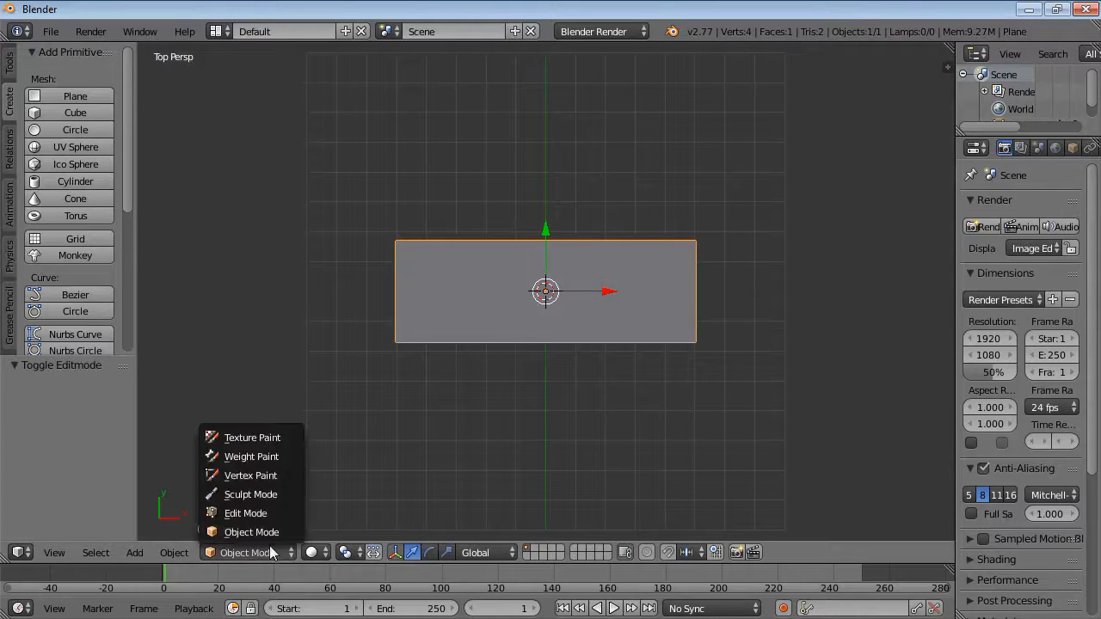
click(268, 514)
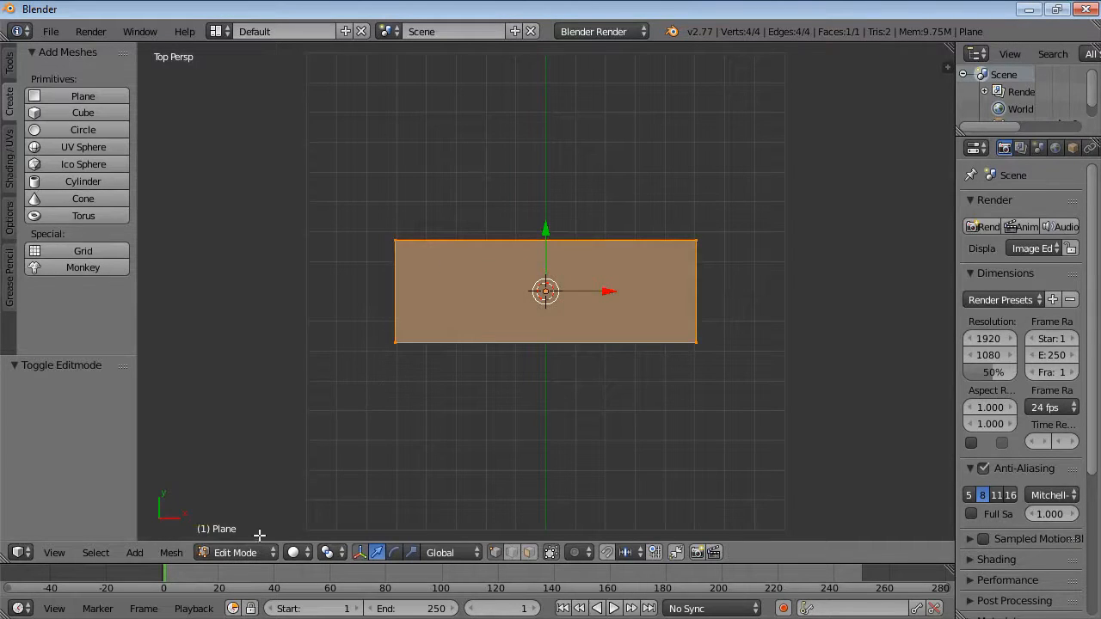
click(10, 154)
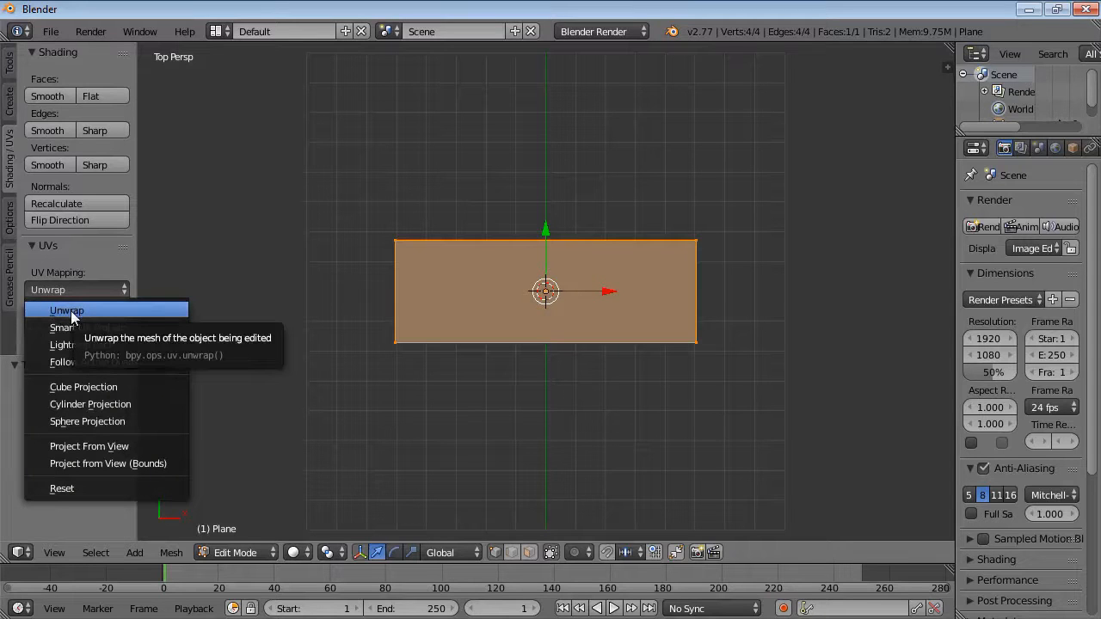
click(71, 311)
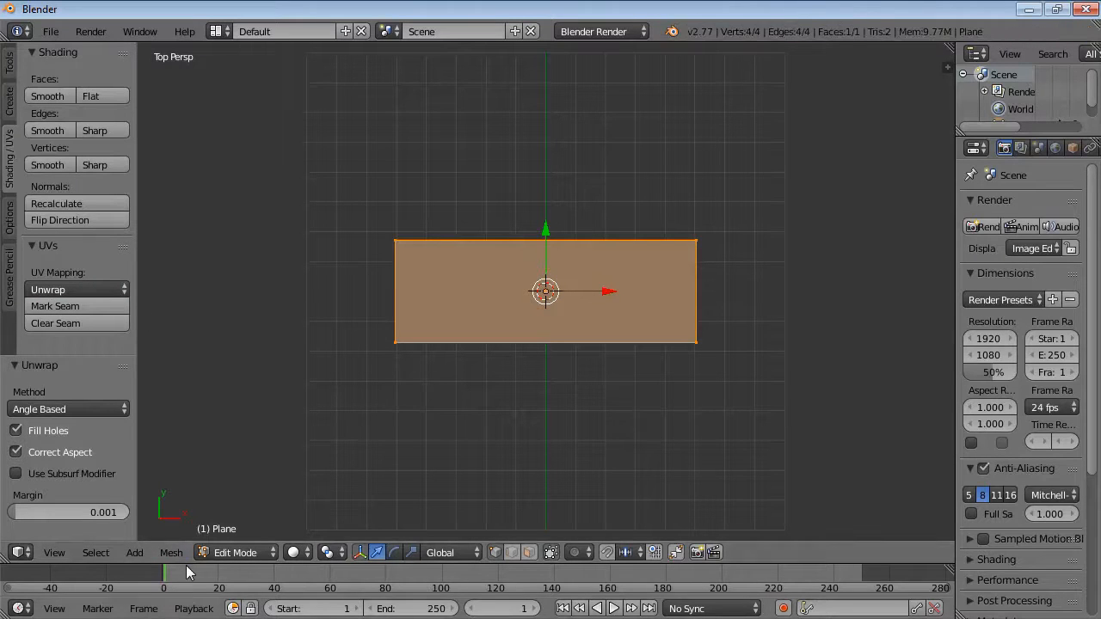
Enlarge the lower area and turn it into a UV/Image Editor.
drag(186, 563, 176, 341)
click(19, 608)
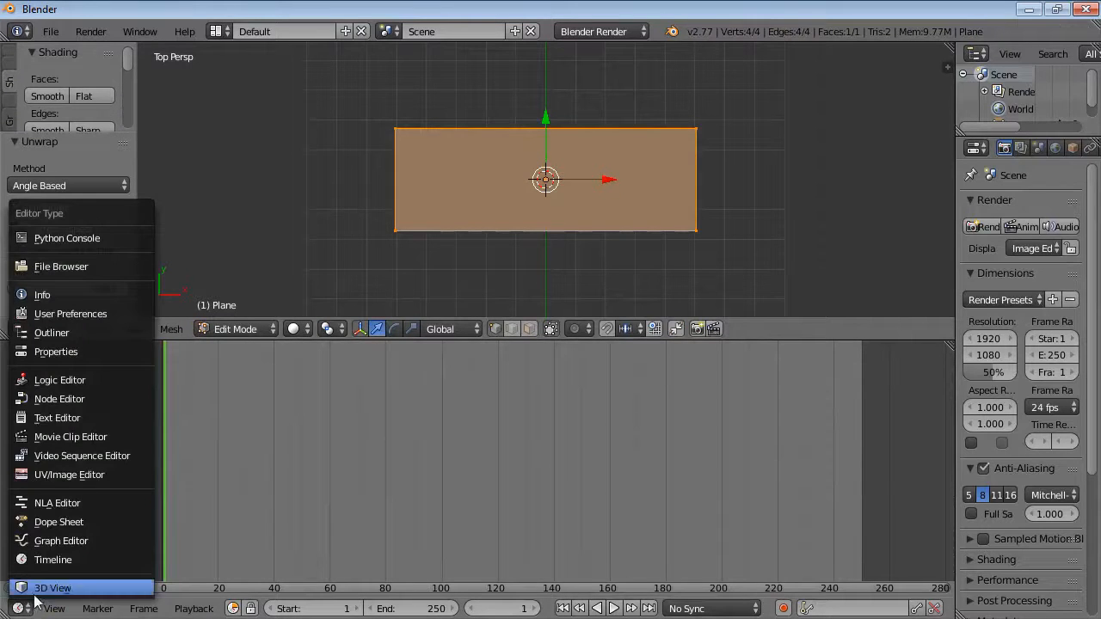
click(65, 476)
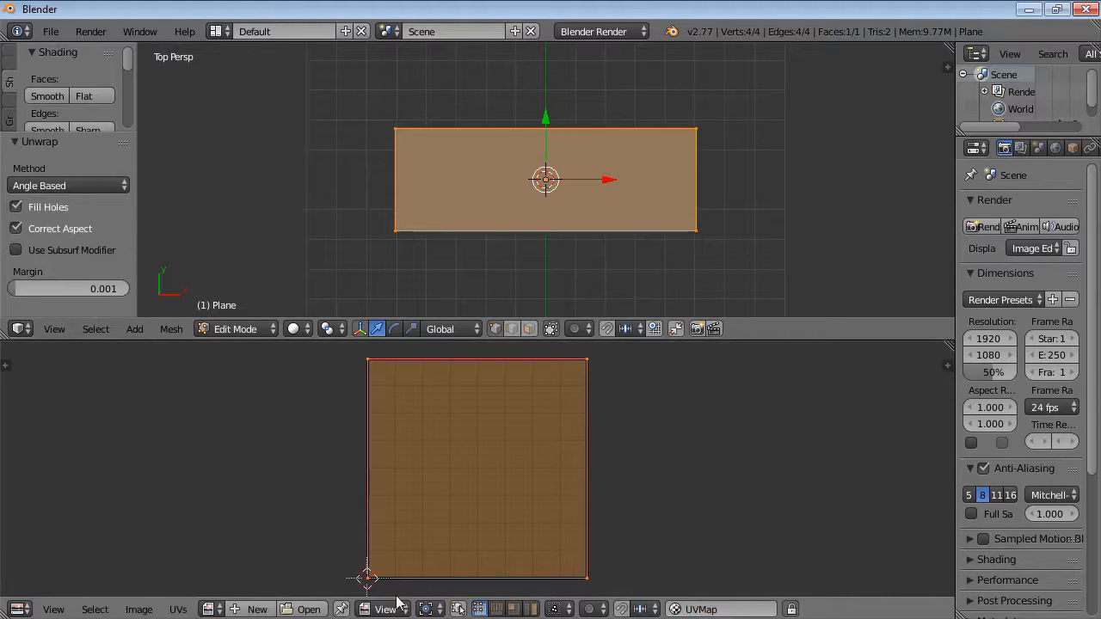
Open MyArmTrace.jpg from the Downloads AR-Arm folder in the UV/Image Editor.
click(309, 609)
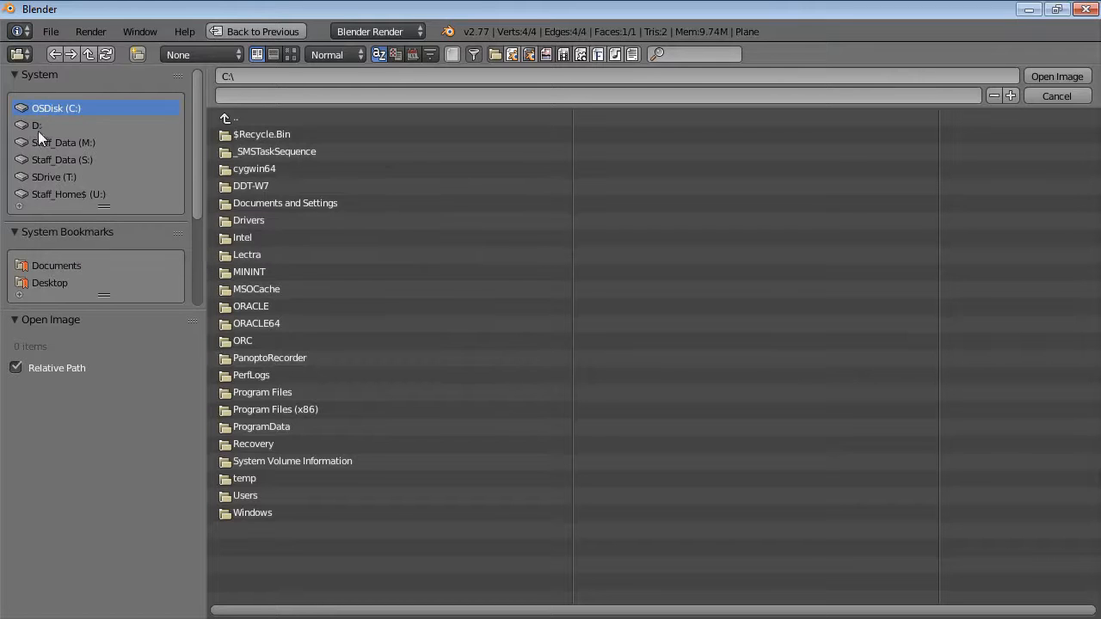
click(249, 495)
click(260, 135)
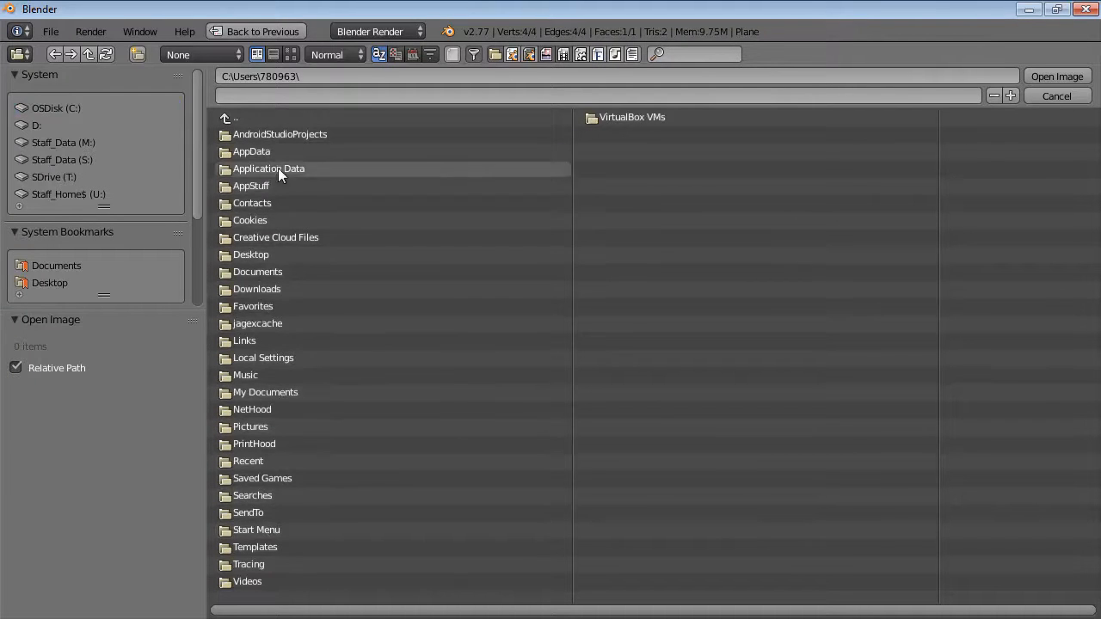
click(270, 289)
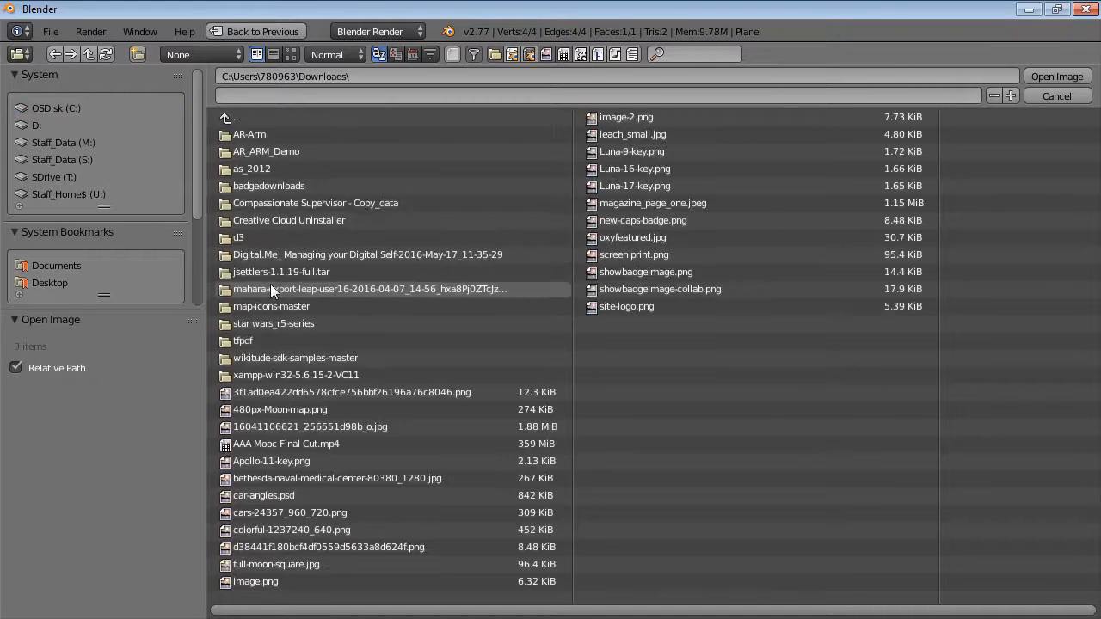
click(256, 135)
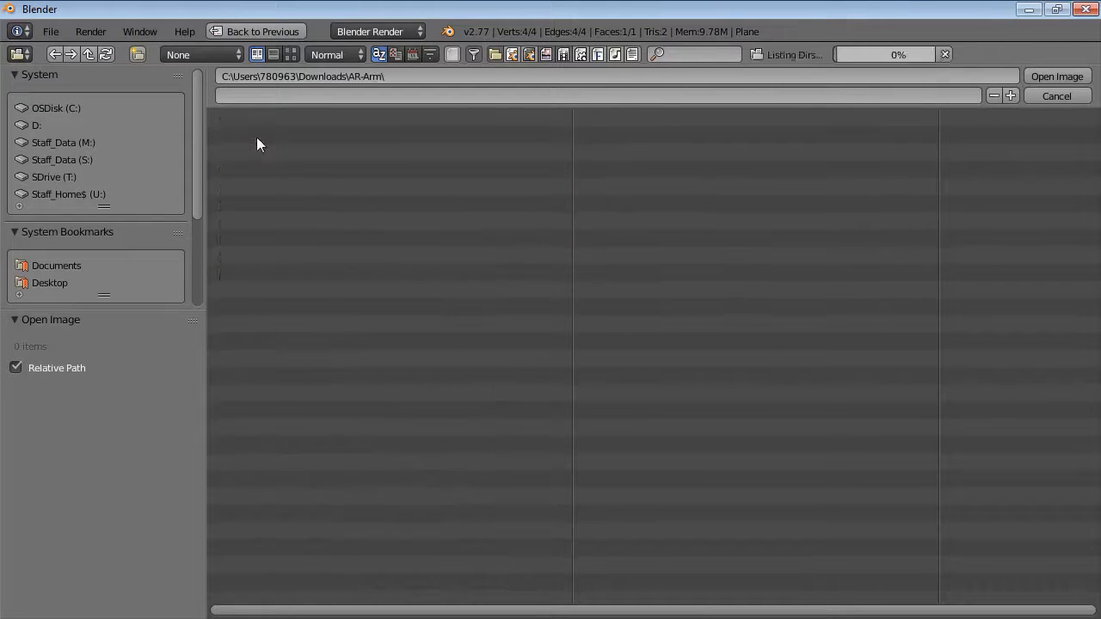
click(260, 273)
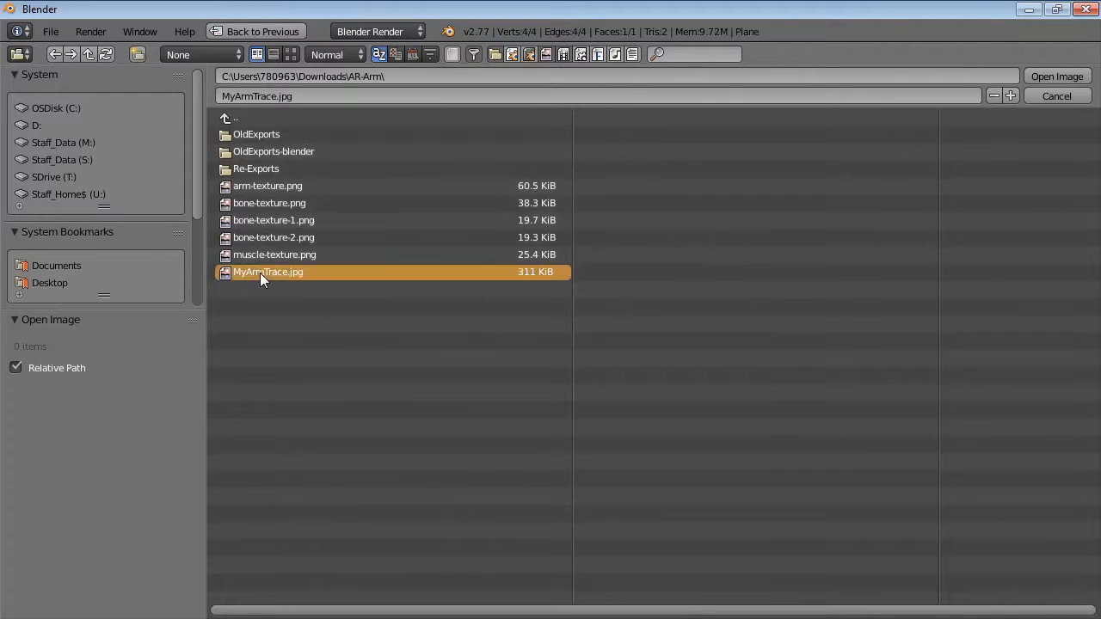
click(1053, 77)
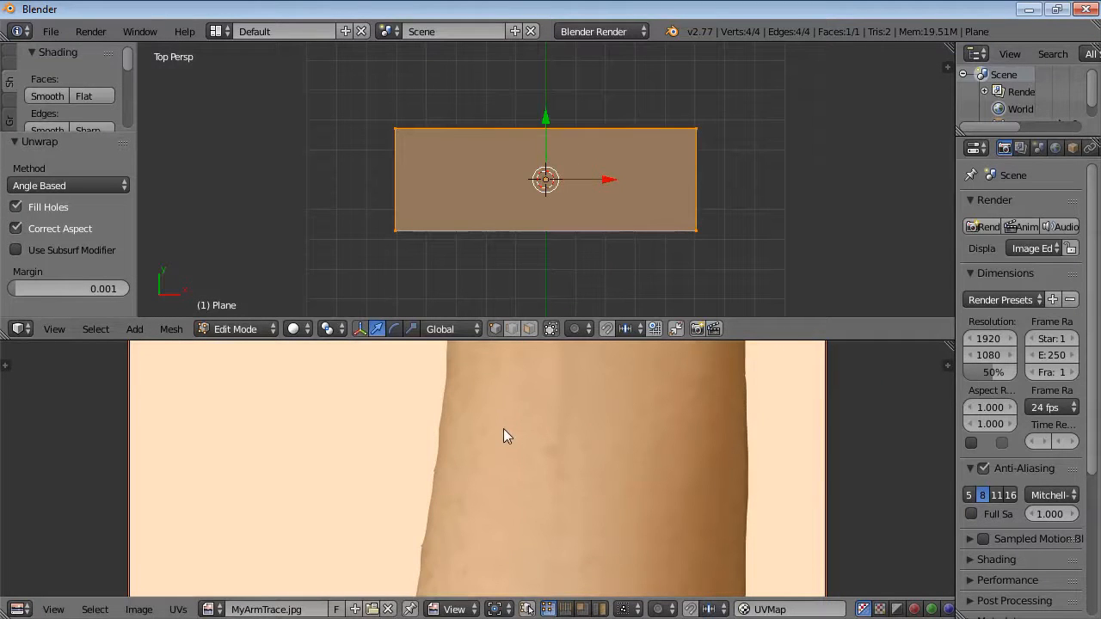
Set the 3D viewport shading to Texture.
scroll(503, 428, down, 7)
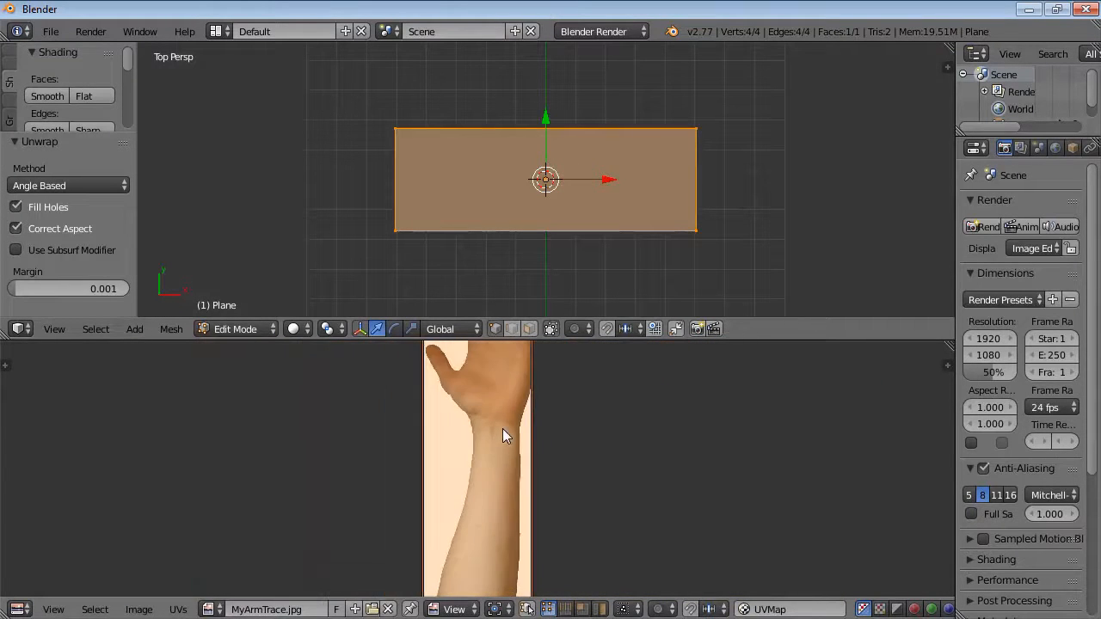
scroll(503, 429, down, 3)
scroll(503, 428, up, 2)
scroll(503, 430, down, 1)
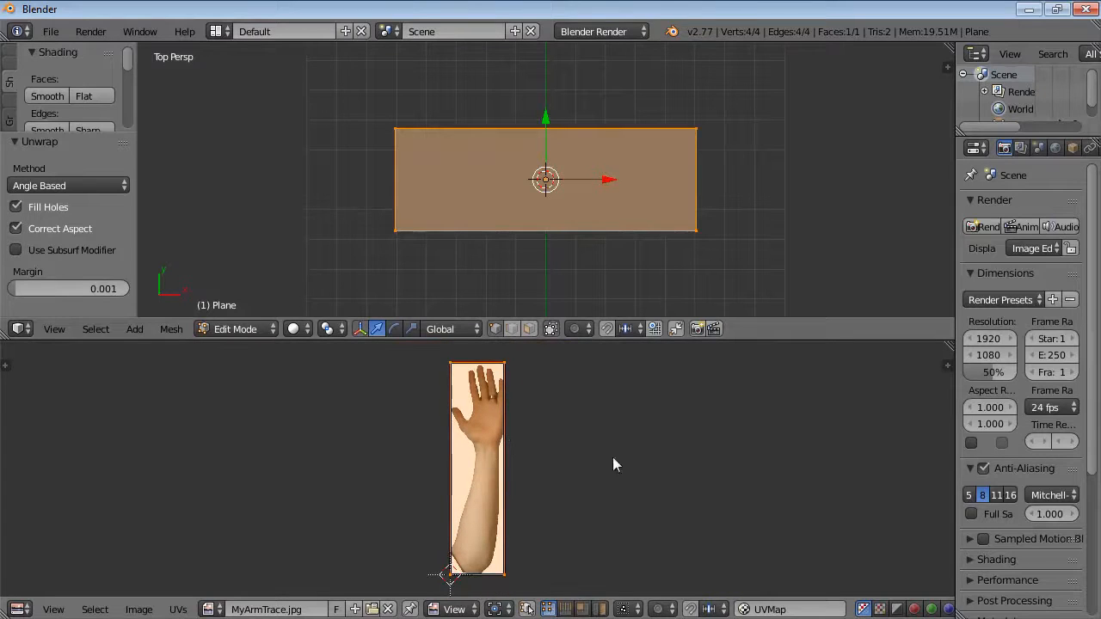
click(295, 329)
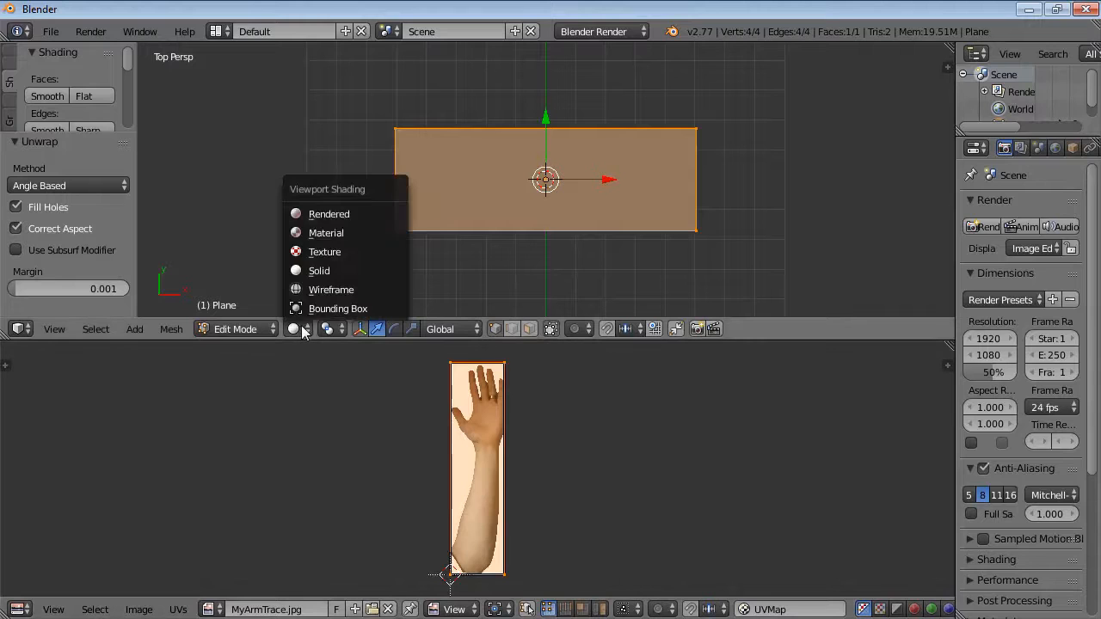
click(325, 250)
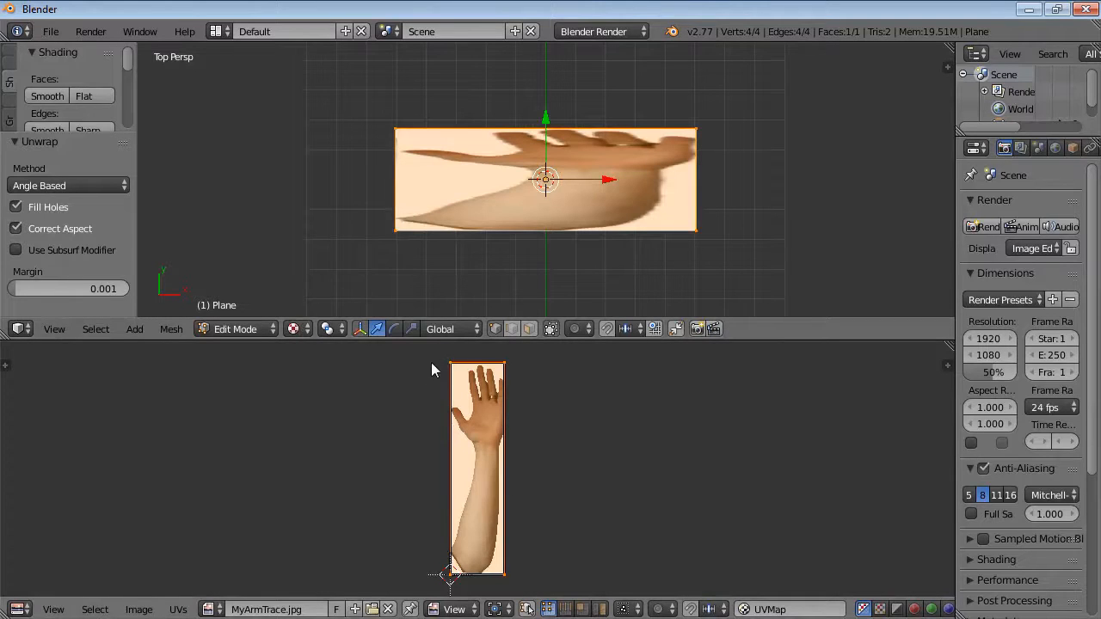
Select the top edge of the UV island and move it along Y by about -1.45 to the wrist.
key(a)
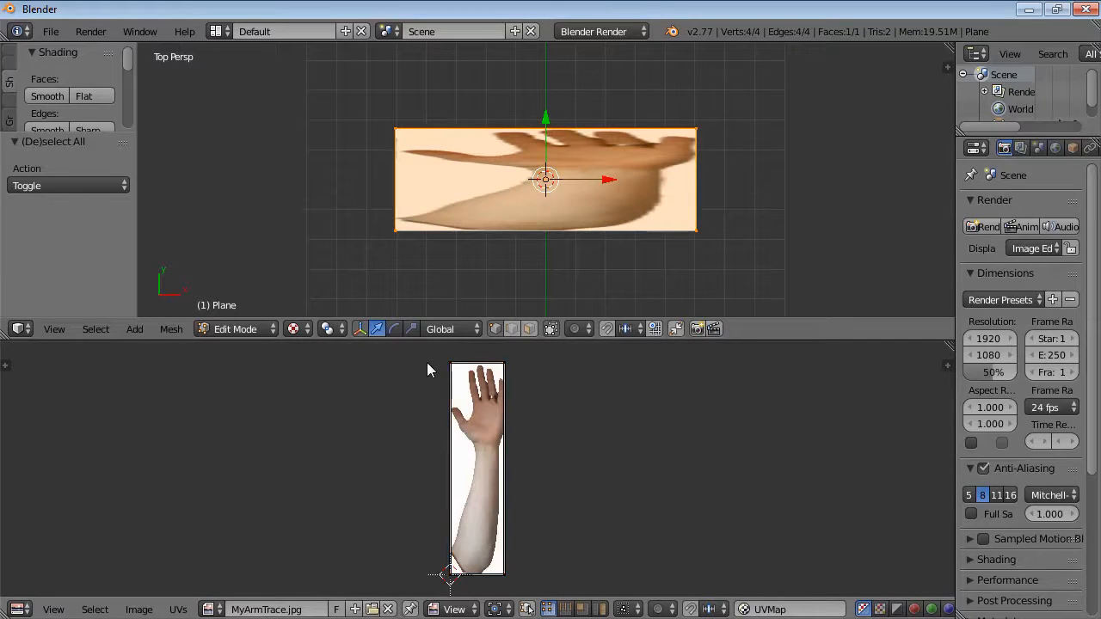
key(b)
drag(433, 355, 519, 377)
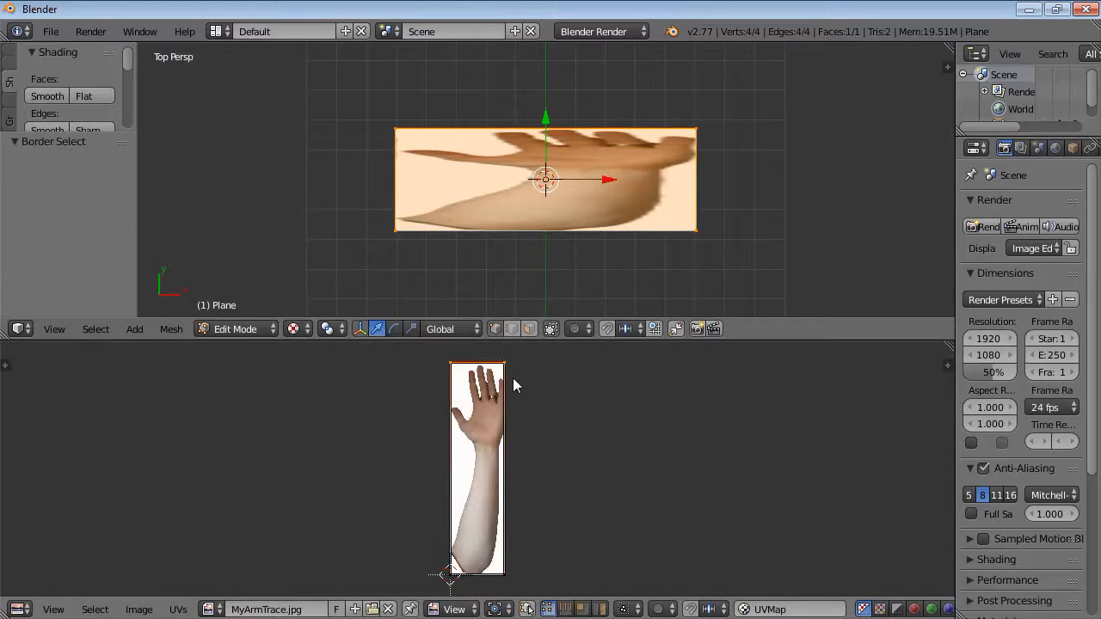
key(g)
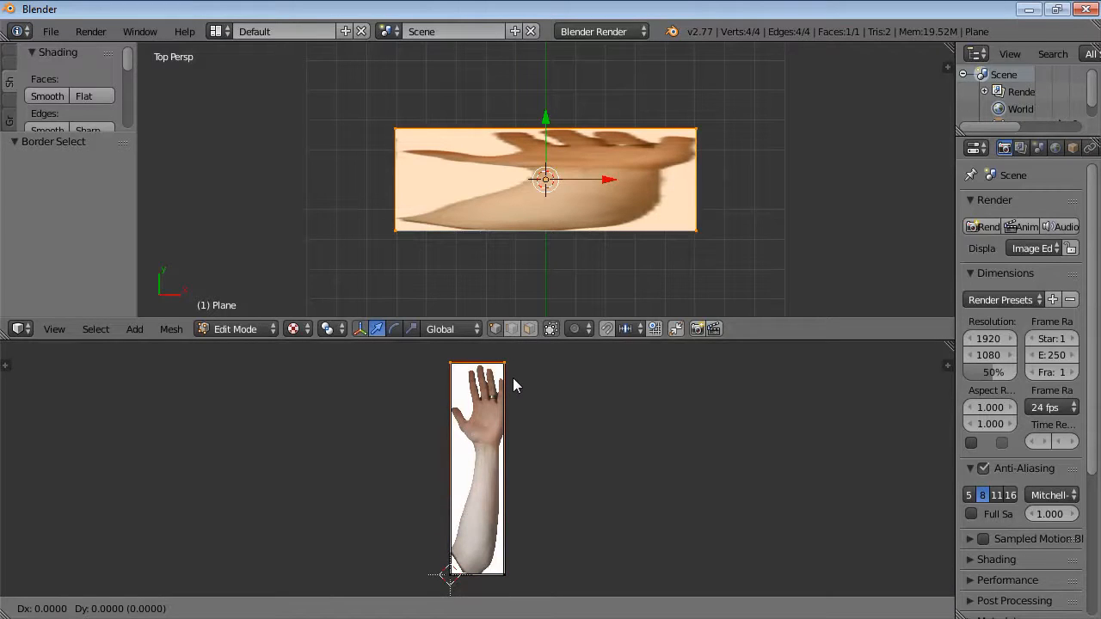
key(y)
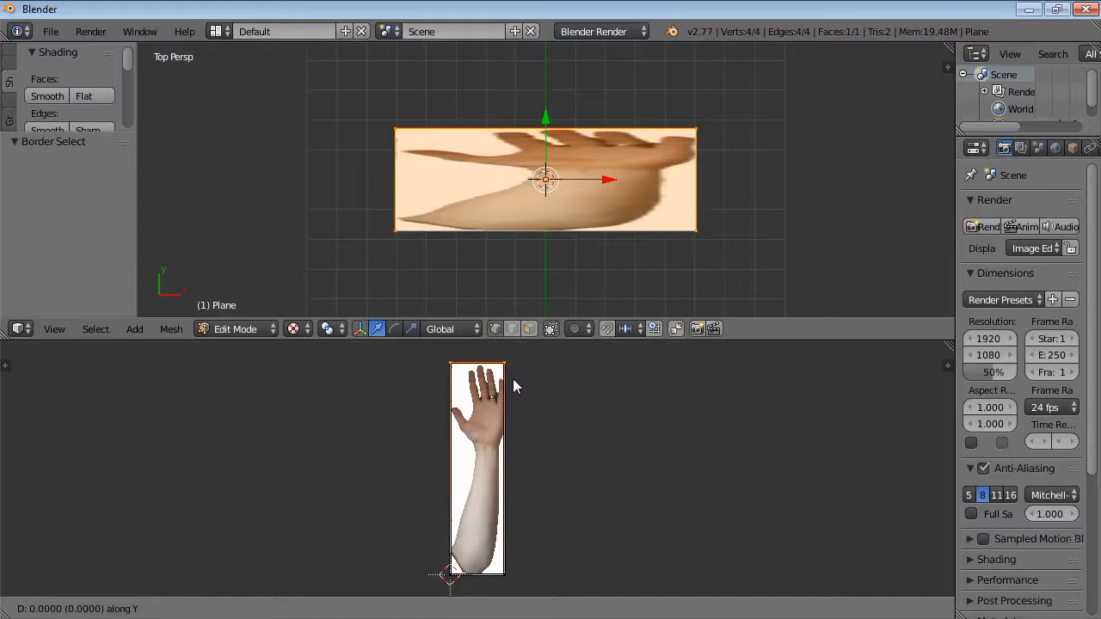
click(515, 464)
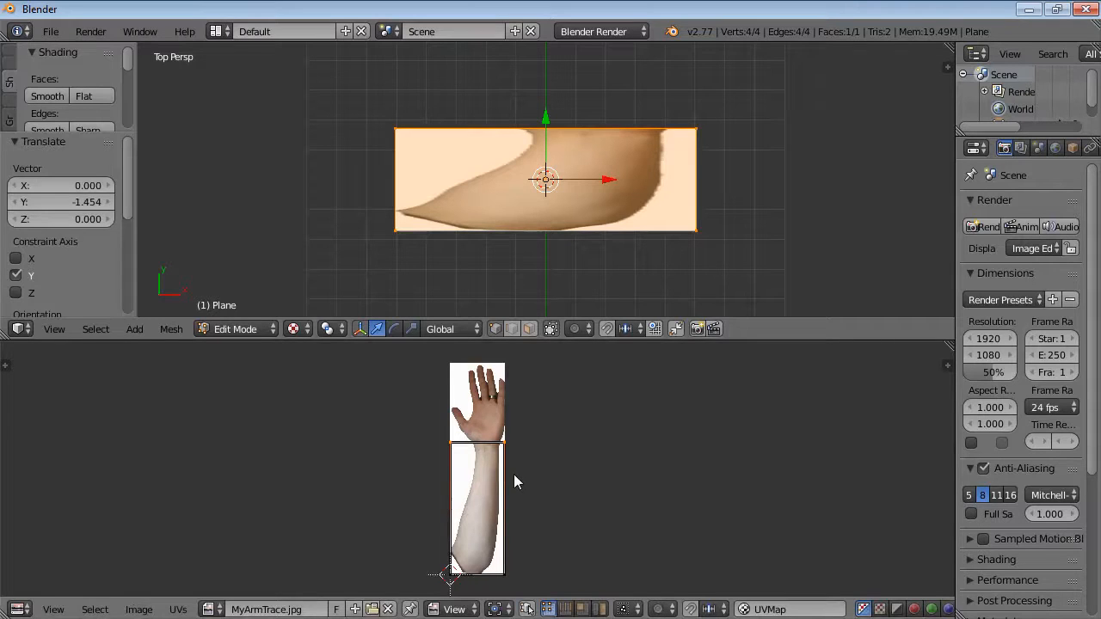
Select all UVs and rotate them 90 degrees.
key(a)
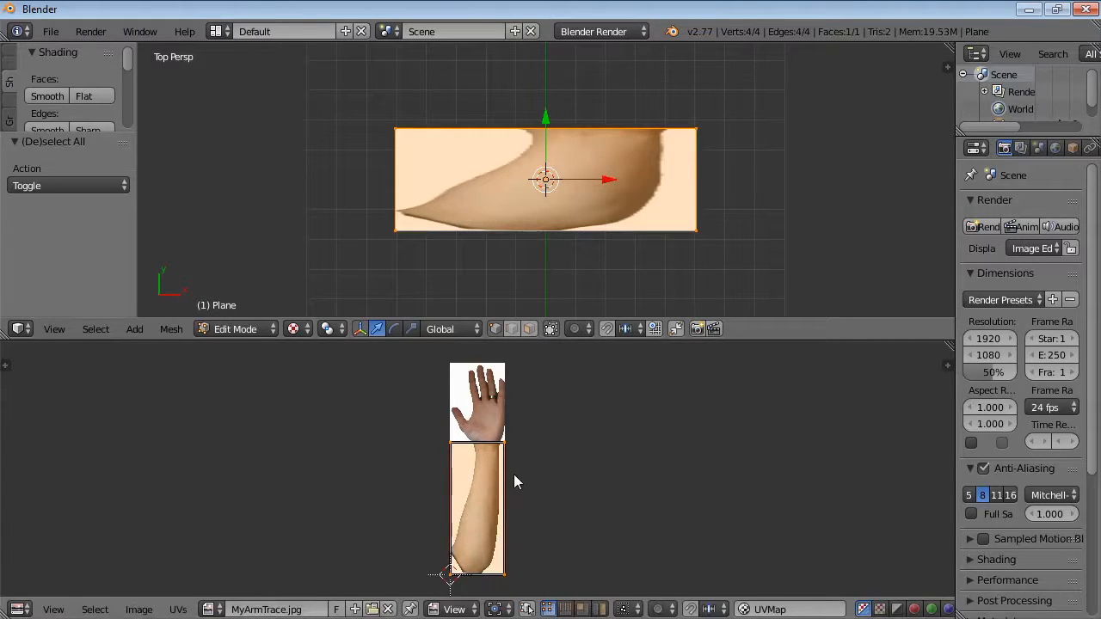
key(r)
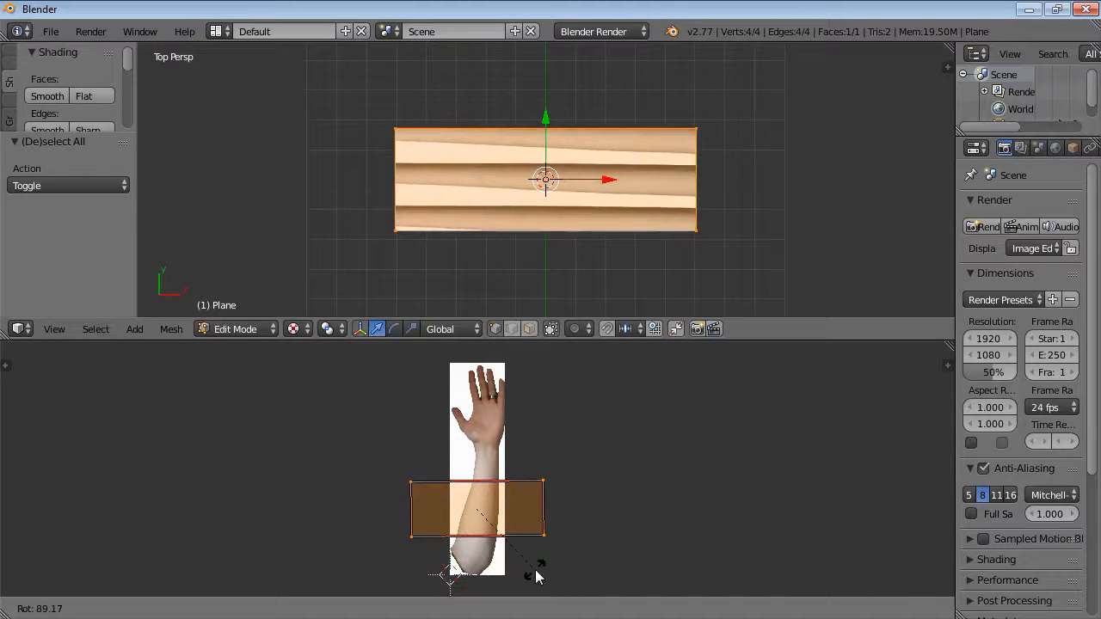
click(535, 583)
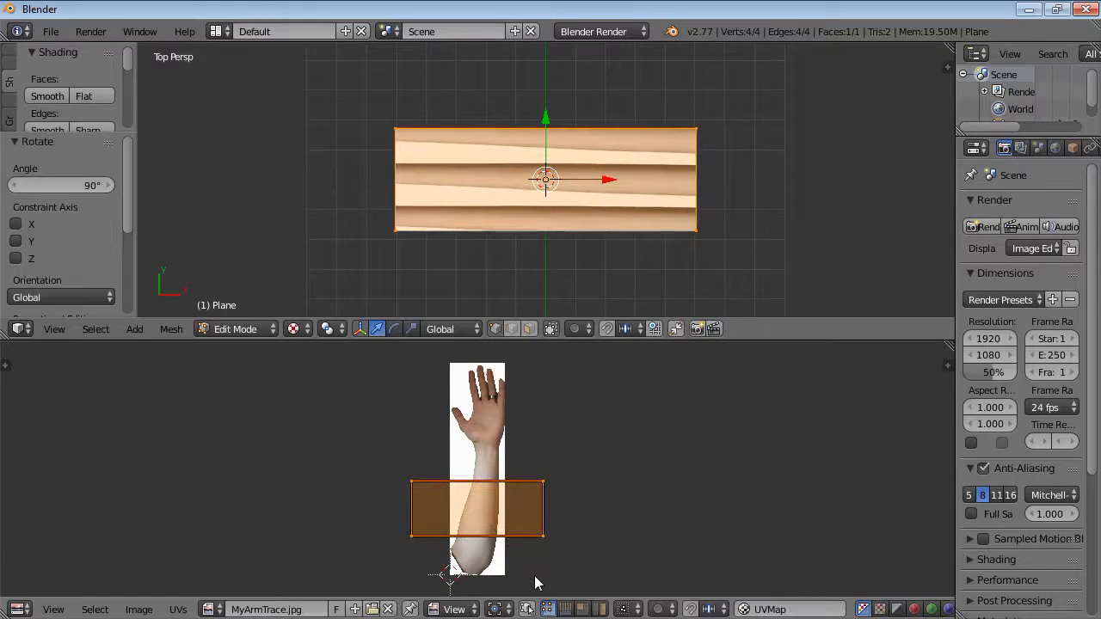
Select the UV island's left edge and move it along X onto the arm's left side.
key(a)
key(b)
drag(389, 465, 427, 556)
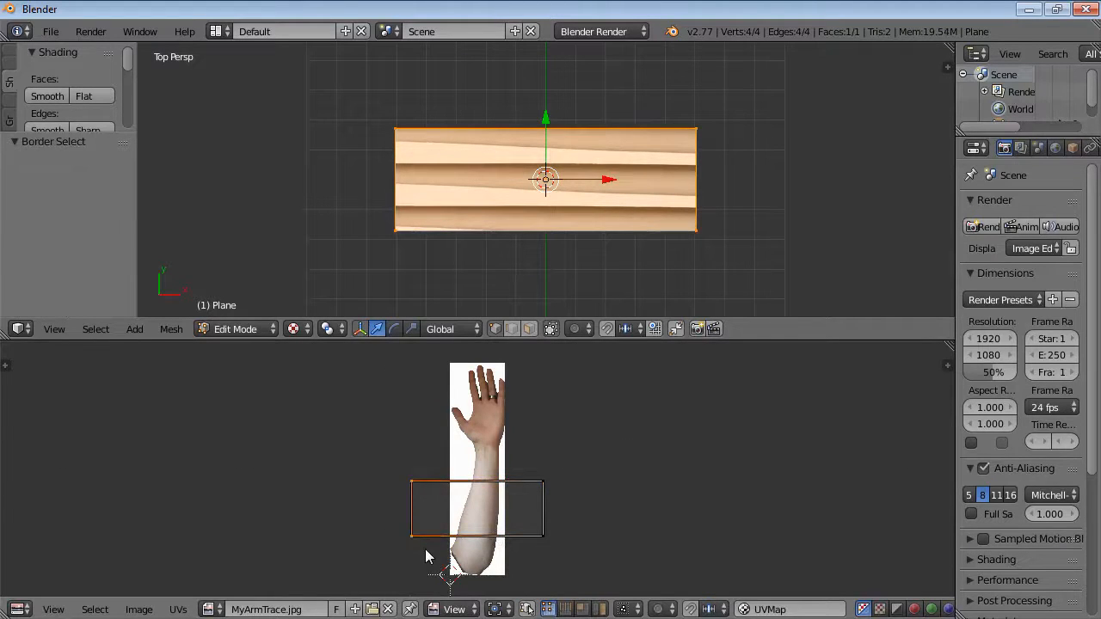
key(g)
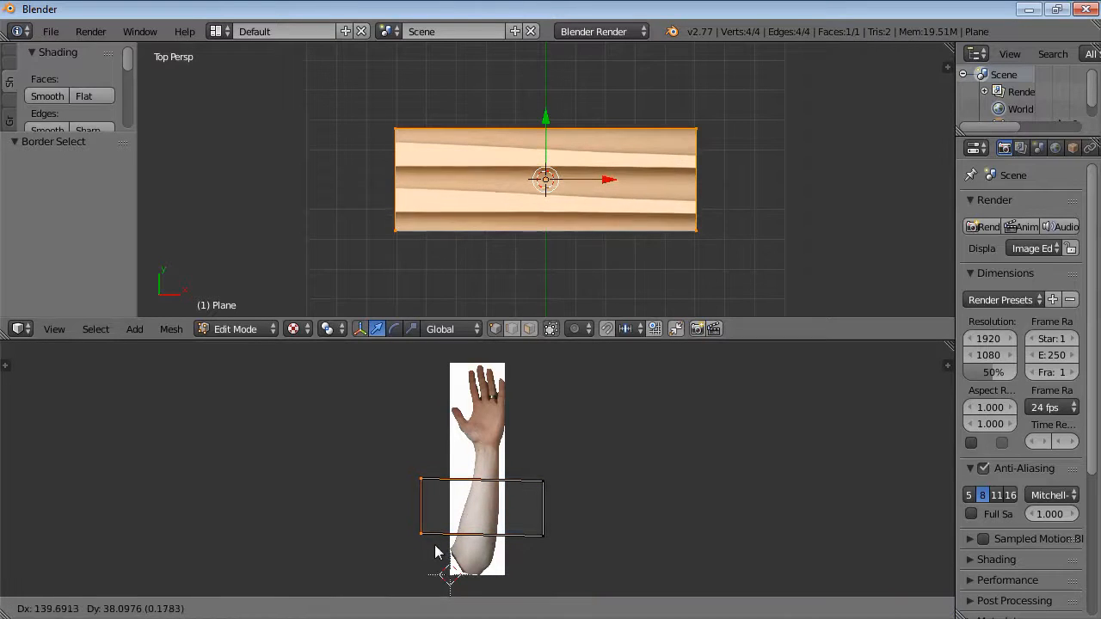
key(x)
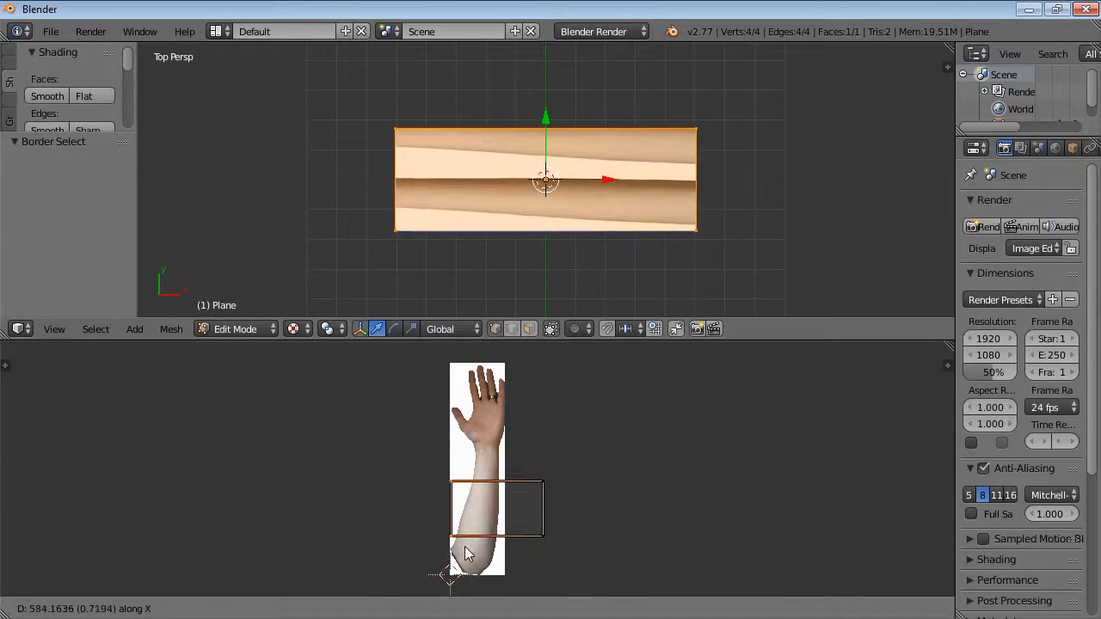
click(464, 555)
Select the UV island's right edge and move it along X onto the arm's right side.
key(a)
key(b)
drag(560, 553, 529, 467)
key(g)
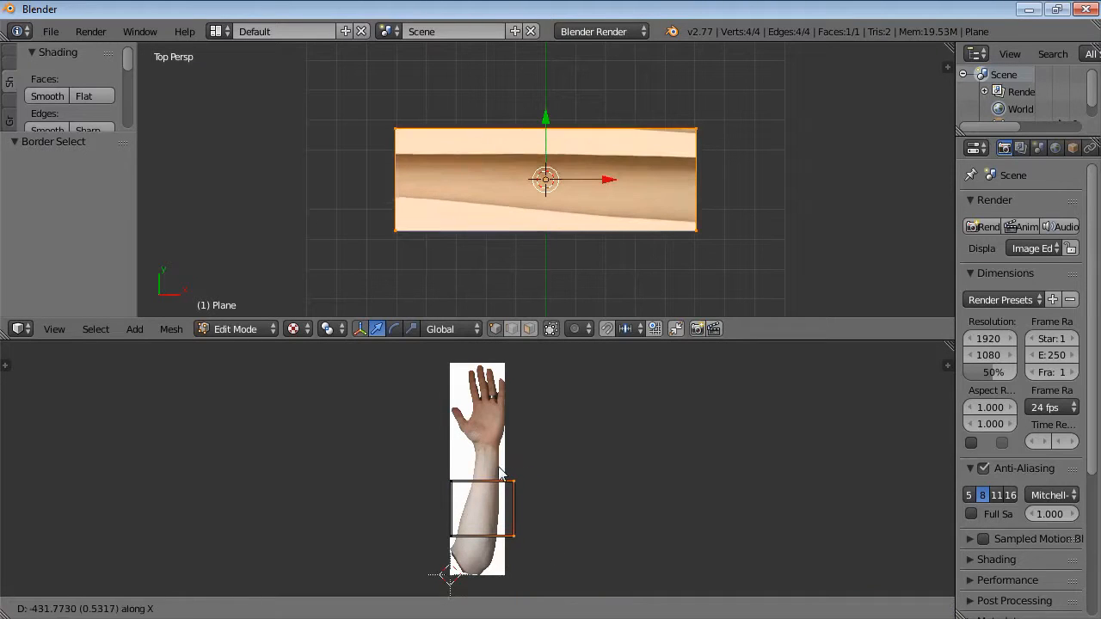
click(490, 467)
Select the UV island's top edge and move it along Y by about 0.69 up to the wrist.
key(a)
key(b)
drag(441, 470, 572, 515)
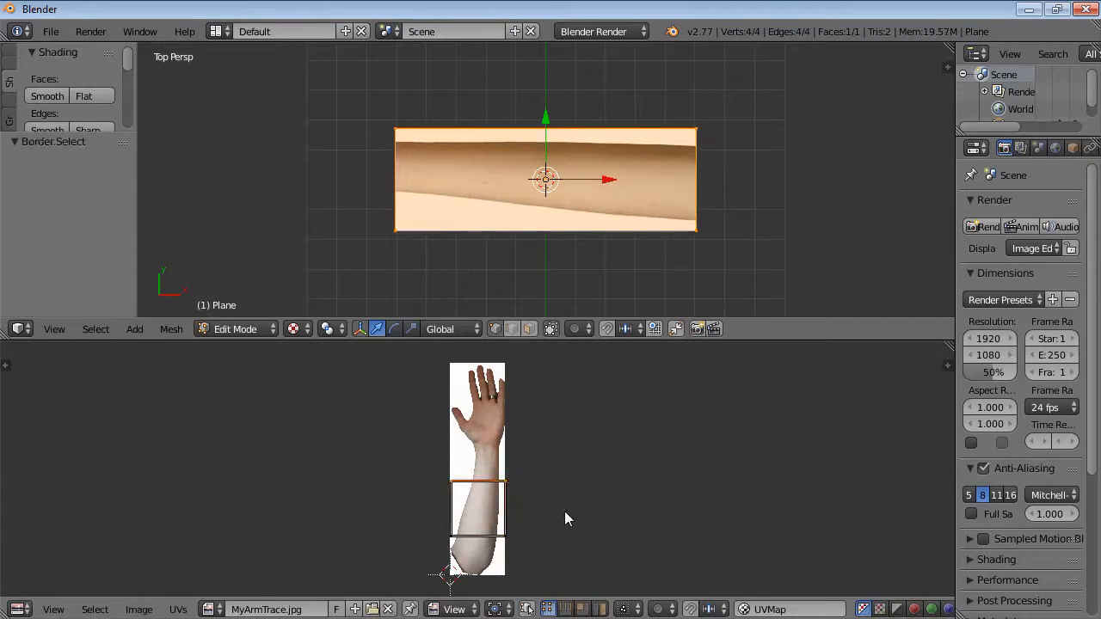
key(g)
key(y)
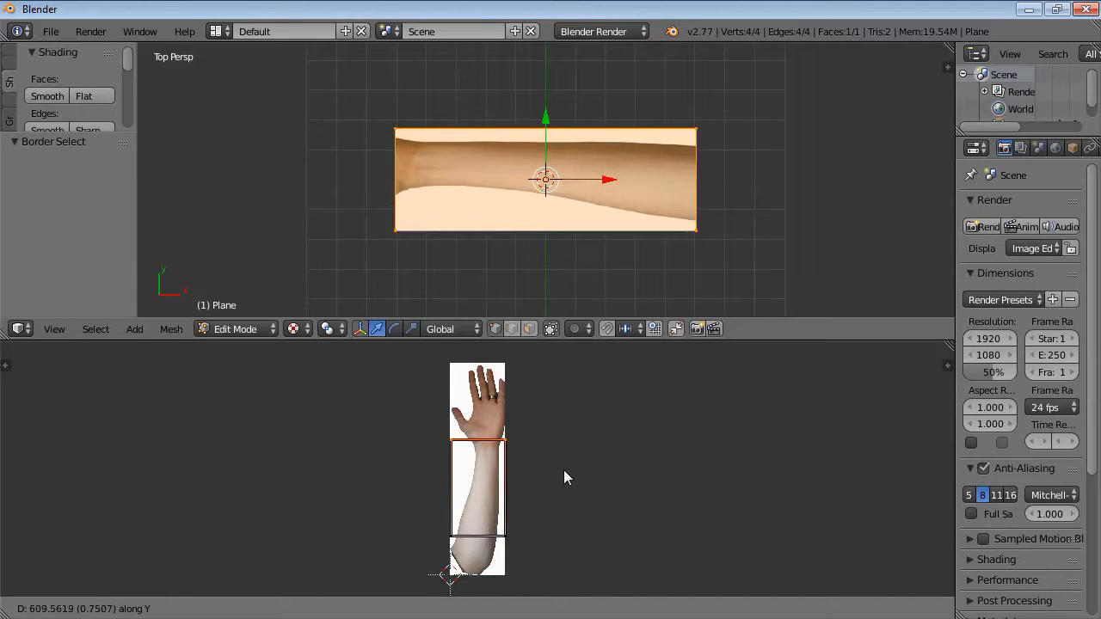
click(562, 473)
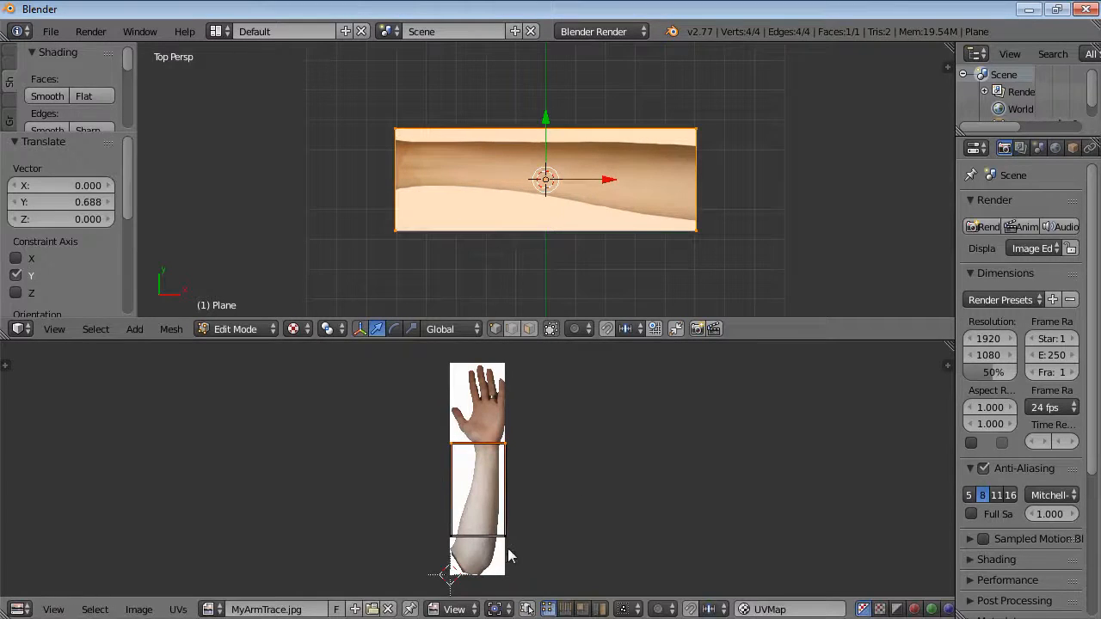
Select the UV island's bottom edge and move it along Y by about -0.69 to the image's lower end.
key(a)
key(b)
drag(431, 523, 525, 544)
key(g)
key(y)
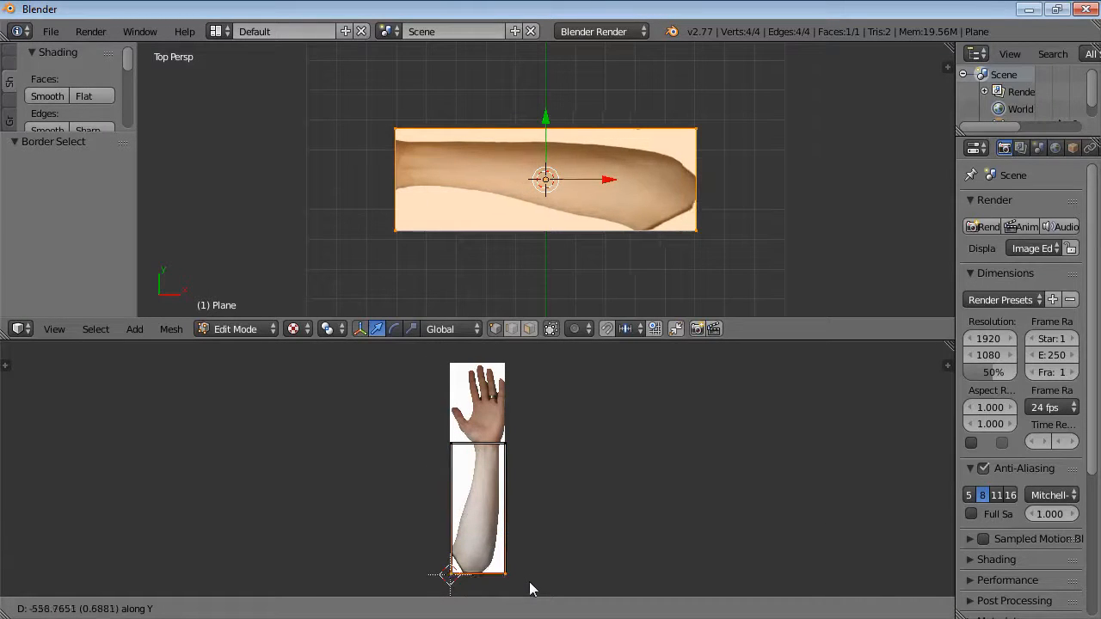
click(531, 589)
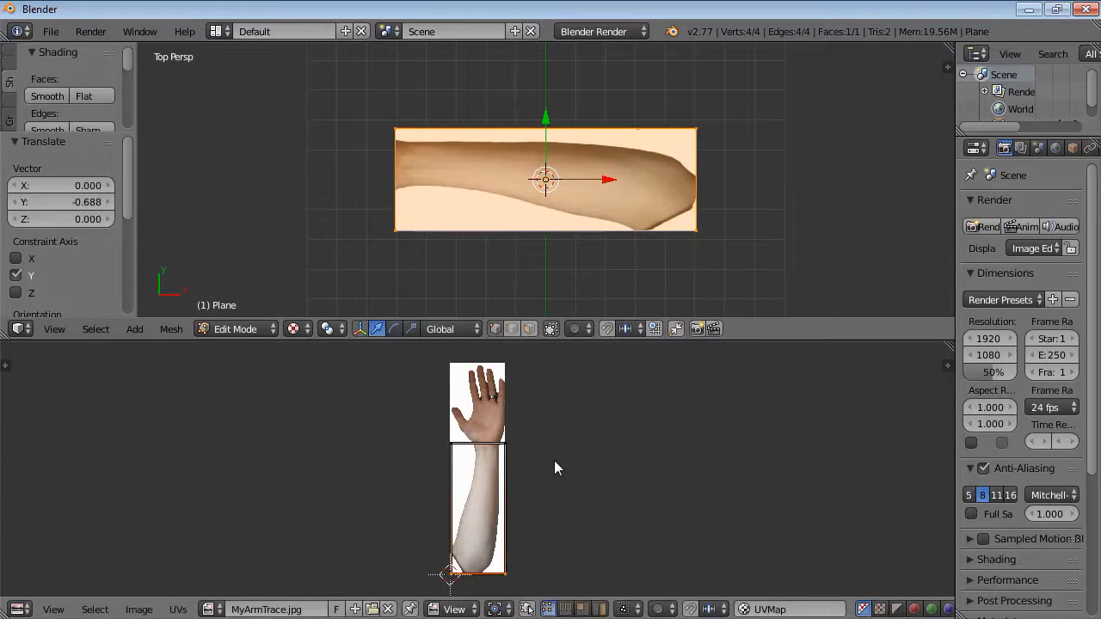
Select all UVs and rotate them 180 degrees.
key(a)
key(a)
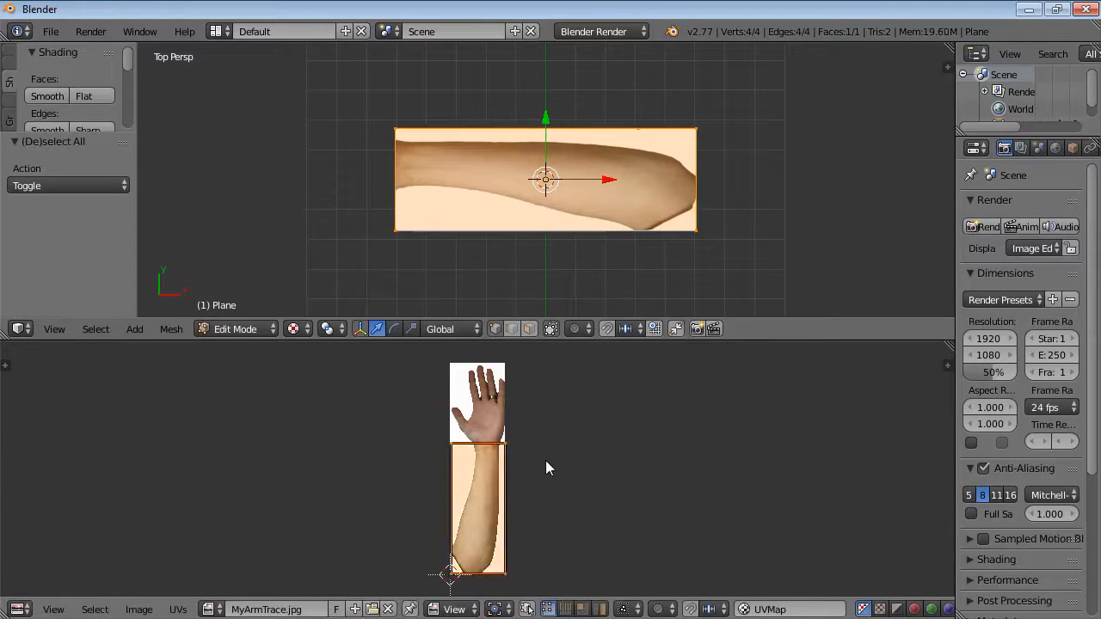
key(r)
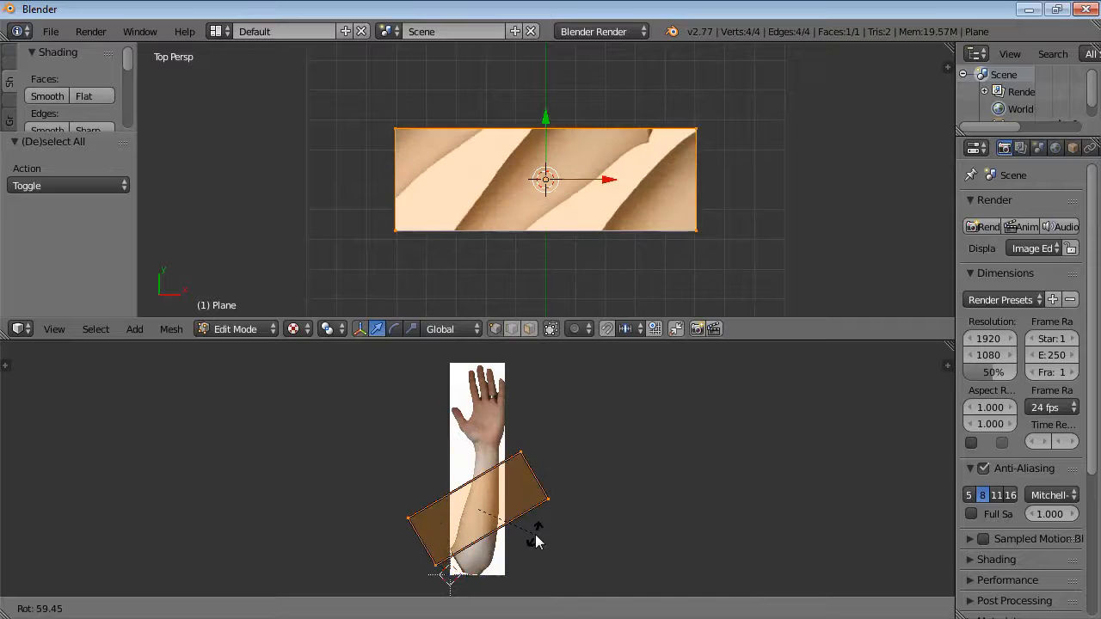
click(413, 560)
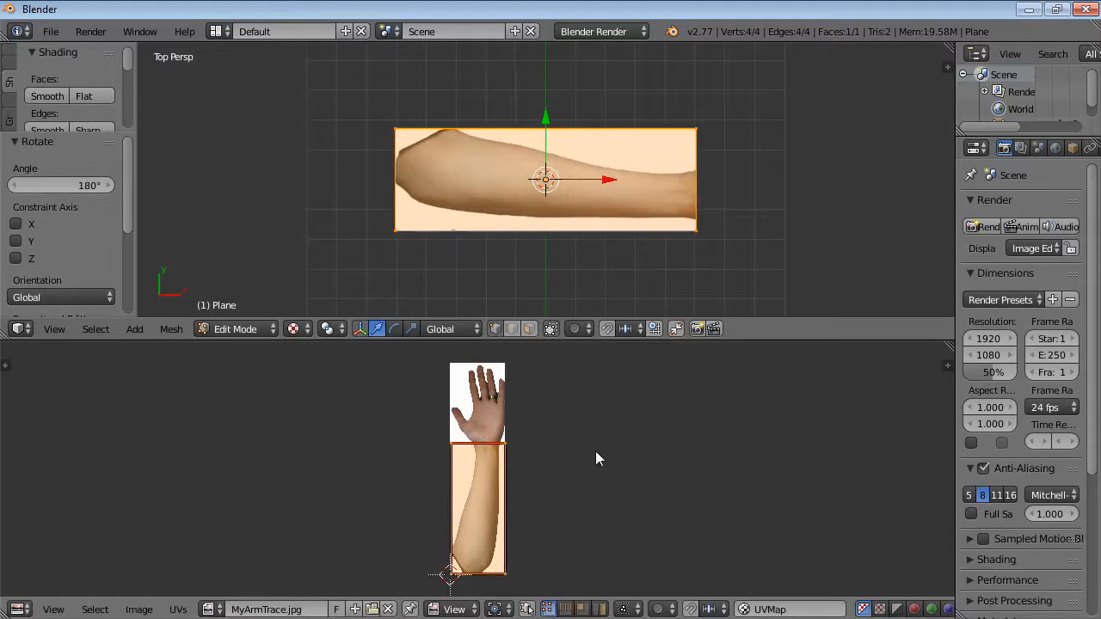
Scale the UVs along Y by about -1.01 to mirror the texture.
key(s)
key(y)
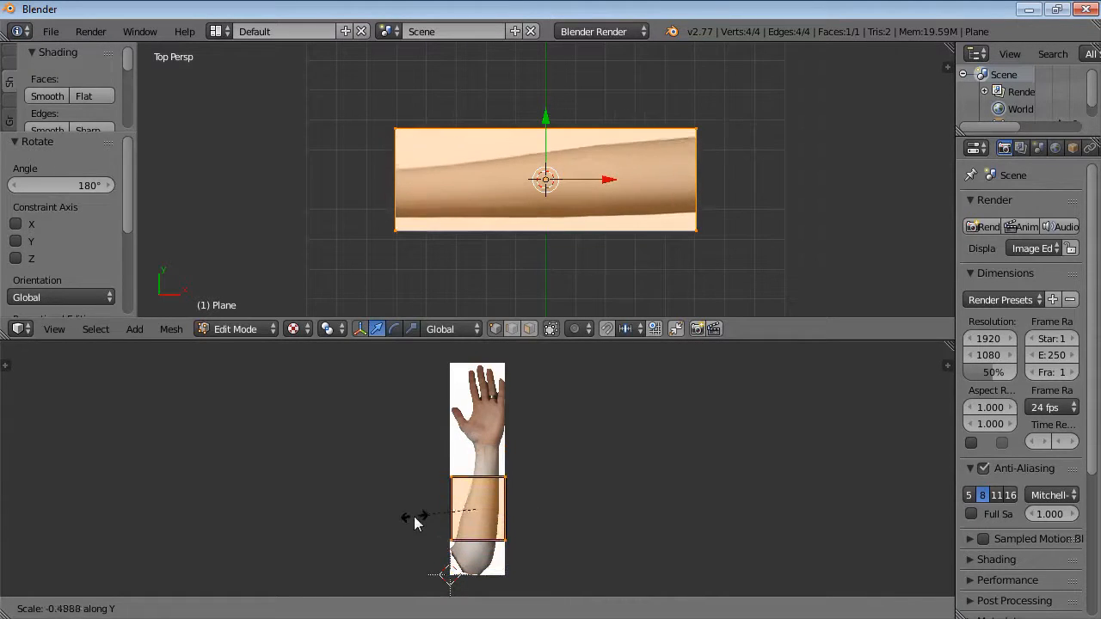
click(346, 529)
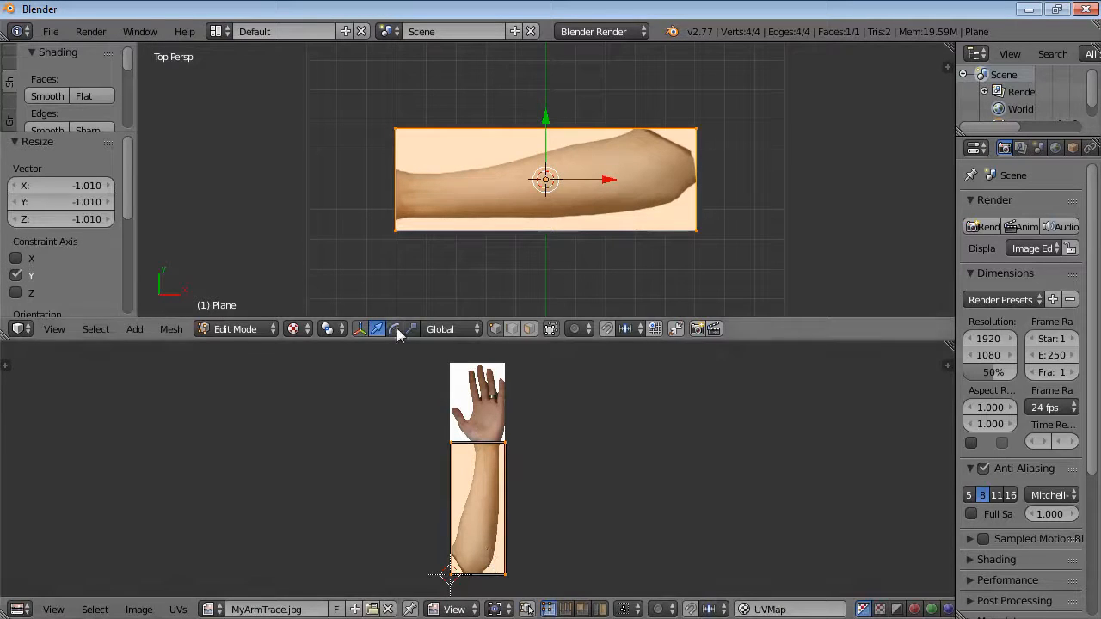
Deselect the UVs, enlarge the 3D viewport and return the plane to Object Mode.
key(a)
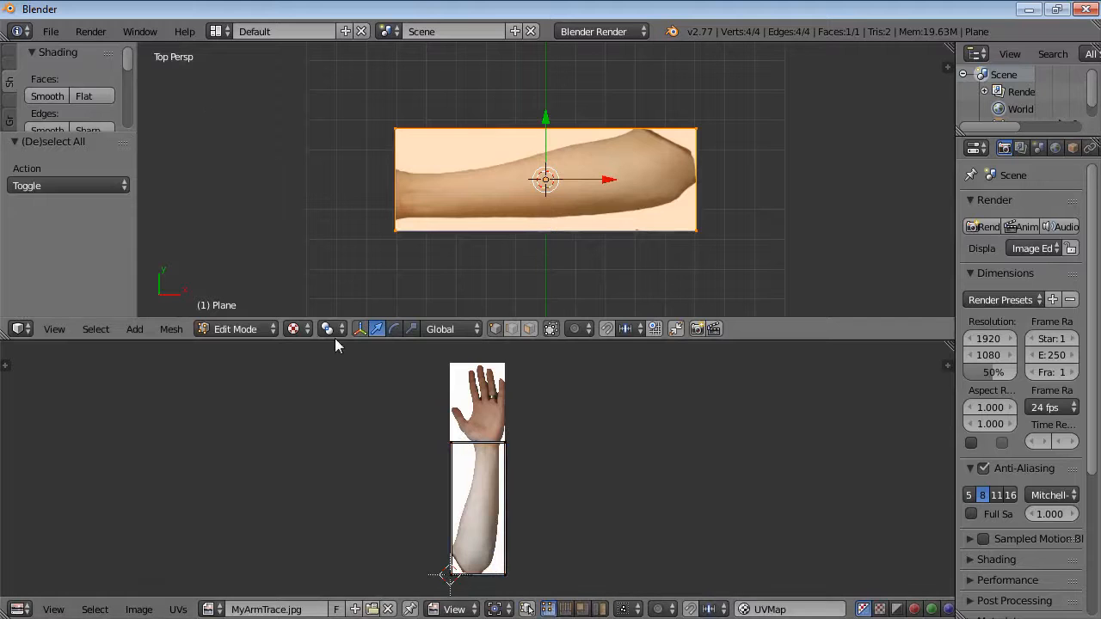
drag(334, 338, 338, 552)
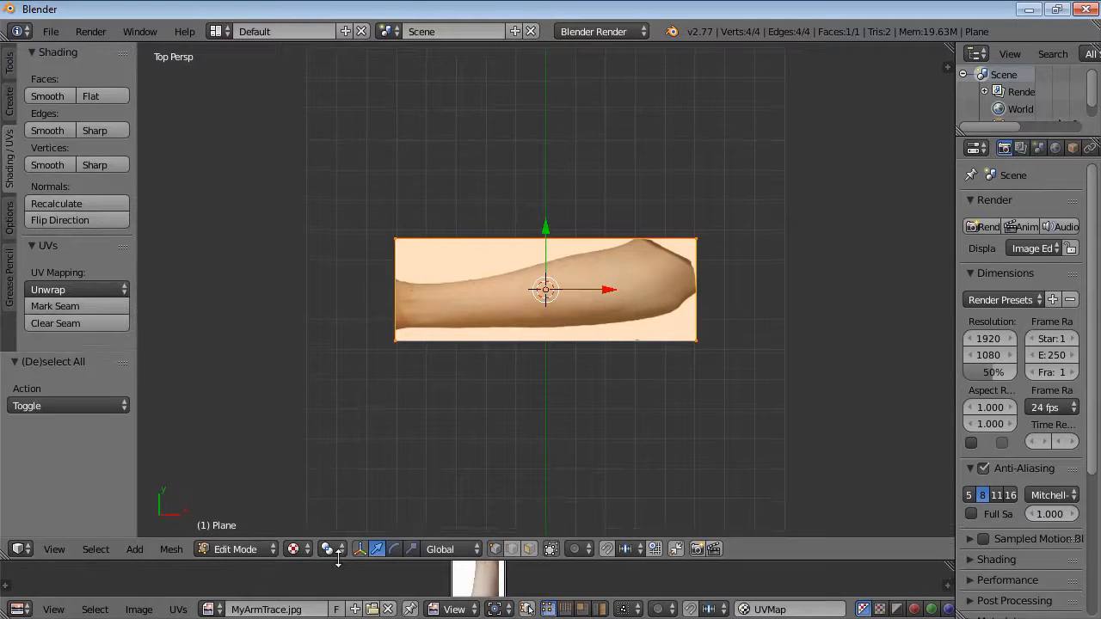
scroll(488, 291, up, 4)
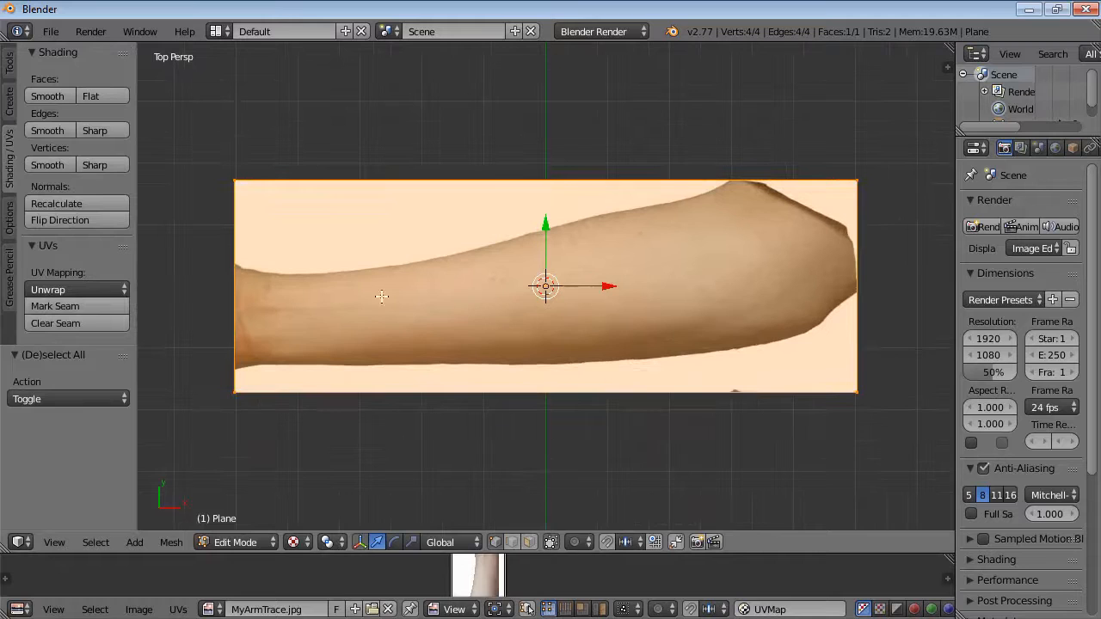
key(Tab)
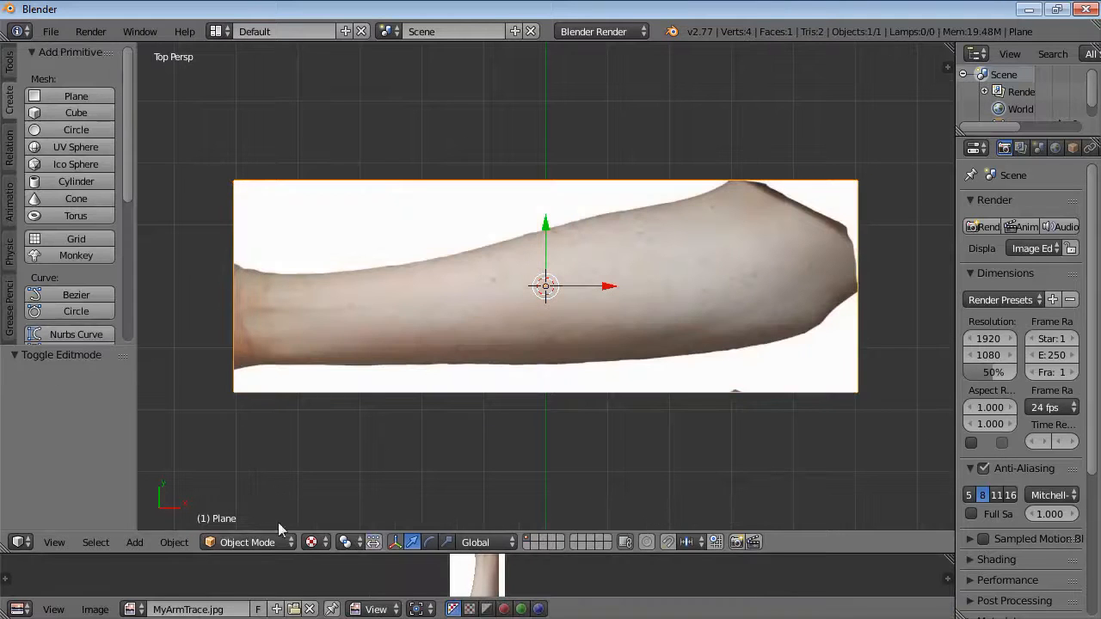
scroll(518, 238, down, 2)
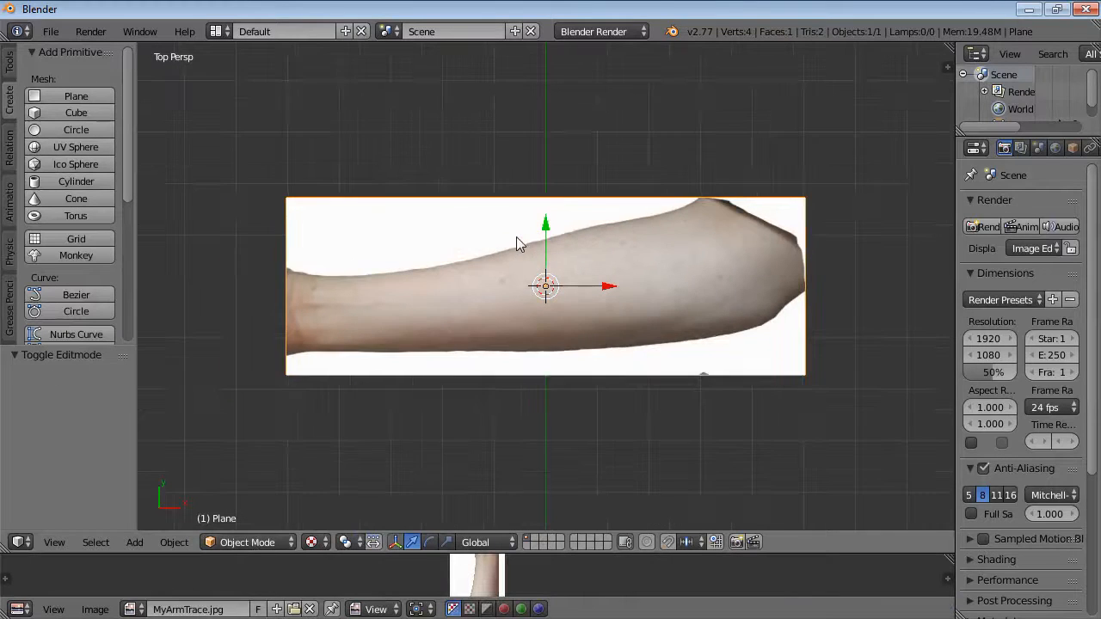
scroll(517, 242, up, 1)
Add a circle mesh and set its vertex count to 11.
click(66, 136)
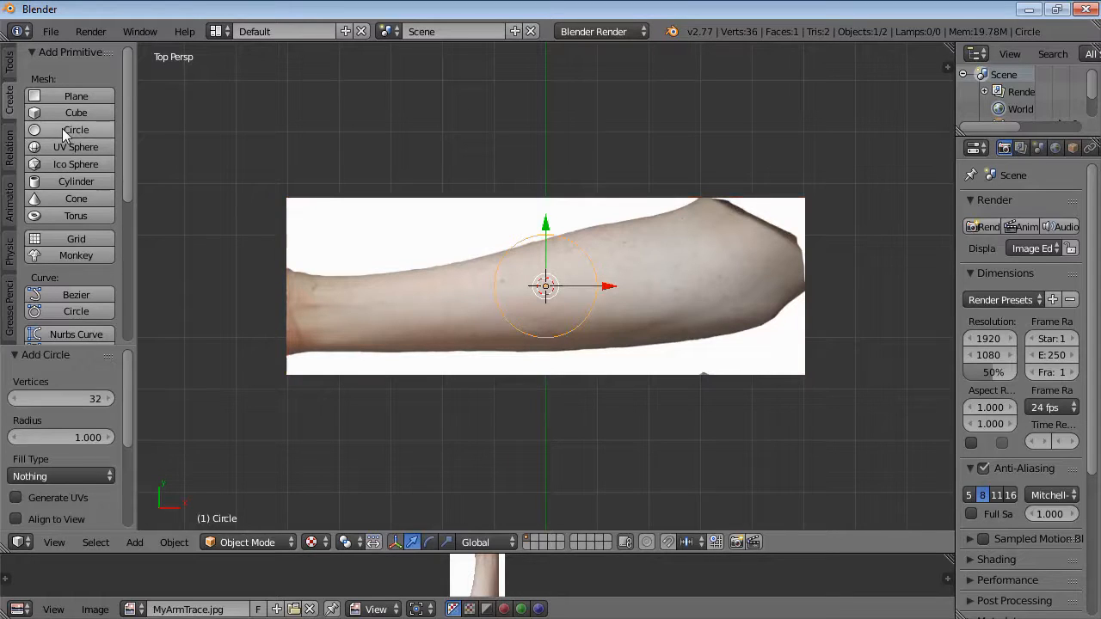
key(F6)
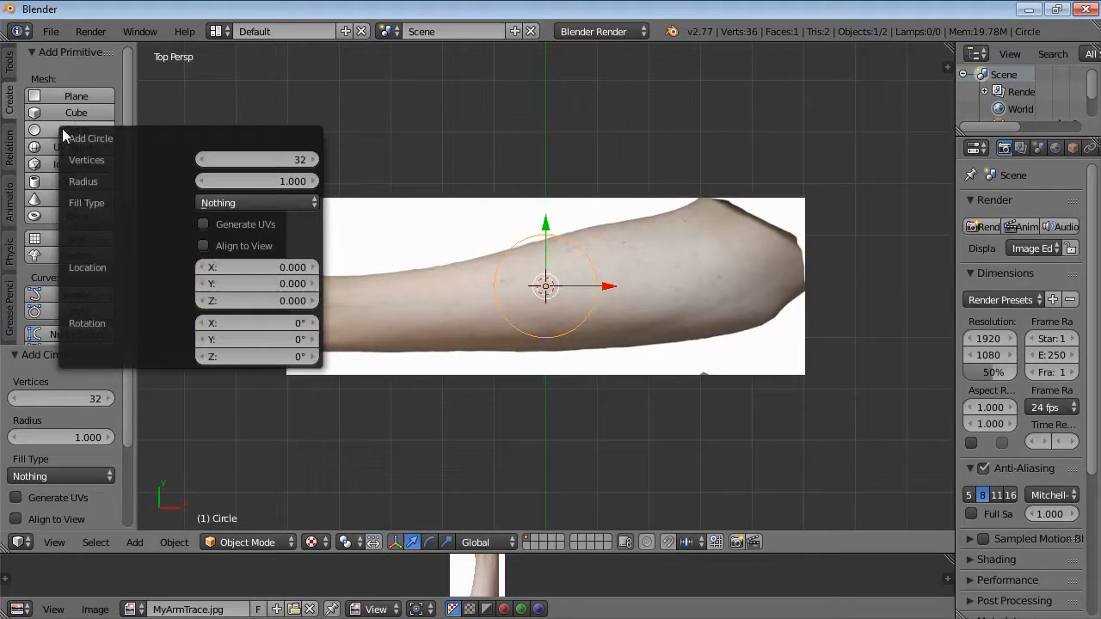
click(294, 160)
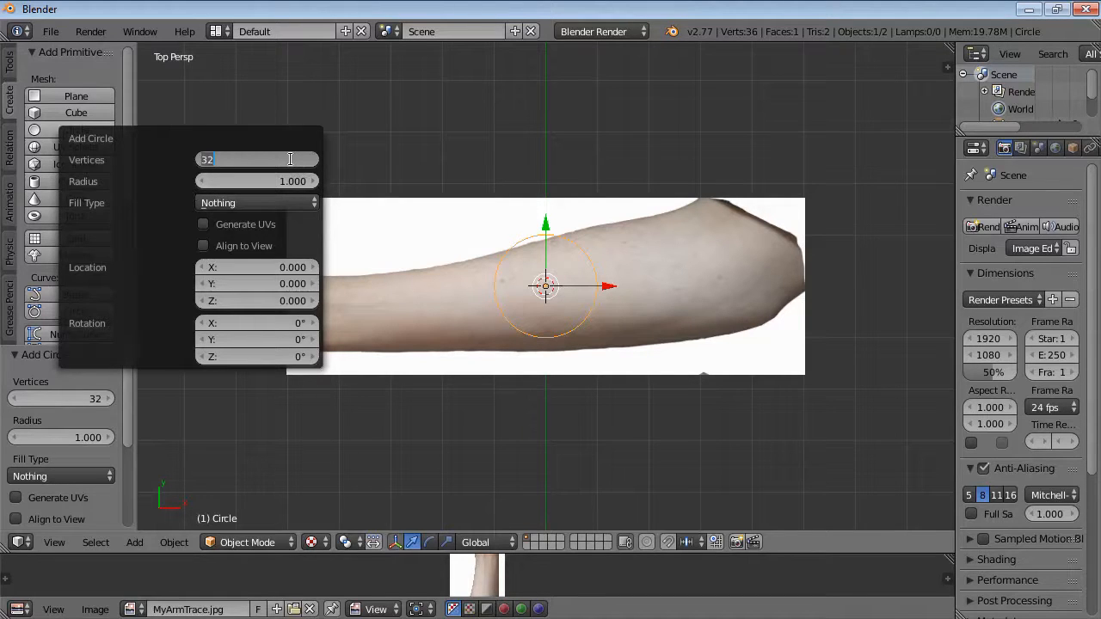
text(11)
key(Return)
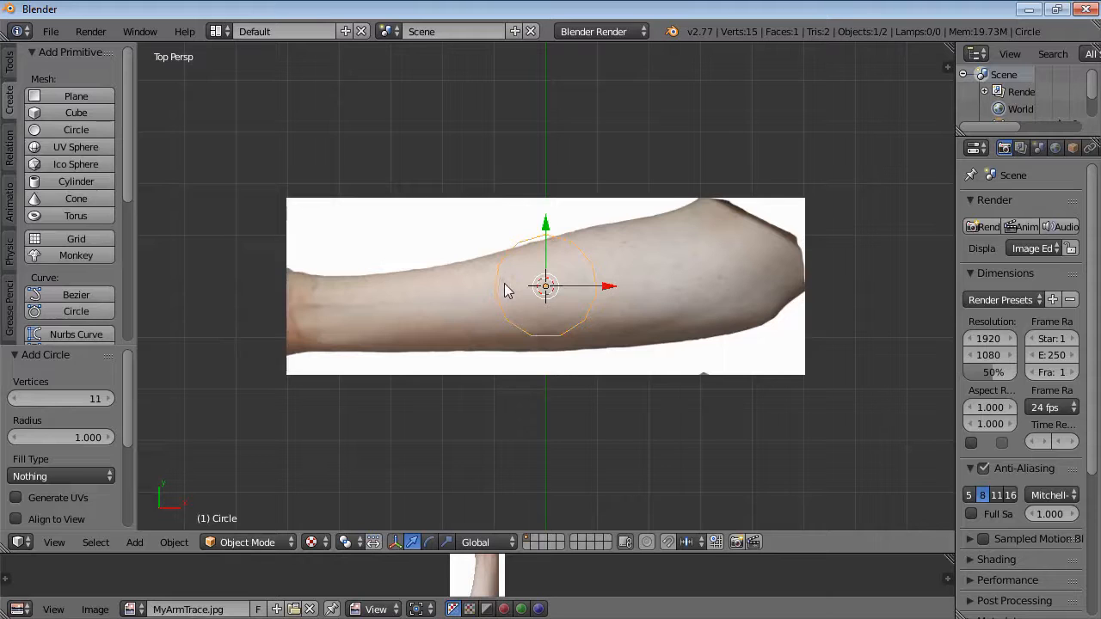
Rotate the circle 90 degrees so it stands upright across the arm.
middle_drag(535, 448, 631, 316)
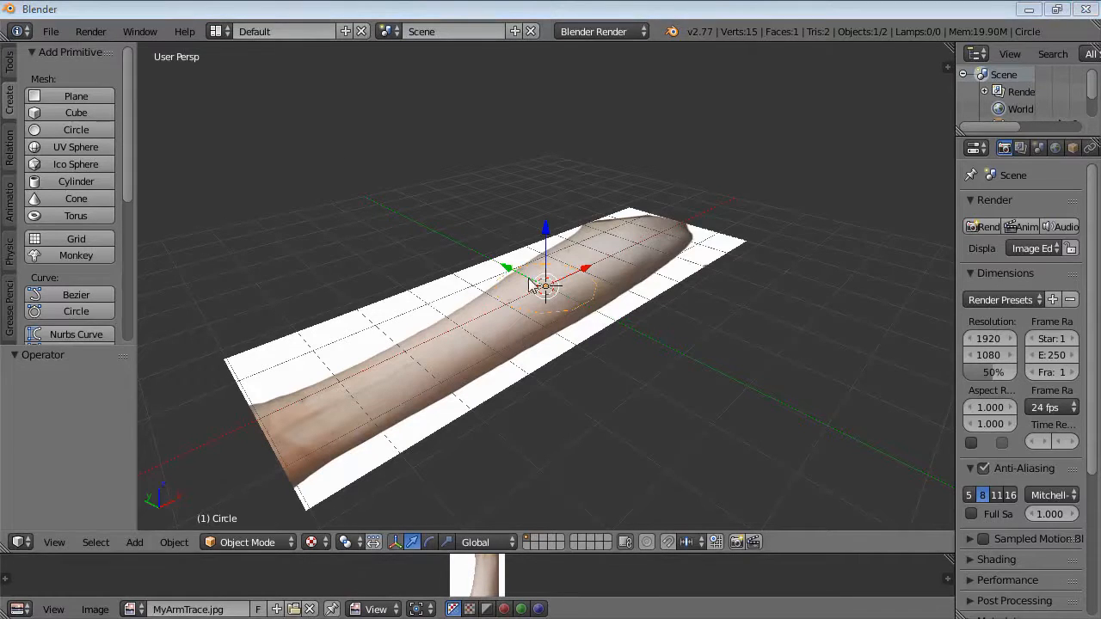
click(491, 132)
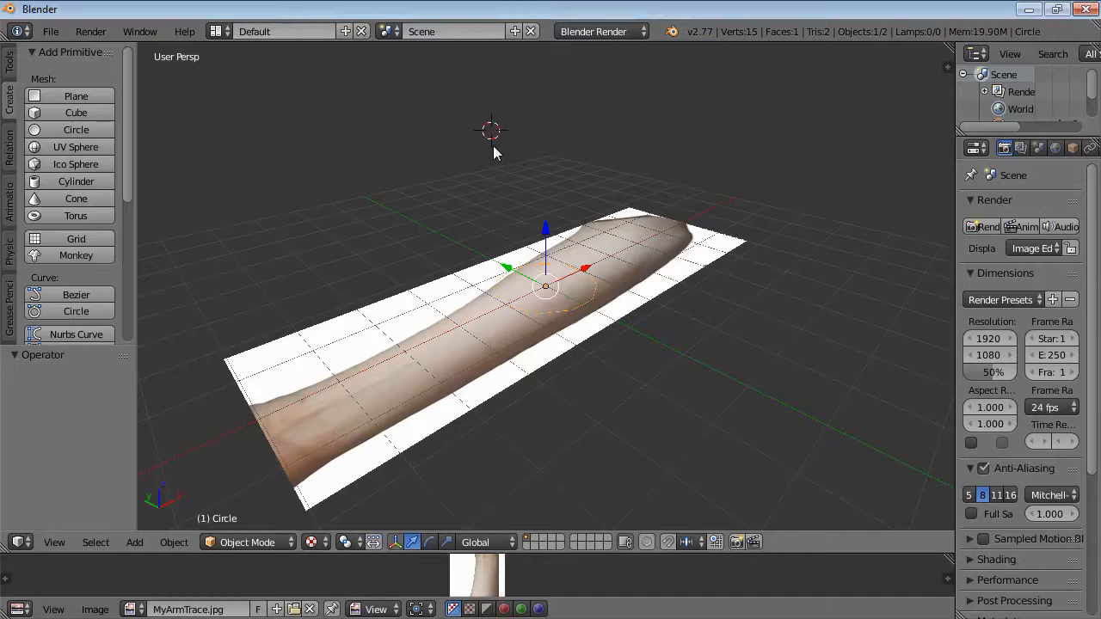
key(KP_7)
key(KP_2)
key(KP_2)
key(KP_2)
key(KP_2)
key(KP_2)
key(KP_2)
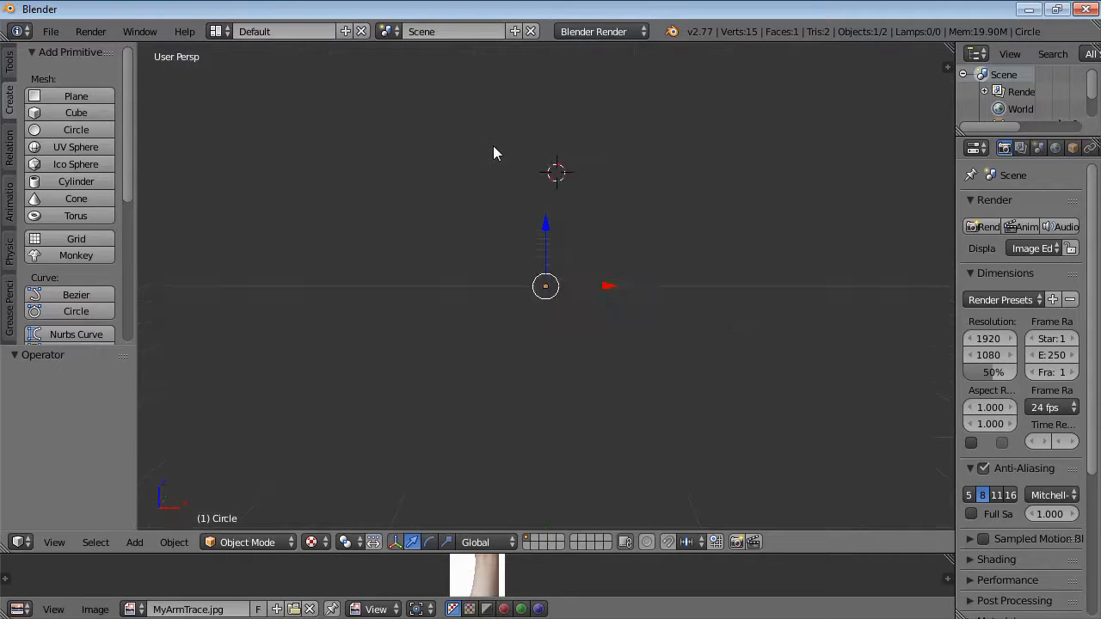
key(KP_5)
key(KP_8)
key(KP_8)
key(KP_8)
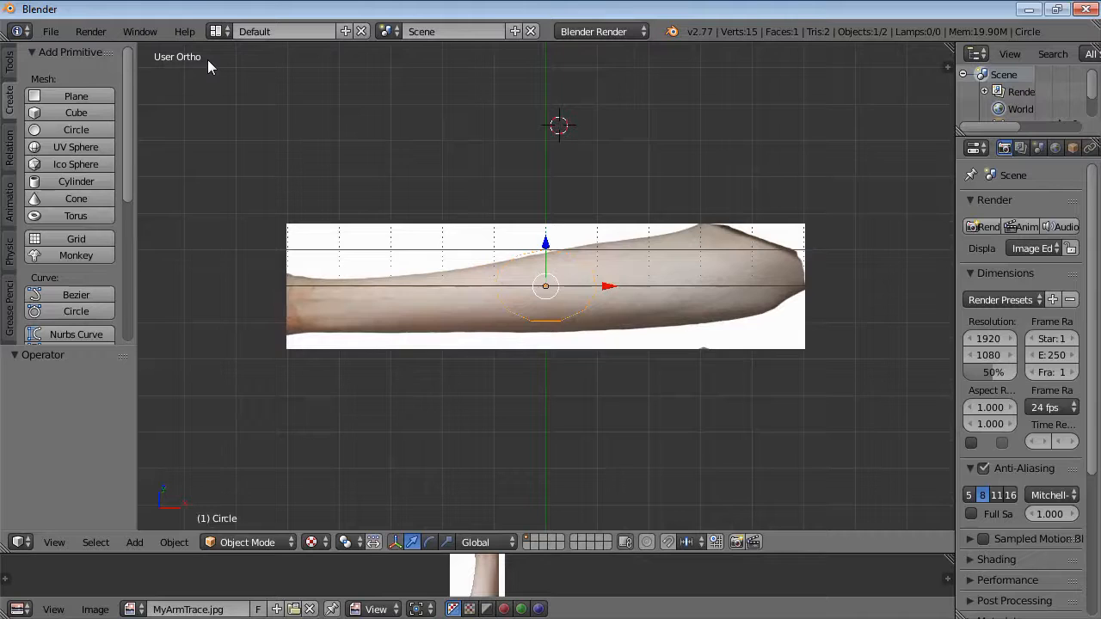
key(KP_5)
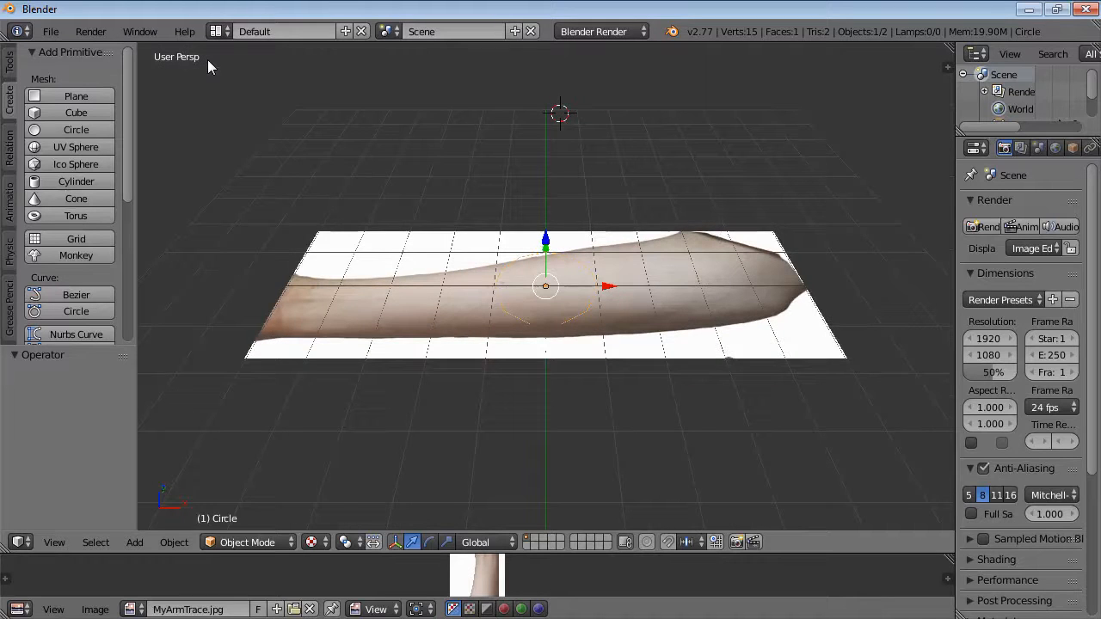
key(KP_5)
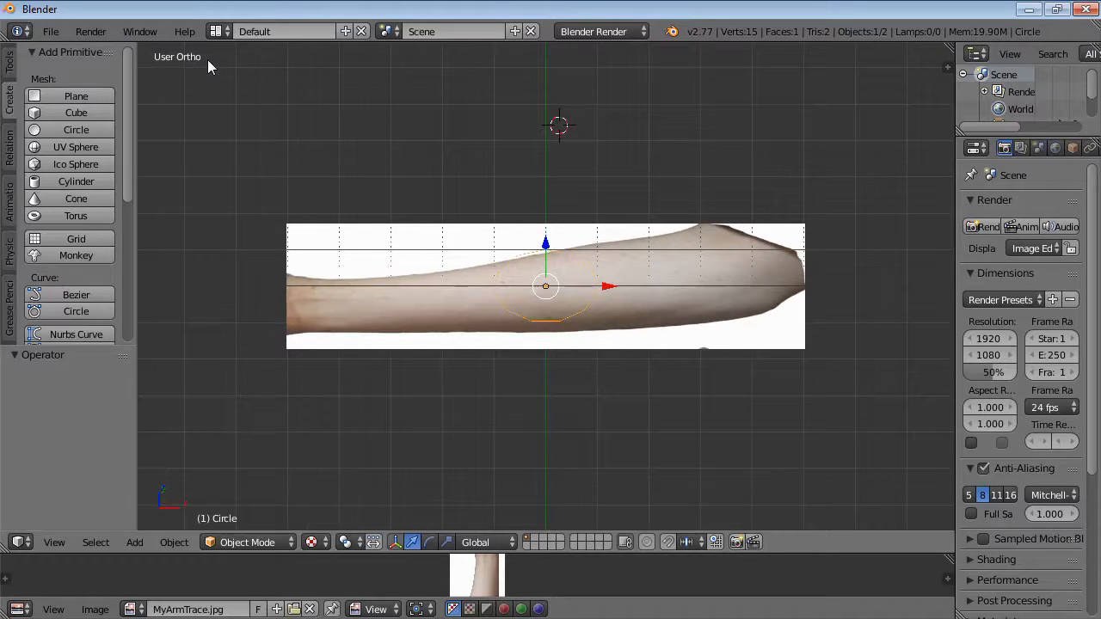
key(KP_2)
key(KP_2)
key(KP_2)
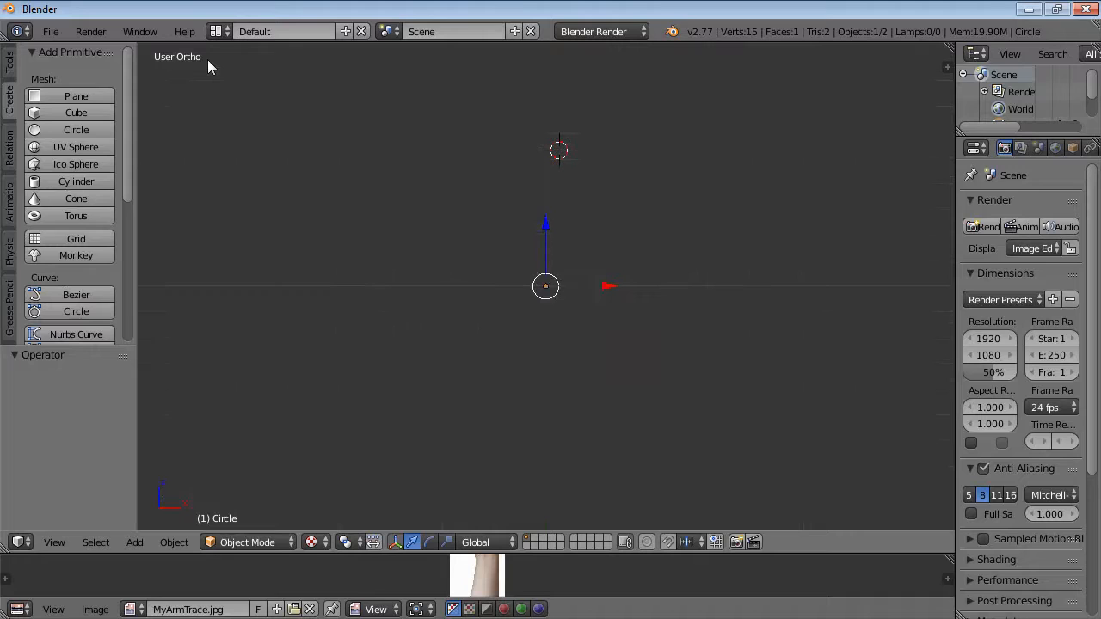
key(r)
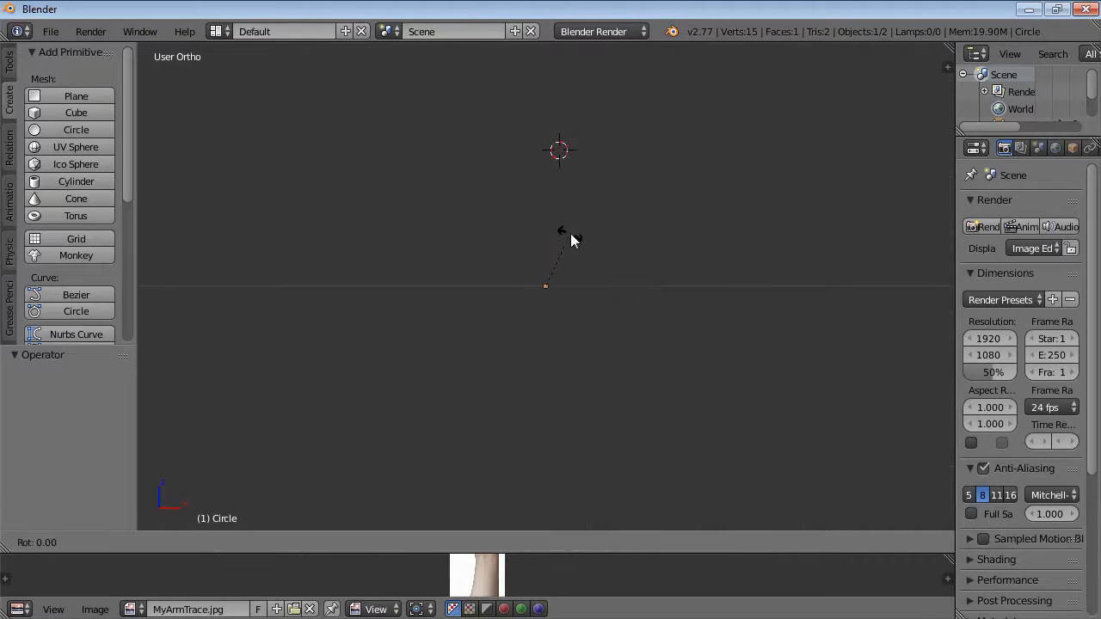
click(602, 313)
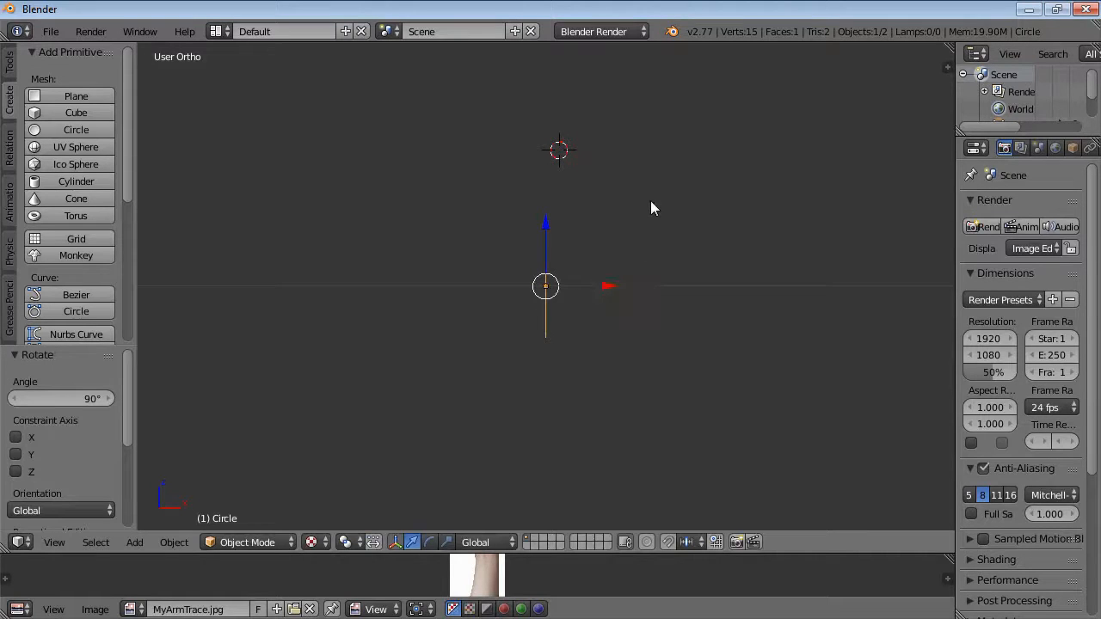
Move the circle to the arm's elbow end at the plane's left edge.
middle_drag(498, 184, 579, 256)
drag(590, 271, 395, 369)
drag(308, 355, 320, 363)
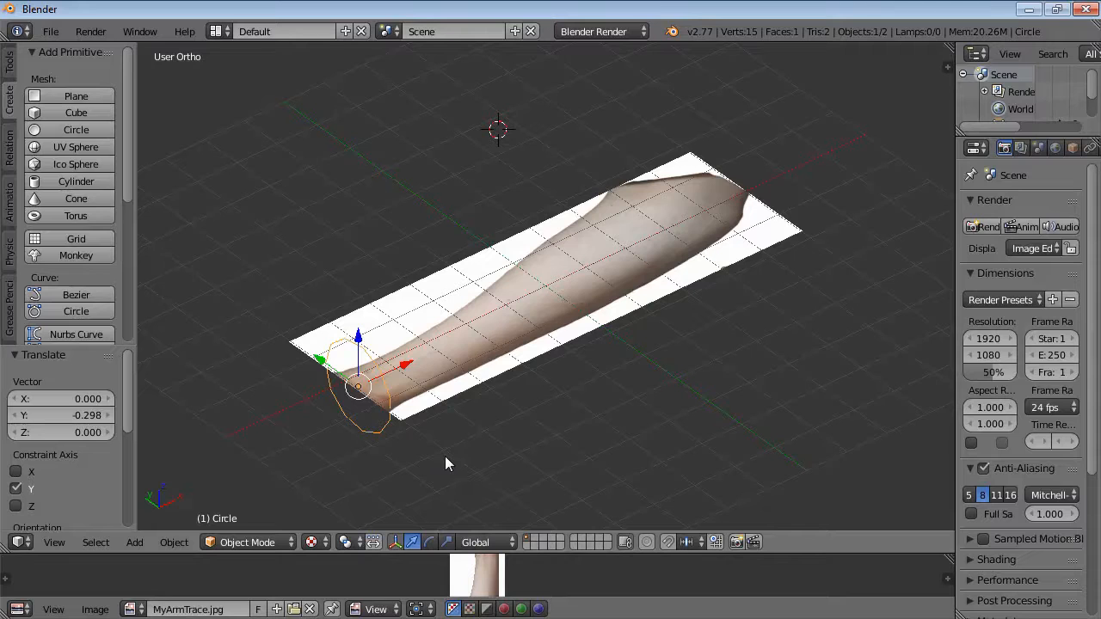
Enter Edit Mode on the circle and extrude its ring about 0.6 along X over the arm.
key(Tab)
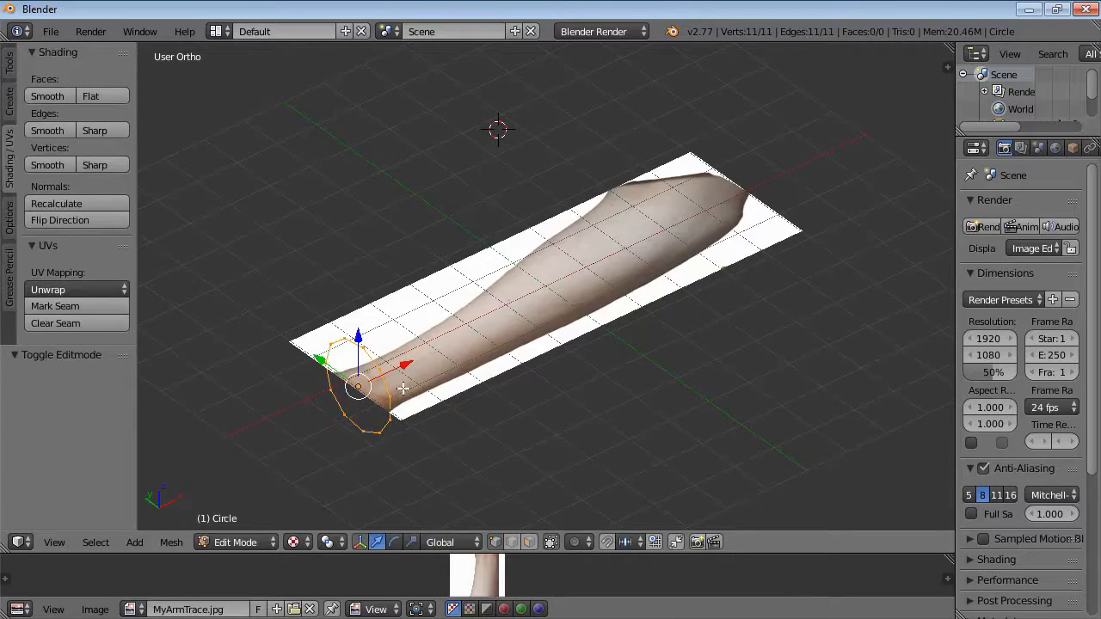
key(KP_7)
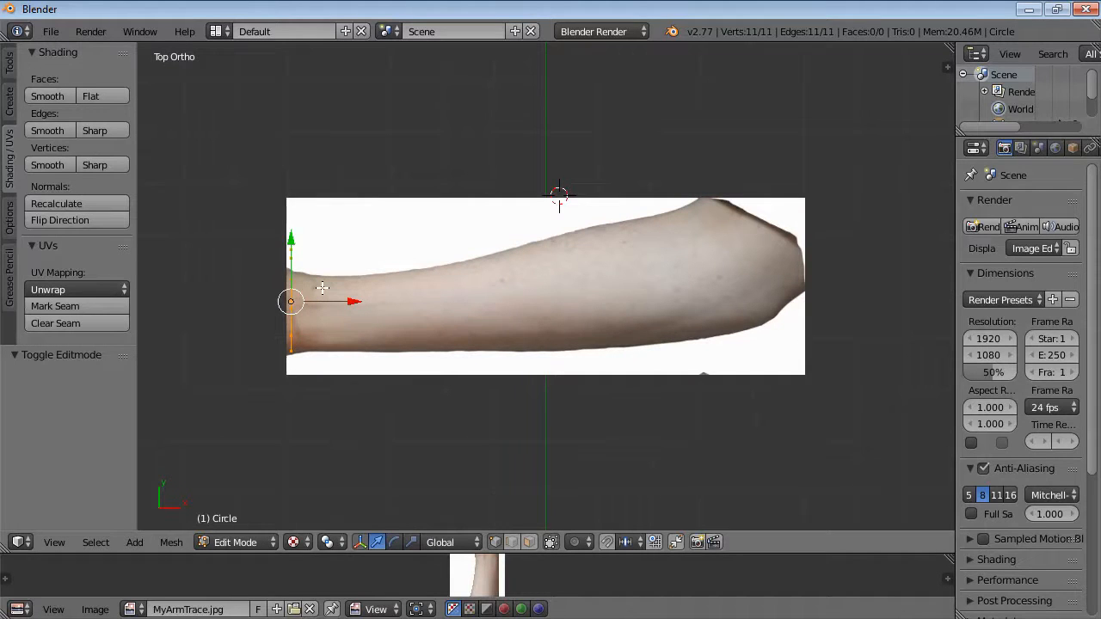
key(e)
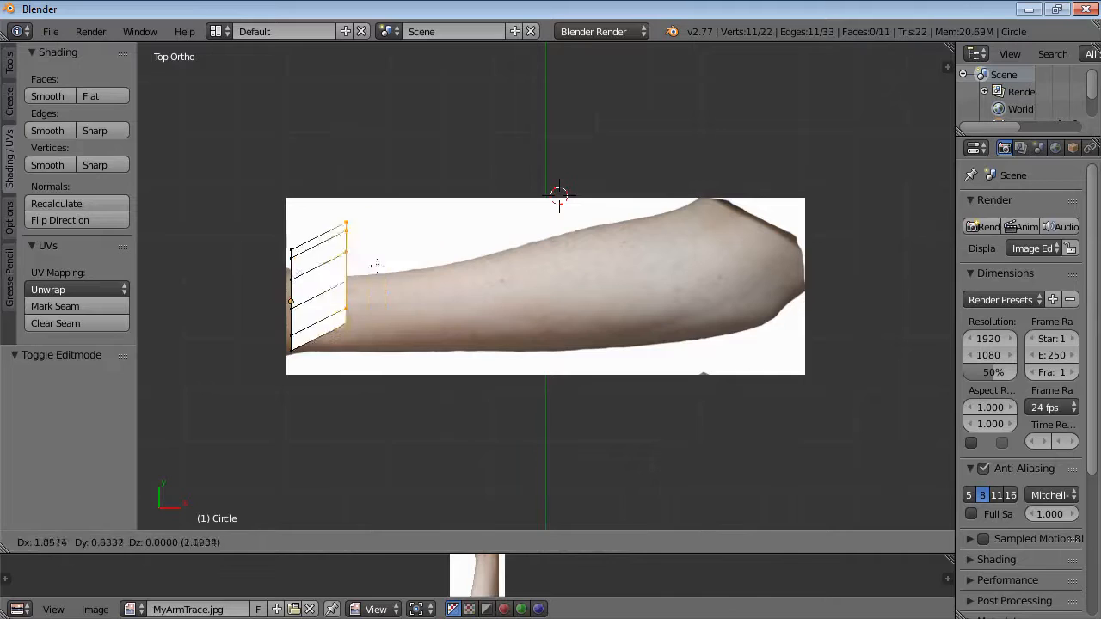
key(x)
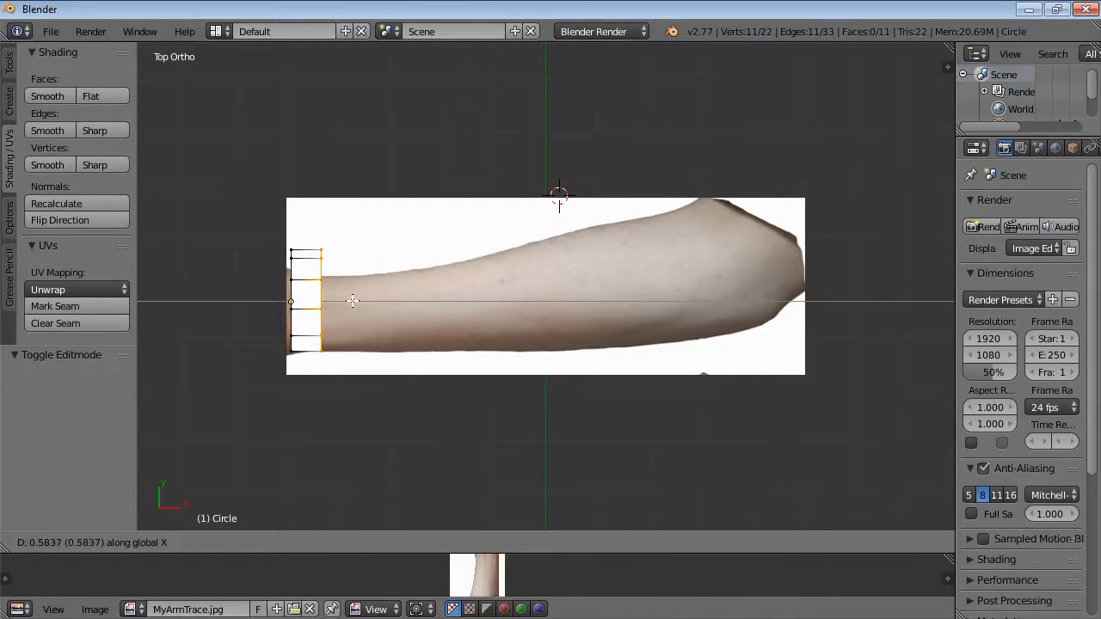
click(353, 300)
Extrude the end ring repeatedly along X in roughly 0.5 increments until the tube spans the arm toward the wrist.
key(e)
key(x)
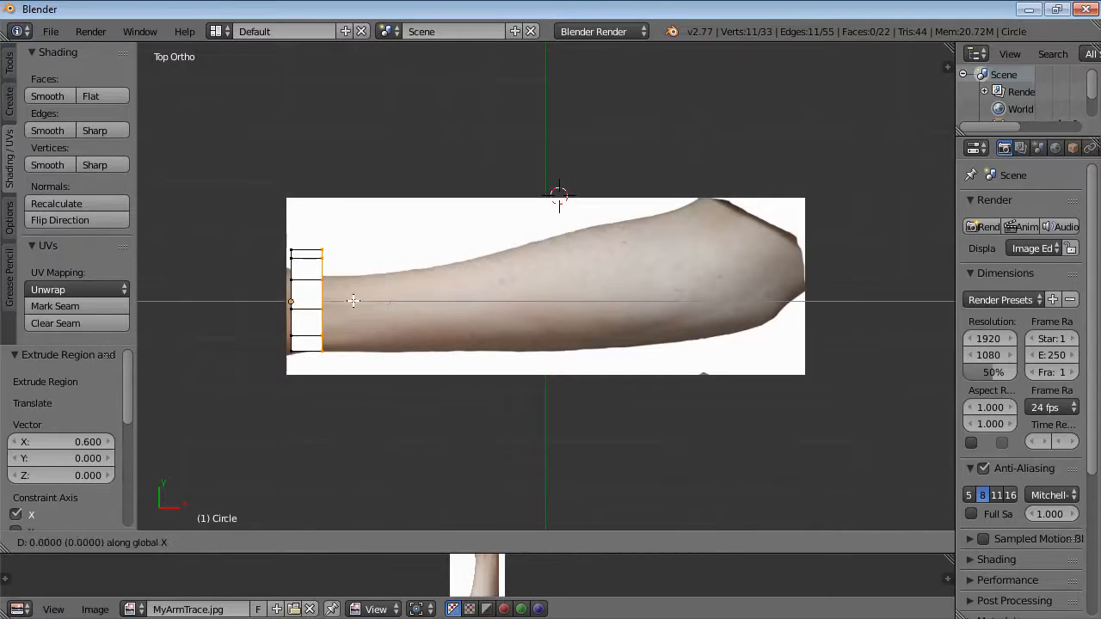
click(384, 302)
key(e)
key(x)
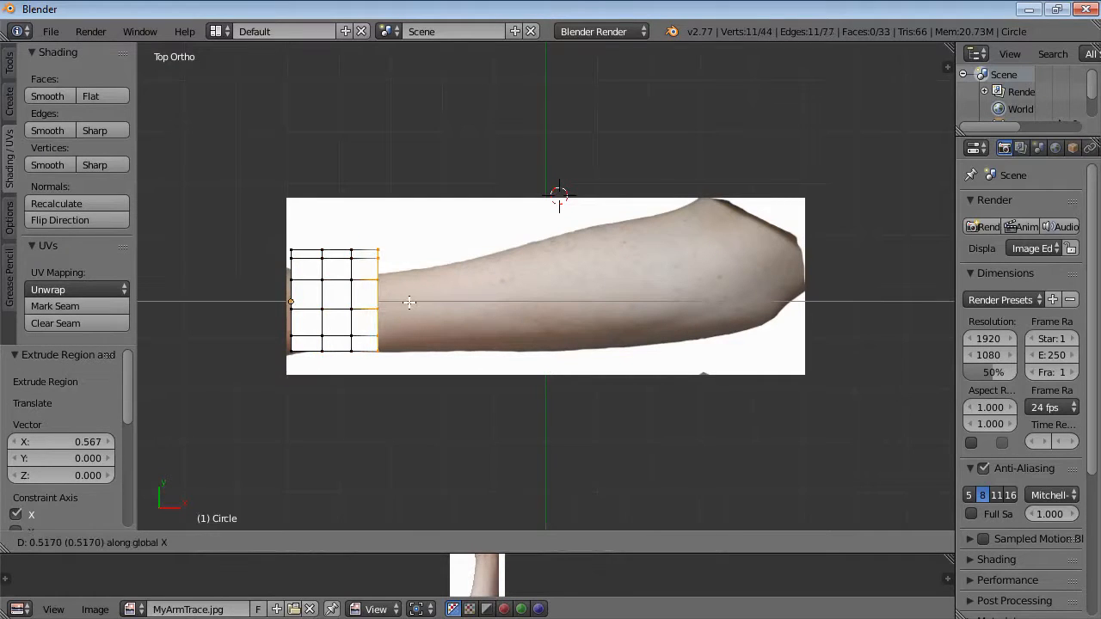
click(409, 302)
key(e)
key(x)
click(436, 303)
key(e)
key(x)
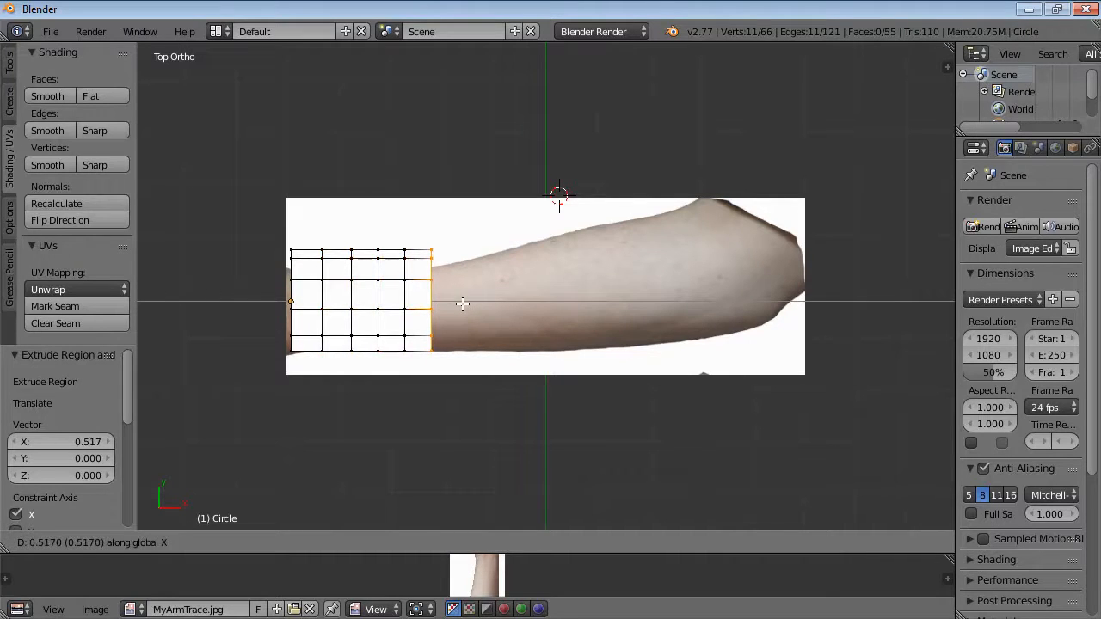
click(463, 304)
key(e)
key(x)
click(487, 303)
key(e)
key(x)
click(520, 306)
key(e)
key(x)
click(543, 306)
key(e)
key(x)
click(571, 306)
key(e)
key(x)
click(601, 306)
key(e)
key(x)
click(633, 307)
key(e)
key(x)
click(657, 308)
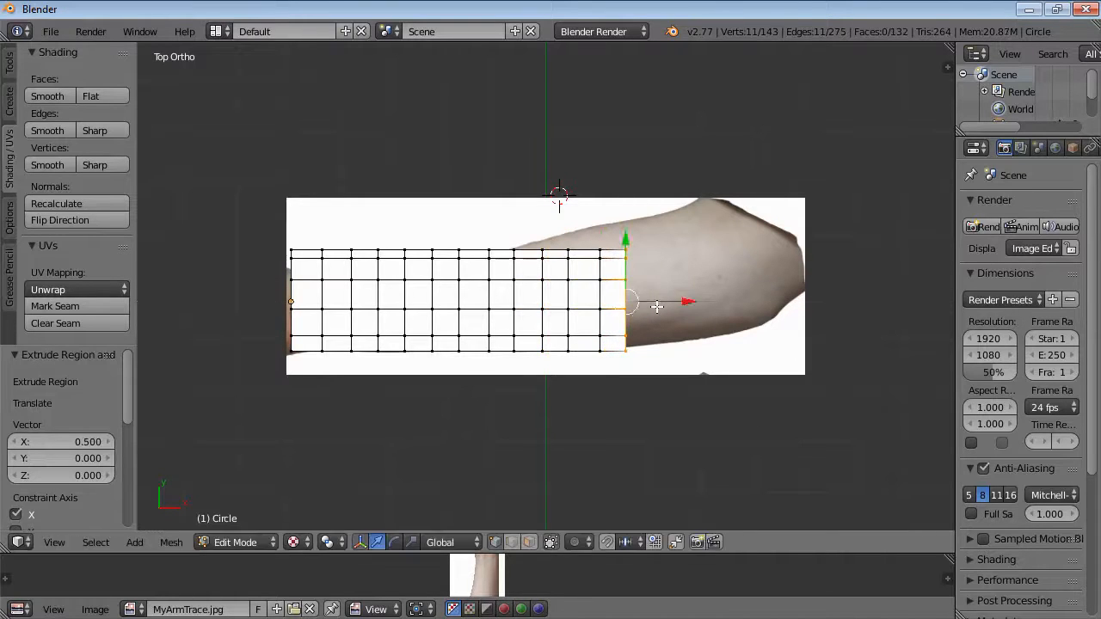
key(e)
key(x)
click(685, 307)
key(e)
key(x)
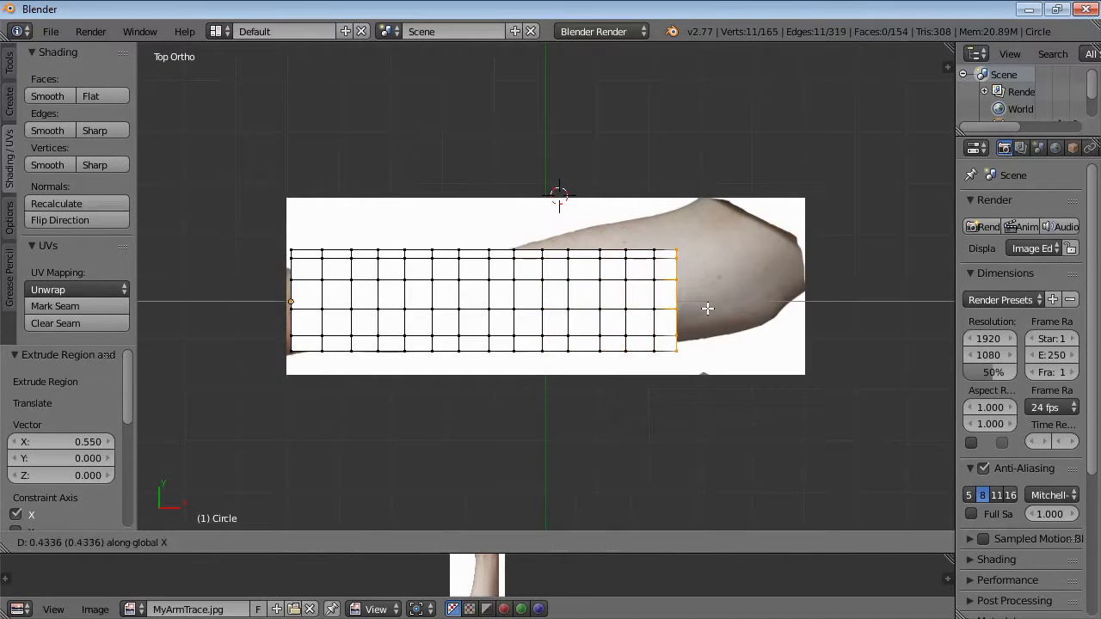
click(711, 307)
key(e)
key(x)
click(736, 309)
key(e)
key(x)
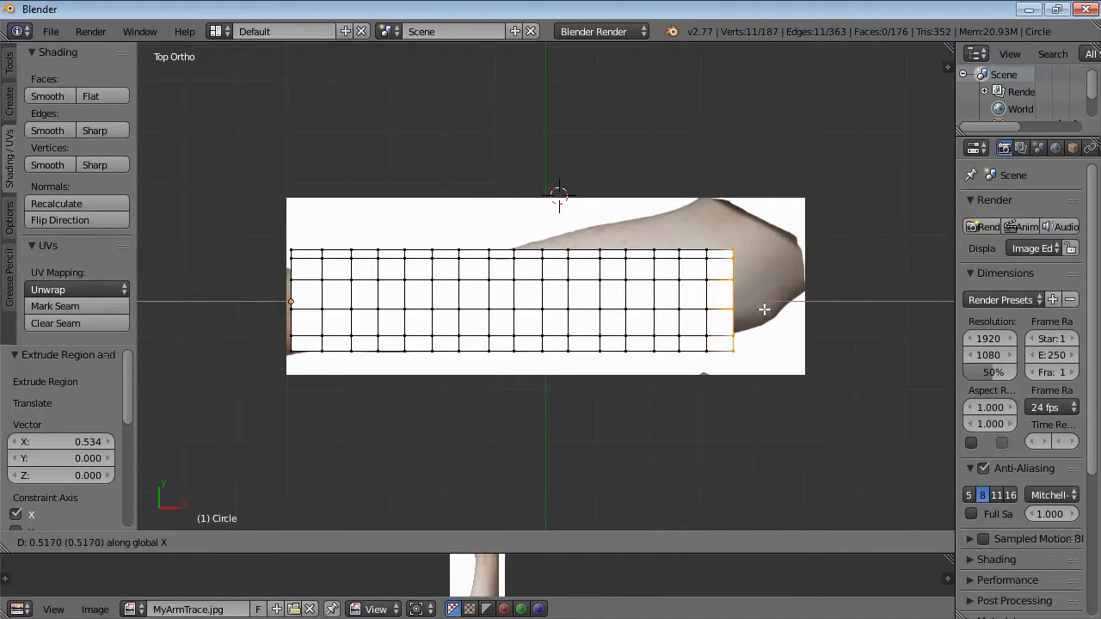
click(764, 309)
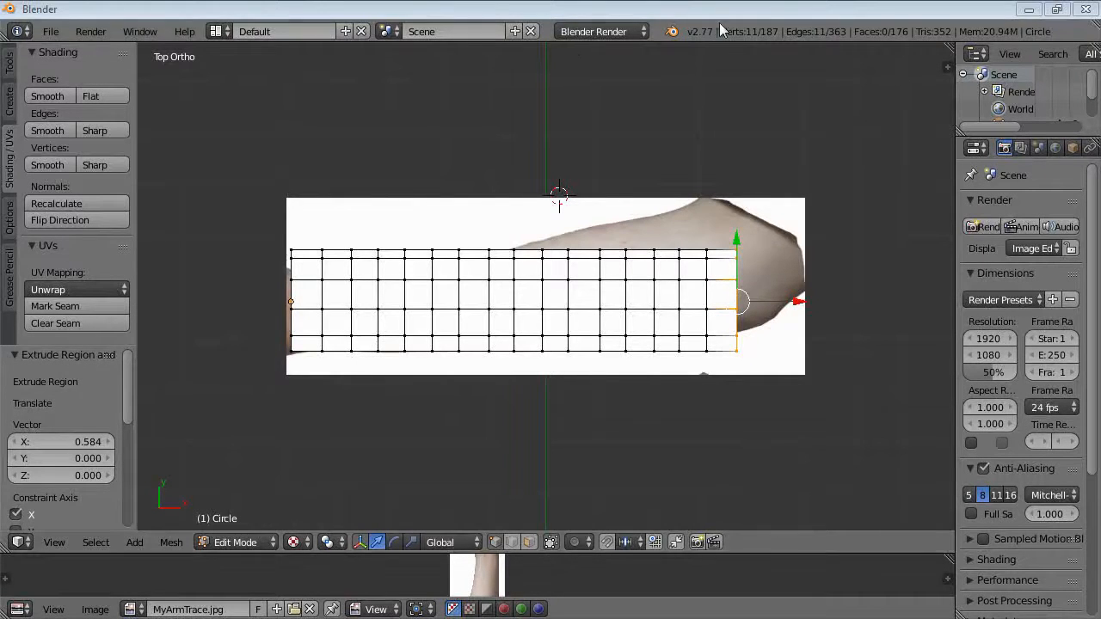
Select the whole mesh and scale it along Y to about 0.64 to match the forearm's width.
key(a)
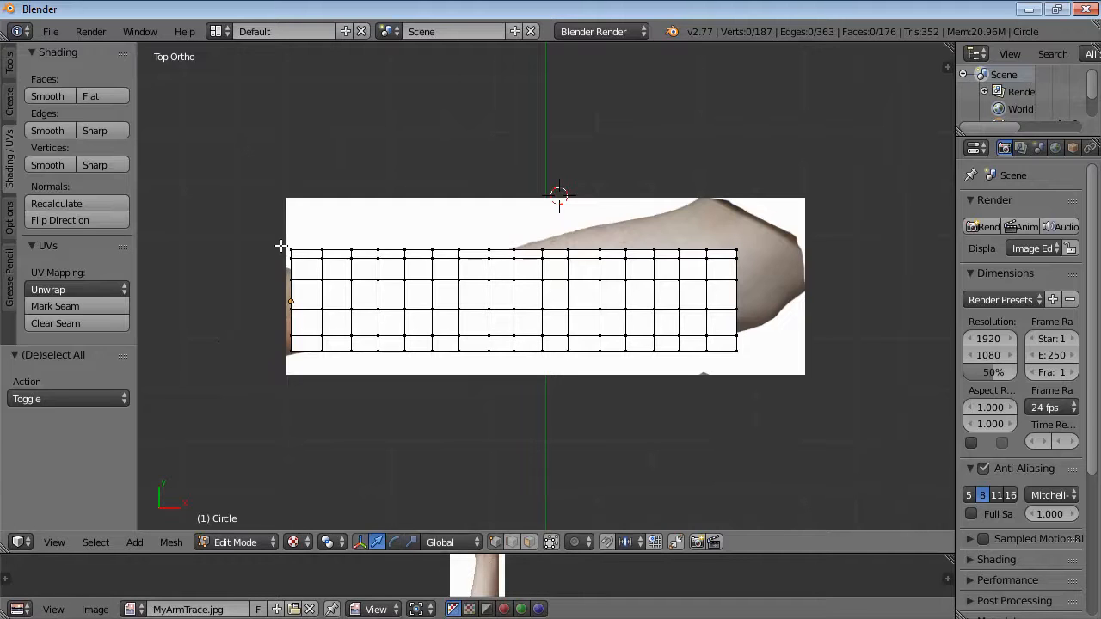
key(a)
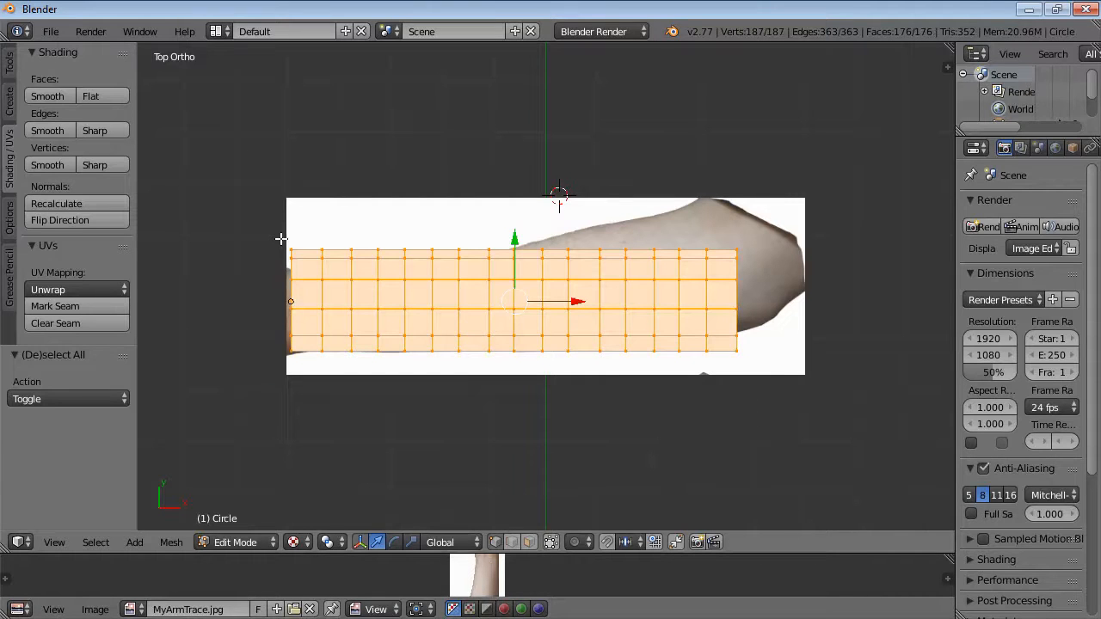
key(s)
key(y)
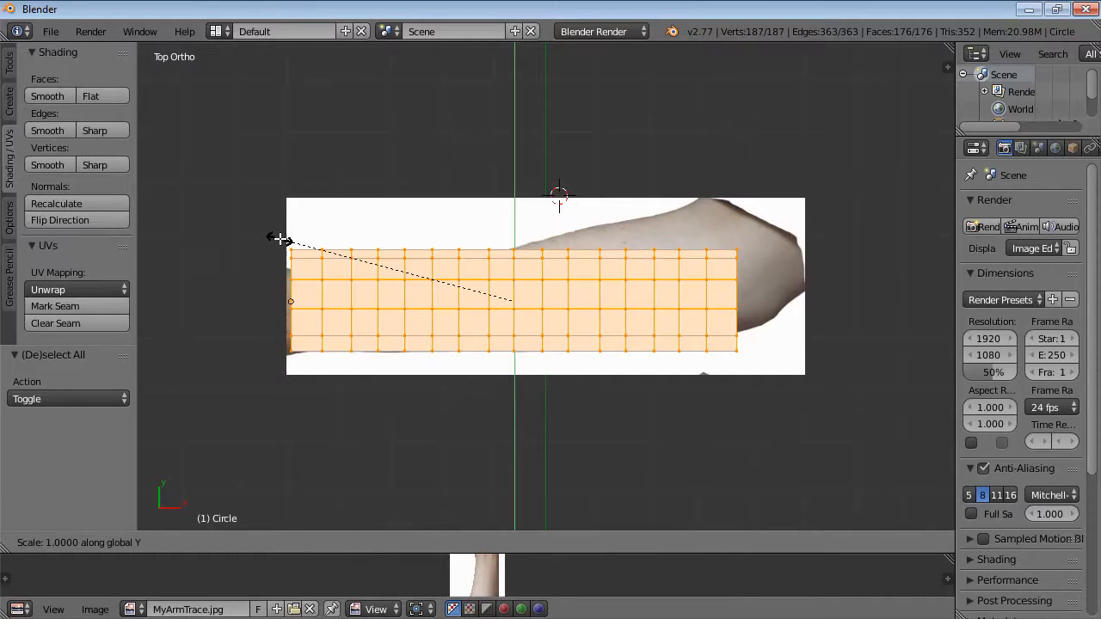
click(359, 312)
Box-select the first ring at the elbow end, move it about -0.27 along Y and scale it about 1.26 along Y.
key(a)
key(b)
drag(270, 237, 303, 355)
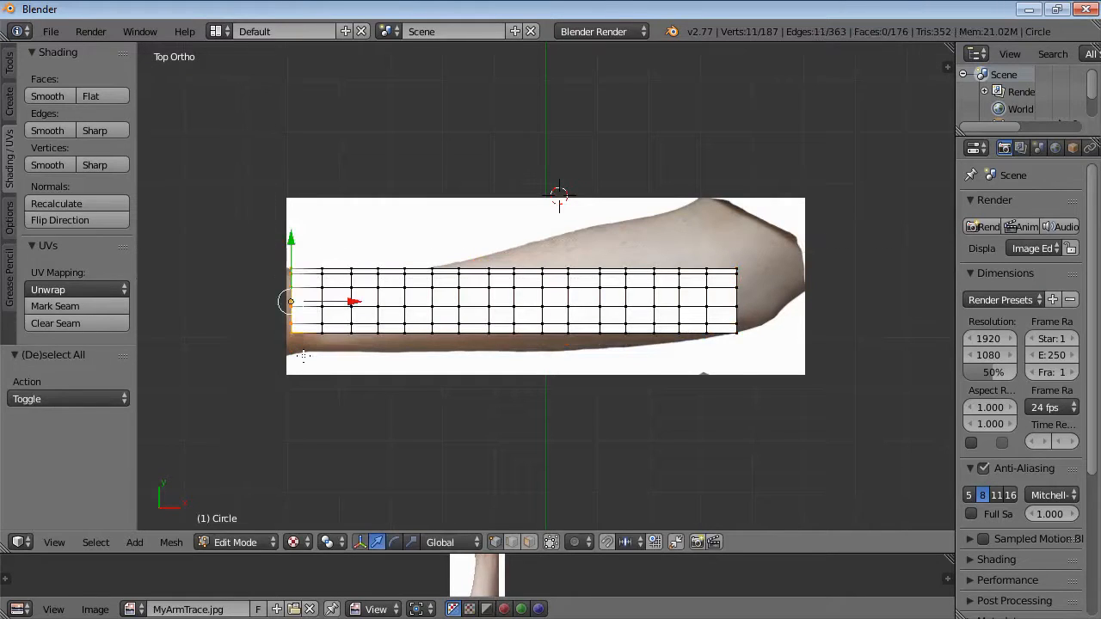
key(g)
key(y)
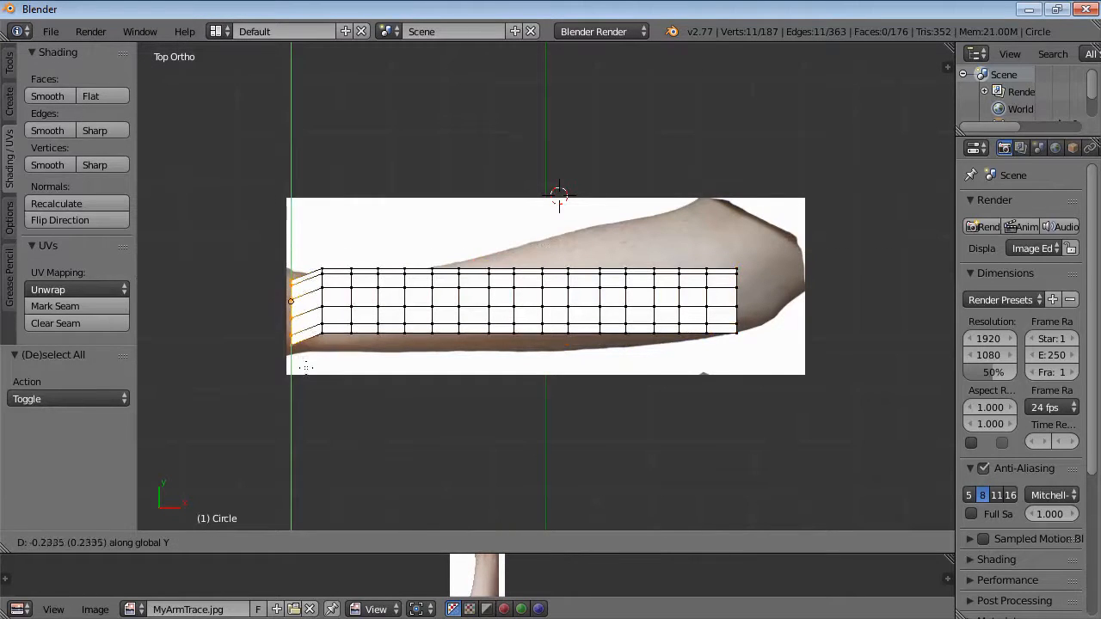
click(308, 368)
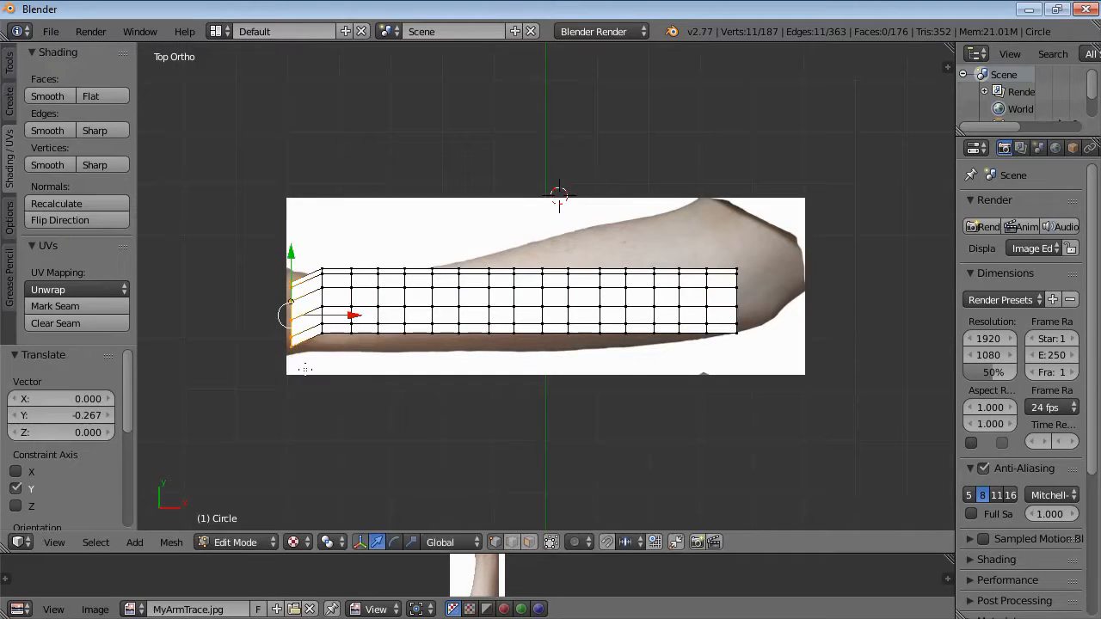
key(s)
key(y)
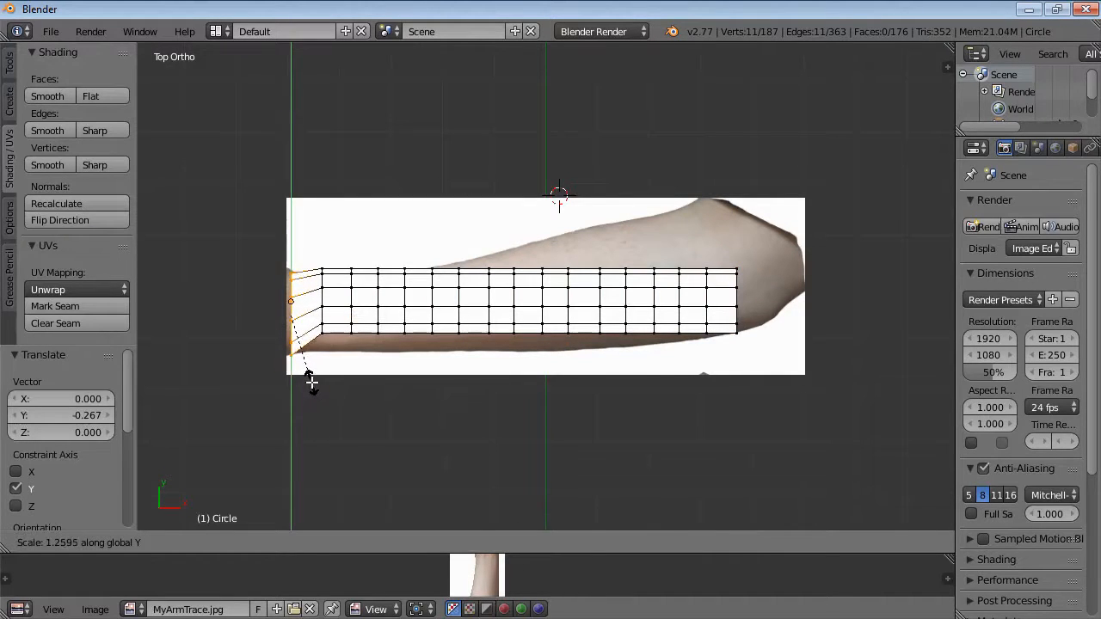
click(310, 380)
Box-select the second ring, move it -0.233 along Y and scale it about 1.12 along Y to follow the arm outline.
key(a)
key(b)
drag(309, 252, 339, 348)
key(g)
key(y)
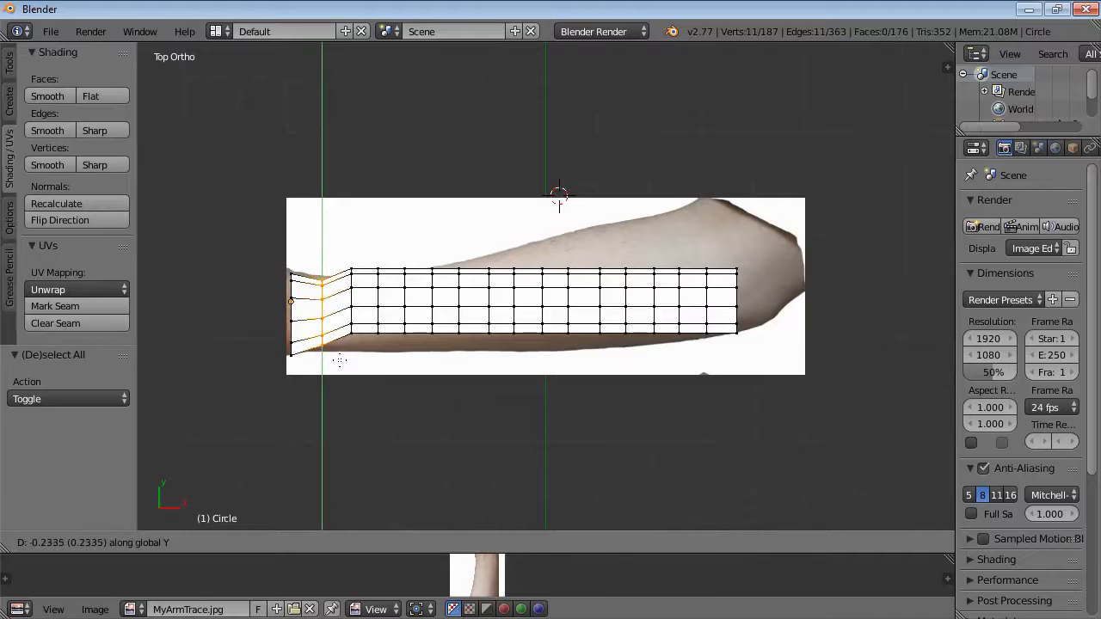
click(340, 360)
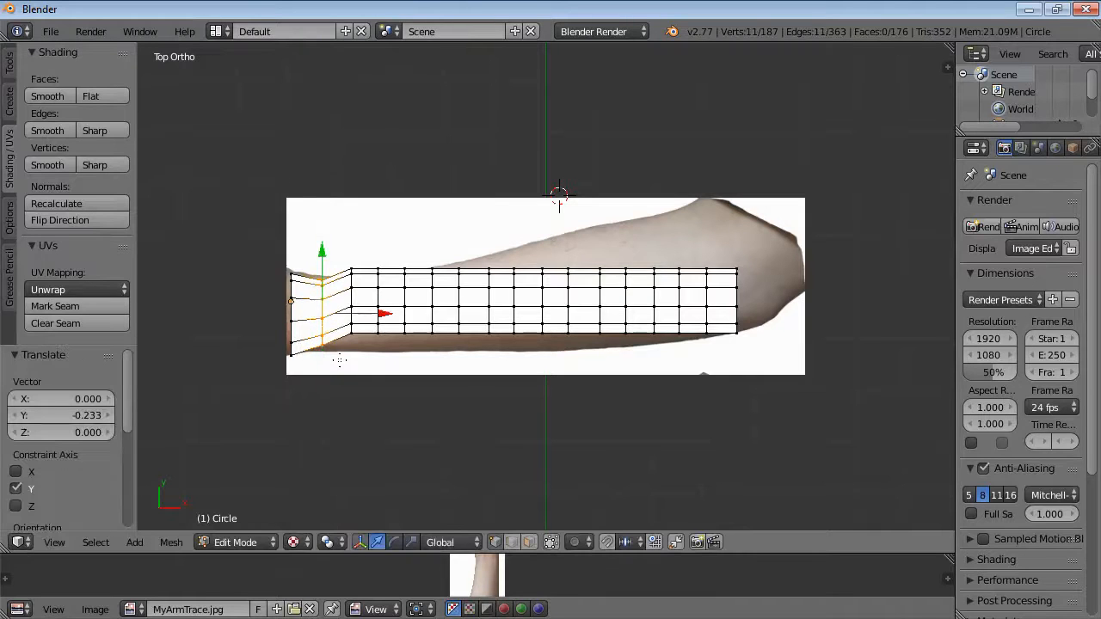
key(s)
key(y)
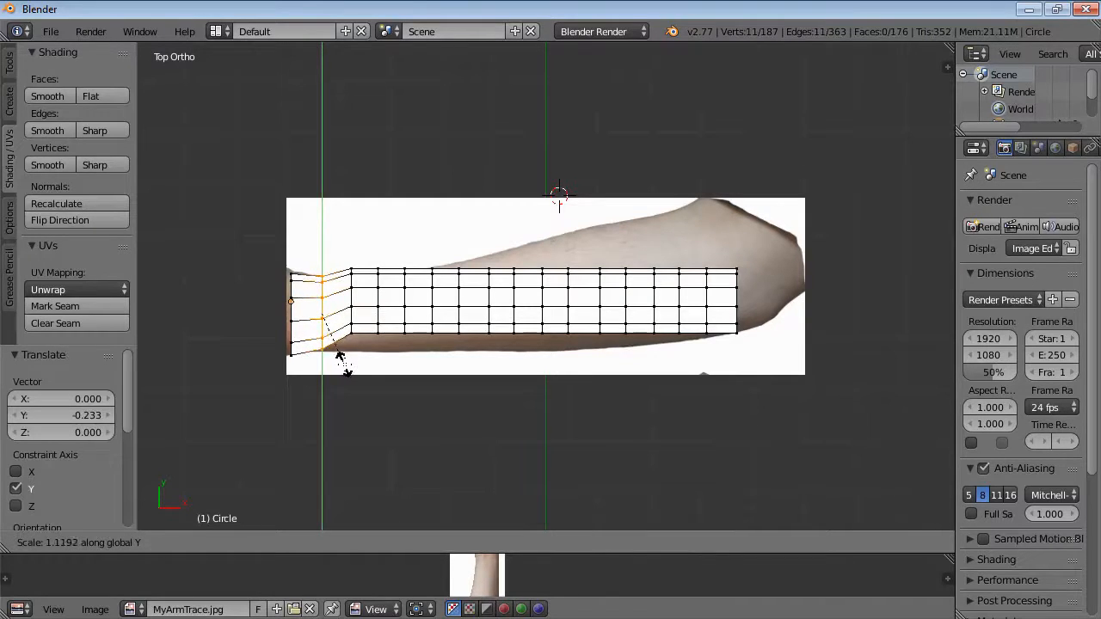
click(344, 363)
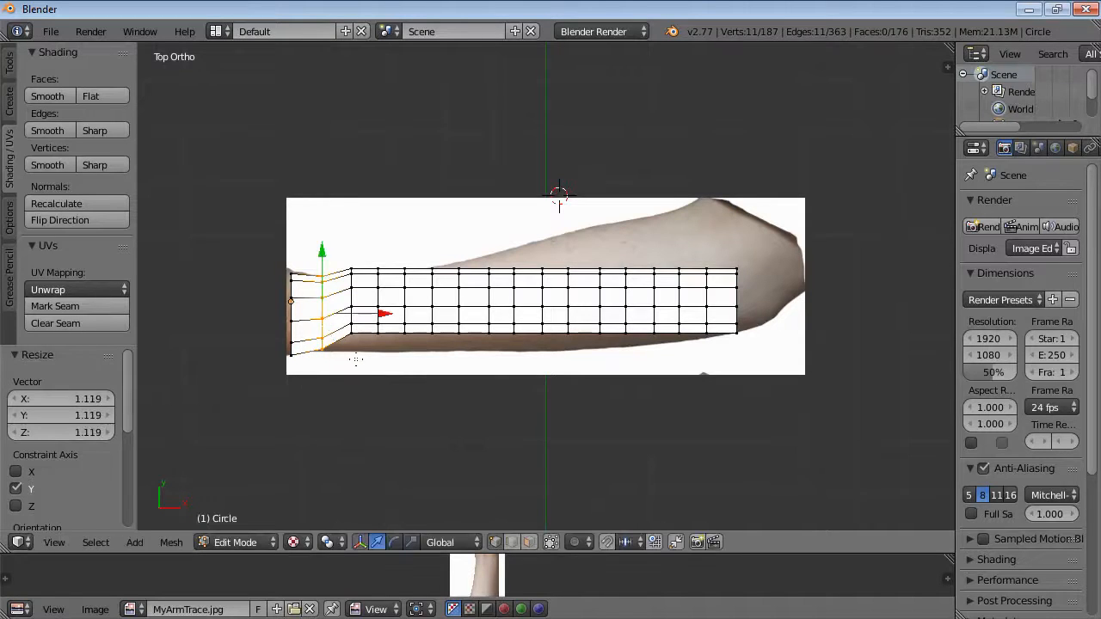
Box-select the third ring, move it -0.233 along Y and scale it about 1.13 along Y to fit the arm.
key(a)
key(b)
drag(340, 254, 363, 353)
key(g)
key(y)
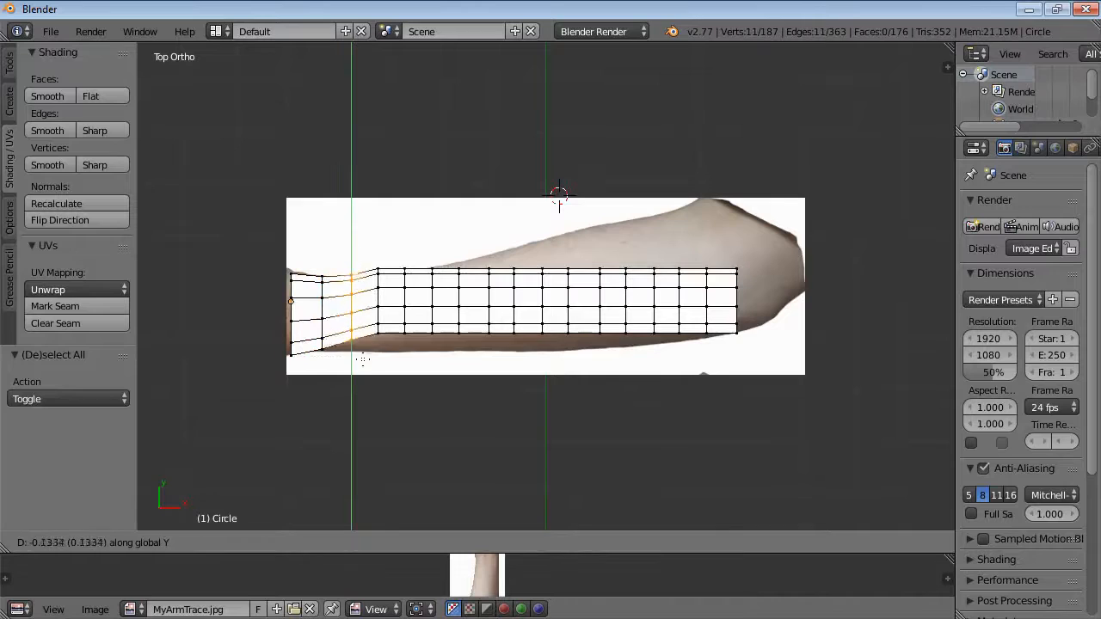
click(363, 365)
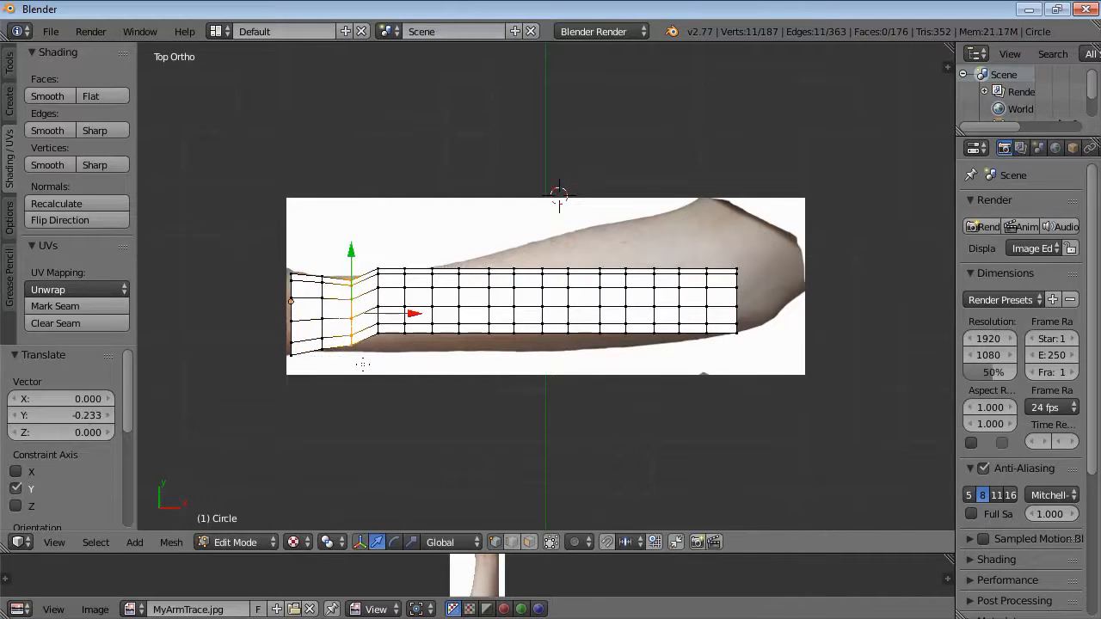
key(s)
key(y)
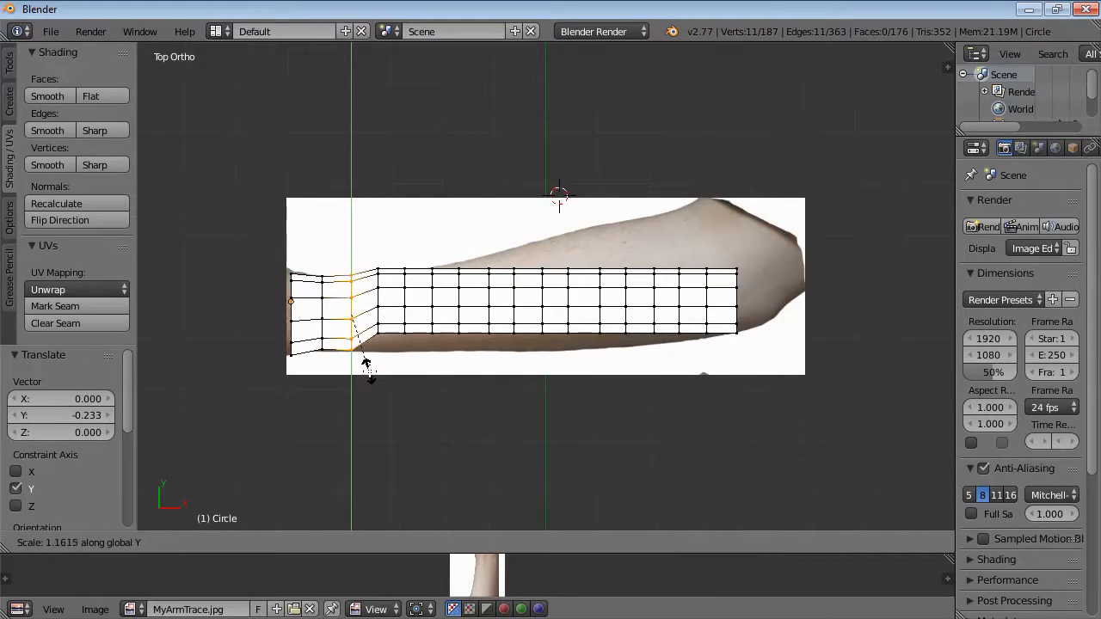
click(367, 370)
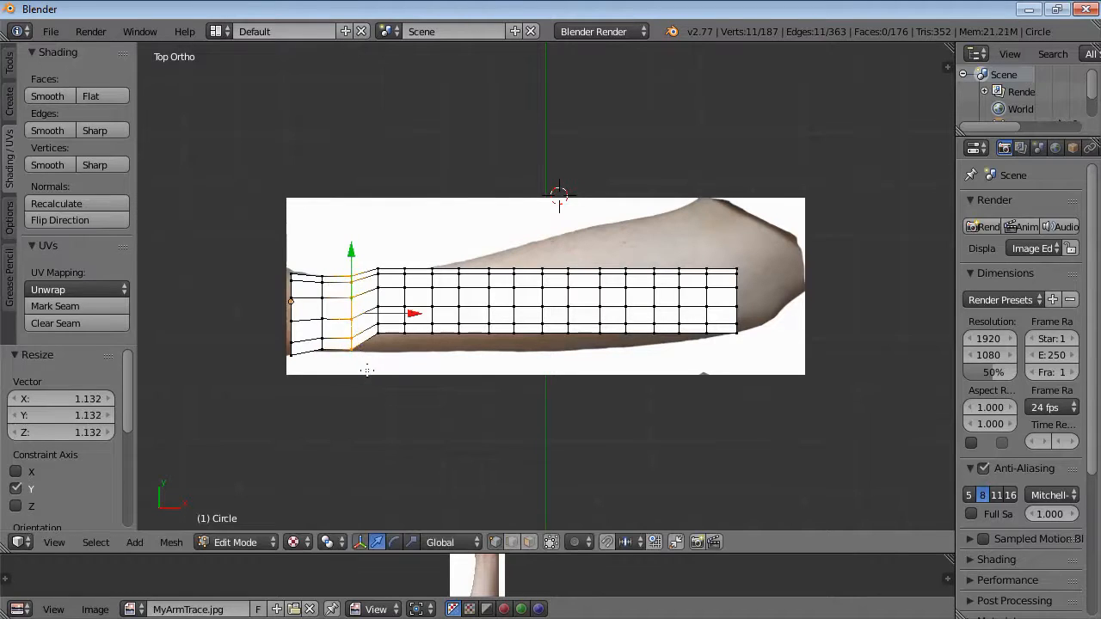
Box-select the fourth ring, move it -0.233 along Y and scale it about 1.15 along Y to fit the arm.
key(a)
key(b)
drag(371, 254, 385, 359)
key(g)
key(y)
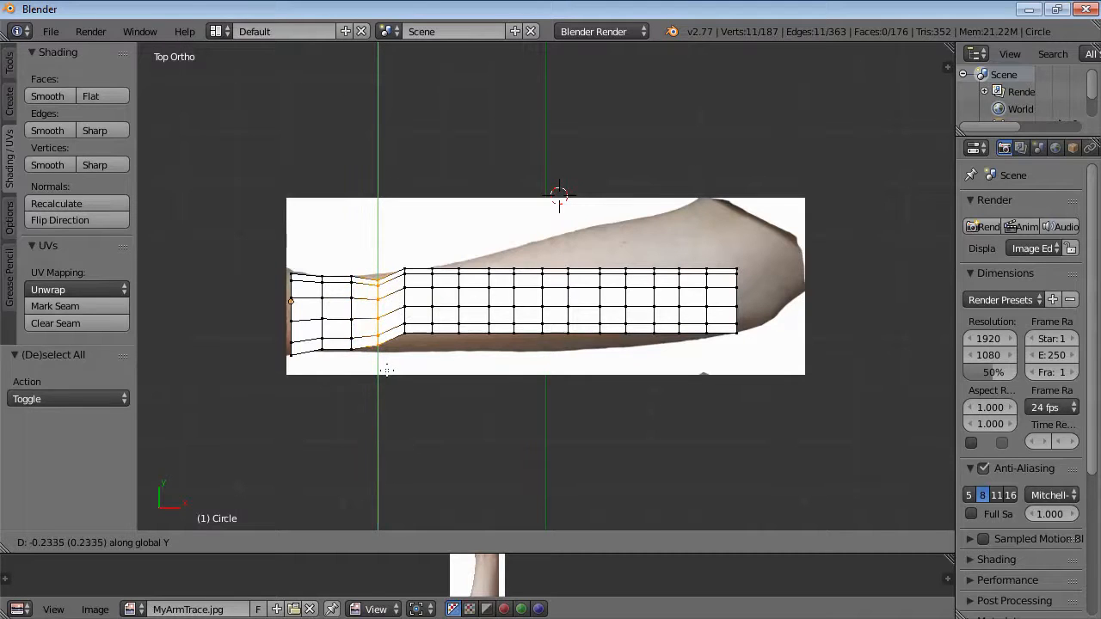
click(387, 370)
key(s)
key(y)
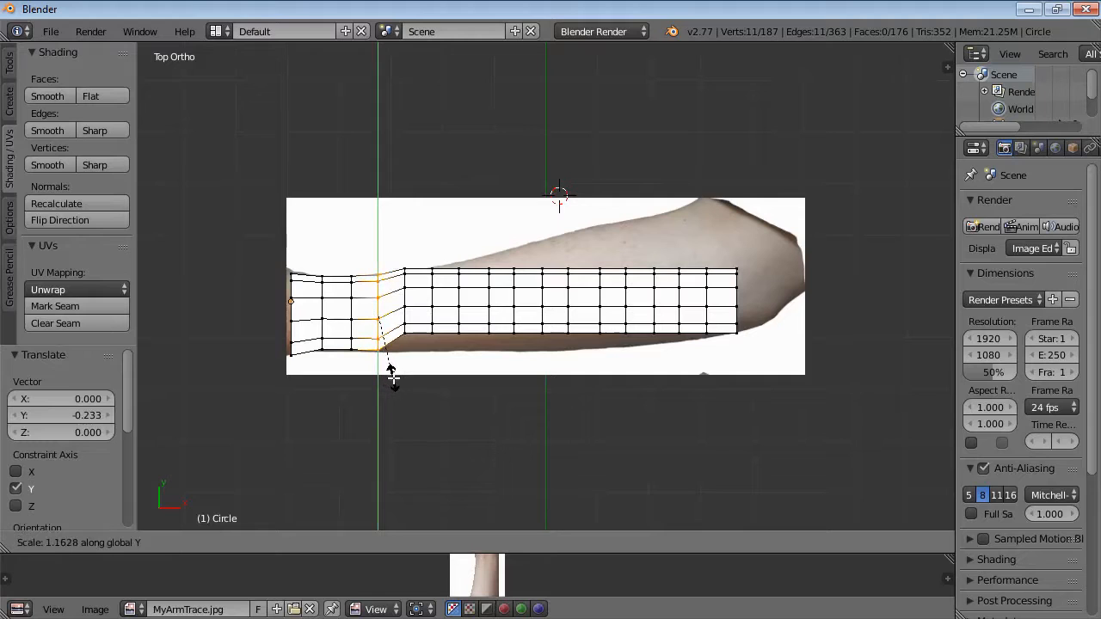
click(390, 377)
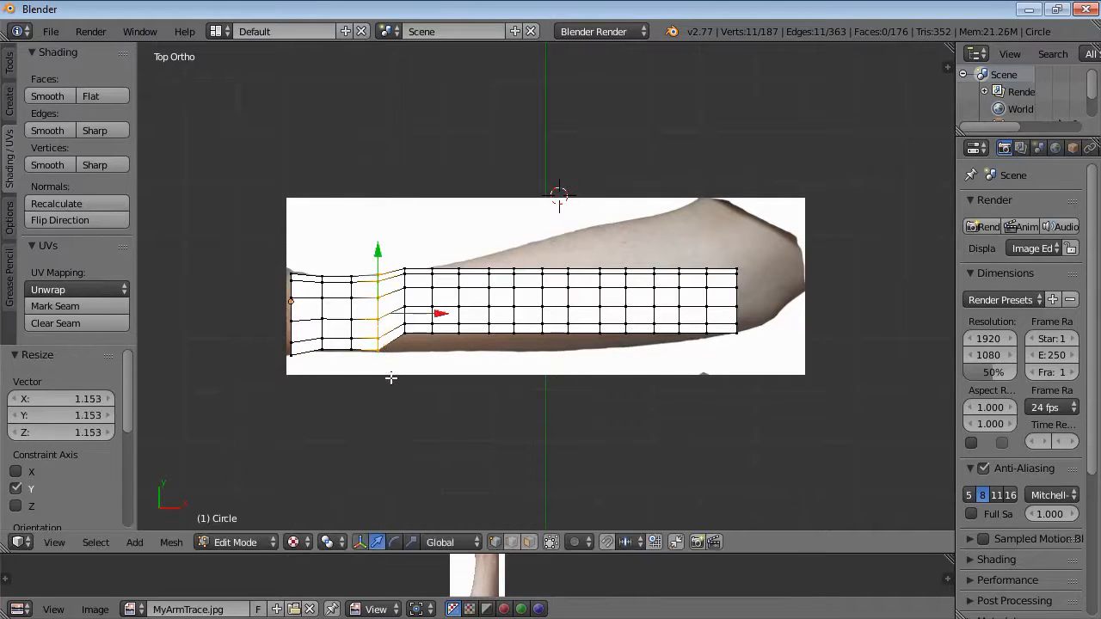
Box-select the fifth ring, move it -0.217 along Y and scale it about 1.22 along Y to fit the arm.
key(a)
key(b)
drag(398, 259, 414, 361)
key(g)
key(y)
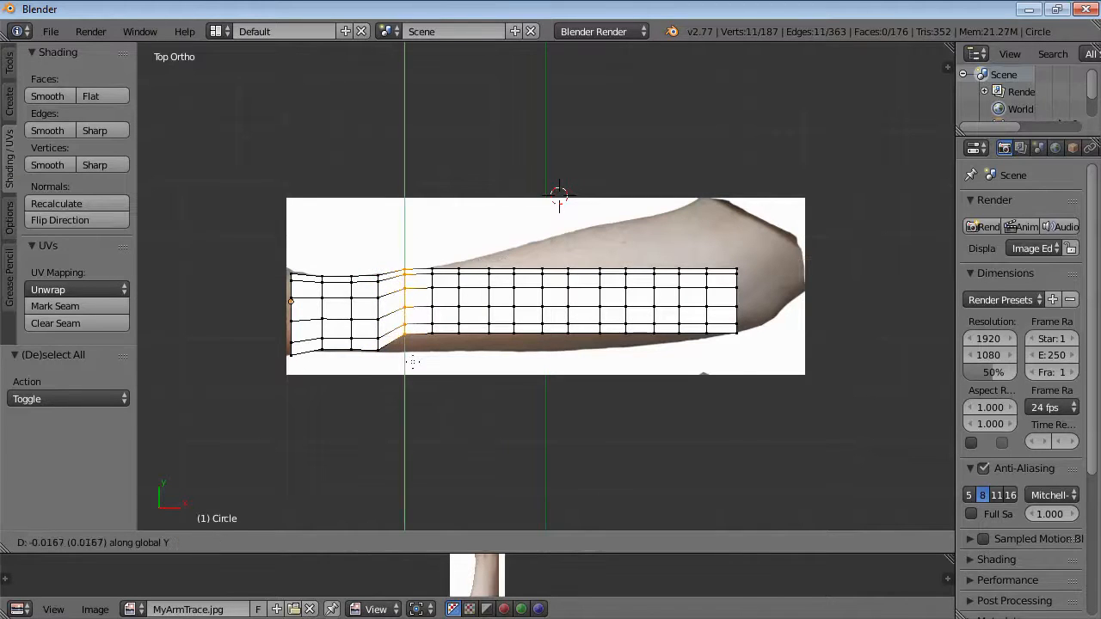
click(416, 372)
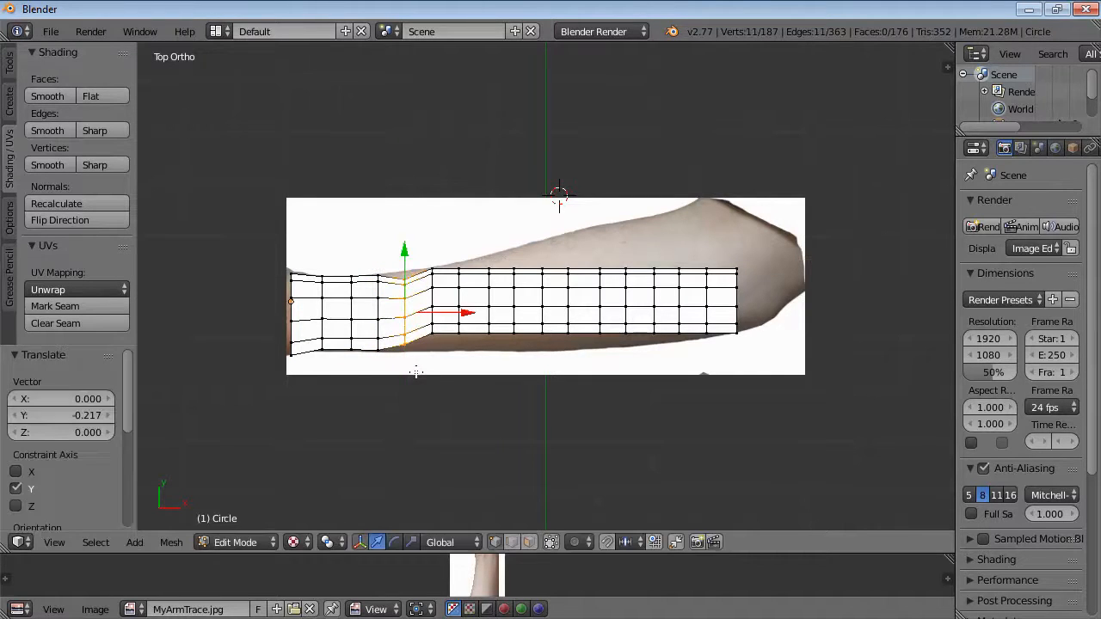
key(s)
key(y)
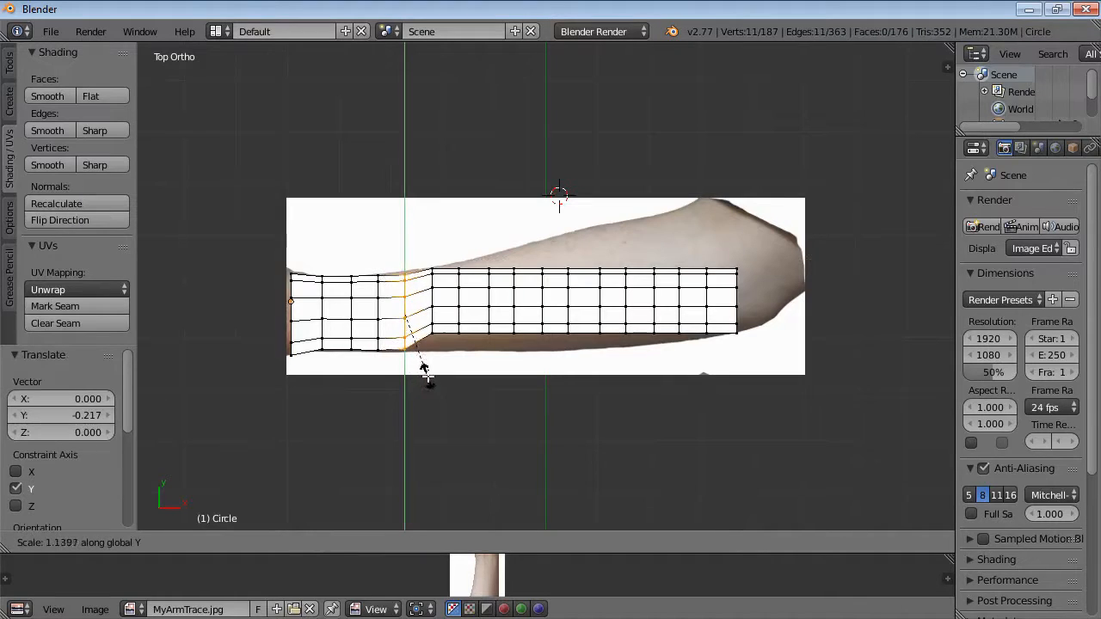
click(433, 379)
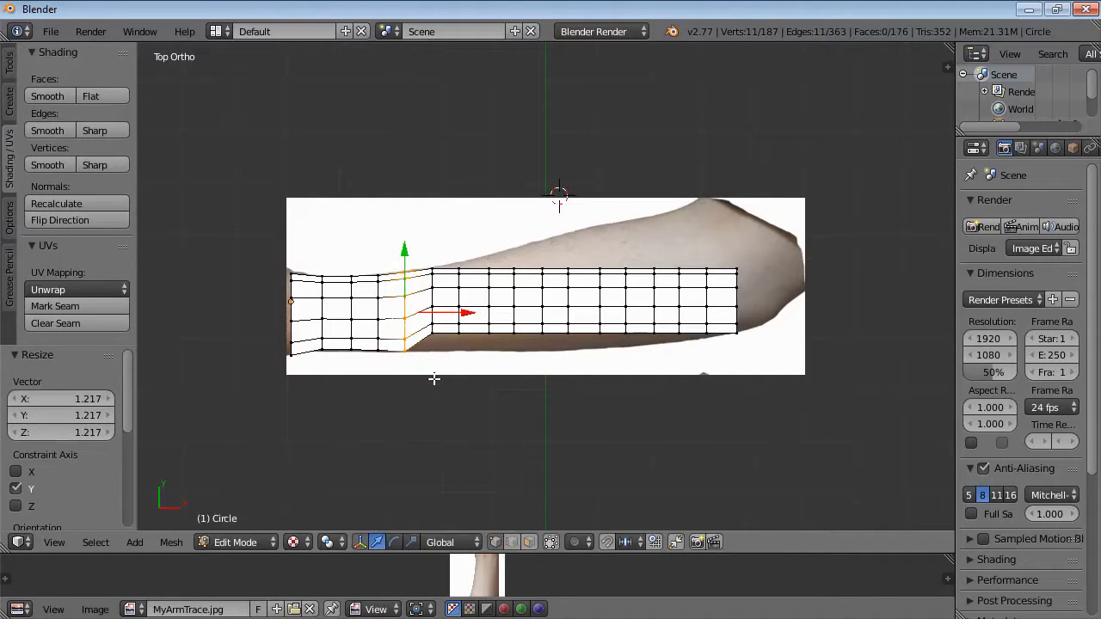
Box-select the sixth ring, move it -0.183 along Y and scale it about 1.27 along Y to fit the arm.
key(a)
key(b)
drag(423, 256, 447, 351)
key(g)
key(y)
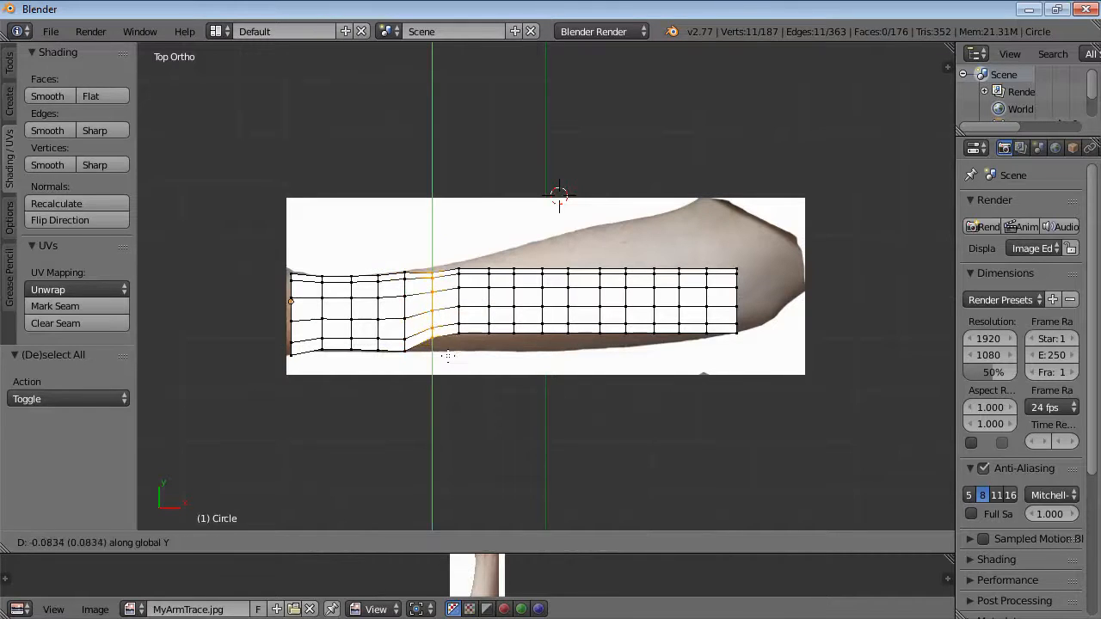
click(450, 360)
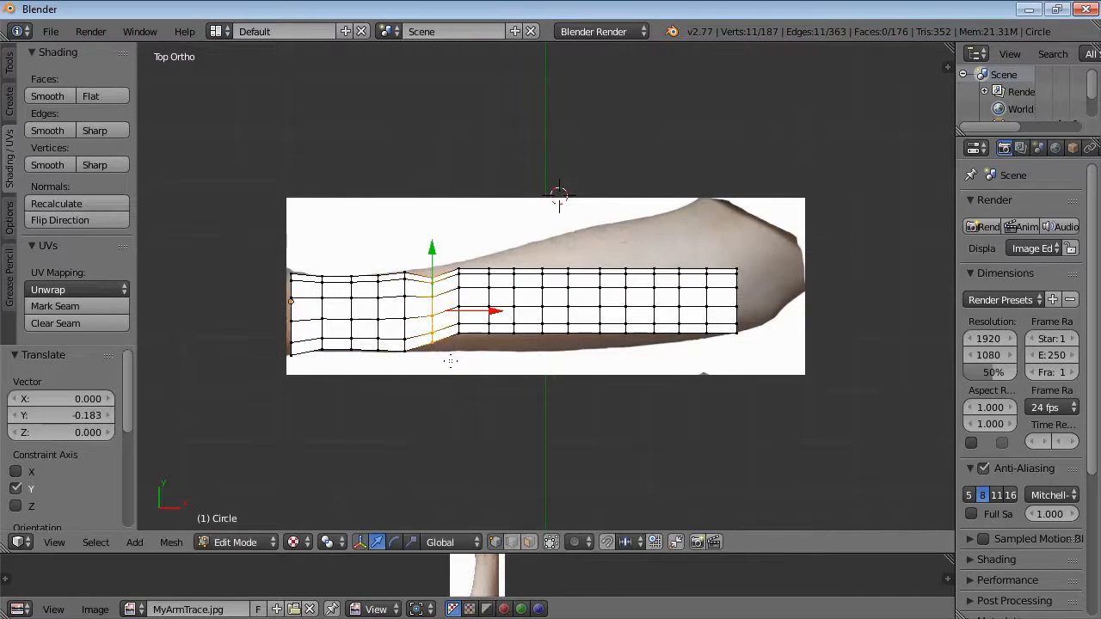
key(s)
key(y)
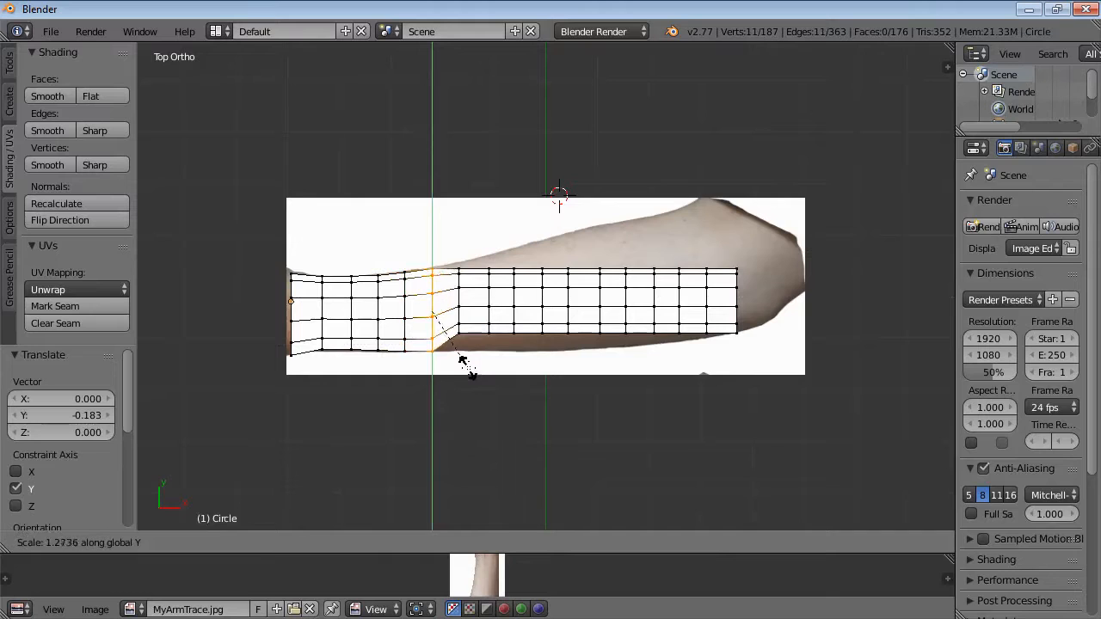
click(465, 367)
Box-select the seventh ring, move it -0.100 along Y and scale it about 1.30 along Y to fit the arm.
key(a)
key(b)
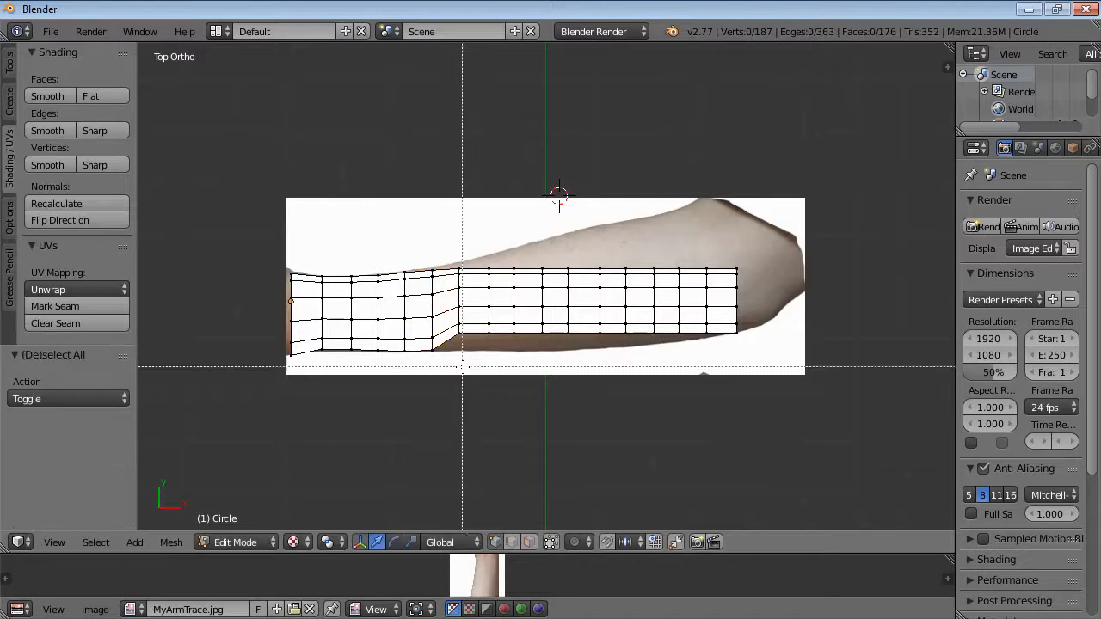
drag(449, 257, 474, 347)
key(g)
key(y)
click(479, 352)
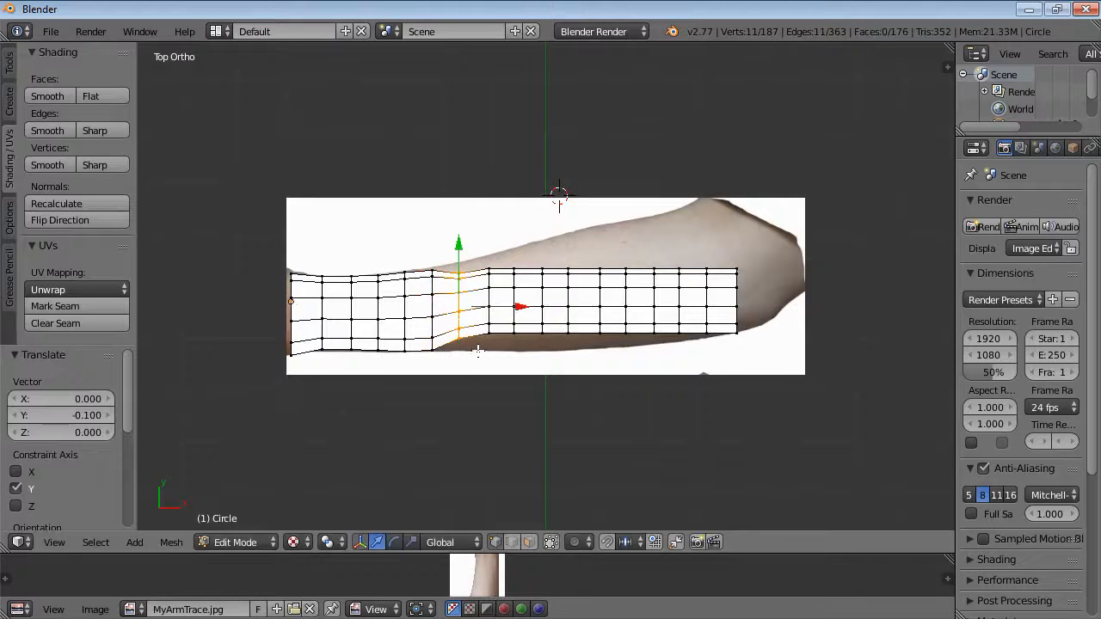
key(s)
key(y)
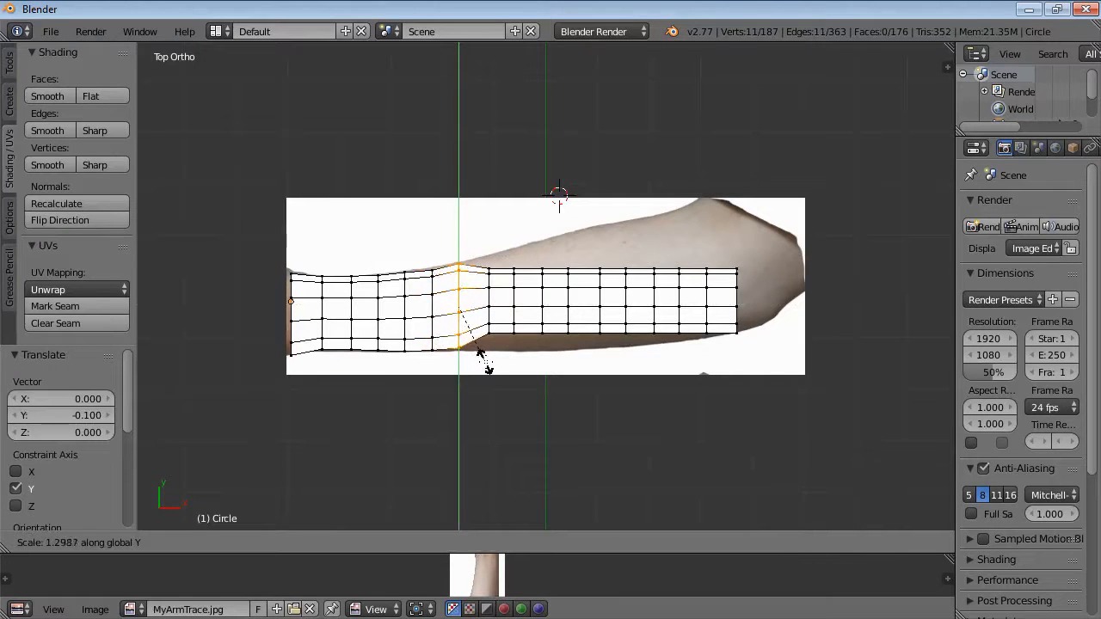
click(487, 362)
Select the eighth ring, scale it about 1.43 along Y and move it -0.017 along Y to fit the arm.
key(a)
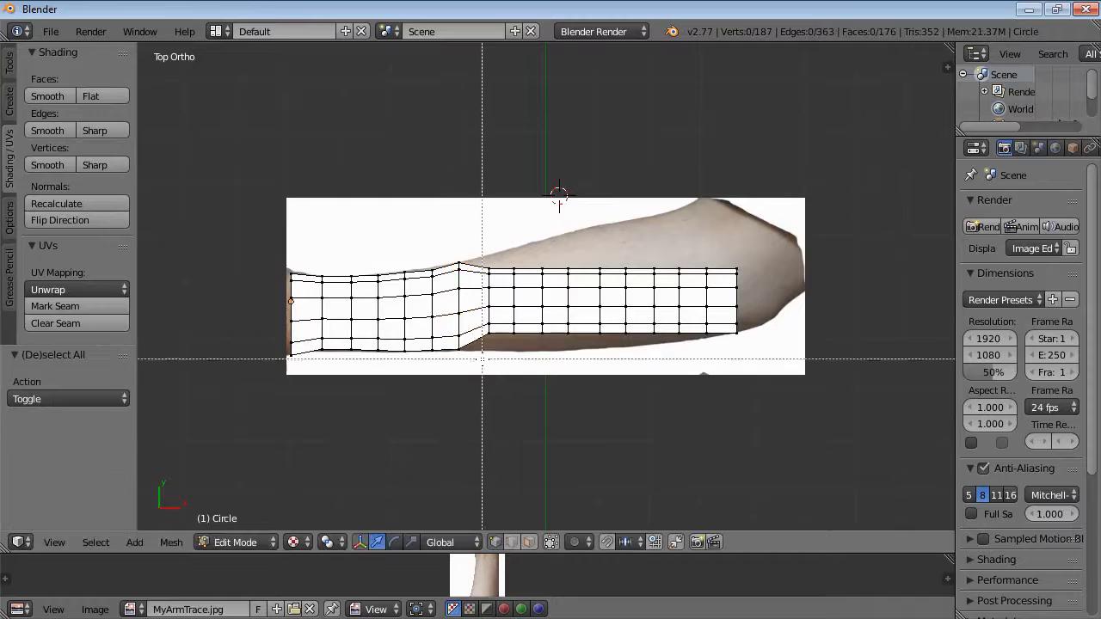
alt+right_click(495, 361)
key(g)
key(y)
key(s)
key(y)
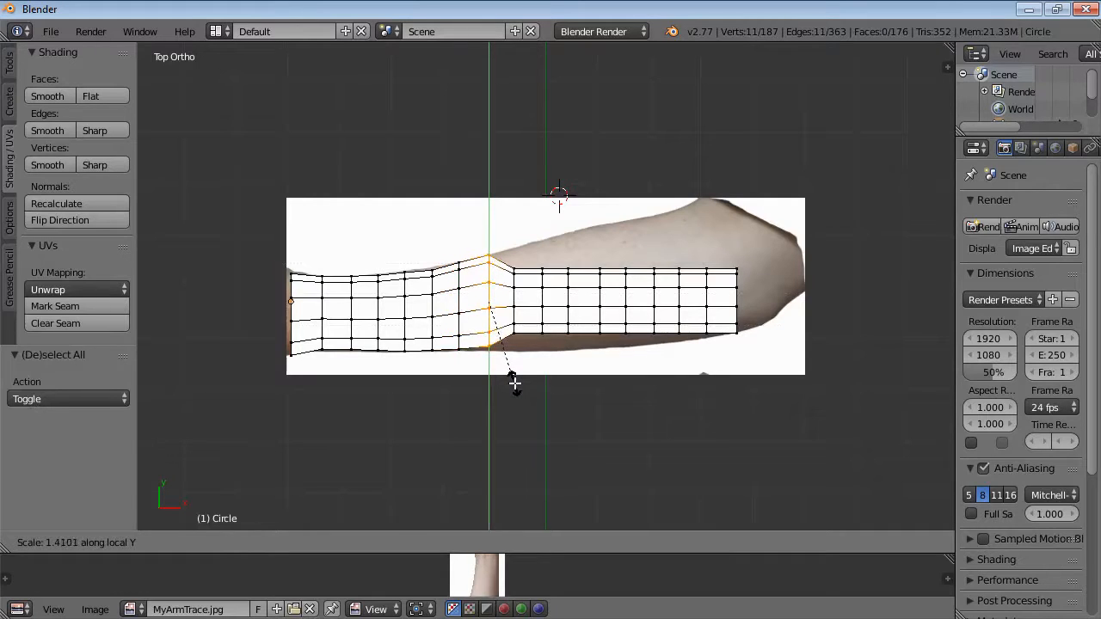
click(516, 385)
key(g)
key(y)
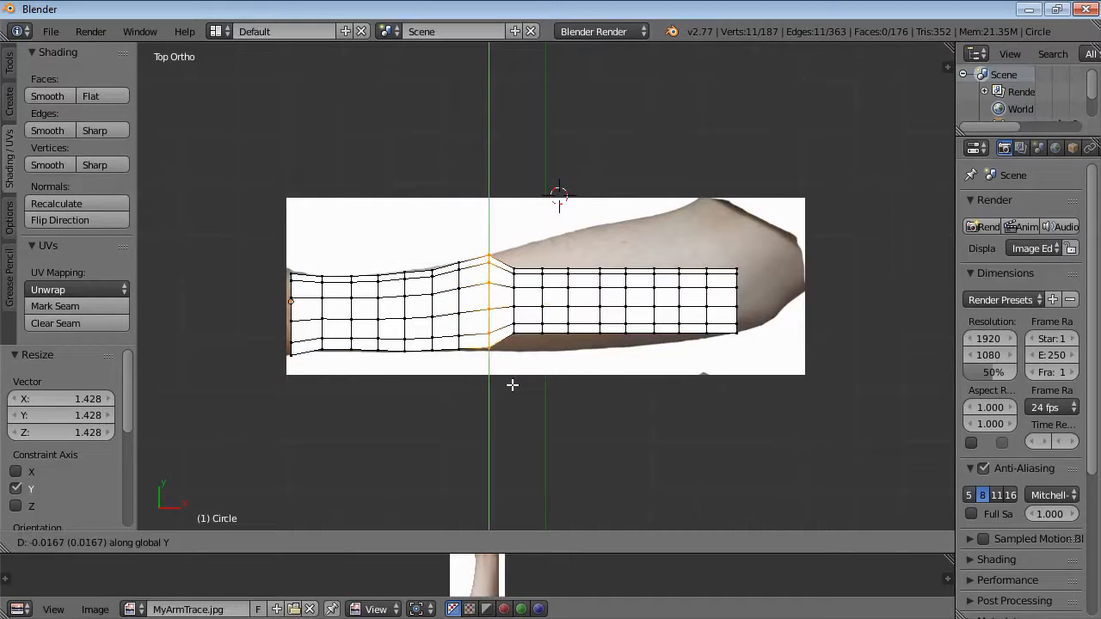
click(512, 385)
Box-select the ninth ring, scale it about 1.55 along Y and move it 0.017 along Y to fit the arm.
key(a)
key(b)
drag(502, 250, 528, 353)
key(s)
key(y)
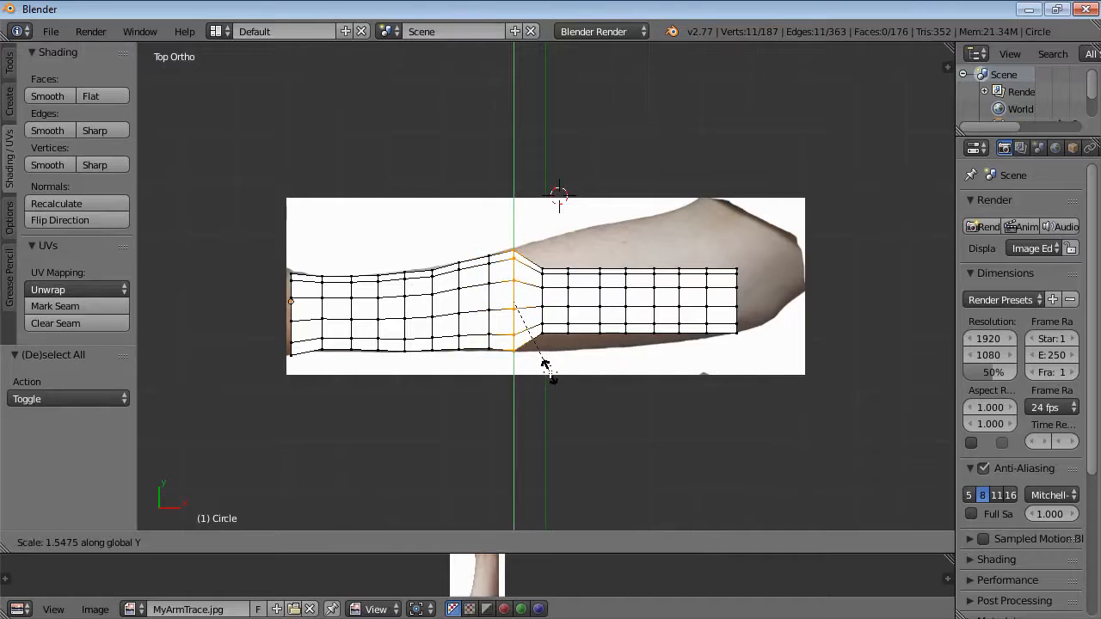
click(551, 371)
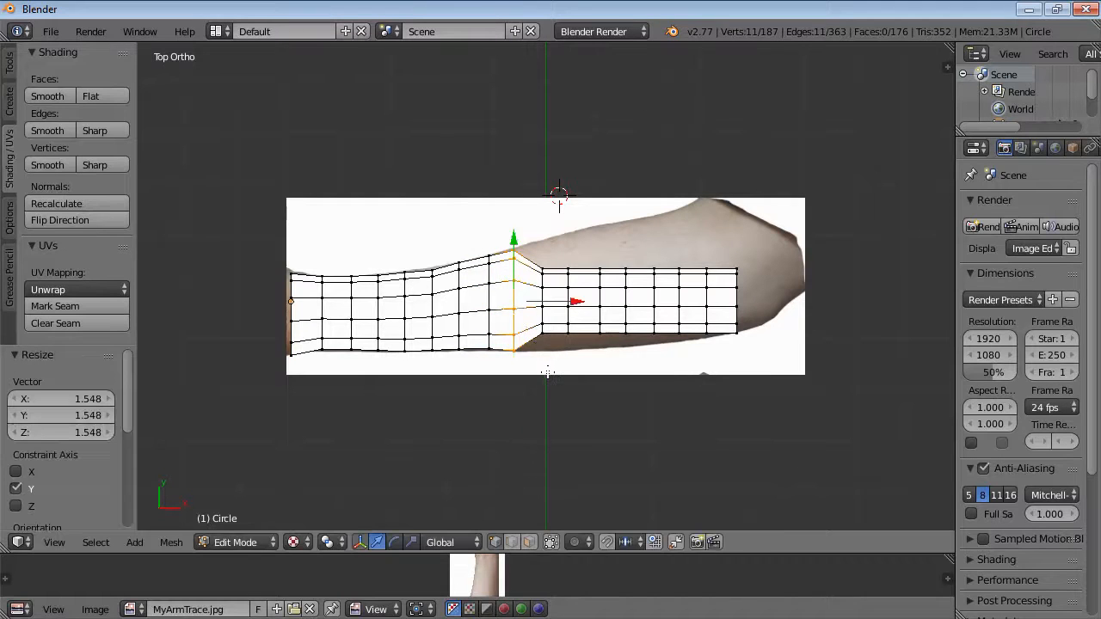
key(g)
key(y)
click(548, 372)
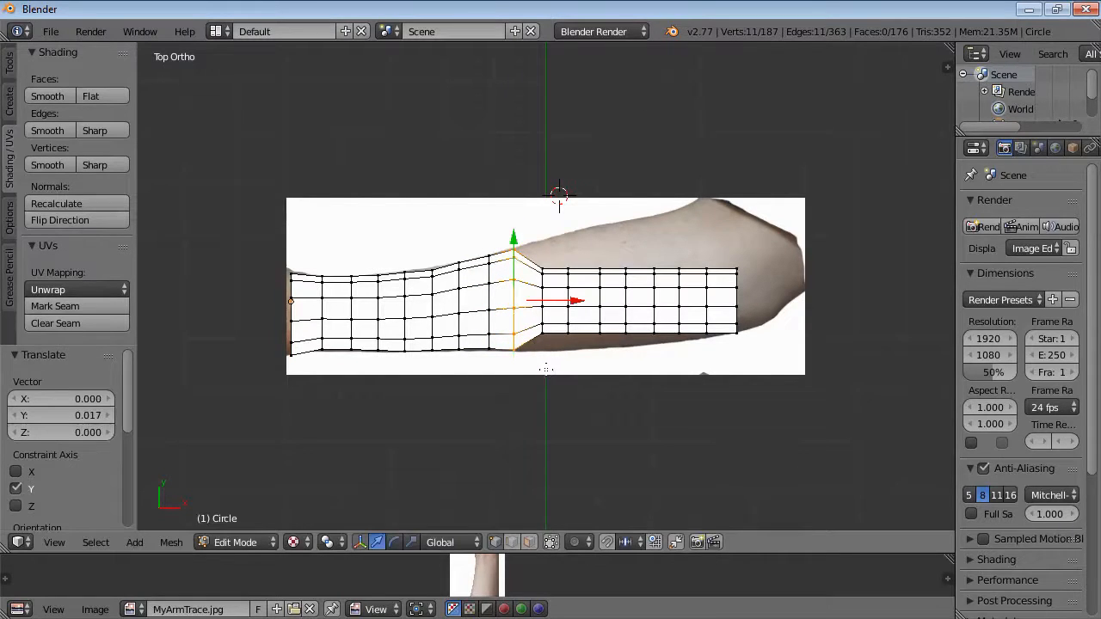
Box-select the tenth ring, scale it about 1.68 along Y and move it 0.067 along Y to fit the arm.
key(a)
key(b)
drag(534, 249, 559, 370)
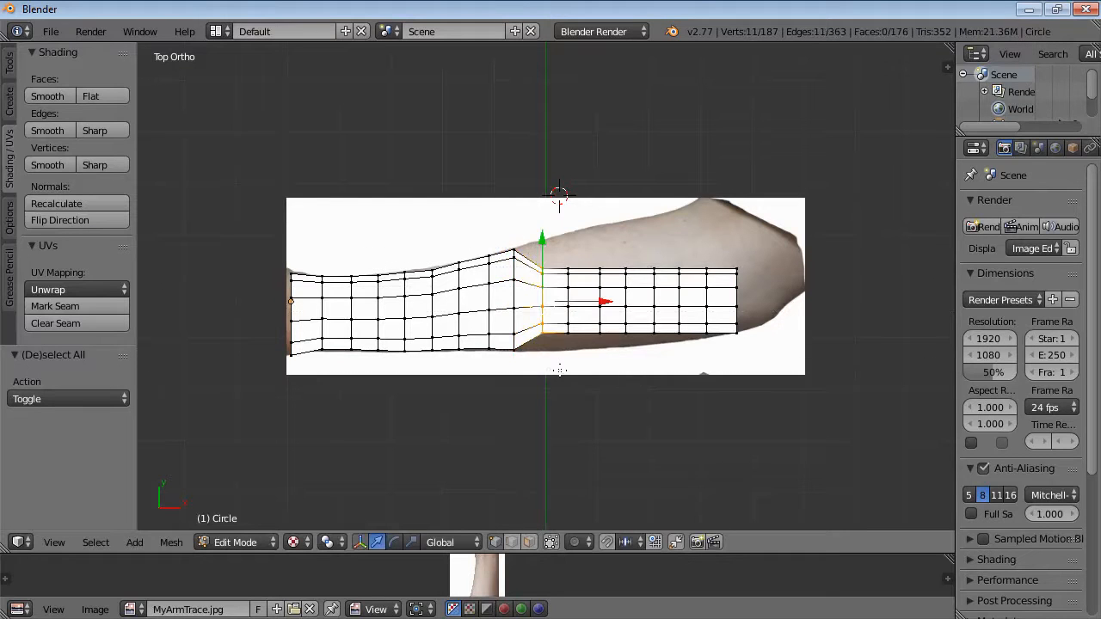
key(s)
key(y)
click(594, 401)
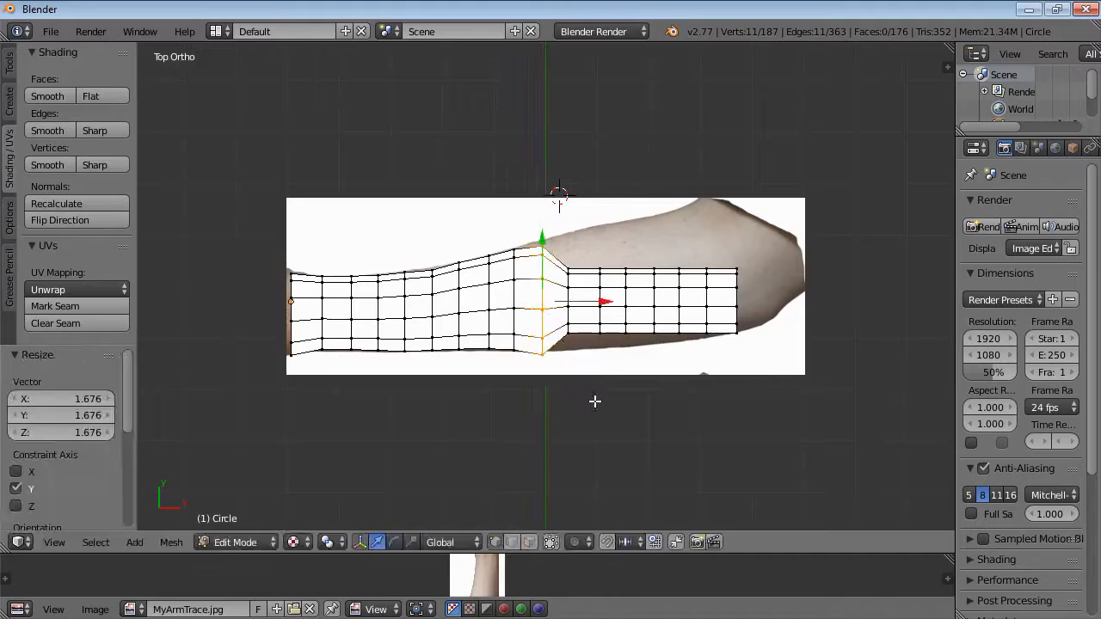
key(g)
key(y)
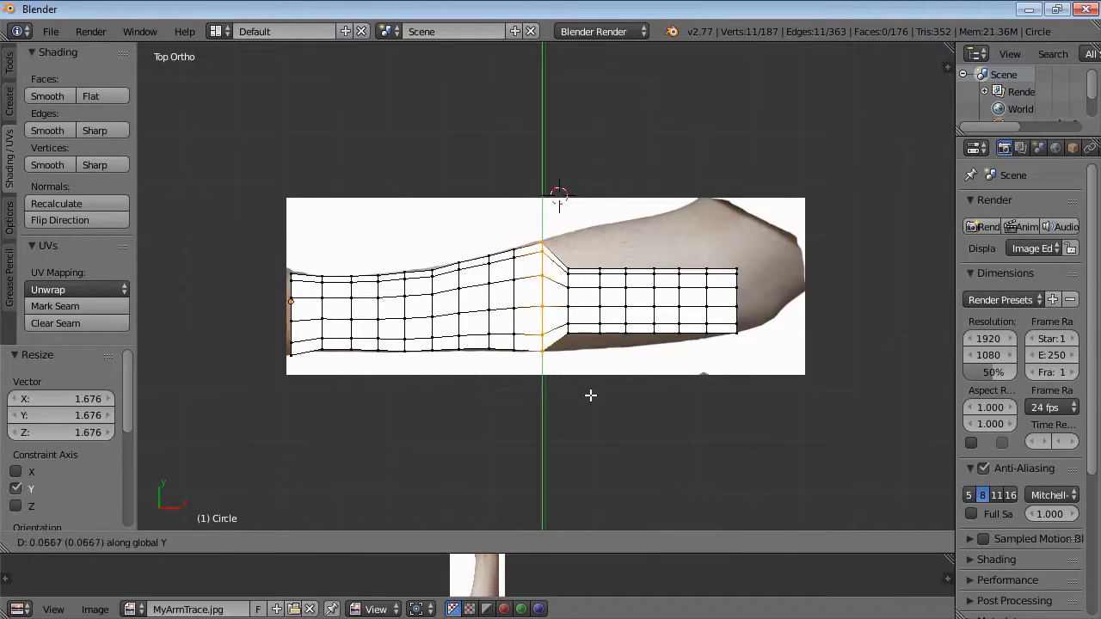
click(591, 394)
Box-select the eleventh ring, move it 0.167 along Y and scale it about 1.74 along Y to fit the arm.
key(a)
key(b)
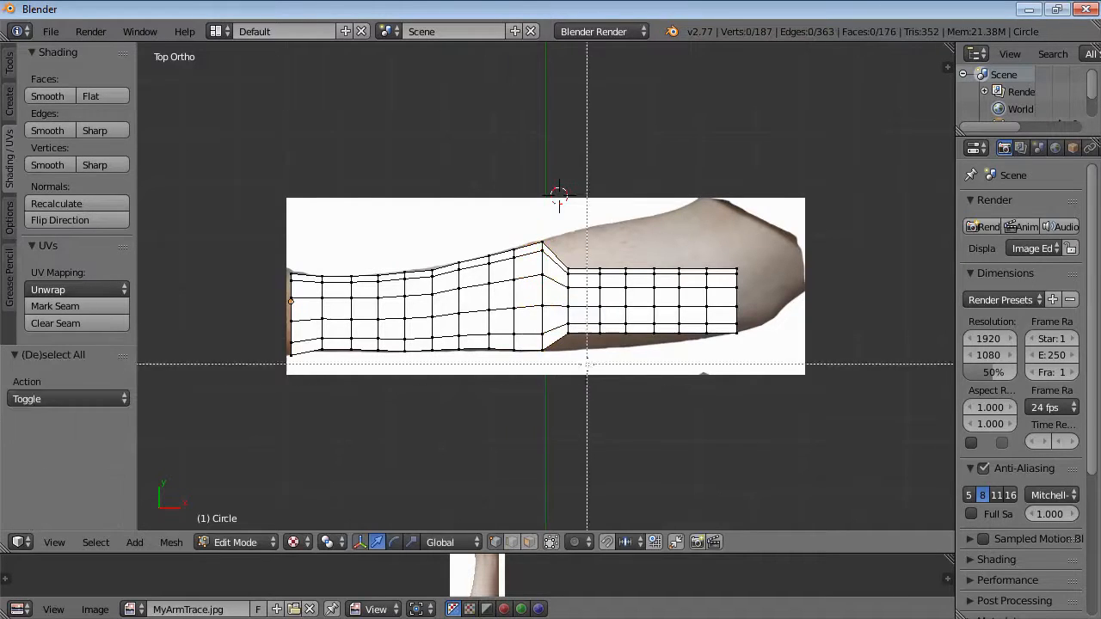
drag(561, 249, 580, 352)
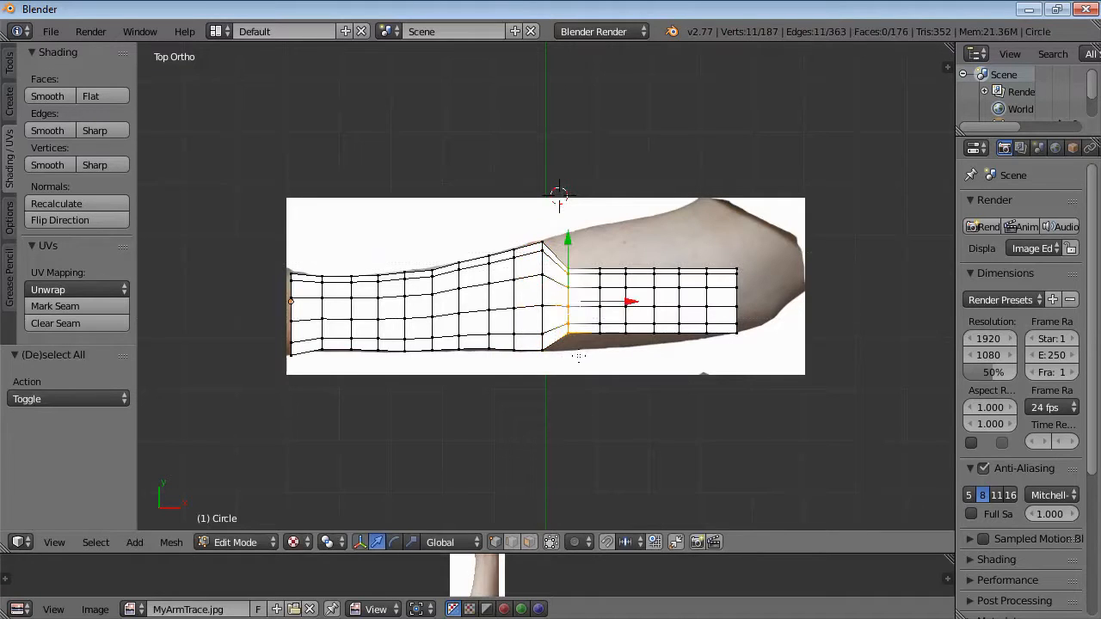
key(g)
key(y)
click(578, 346)
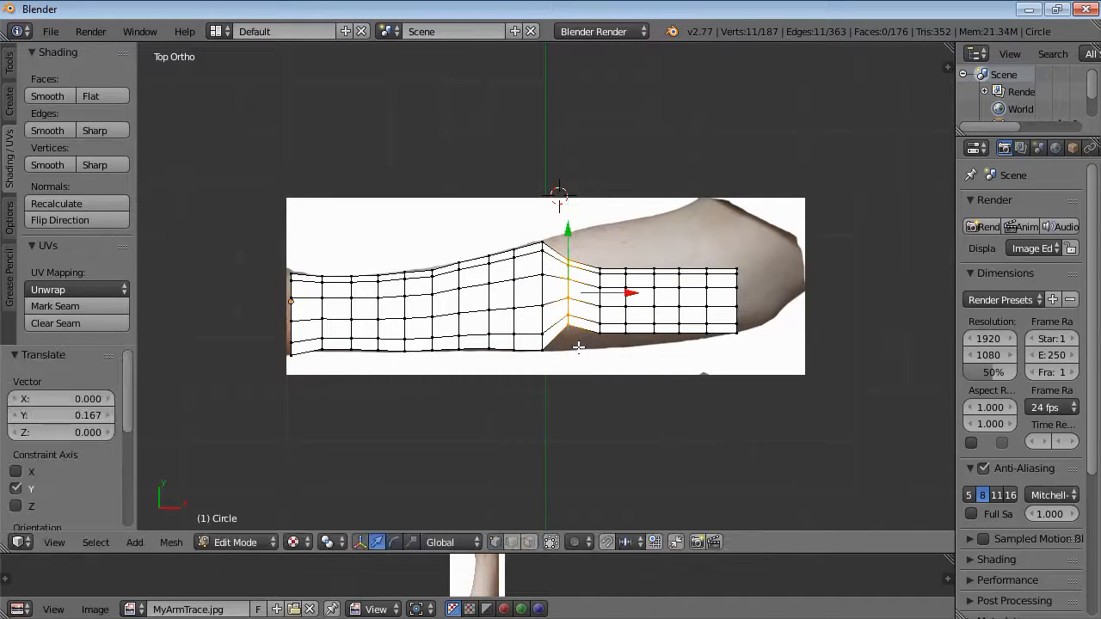
key(s)
key(y)
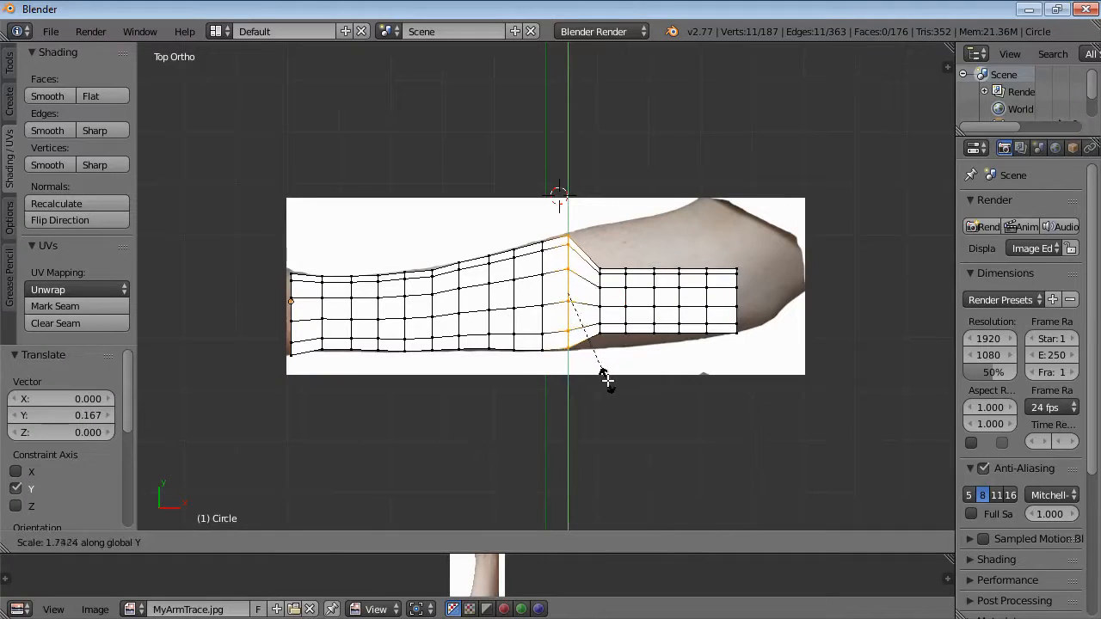
click(609, 383)
Box-select the twelfth ring, move it 0.267 along Y and scale it about 1.84 along Y to fit the arm.
key(a)
key(b)
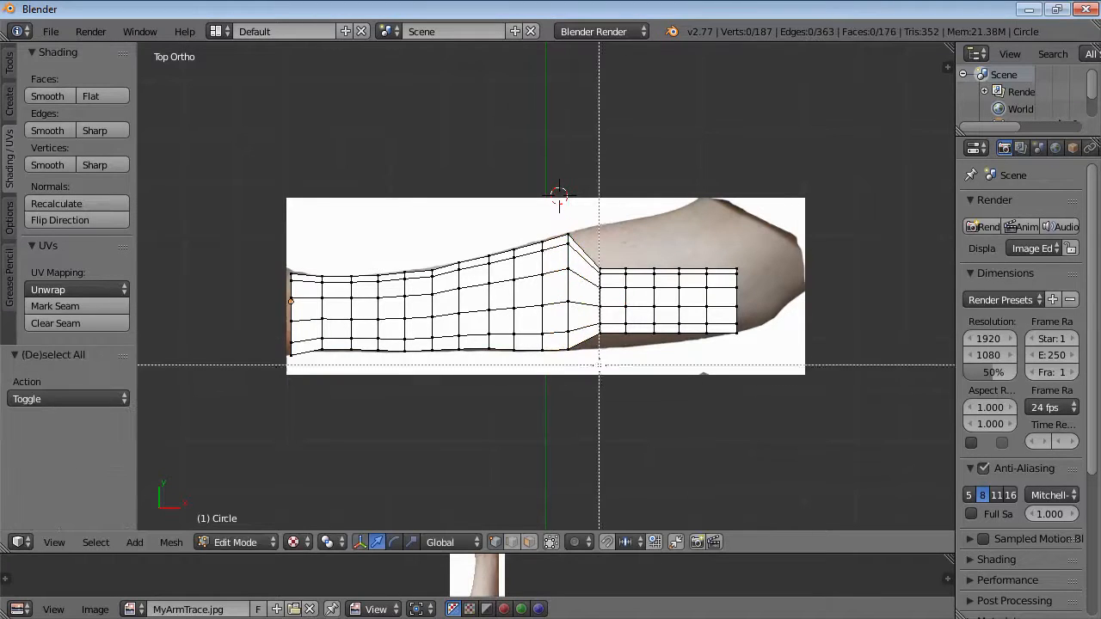
drag(598, 255, 606, 356)
key(g)
key(y)
click(608, 348)
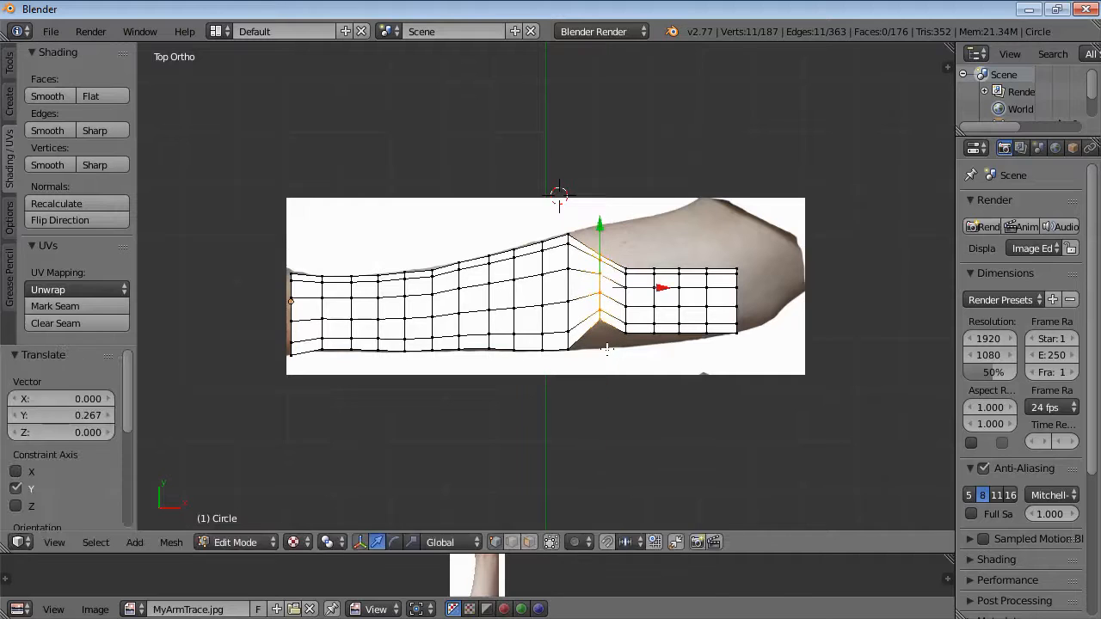
key(s)
key(y)
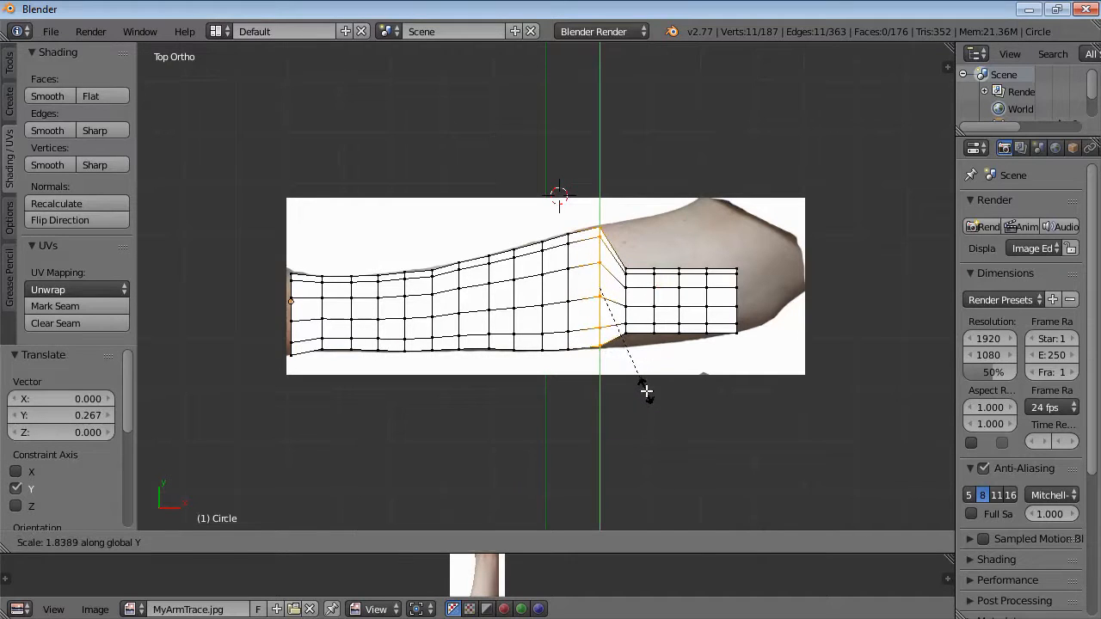
click(646, 392)
Box-select the thirteenth ring, move it 0.284 along Y, scale it about 1.87 along Y, then shift it 0.067 along Y.
key(a)
key(b)
drag(623, 256, 638, 359)
key(g)
key(y)
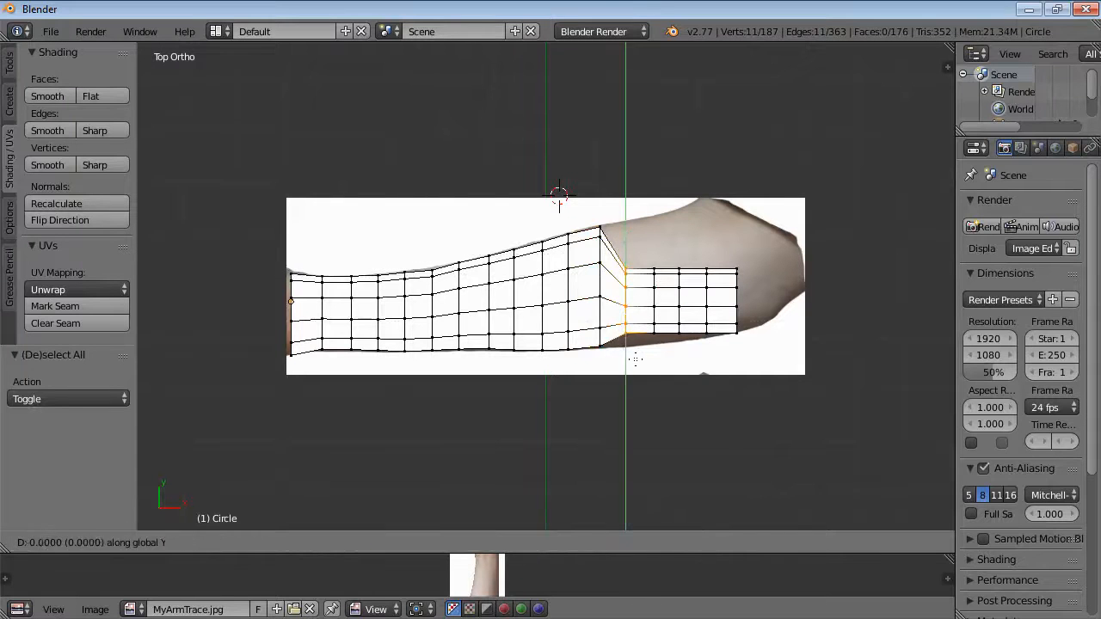
click(644, 345)
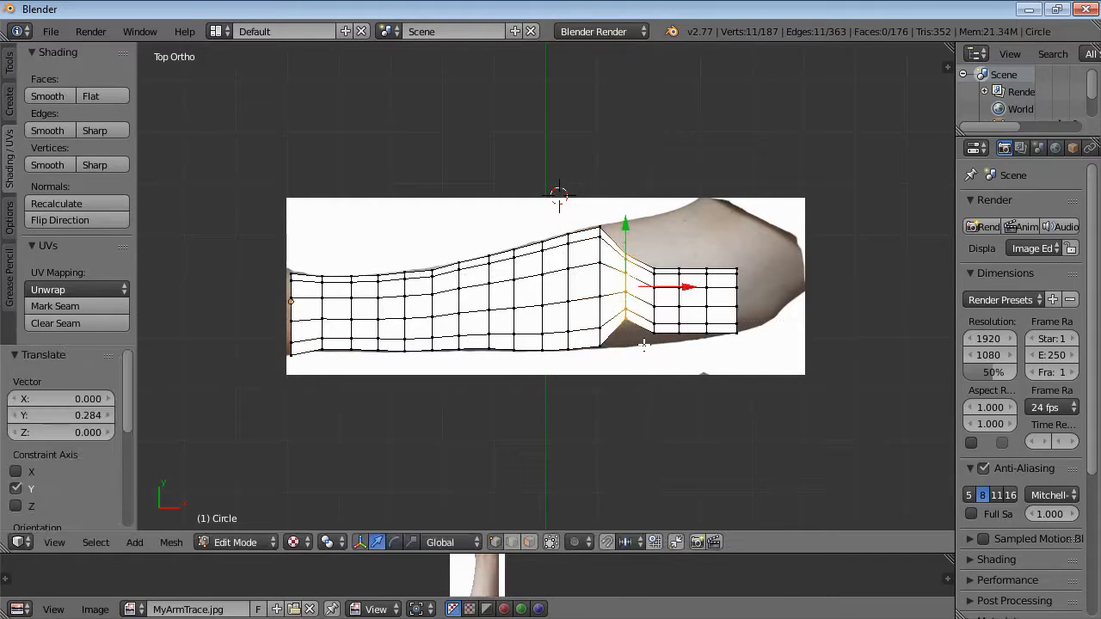
key(s)
key(y)
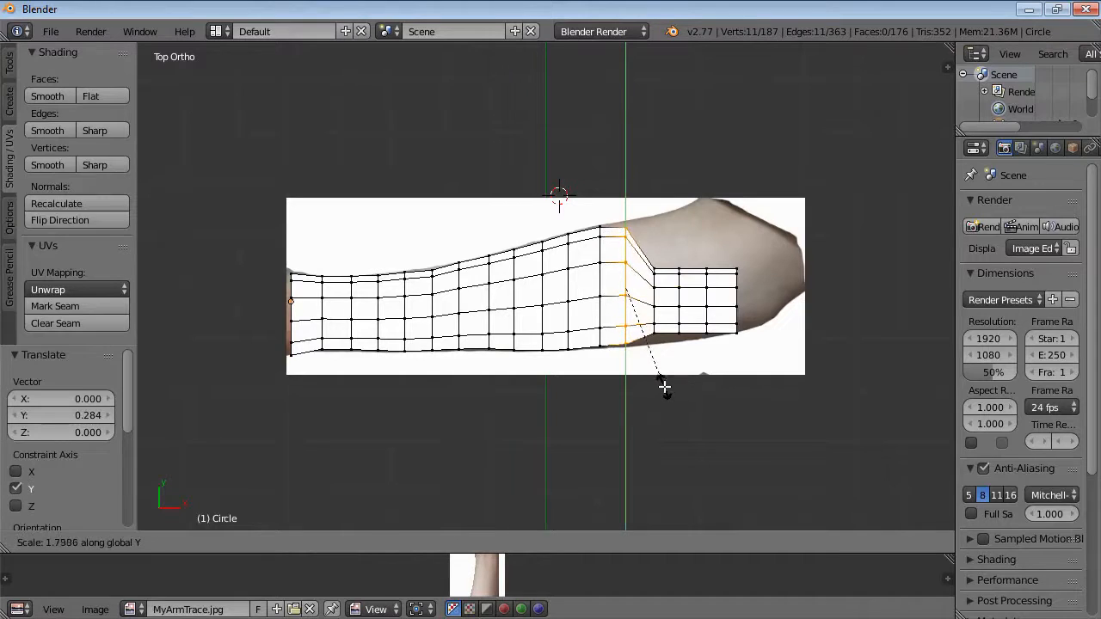
click(665, 390)
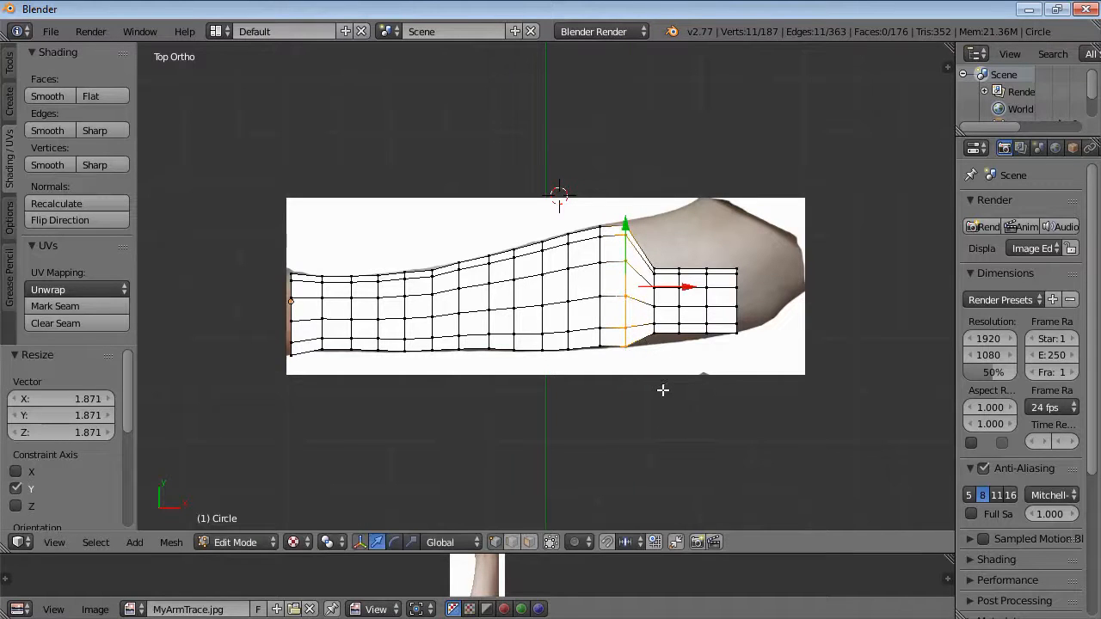
key(g)
key(y)
click(661, 387)
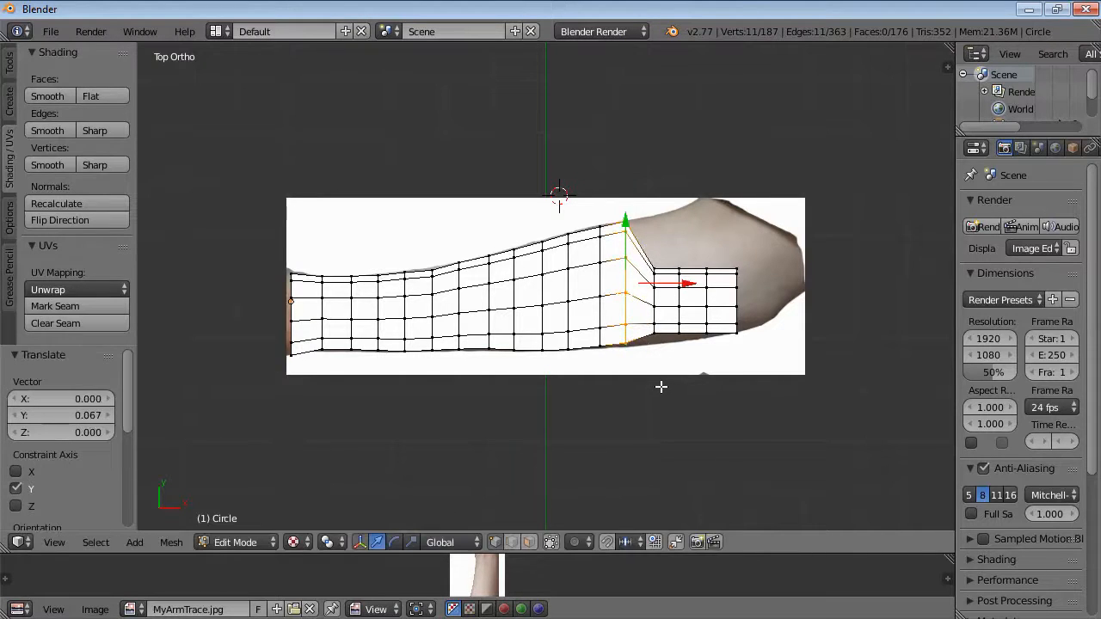
Select the fourteenth ring, move it about 0.417 along Y and scale it about 1.90 along Y to fit the arm.
key(a)
alt+right_click(657, 337)
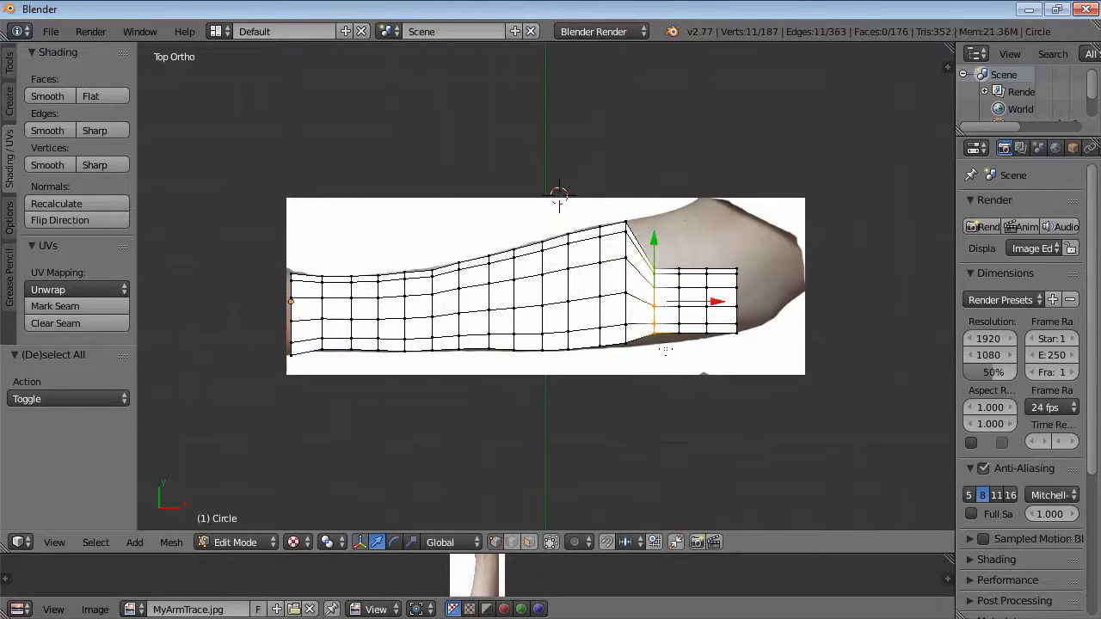
key(g)
key(y)
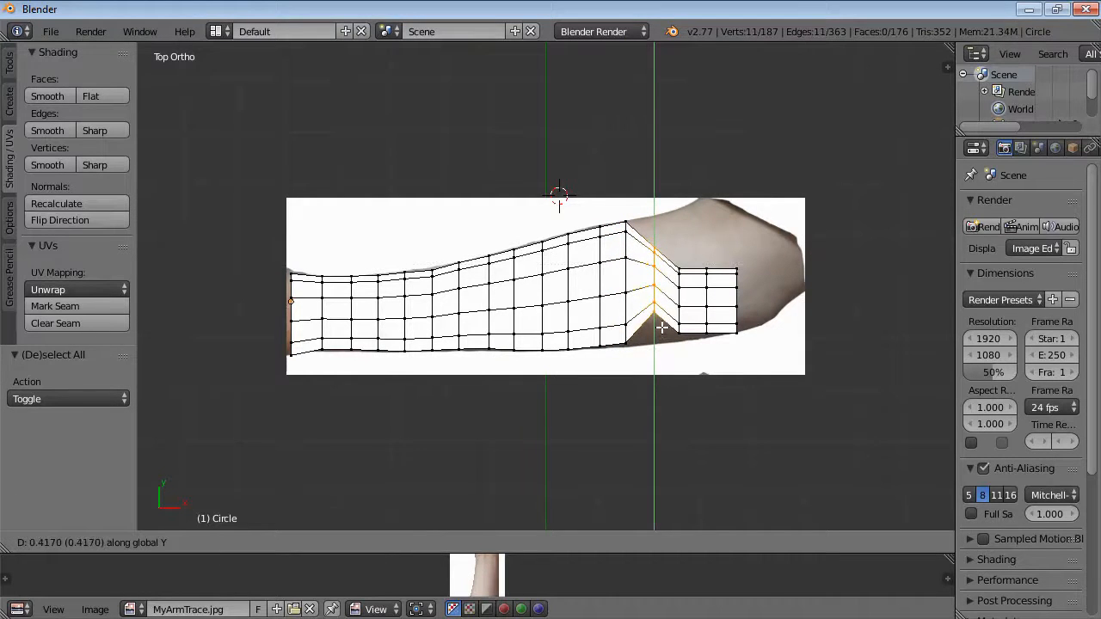
click(661, 327)
key(s)
key(y)
click(682, 366)
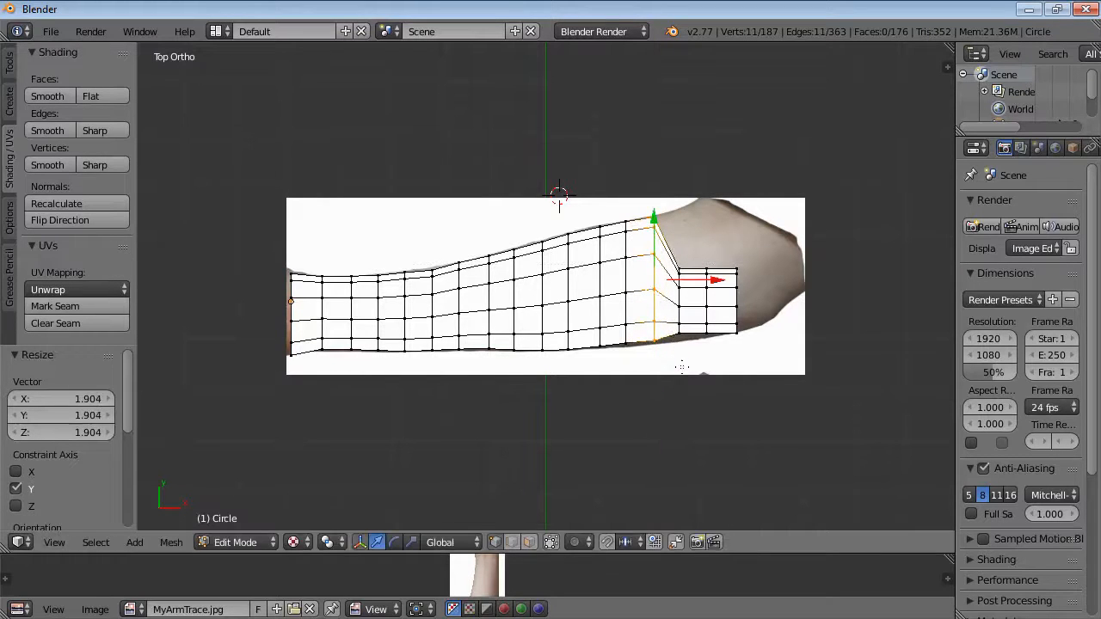
Box-select the fifteenth ring, move it 0.500 along Y and scale it about 1.94 along Y to fit the arm.
key(a)
key(b)
drag(673, 256, 685, 360)
key(g)
key(y)
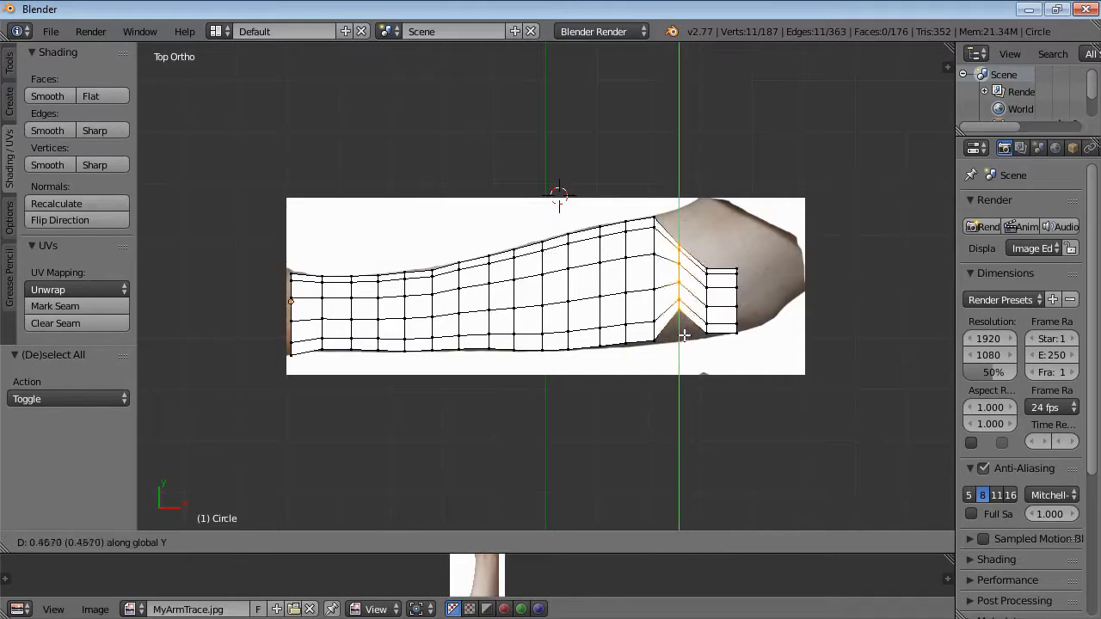
click(680, 329)
key(s)
key(y)
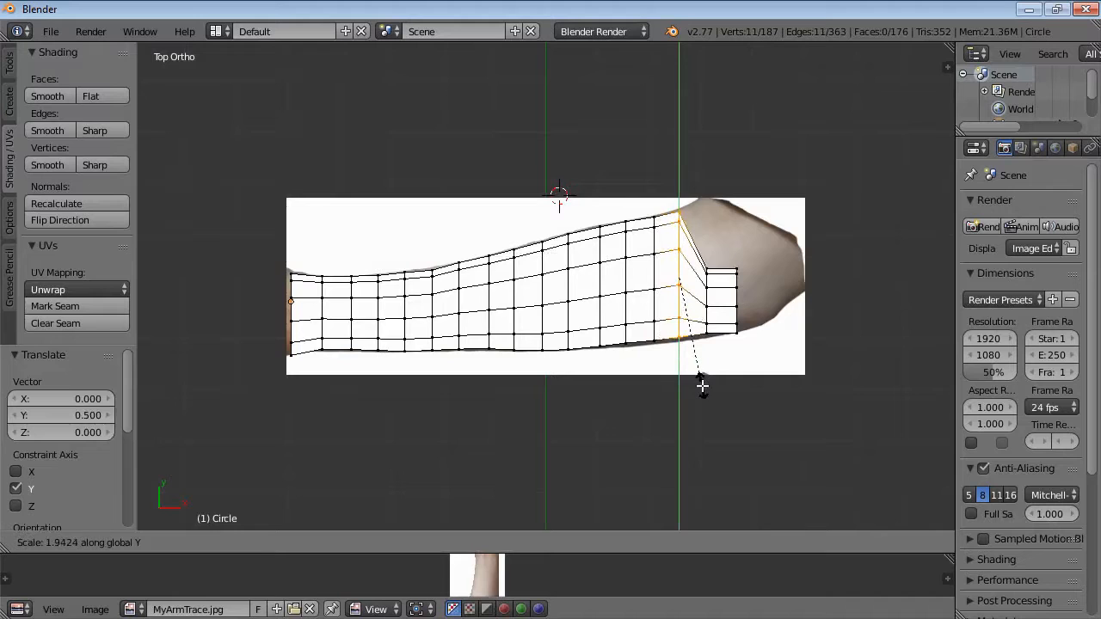
click(699, 388)
Box-select the sixteenth ring, move it 0.617 along Y and scale it about 2.12 along Y to fit the arm.
key(a)
key(b)
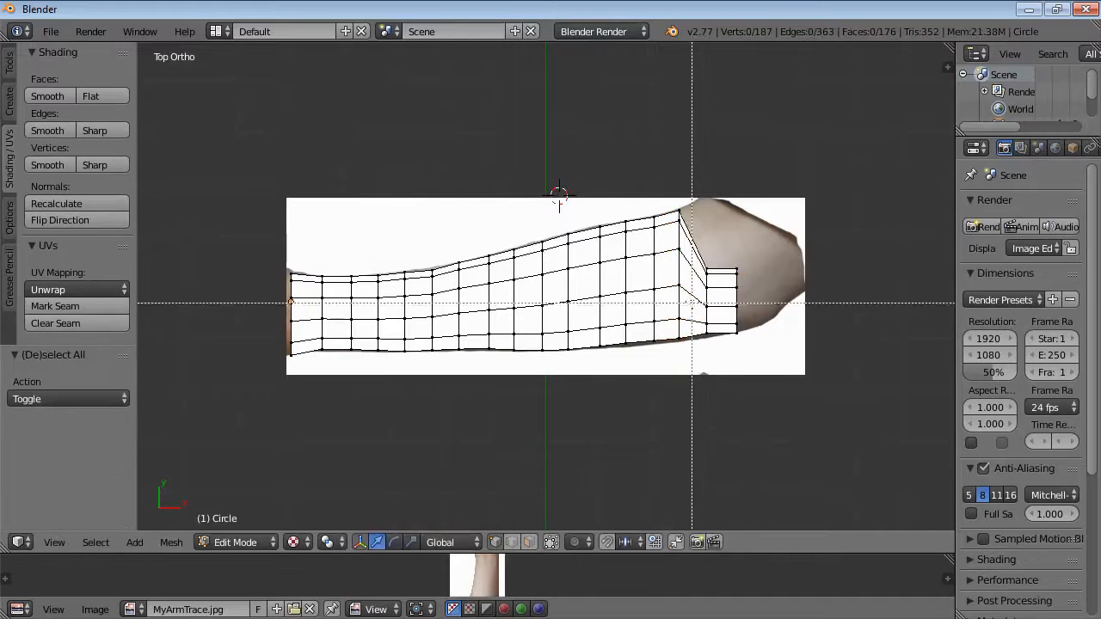
drag(699, 255, 707, 357)
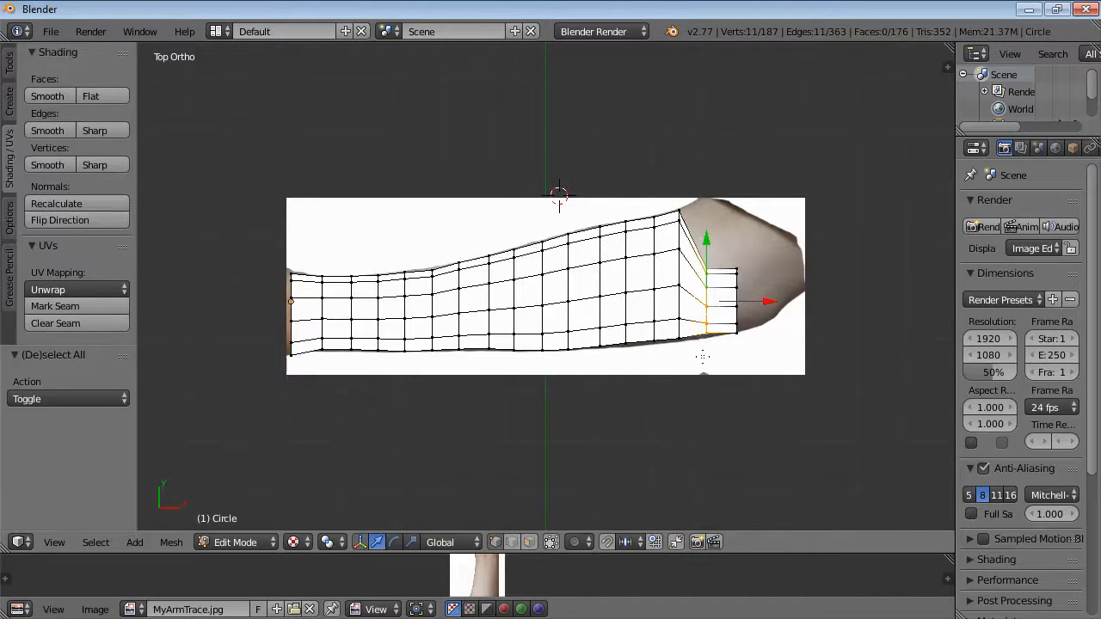
key(g)
key(y)
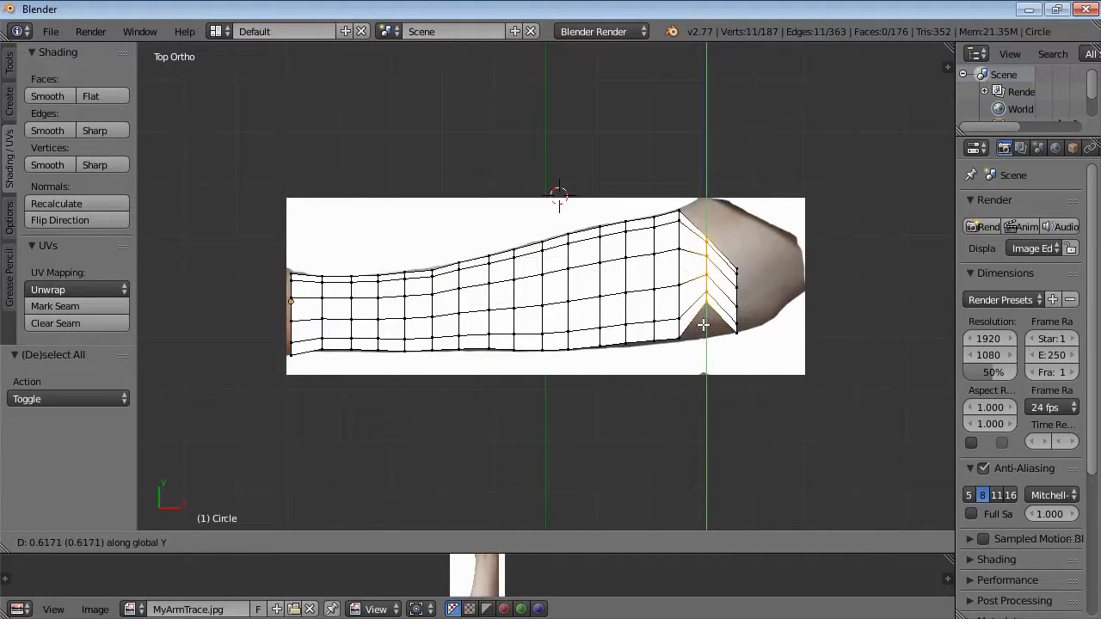
click(704, 325)
key(s)
key(y)
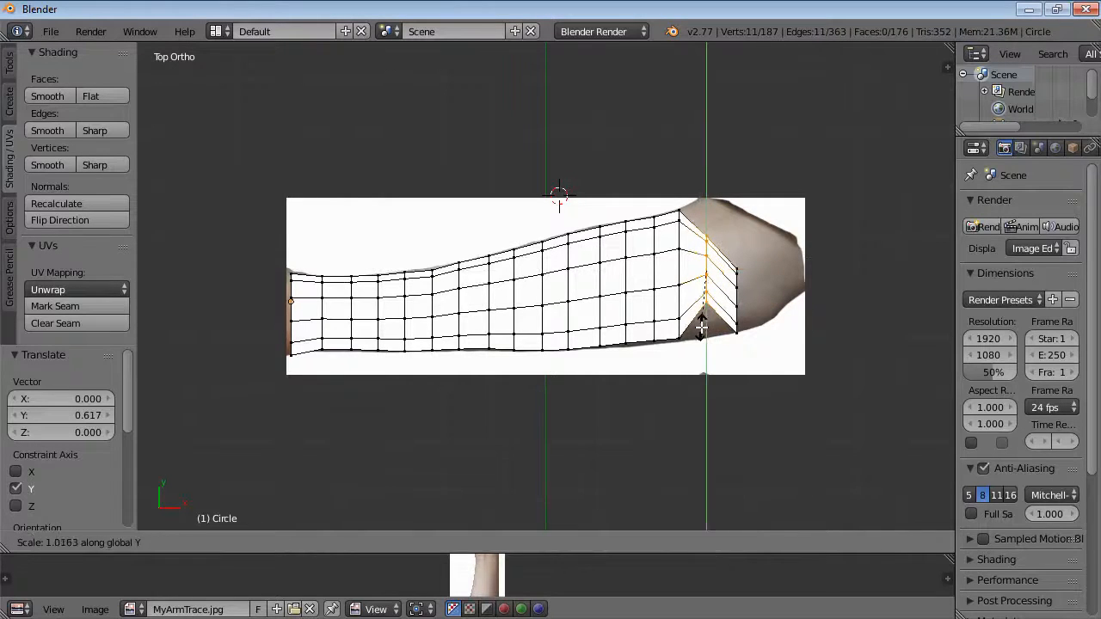
click(723, 385)
Box-select the last ring of vertices at the arm's end and delete those vertices.
key(a)
key(b)
drag(728, 247, 742, 372)
key(x)
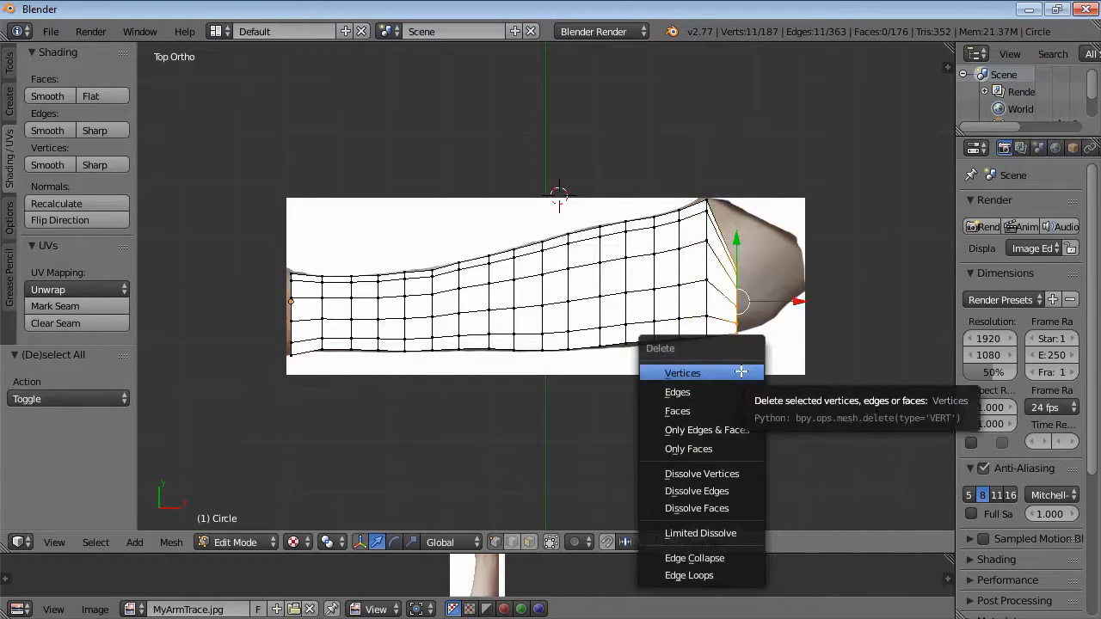
click(693, 373)
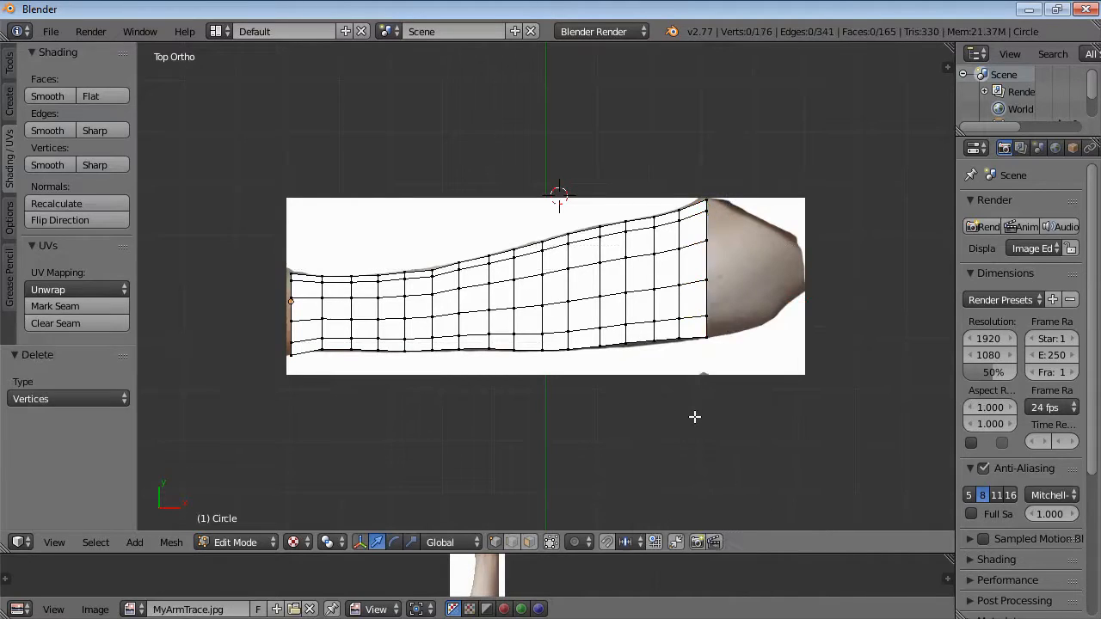
Select all of the arm's vertices and scale them to about 0.865 along Z.
middle_drag(606, 428, 784, 238)
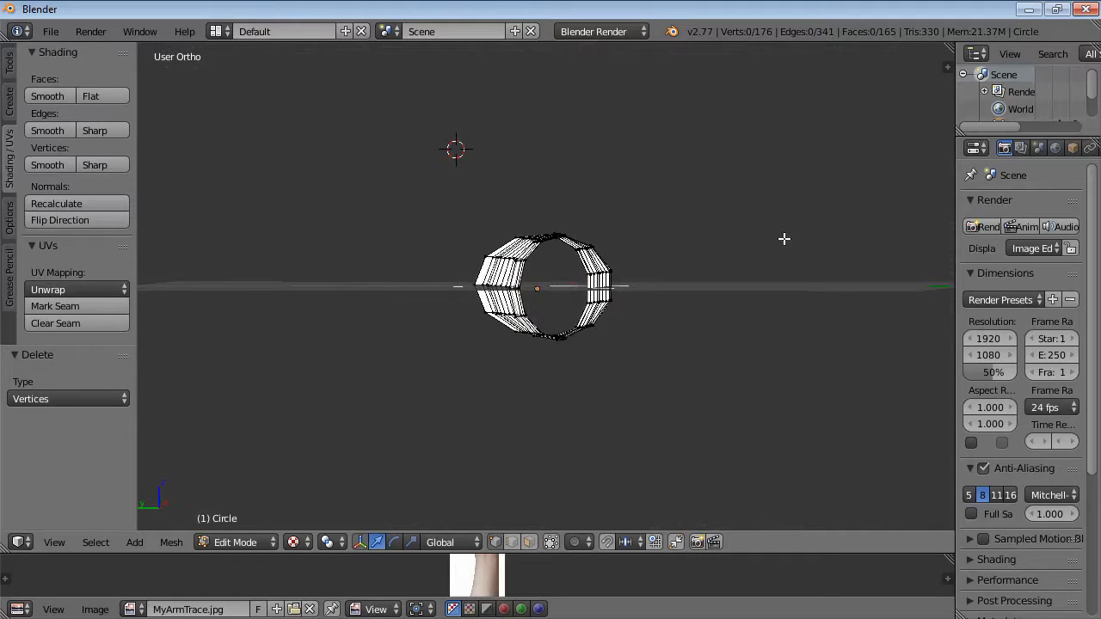
key(a)
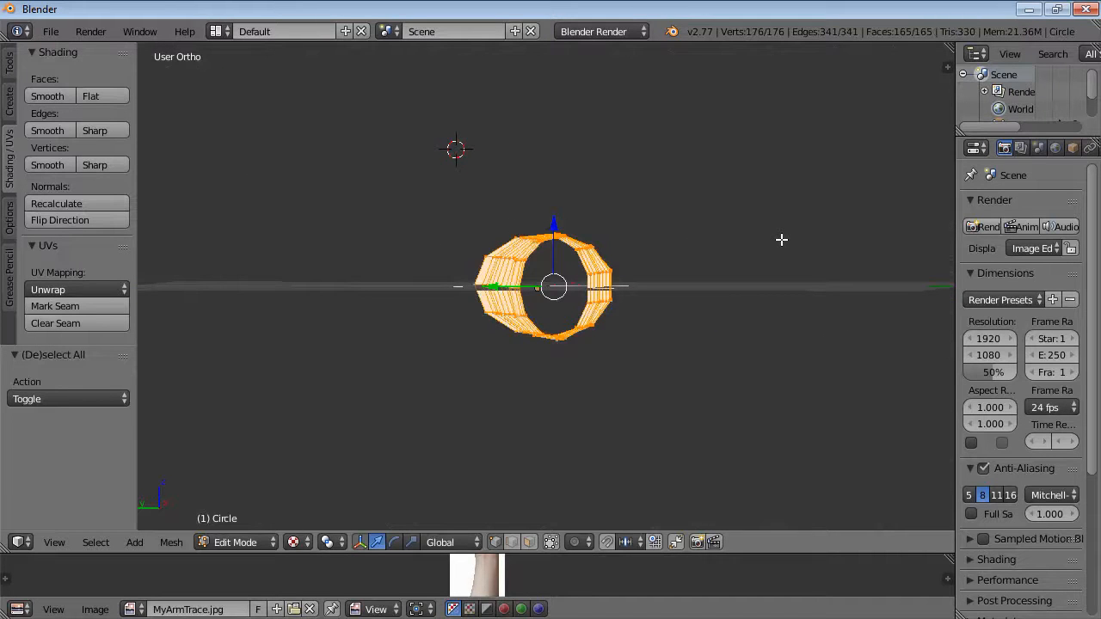
key(s)
key(z)
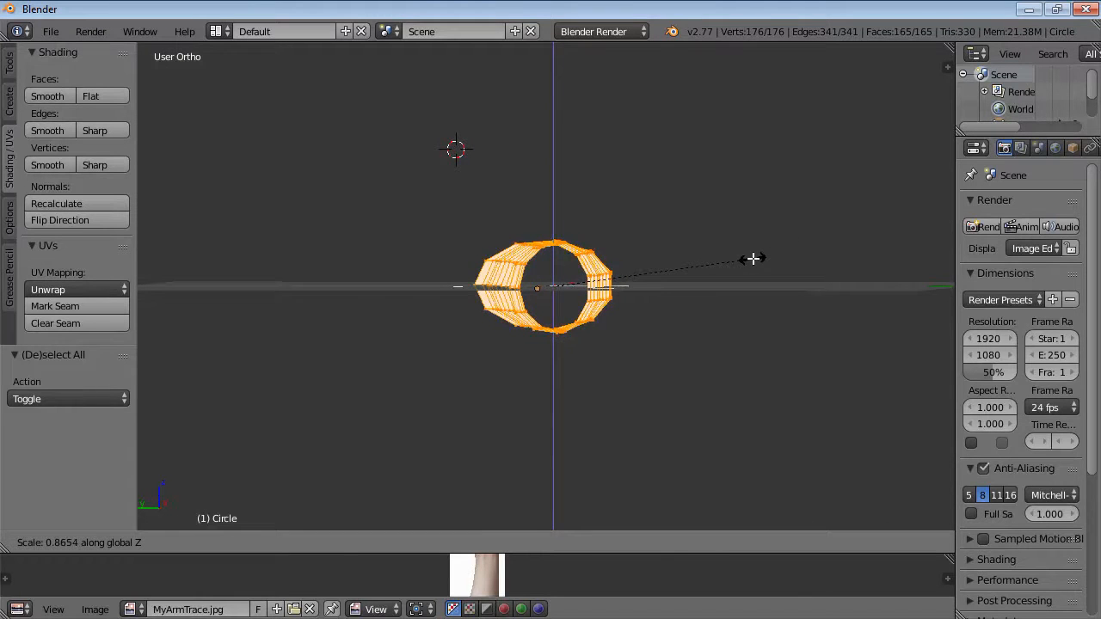
click(753, 258)
middle_drag(769, 243, 587, 406)
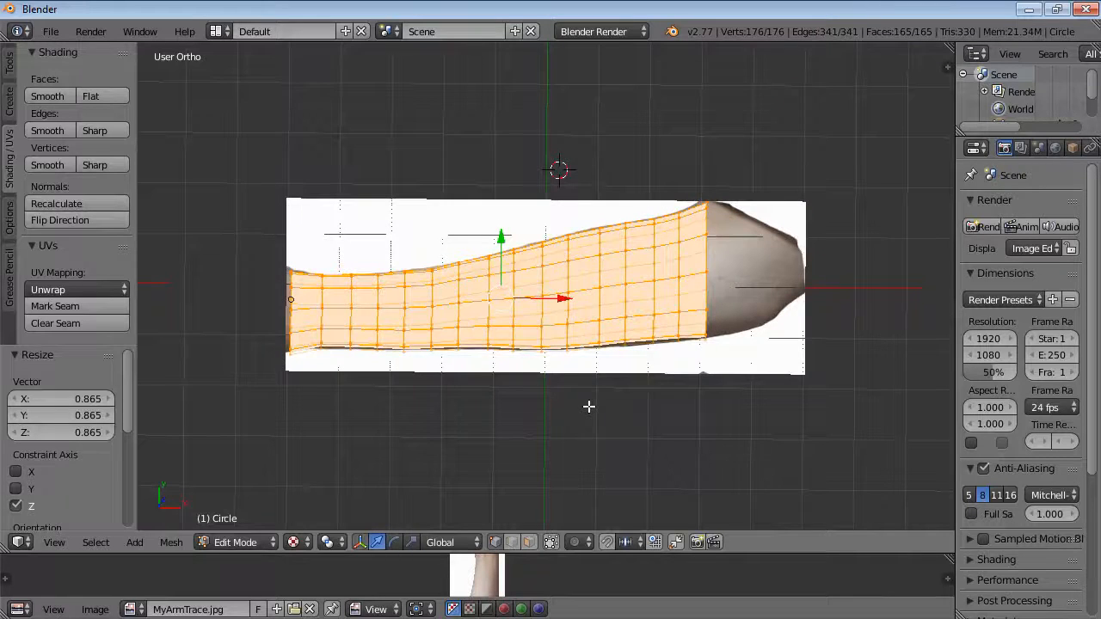
key(KP_7)
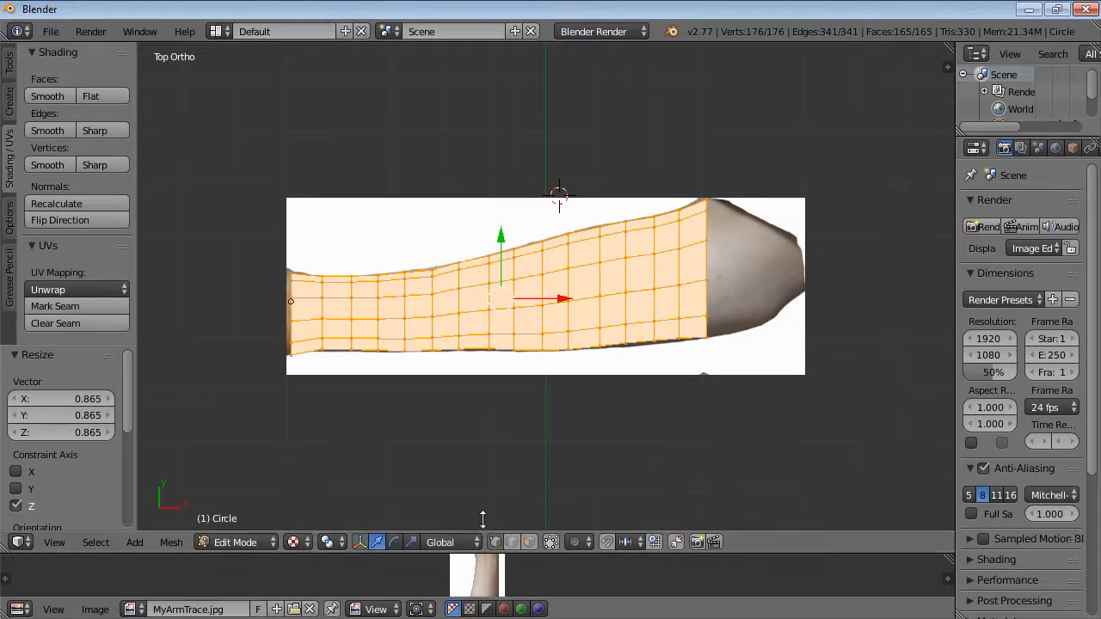
UV-unwrap the arm mesh using Project From View.
drag(489, 554, 493, 381)
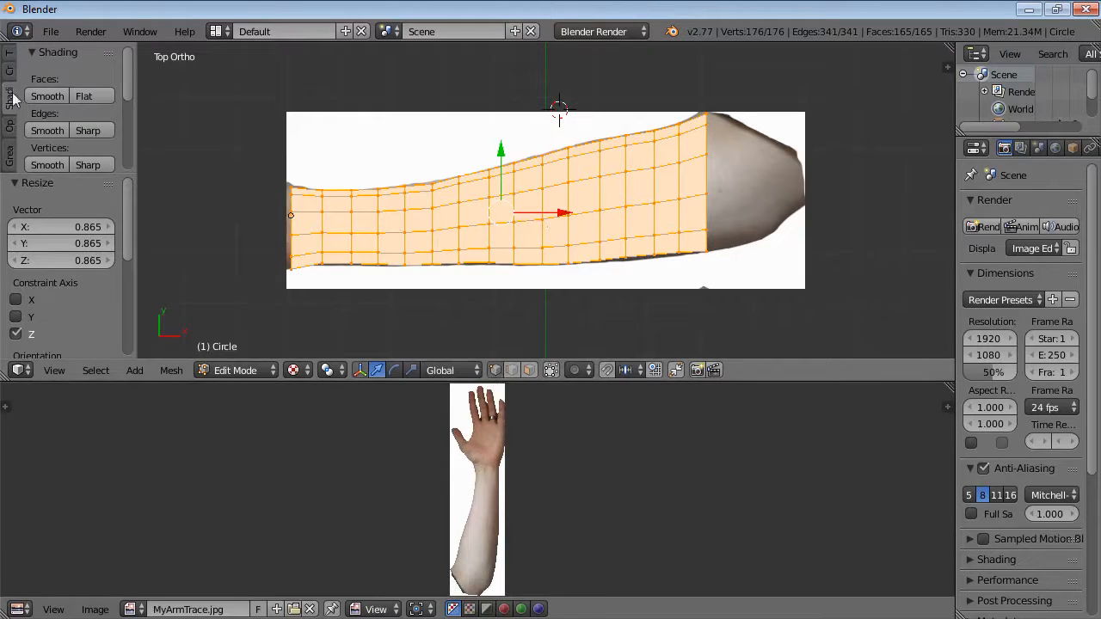
mouse_move(119, 63)
mouse_down()
mouse_move(135, 134)
mouse_move(77, 133)
mouse_up()
click(61, 123)
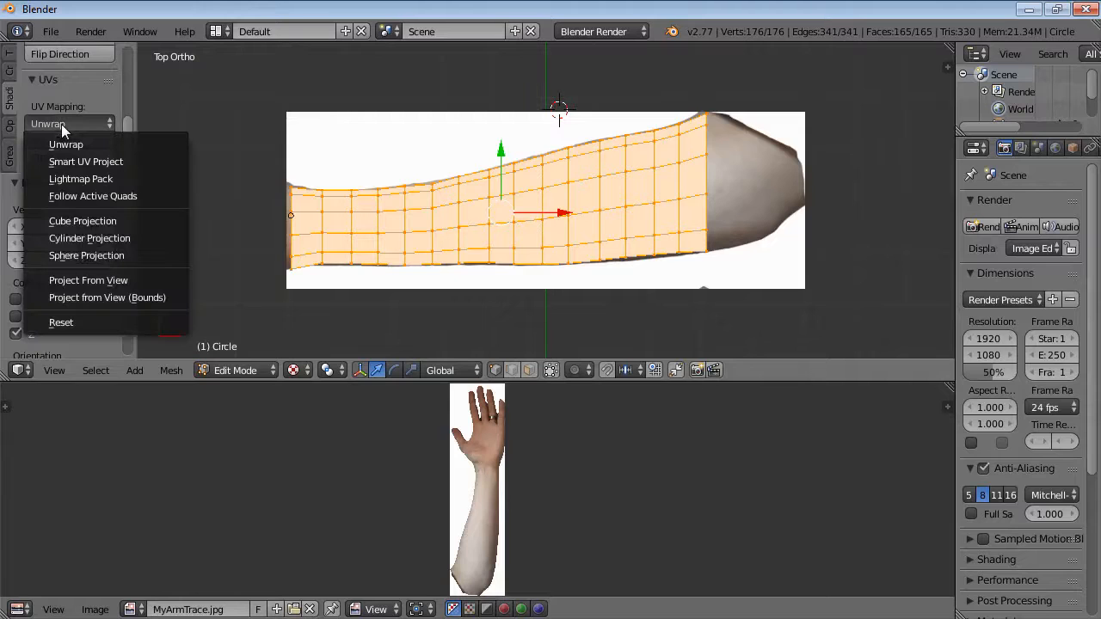
click(123, 283)
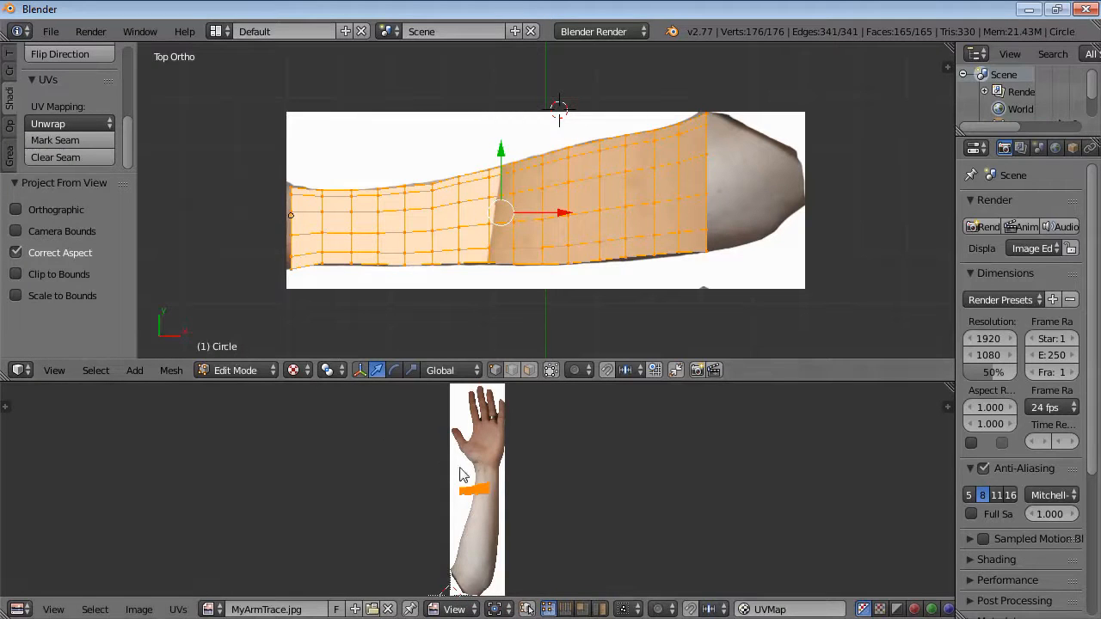
Scale the projected UV island up about 2.63 over the arm image.
scroll(489, 502, up, 2)
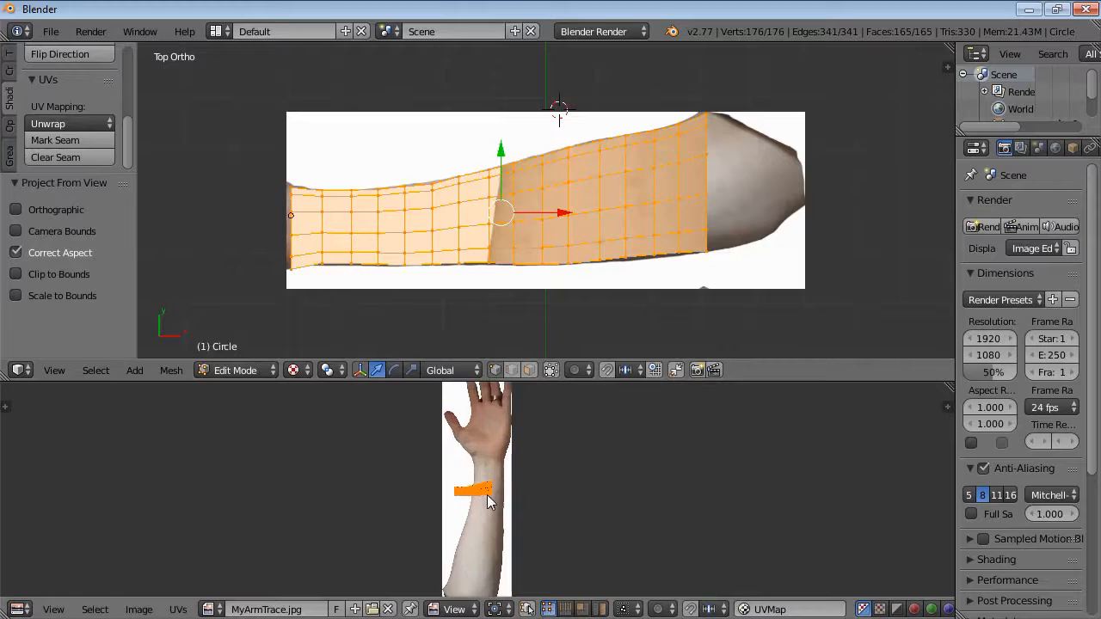
drag(490, 383, 493, 148)
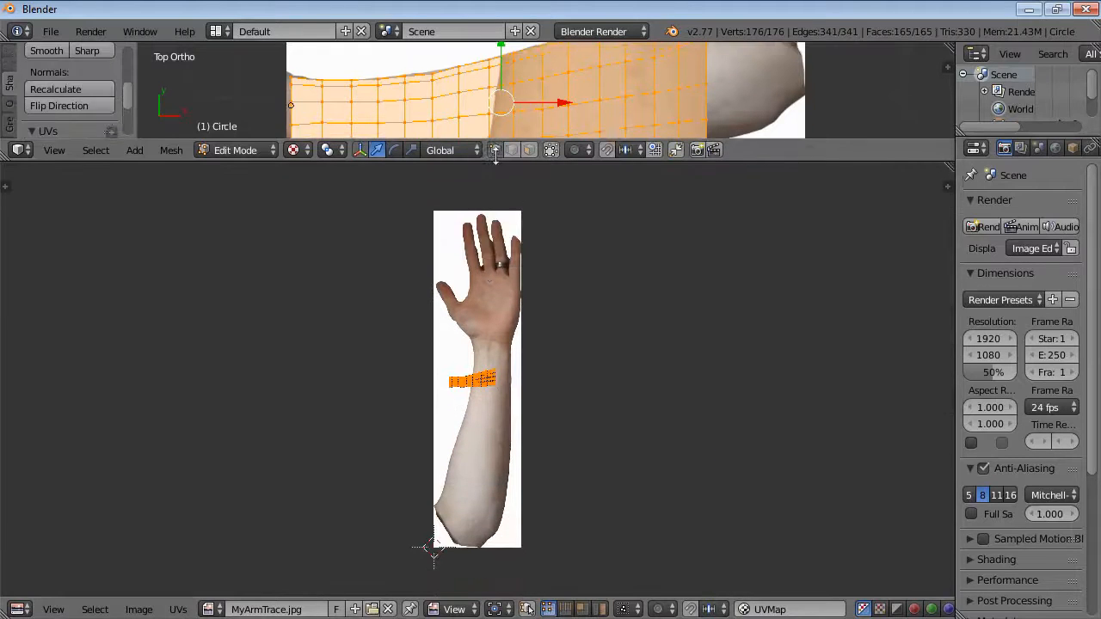
scroll(480, 394, up, 2)
scroll(480, 394, down, 1)
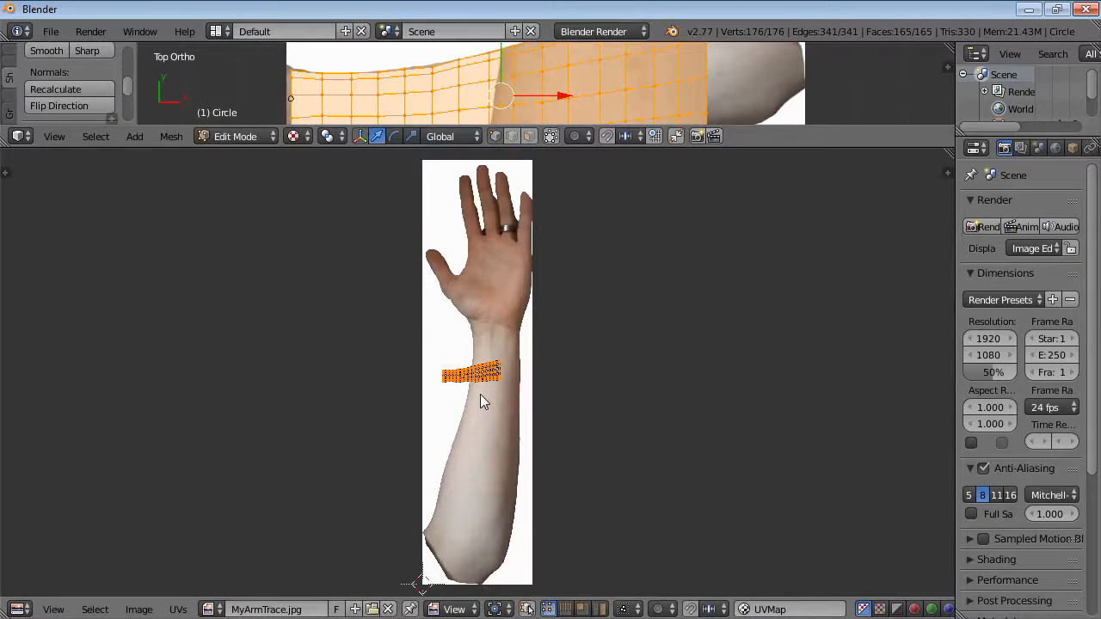
key(s)
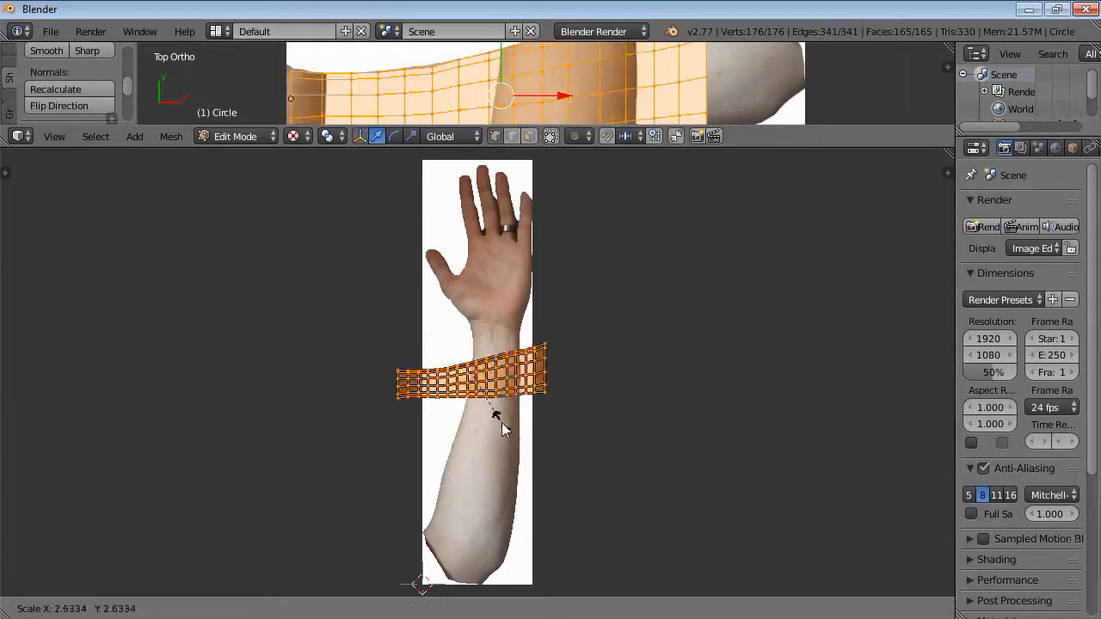
click(514, 478)
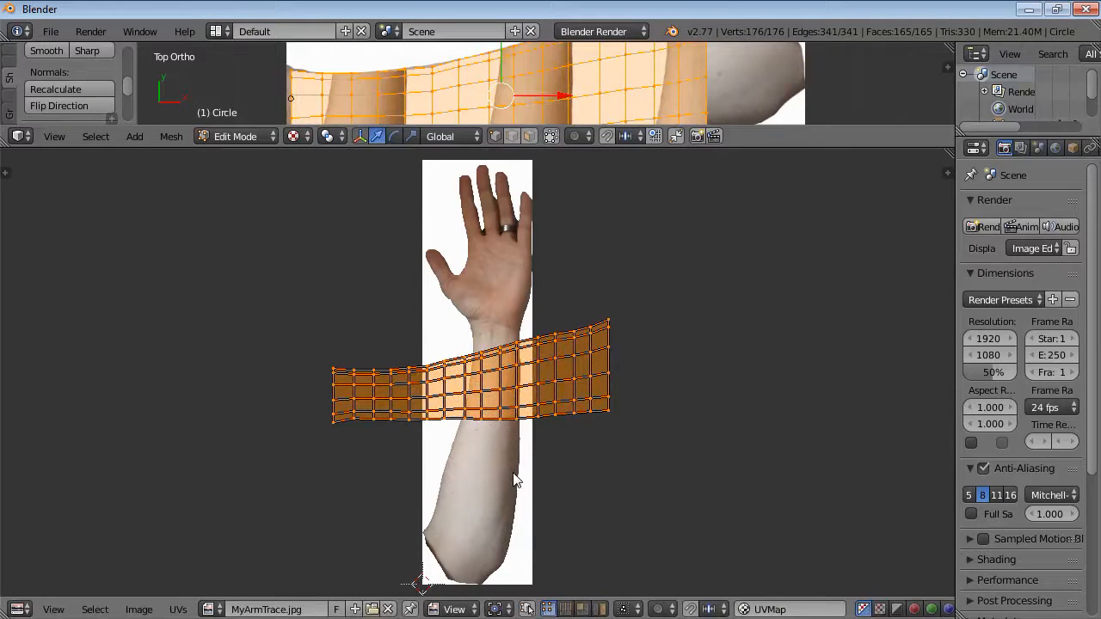
Rotate the UV island 90° and flip it with a scale of about -0.87 along X.
key(r)
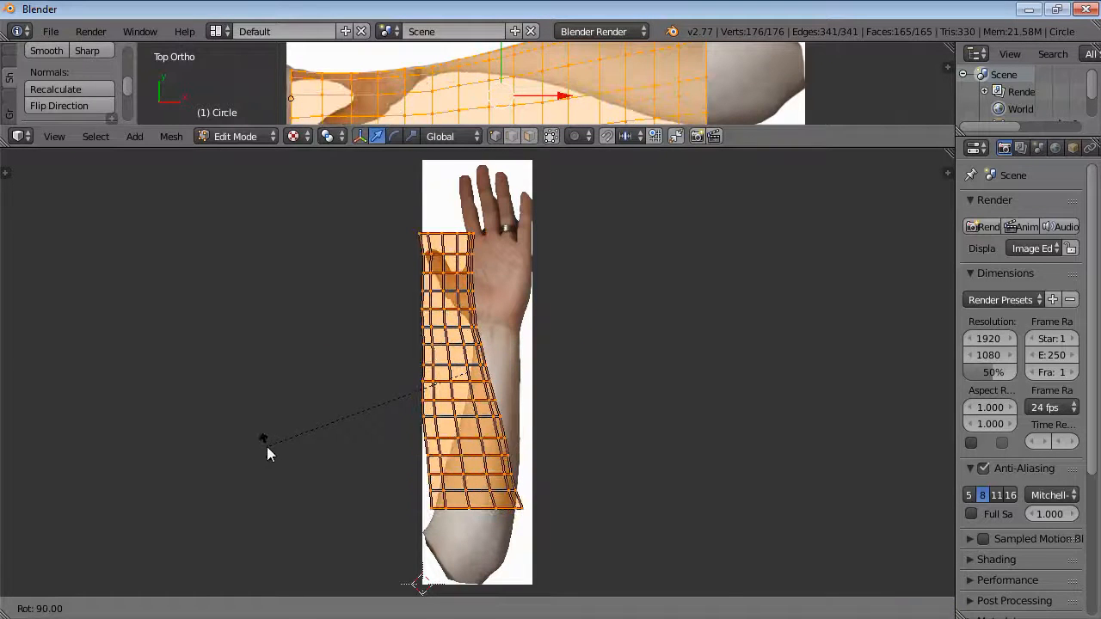
click(268, 454)
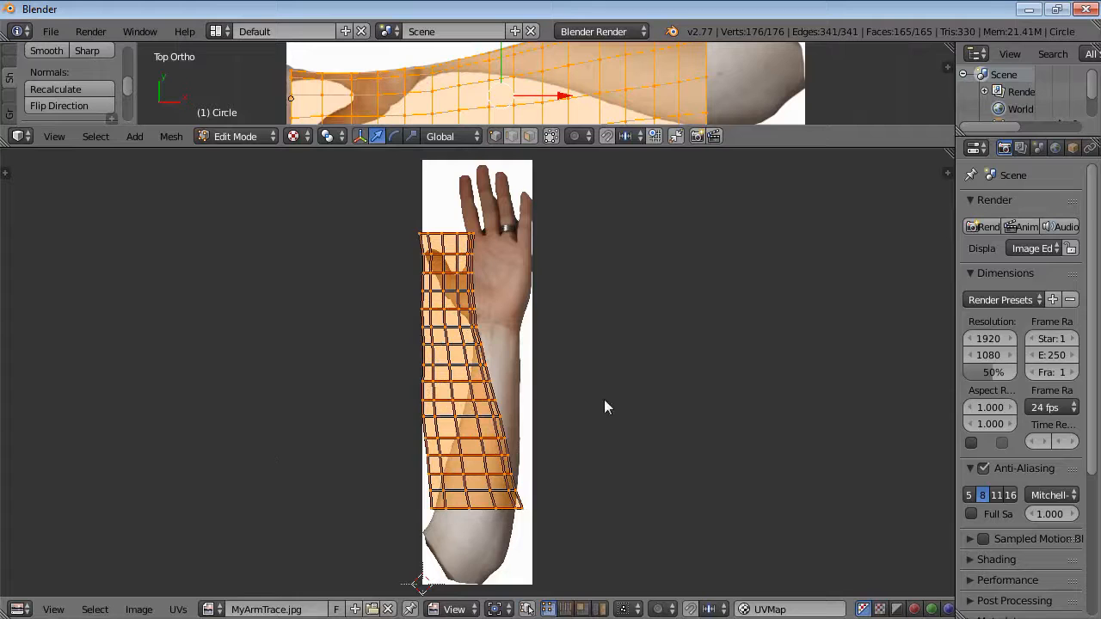
key(s)
key(x)
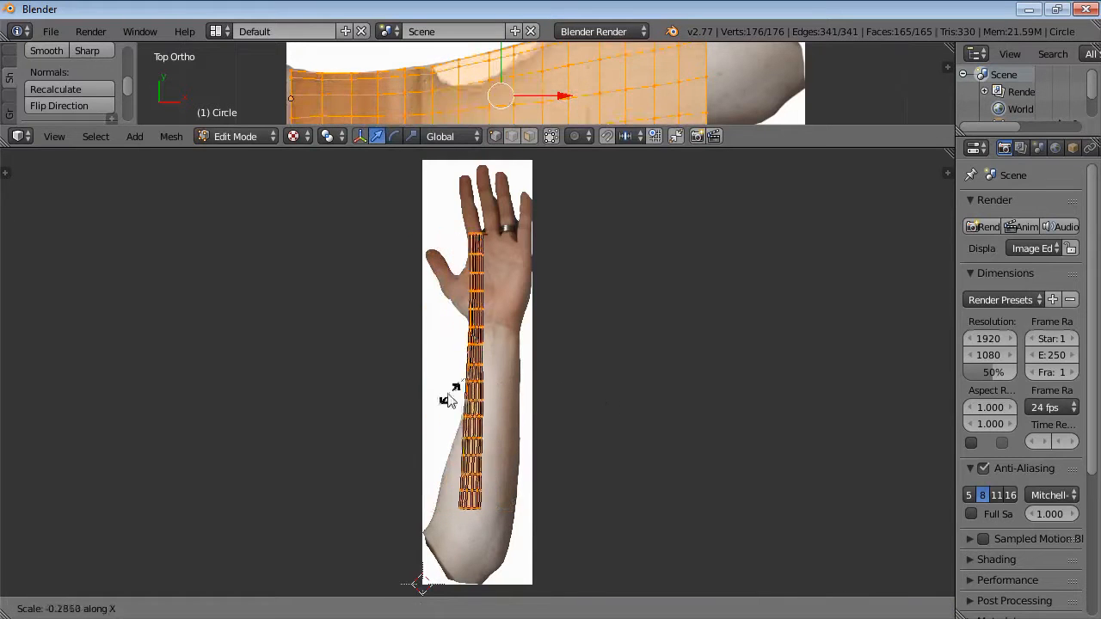
click(354, 395)
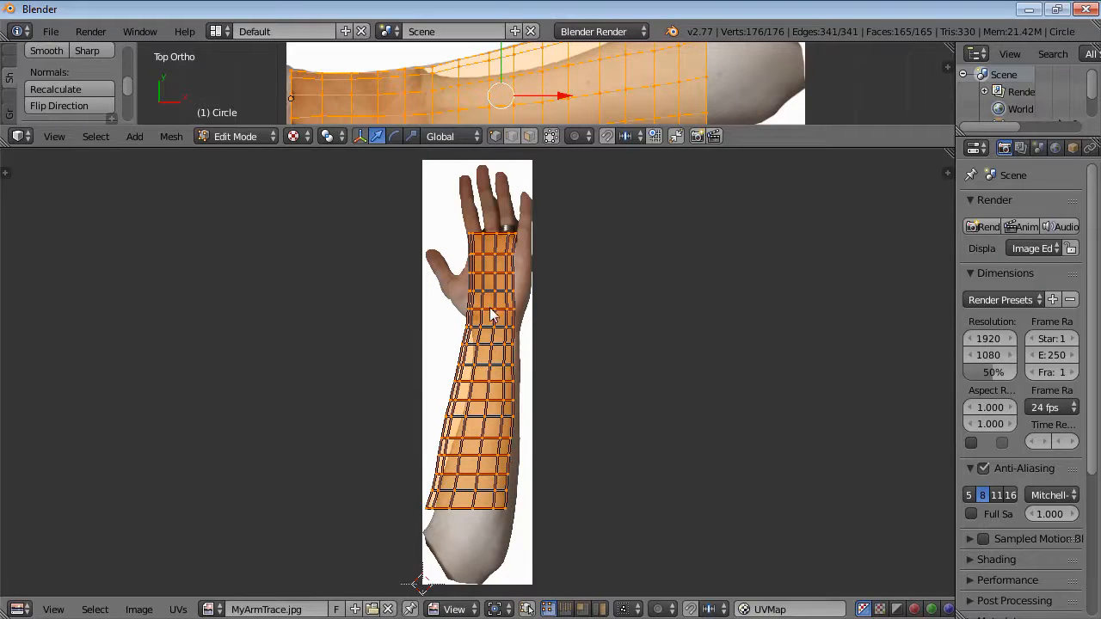
Move the UV island onto the forearm, scale it about 0.74 along Y, and nudge it into place.
key(g)
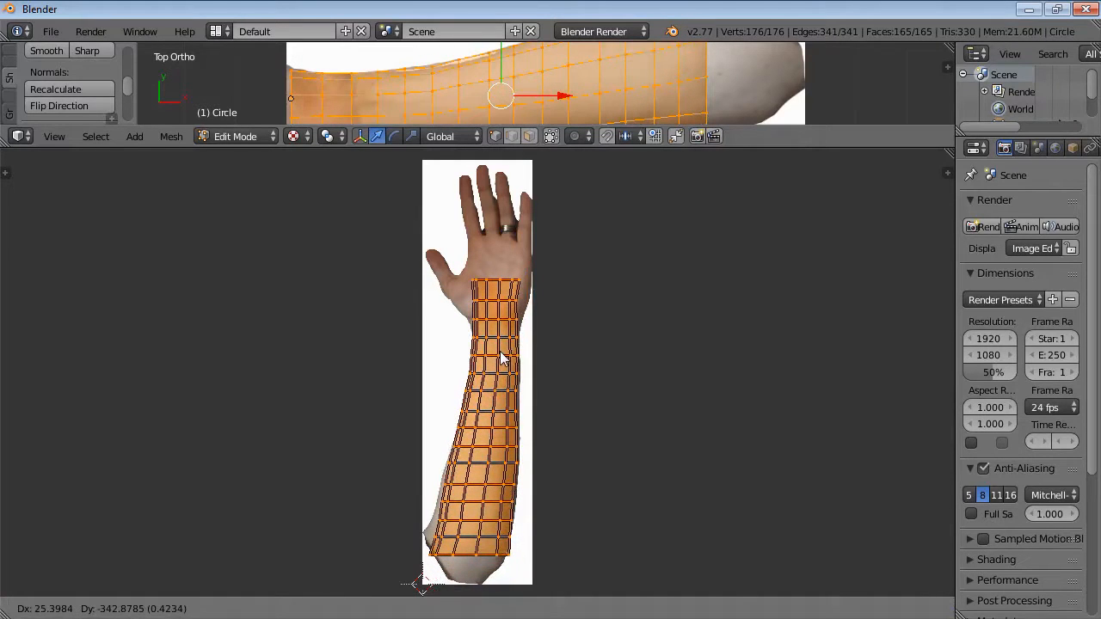
click(503, 360)
key(s)
key(y)
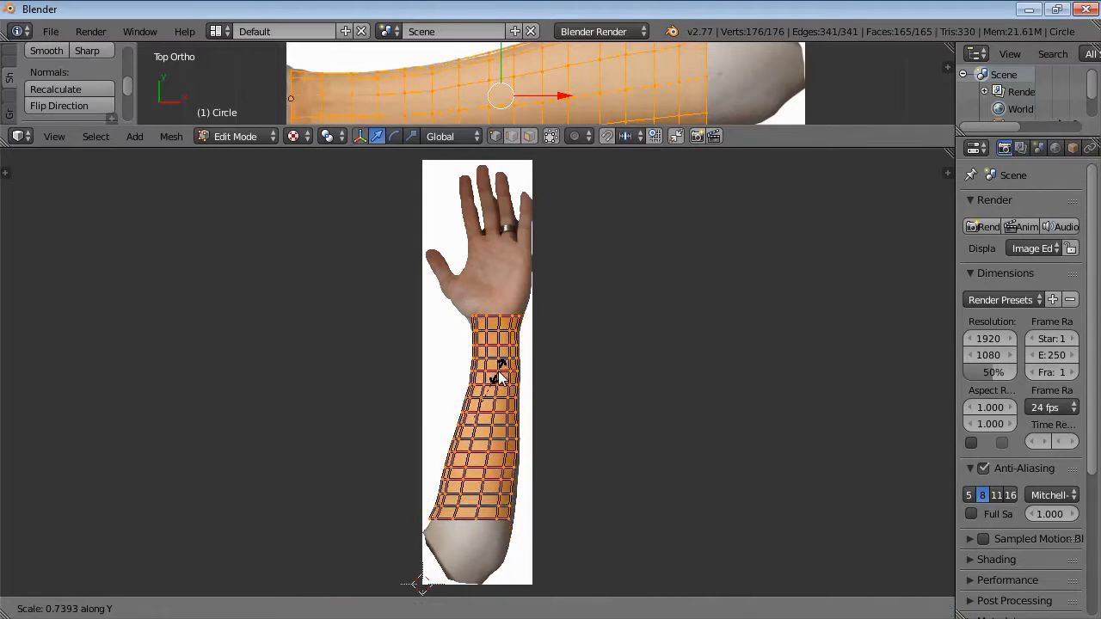
click(499, 378)
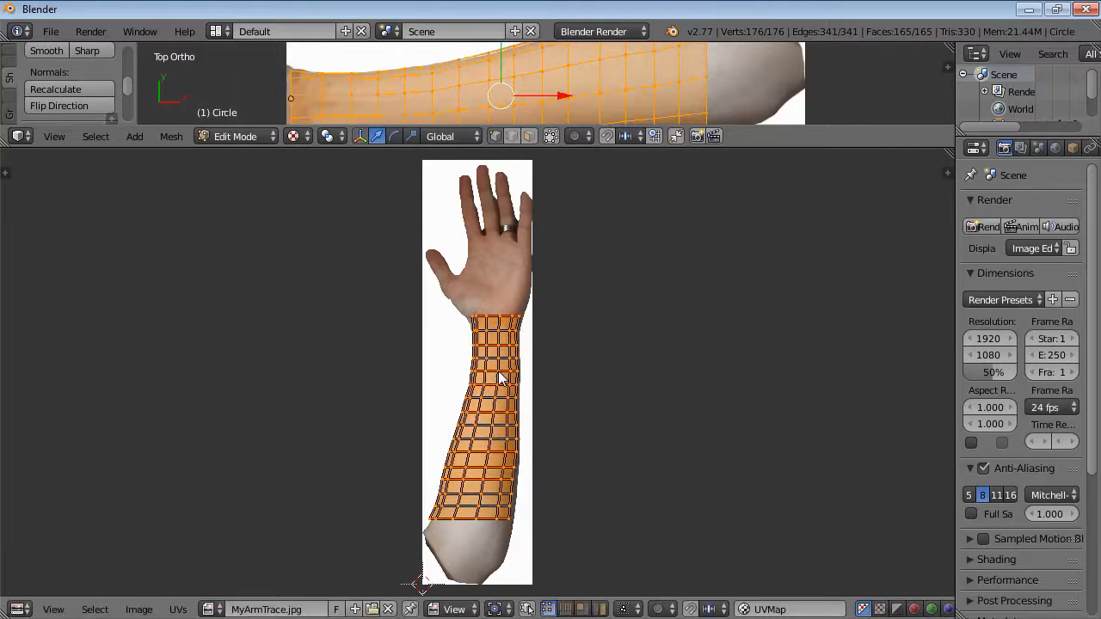
key(g)
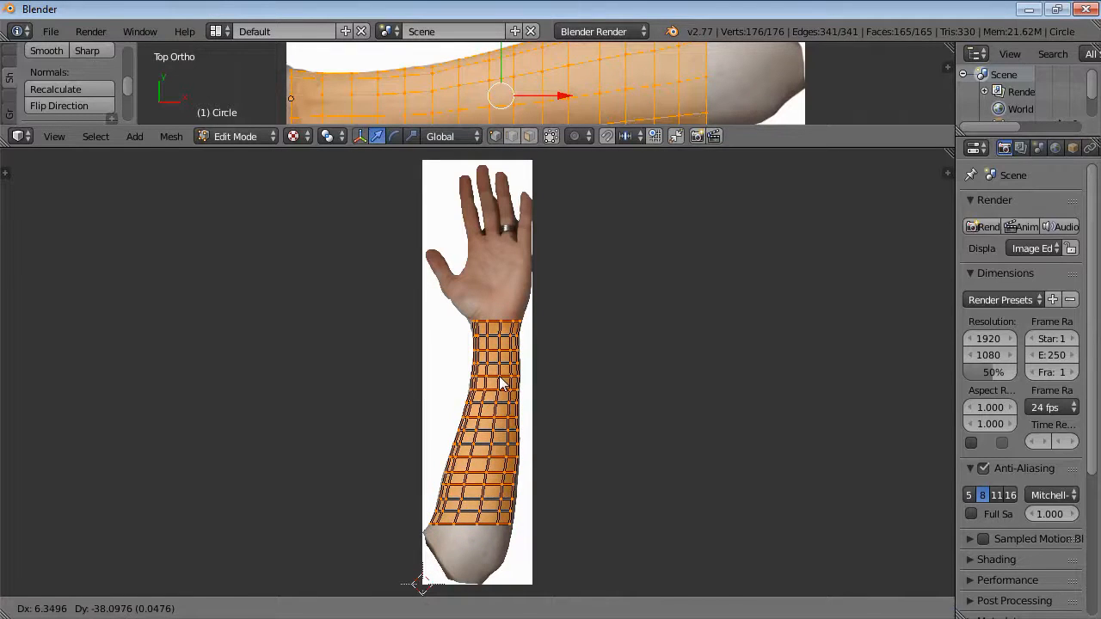
click(499, 378)
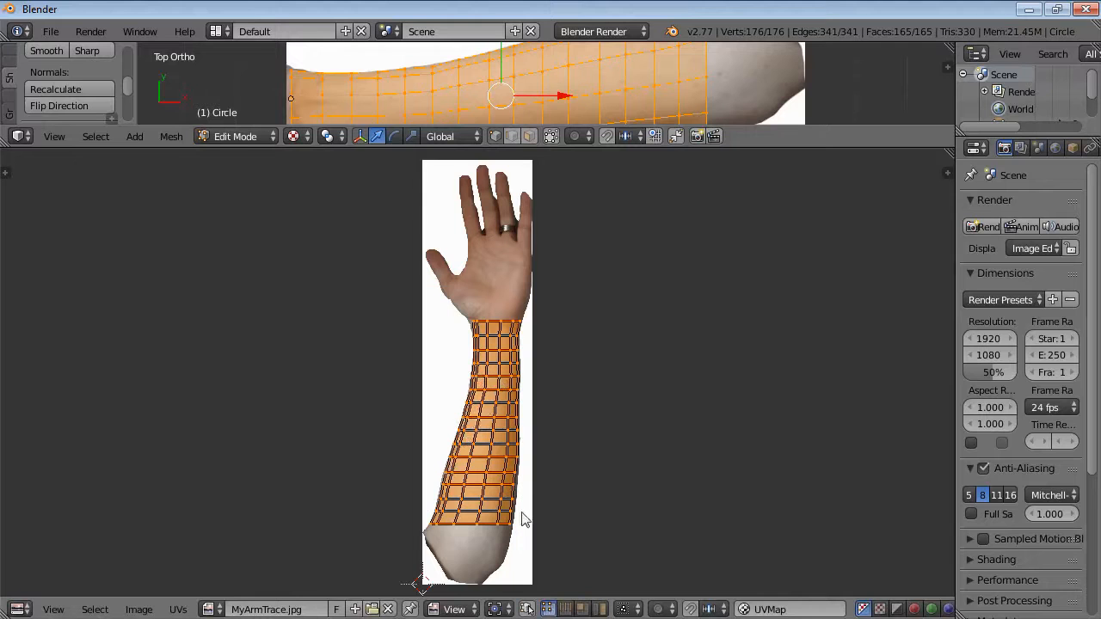
drag(520, 148, 515, 521)
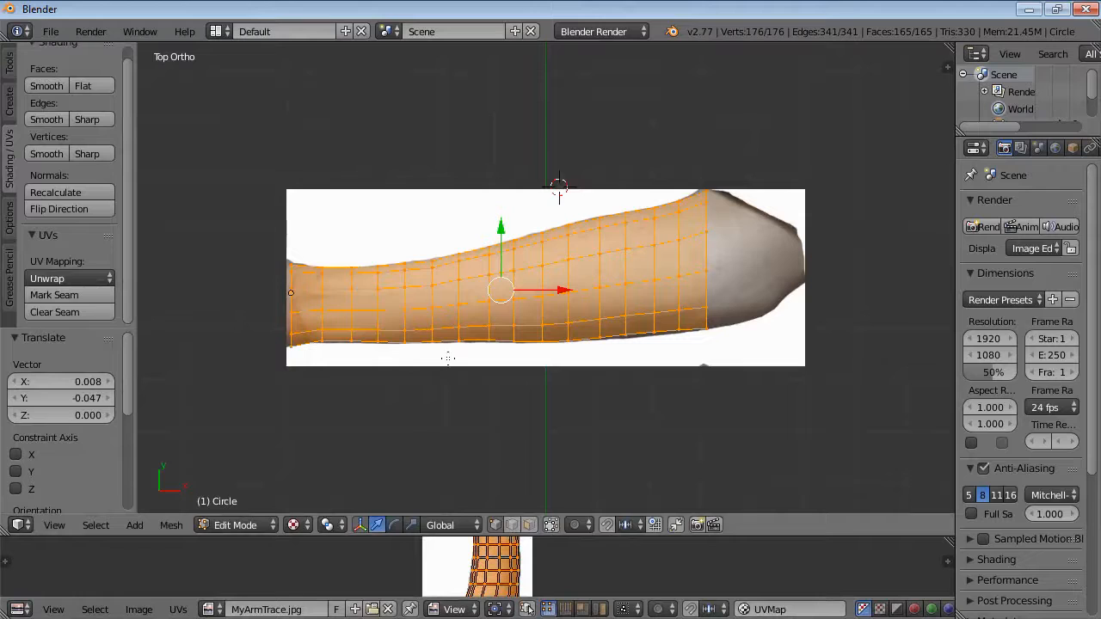
Leave Edit Mode and delete the reference image plane.
key(Tab)
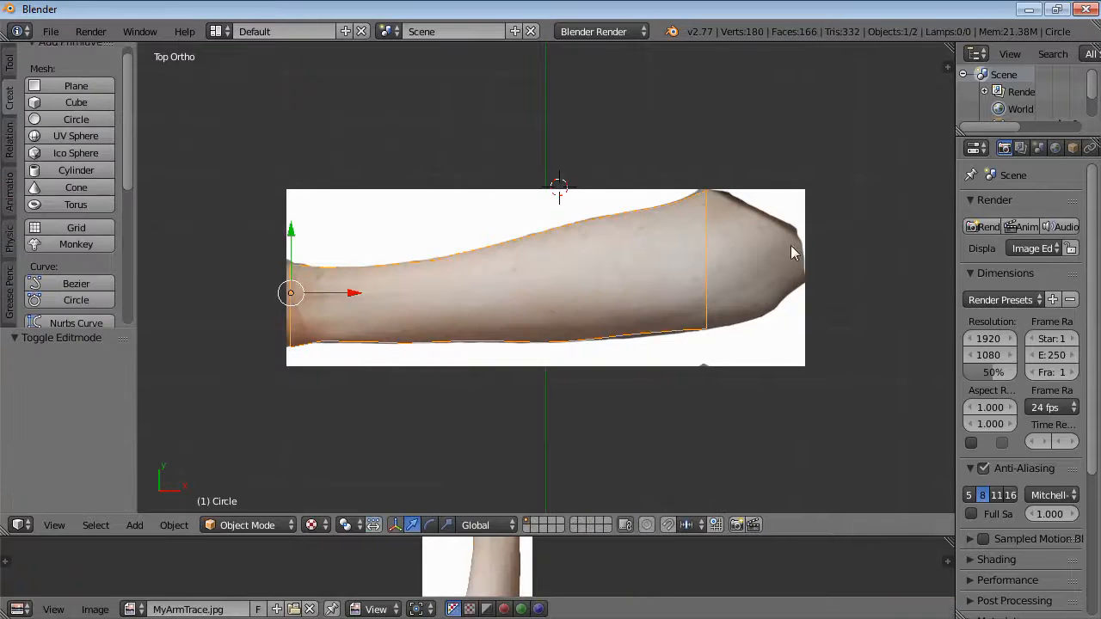
right_click(783, 347)
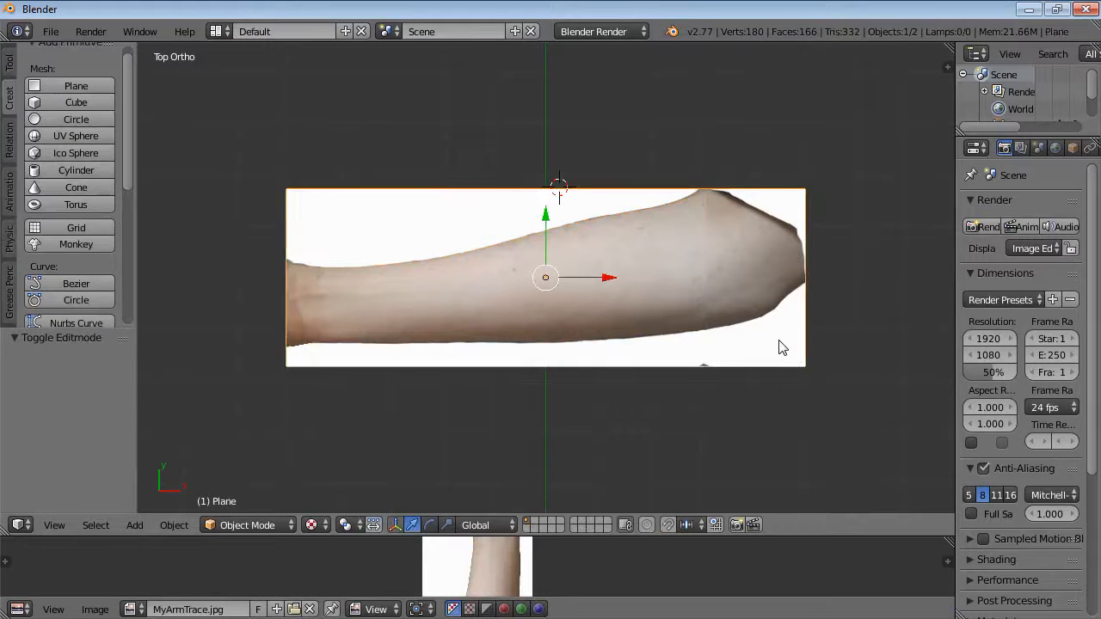
key(x)
click(753, 342)
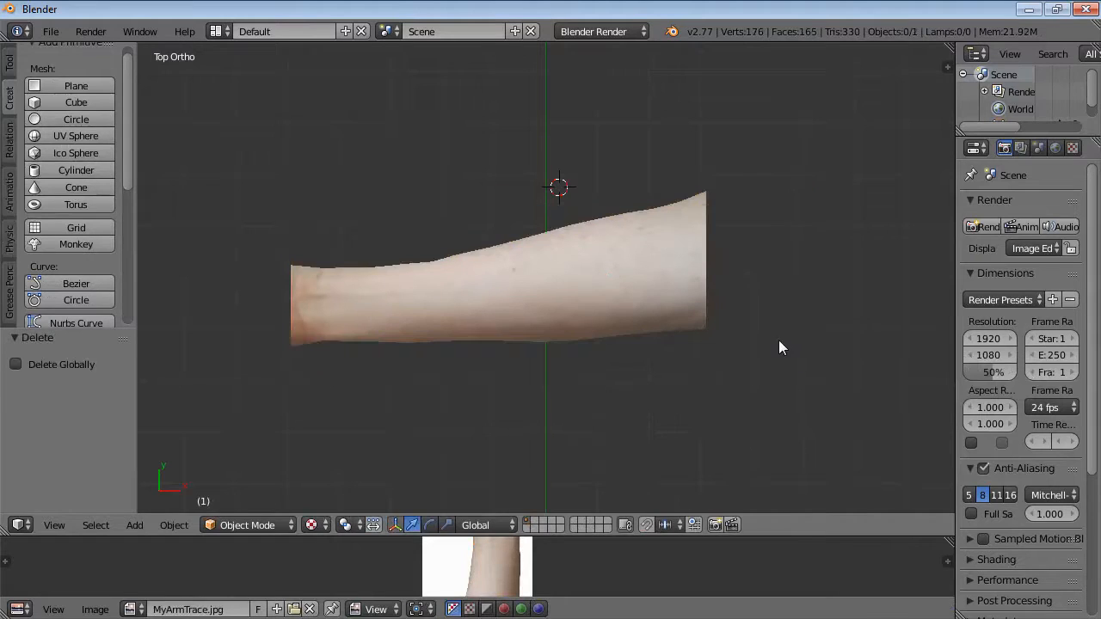
Open the FBX export dialog and set the version to FBX 6.1 ASCII.
middle_drag(600, 411, 615, 300)
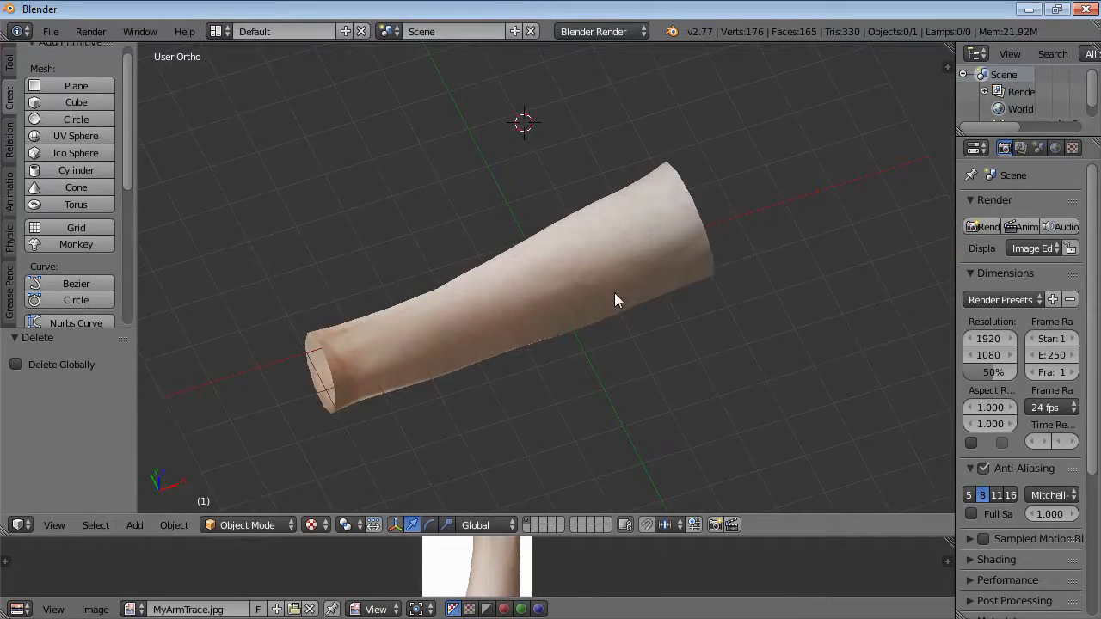
key(grave)
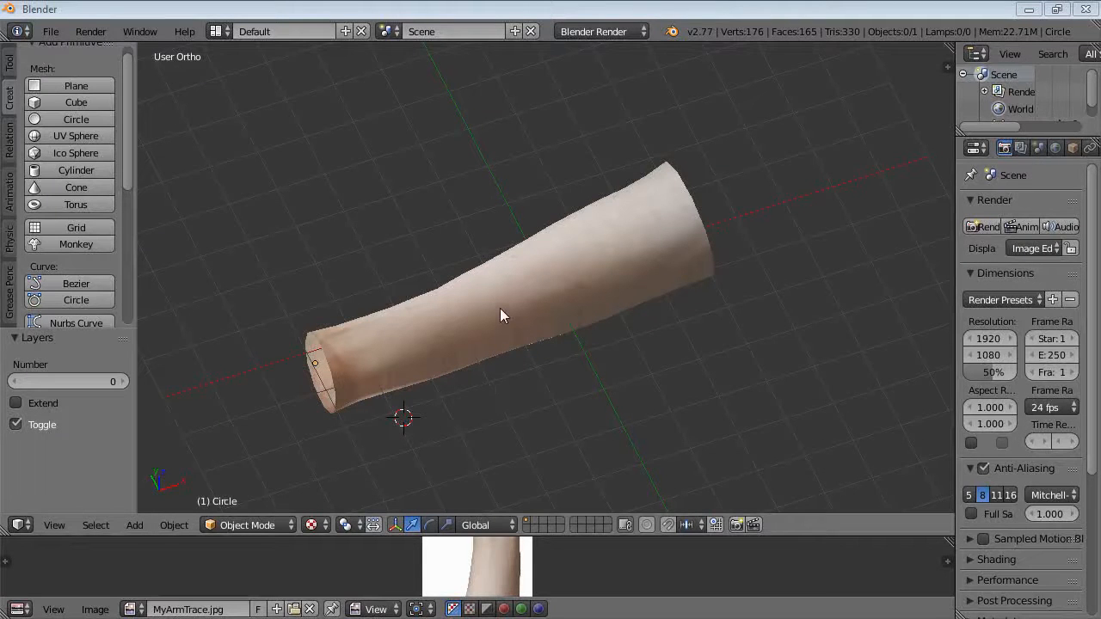
click(51, 33)
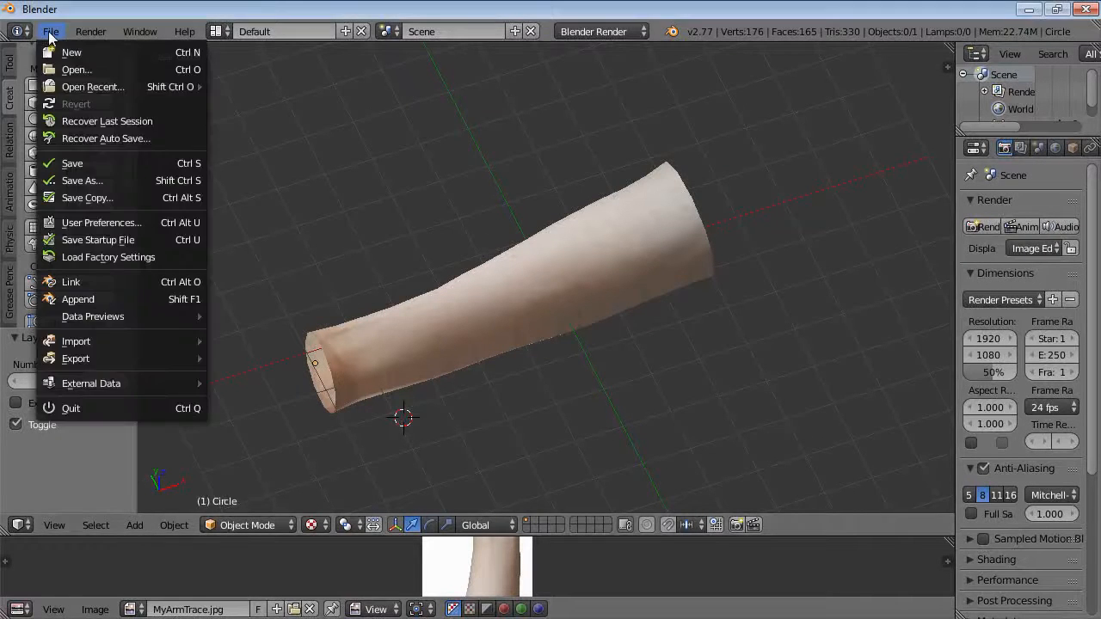
mouse_move(91, 356)
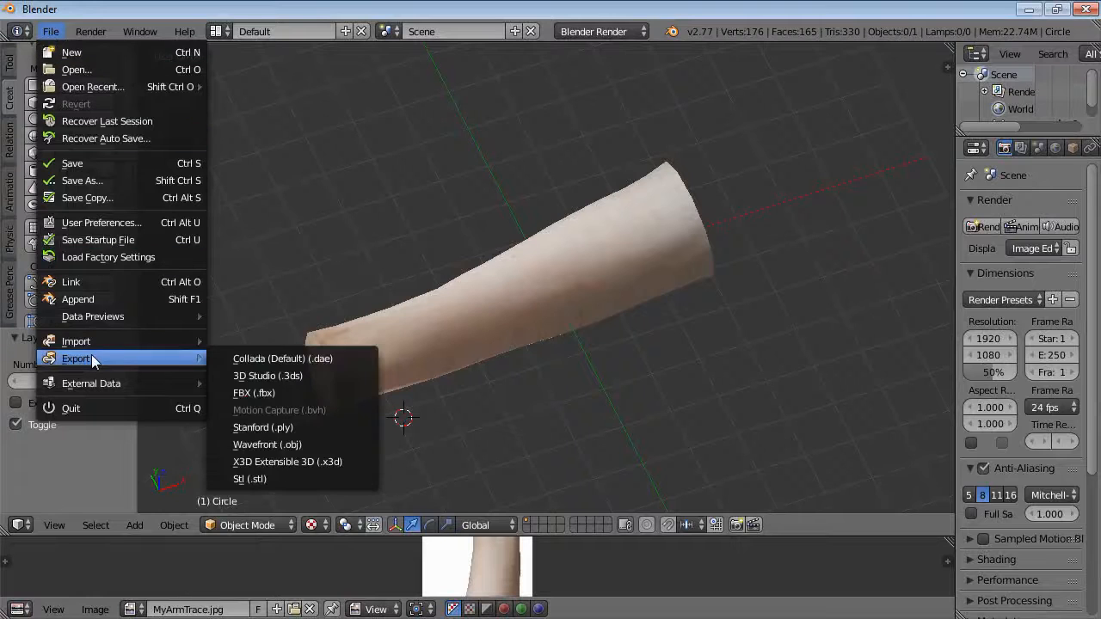
click(249, 396)
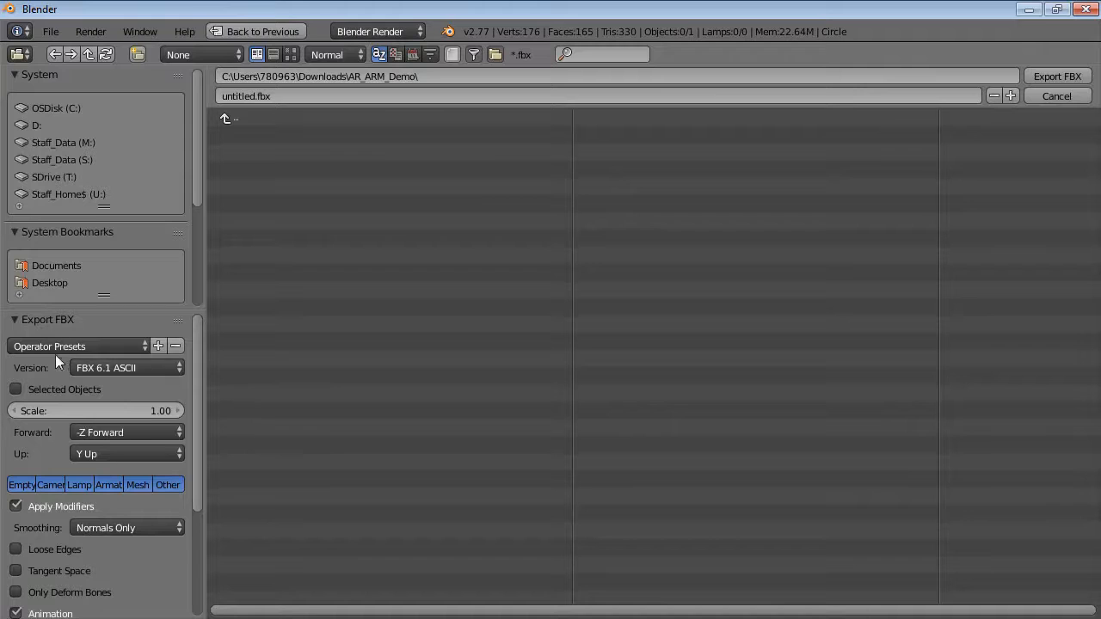
click(103, 367)
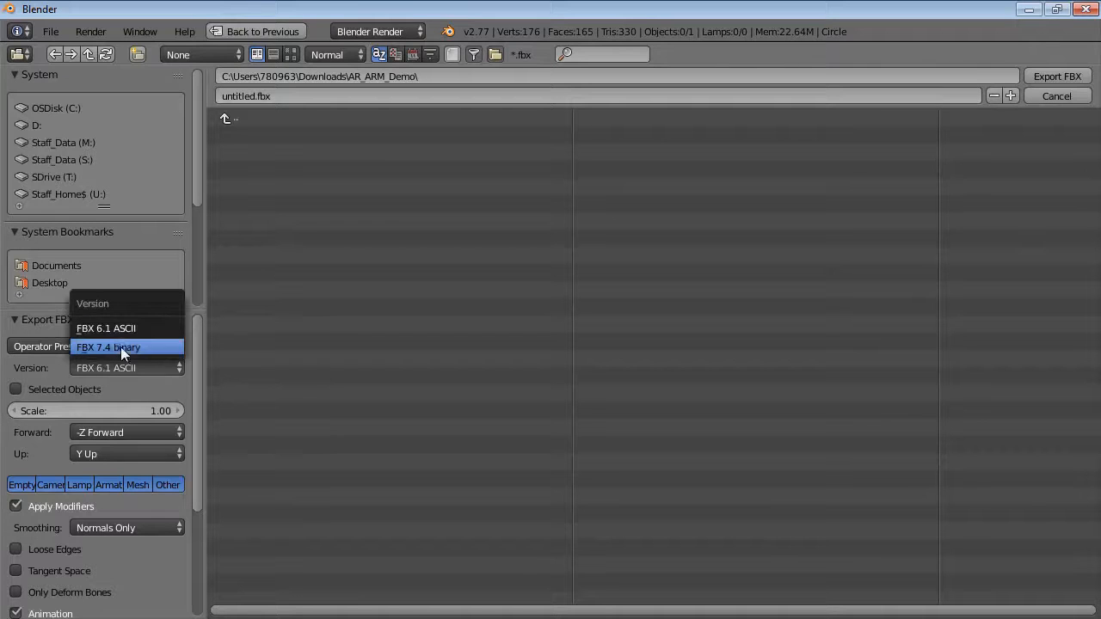
click(117, 329)
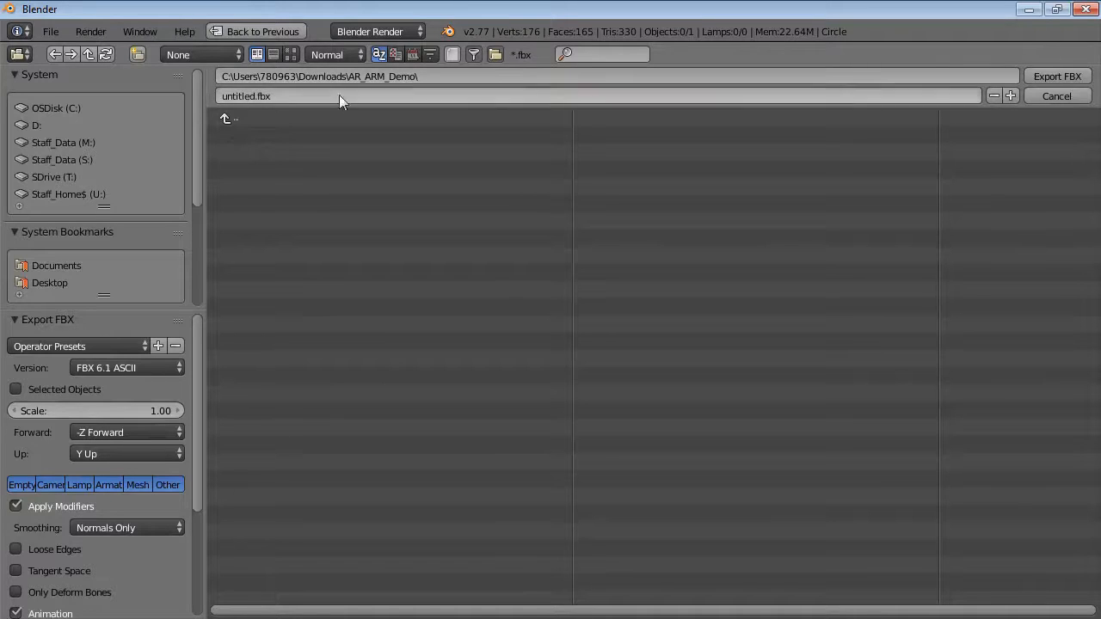
Name the export file arm-skin.fbx.
click(252, 96)
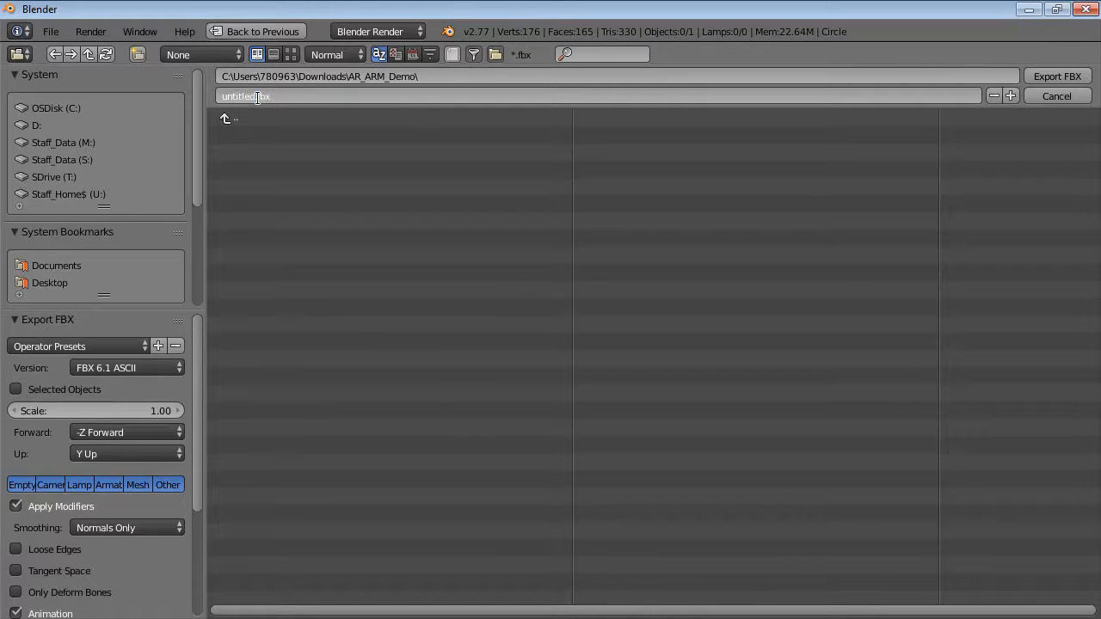
drag(256, 98, 204, 96)
text(arm-skin)
key(Return)
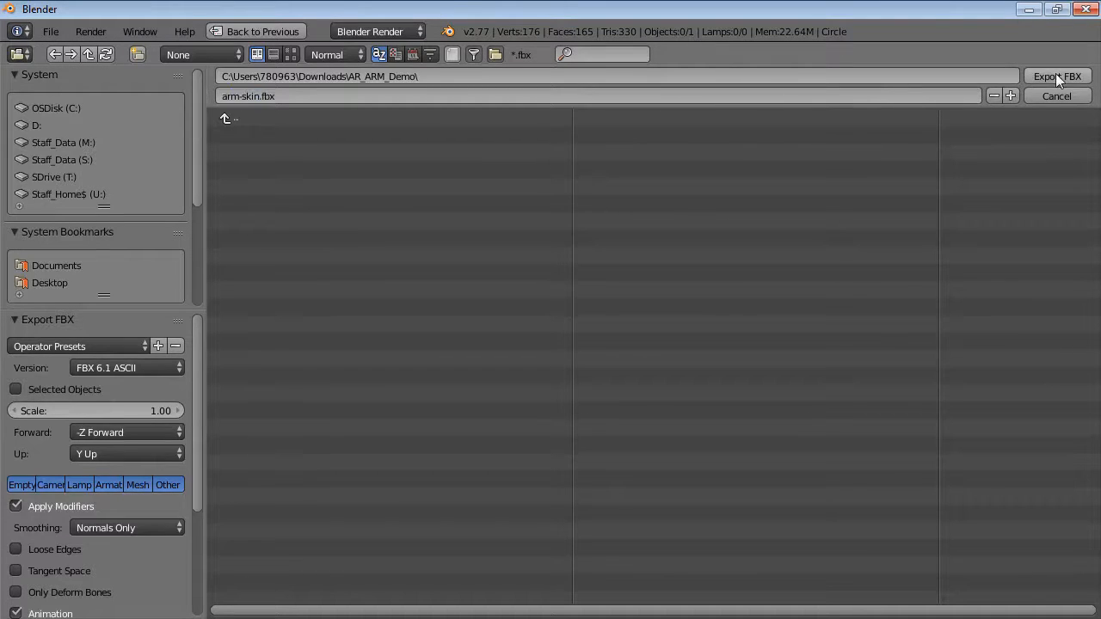
Export the arm as FBX and locate the 3D Encoder among the Wikitude developer tools downloads.
click(1058, 76)
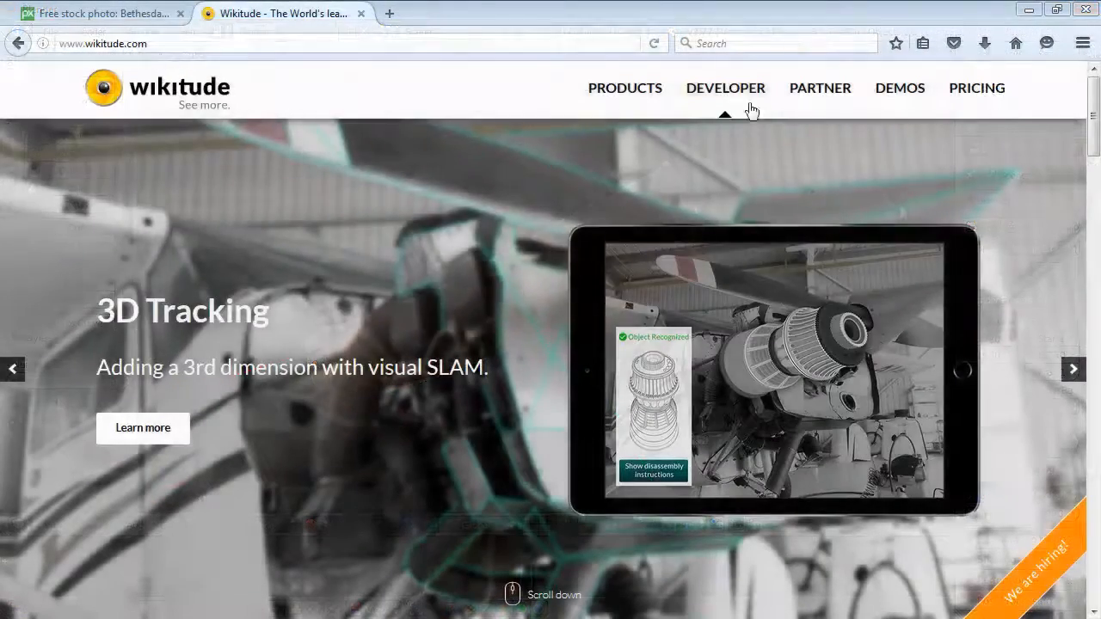
mouse_move(738, 90)
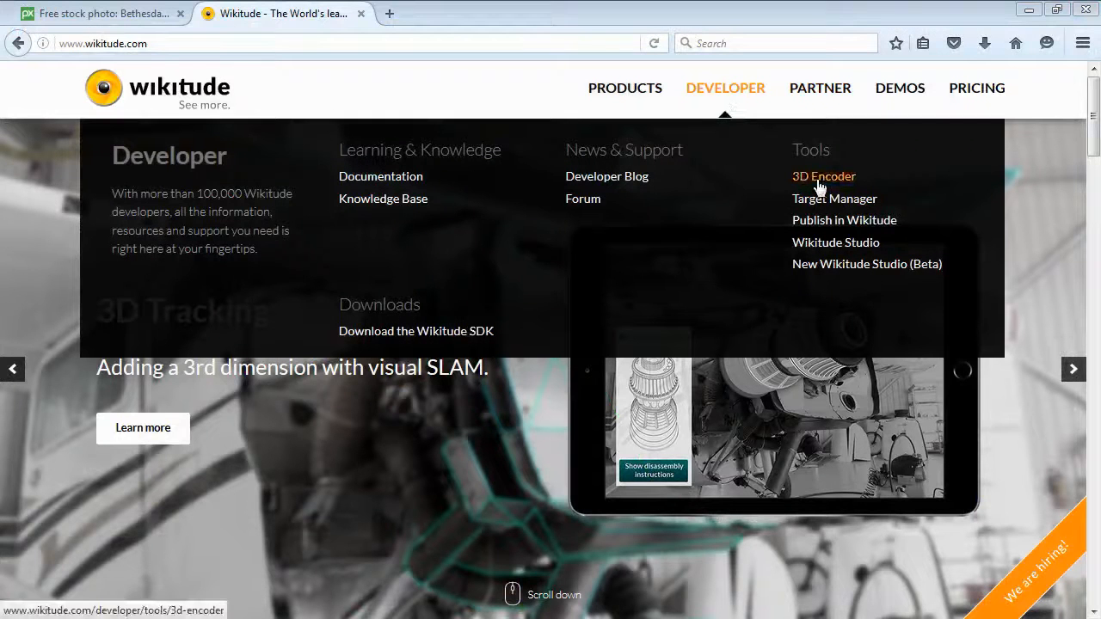
click(818, 185)
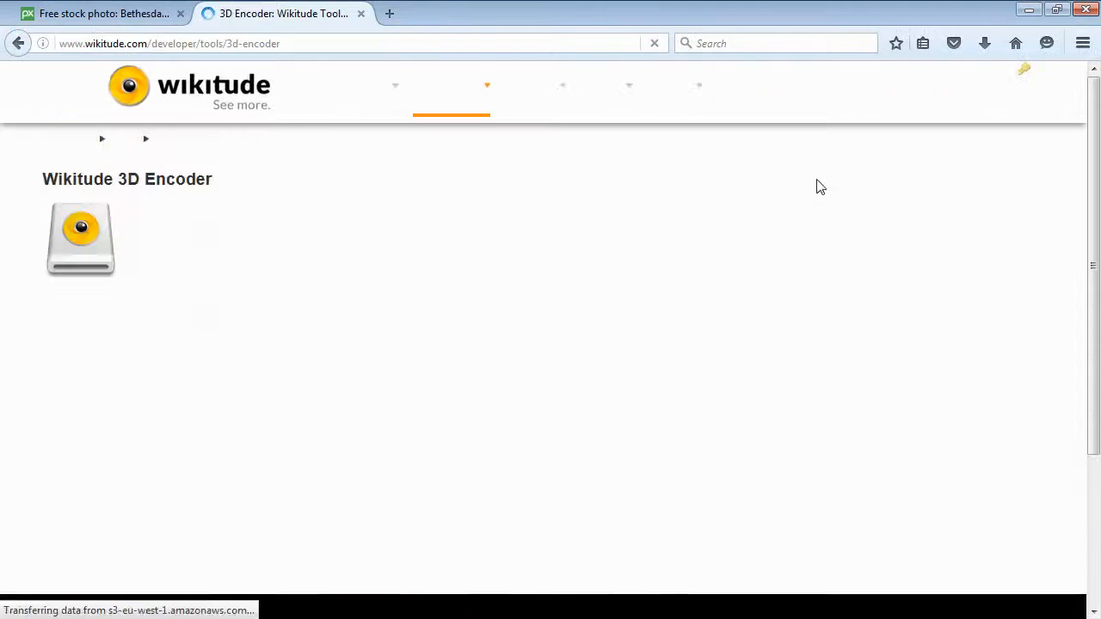
scroll(362, 320, down, 2)
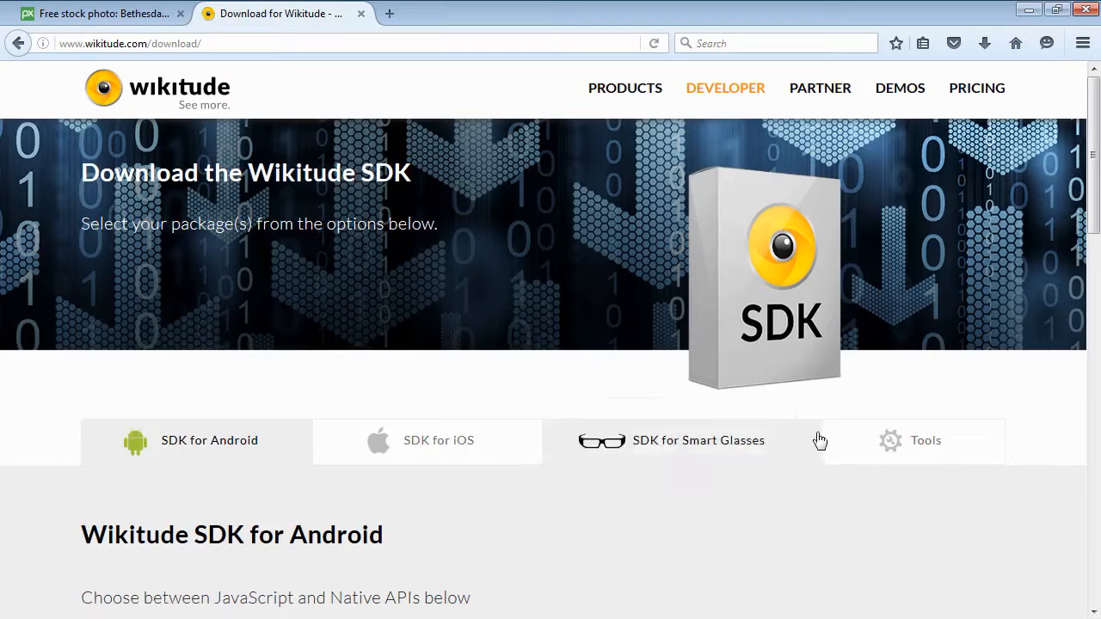
click(904, 442)
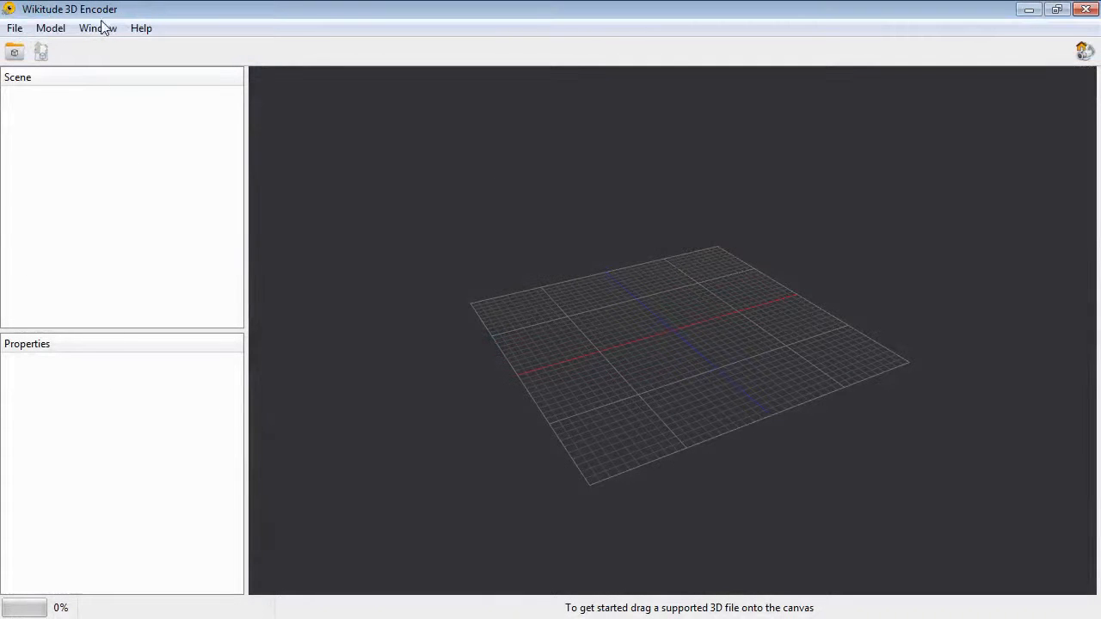
Open arm-skin.fbx in the Wikitude 3D Encoder.
click(13, 32)
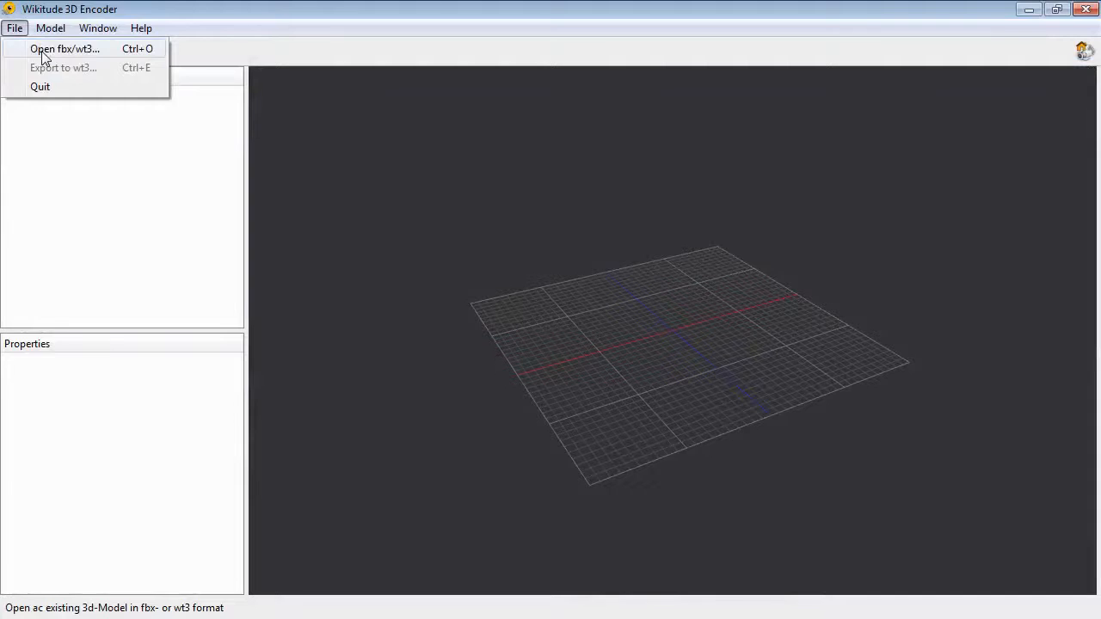
click(42, 51)
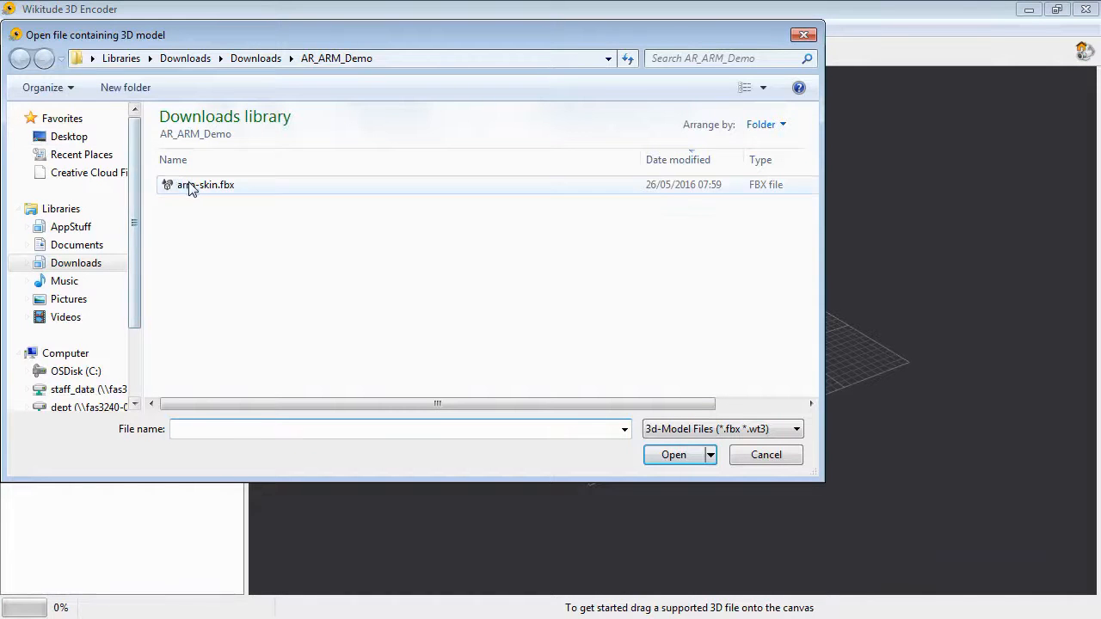
click(191, 185)
click(676, 455)
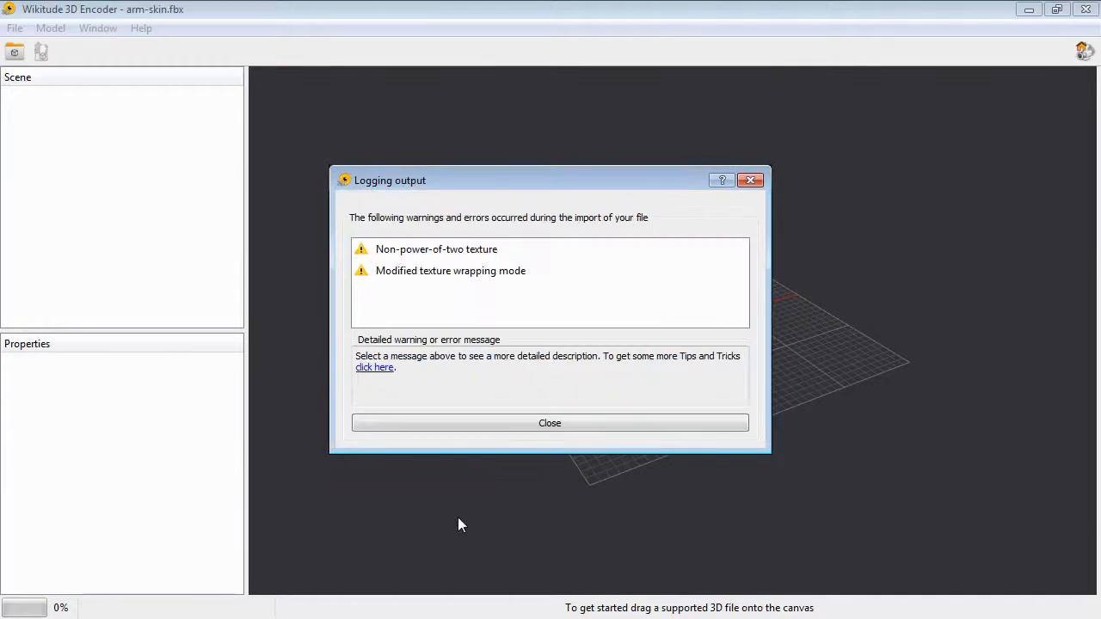
Review the import warnings, close the log, and zoom and orbit to inspect the textured arm.
click(426, 272)
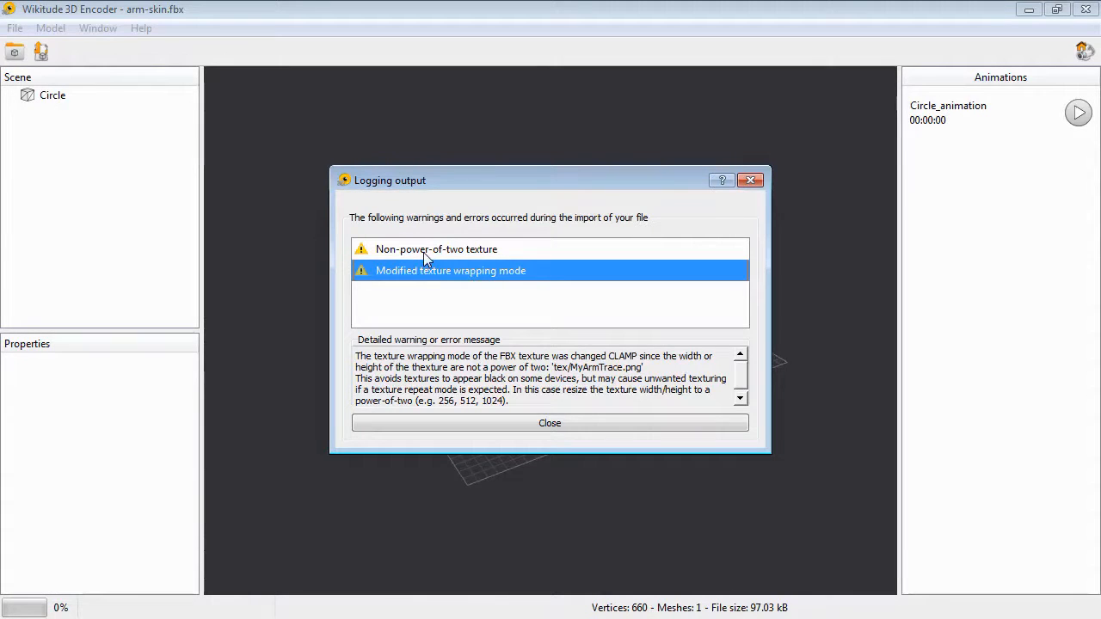
click(424, 252)
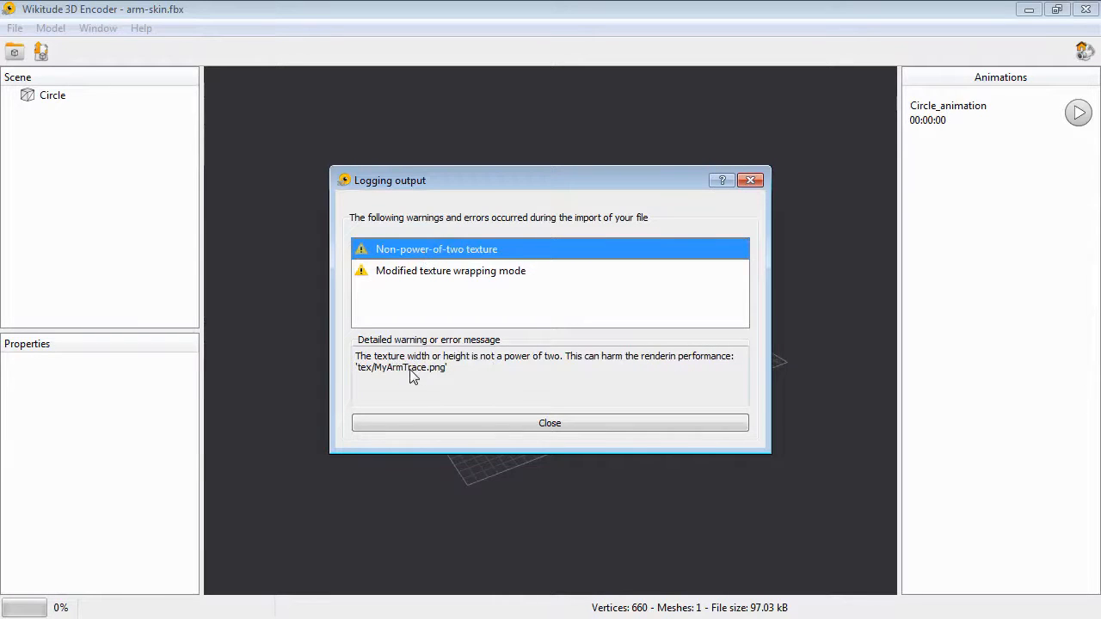
click(531, 425)
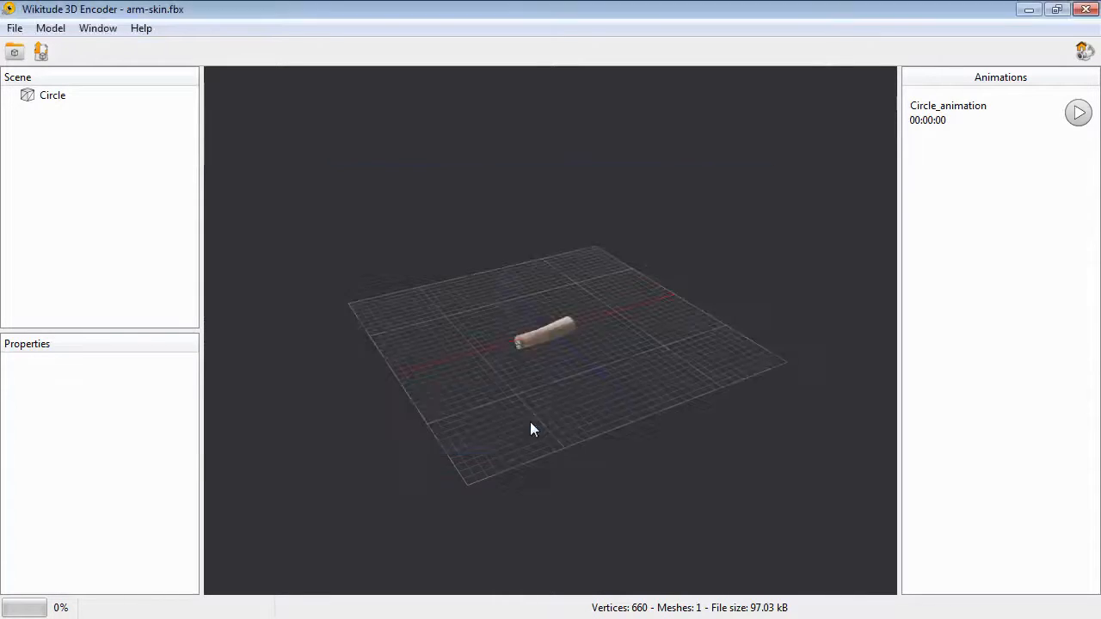
scroll(530, 331, up, 5)
drag(528, 341, 395, 316)
Switch to Photoshop and check the pixel dimensions of MyArmTrace.jpg in the Image Size dialog.
key(alt+Tab)
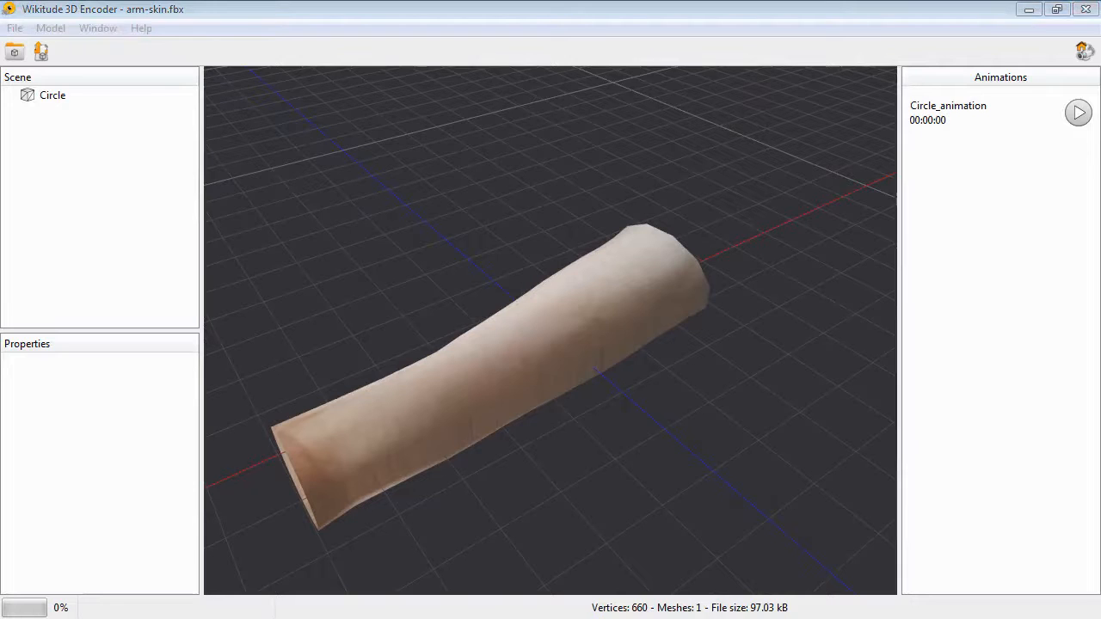
drag(2, 142, 474, 41)
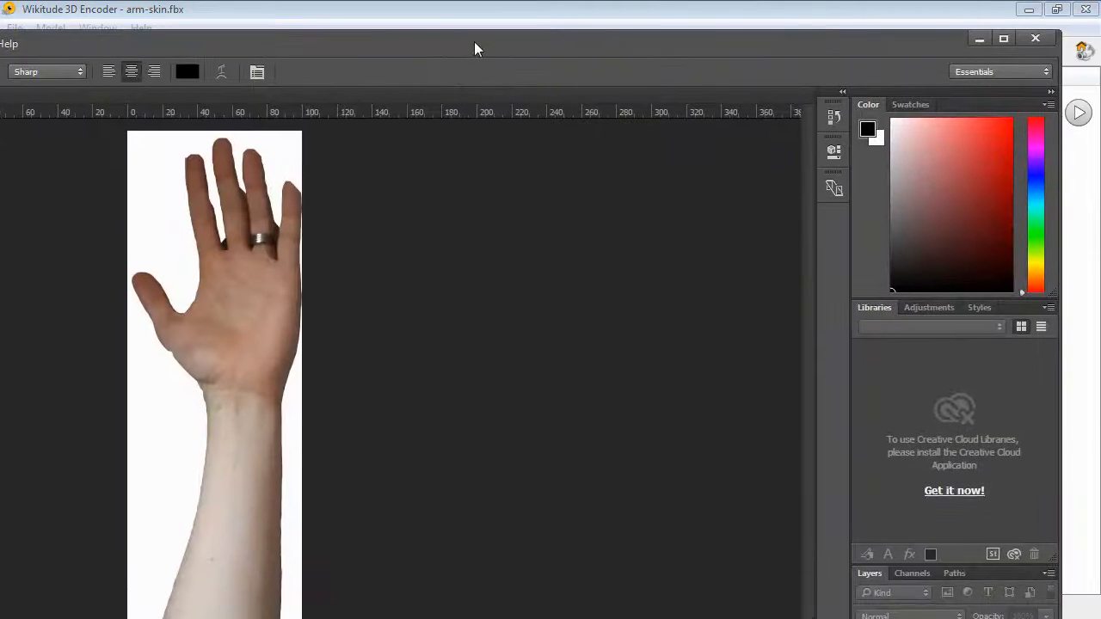
click(1003, 40)
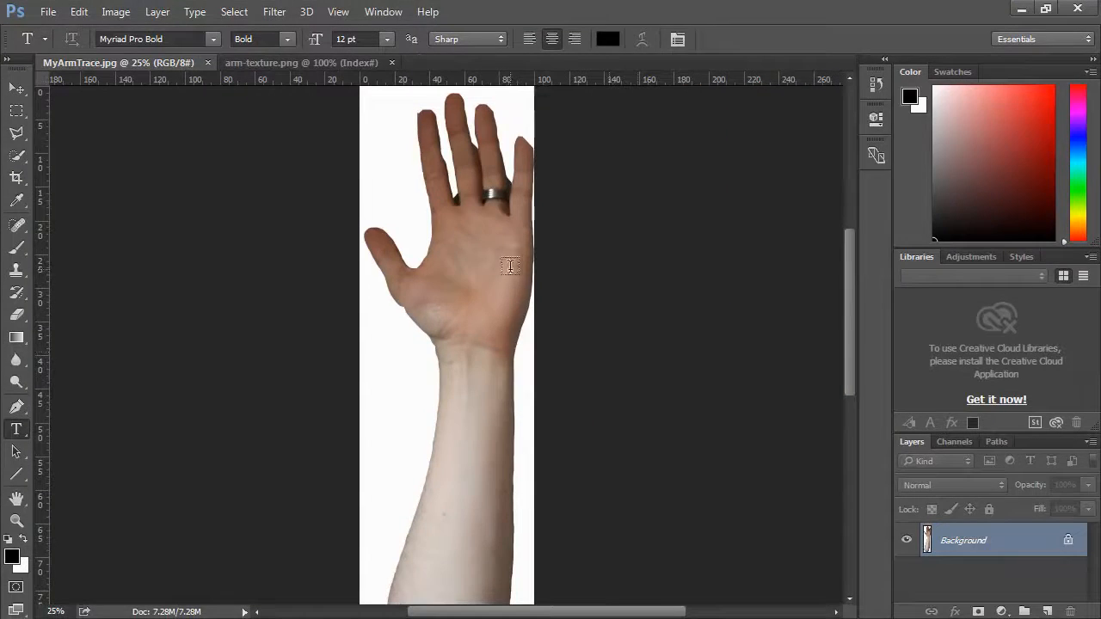
scroll(637, 256, down, 2)
alt+scroll(404, 307, down, 3)
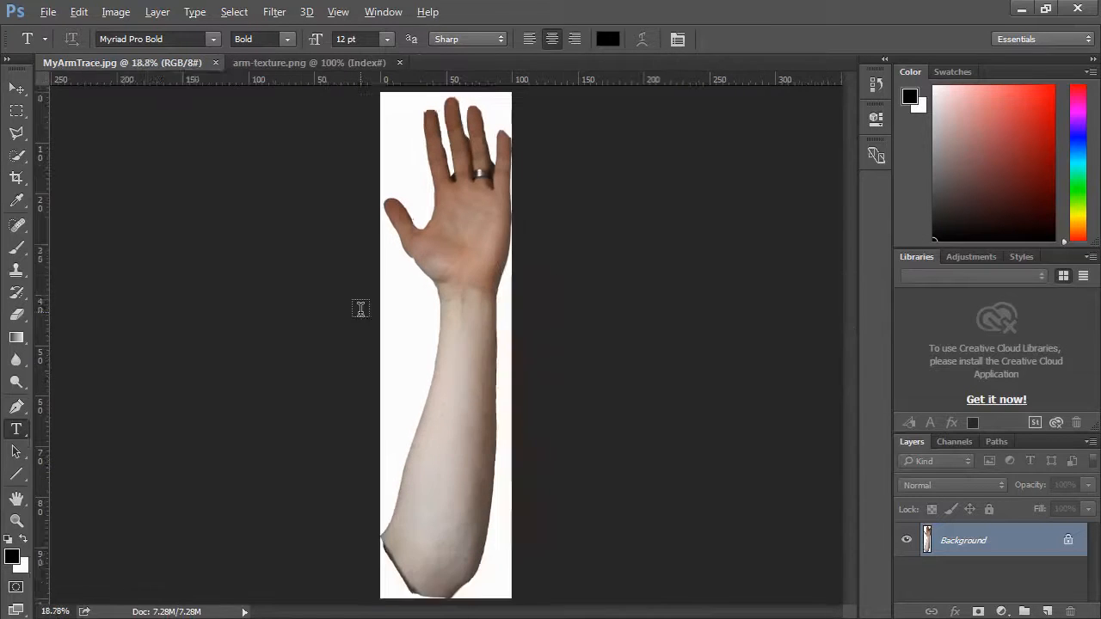
click(115, 12)
click(142, 138)
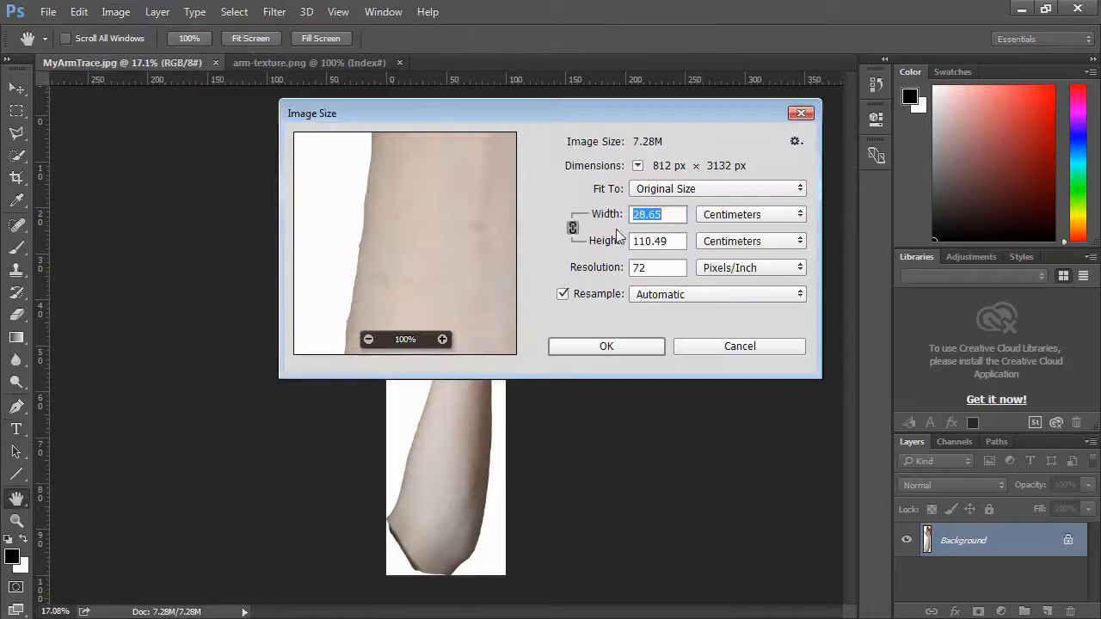
click(738, 215)
click(732, 242)
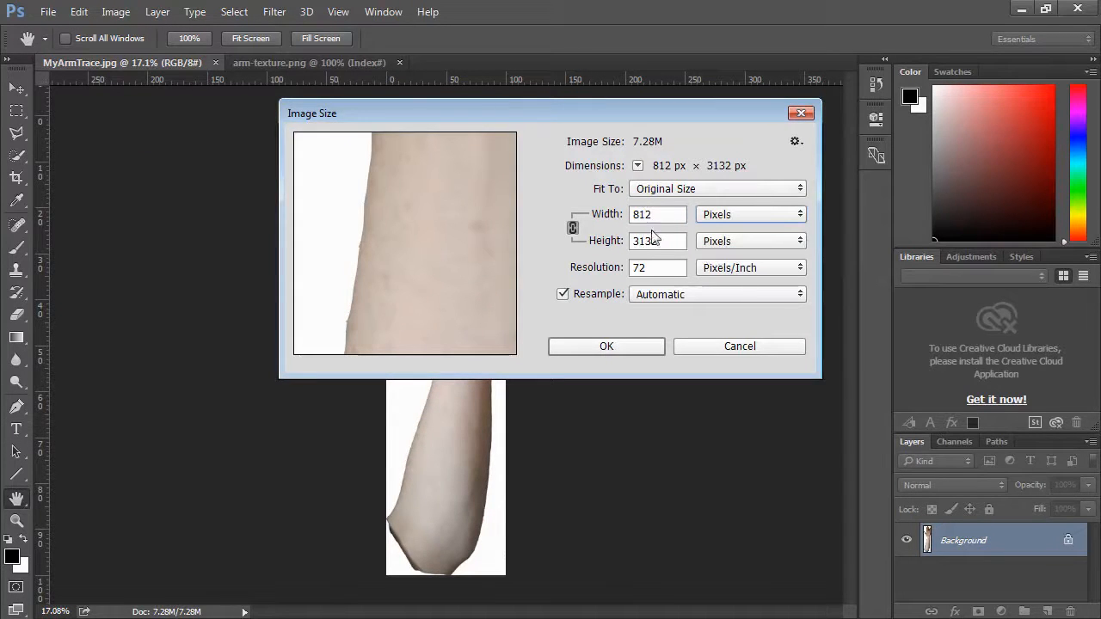
click(729, 348)
Check the pixel dimensions of arm-texture.png in the Image Size dialog.
key(t)
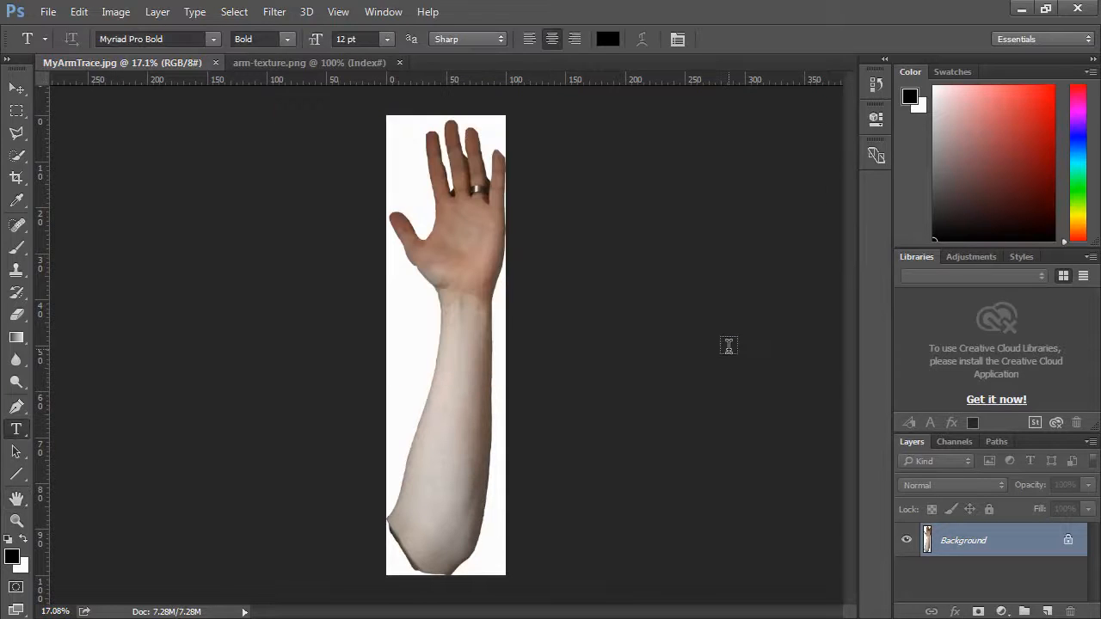
click(304, 64)
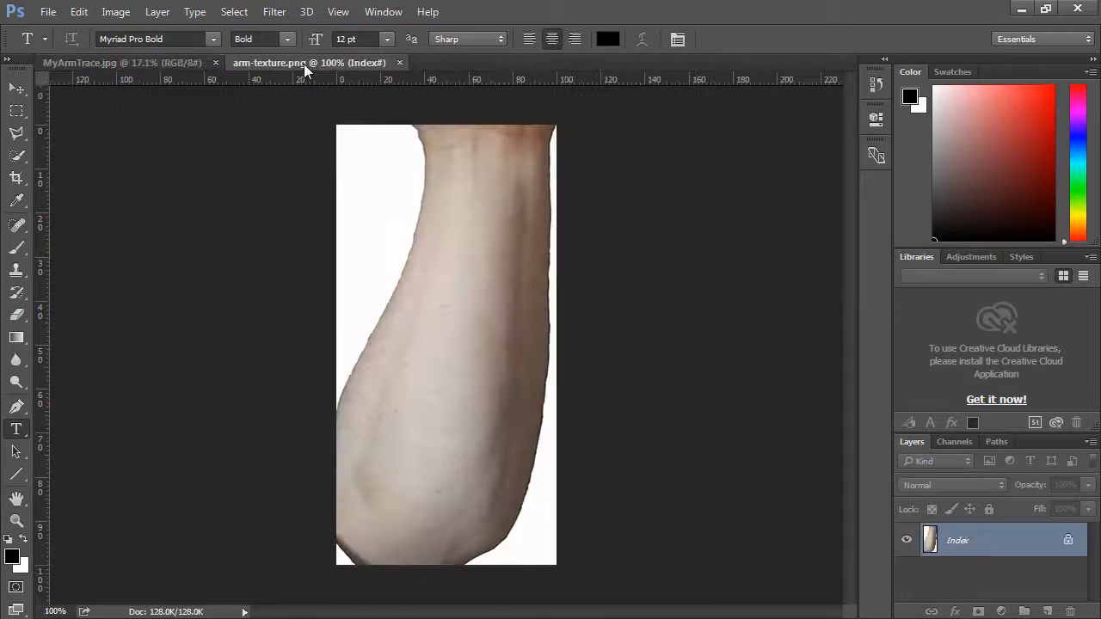
click(17, 88)
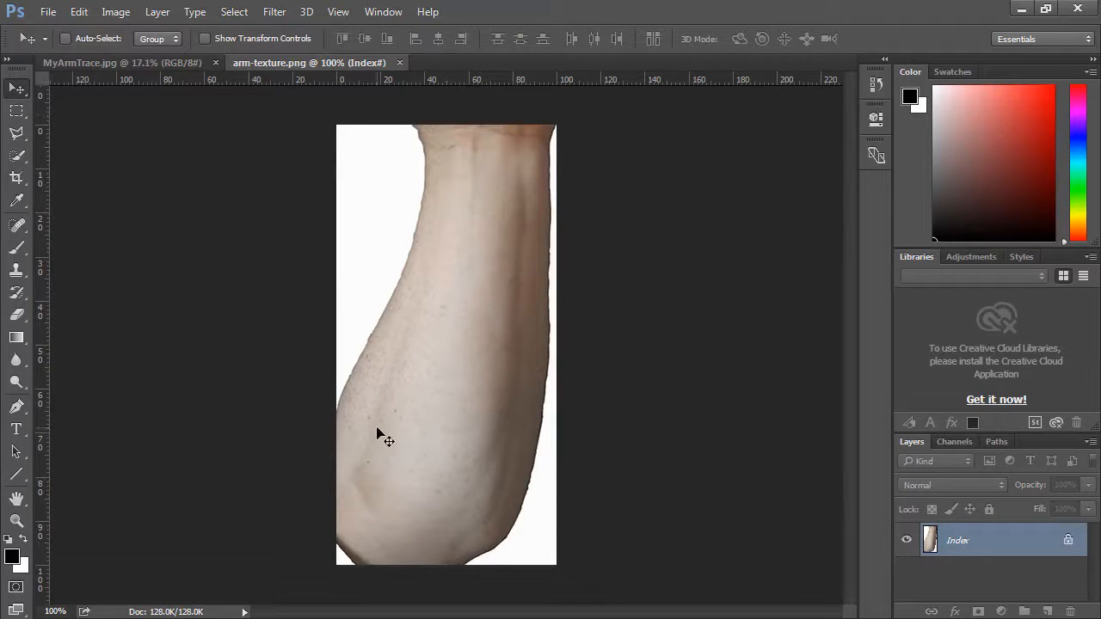
click(112, 11)
click(137, 135)
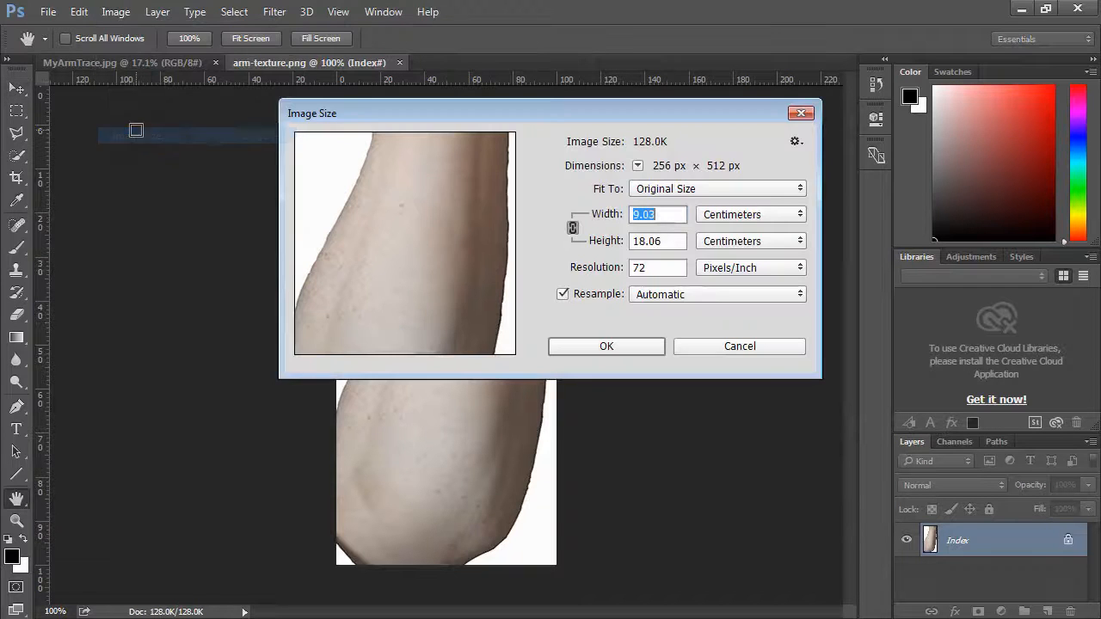
click(716, 215)
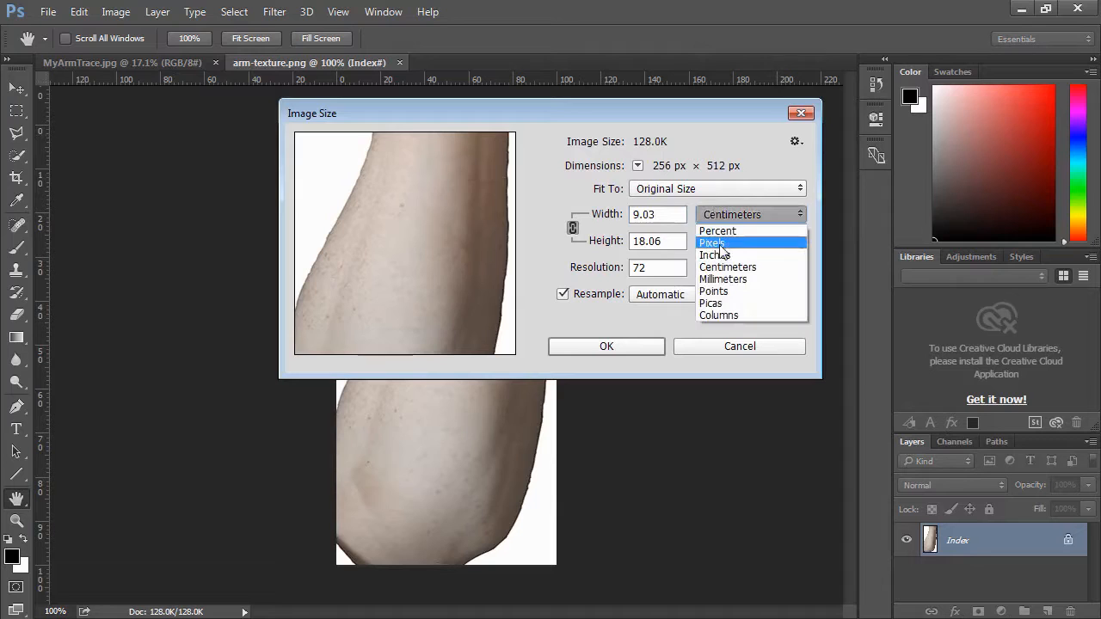
click(721, 243)
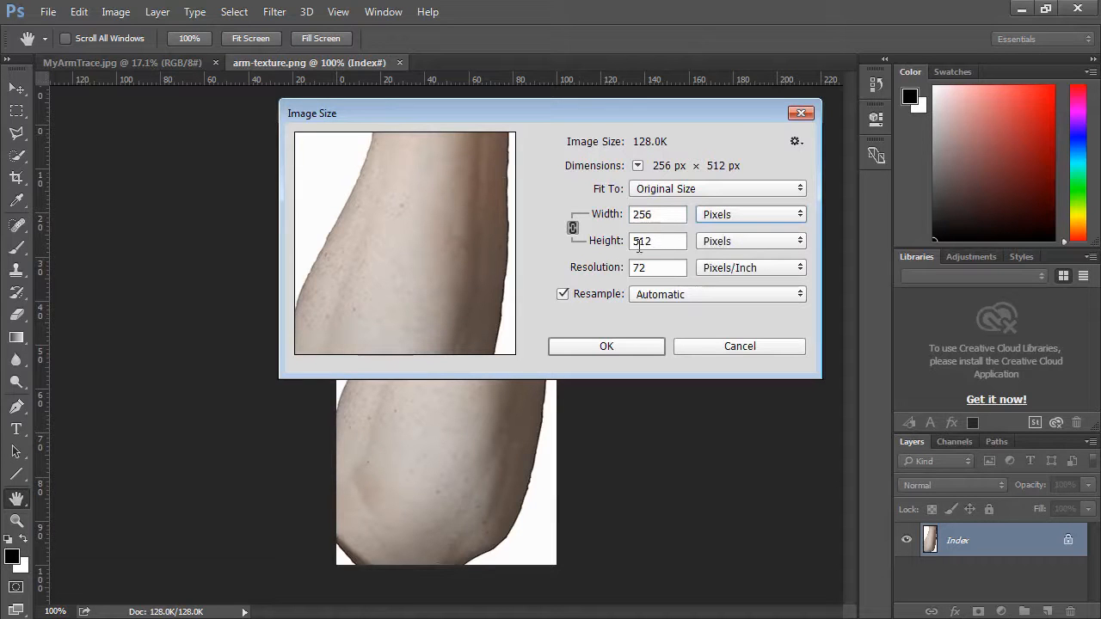
click(695, 346)
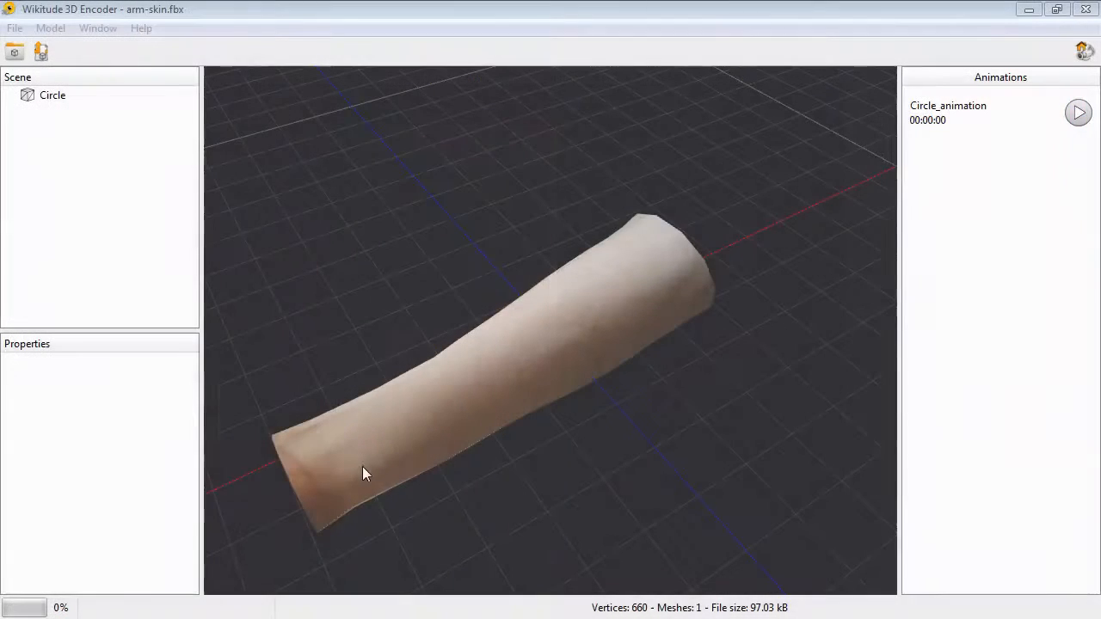
Export the model from the 3D Encoder to wt3 as arm-skin.wt3.
mouse_move(388, 496)
mouse_down()
mouse_move(409, 456)
mouse_move(391, 490)
mouse_up()
click(15, 29)
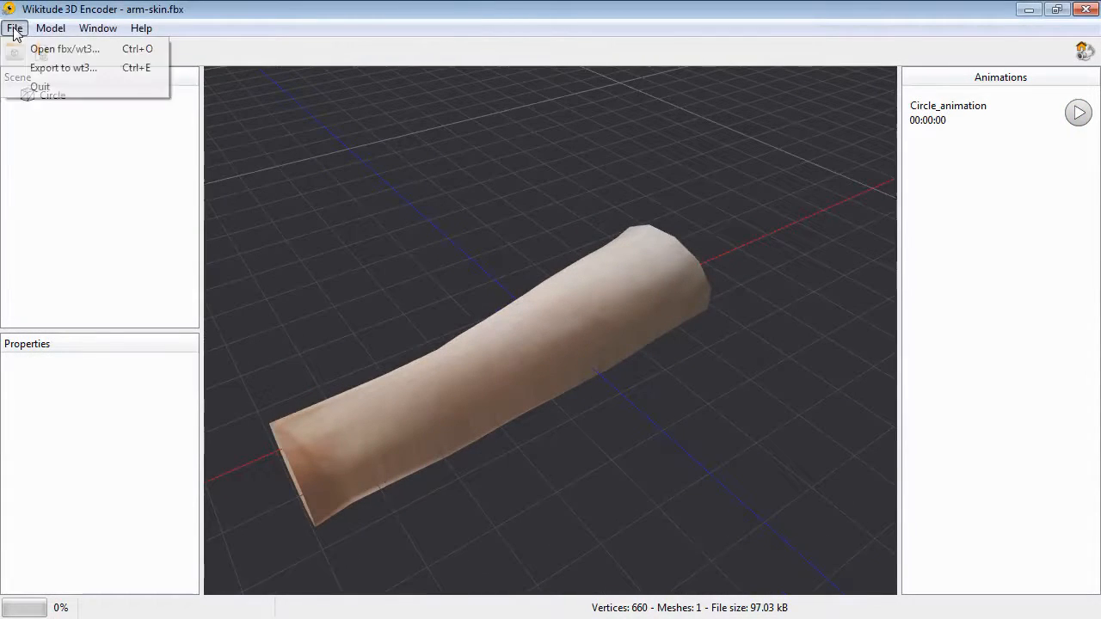
click(41, 68)
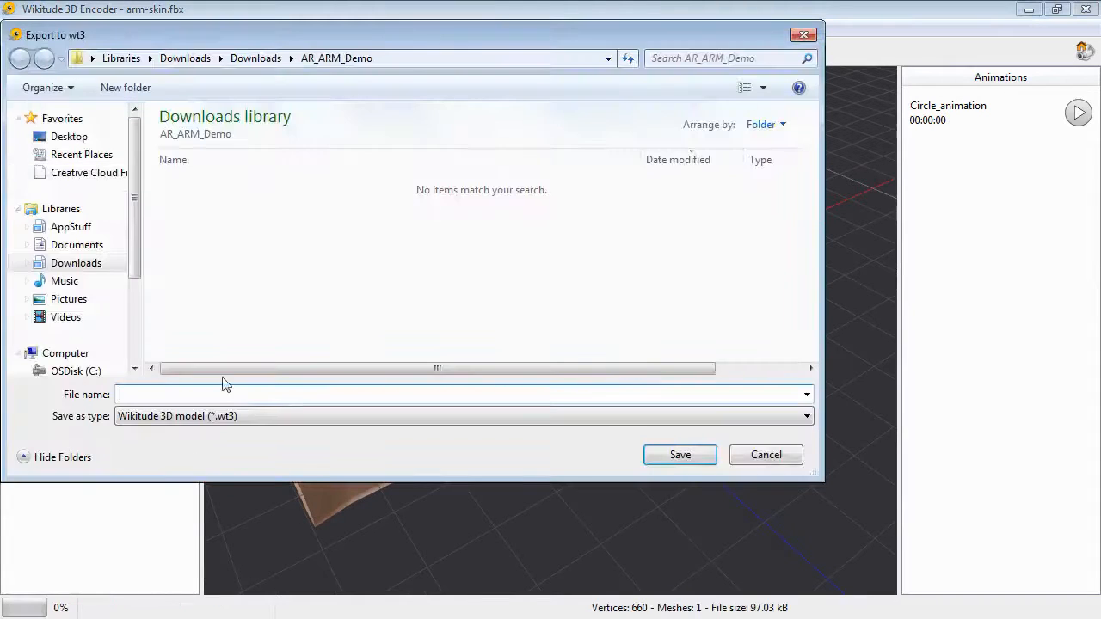
text(arm-skin)
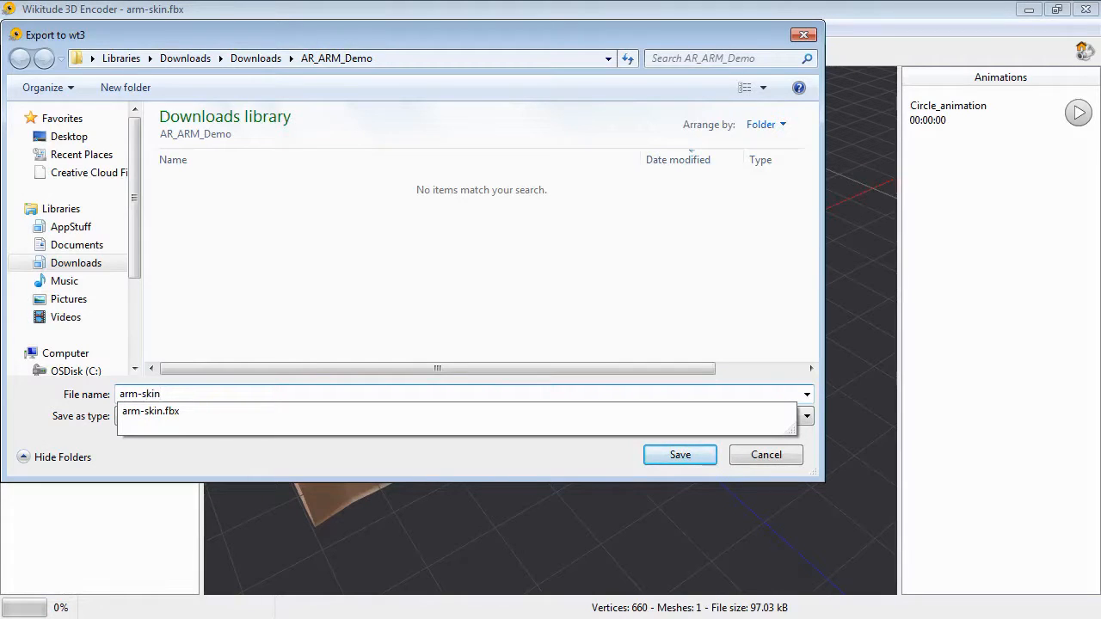
text(.wt3)
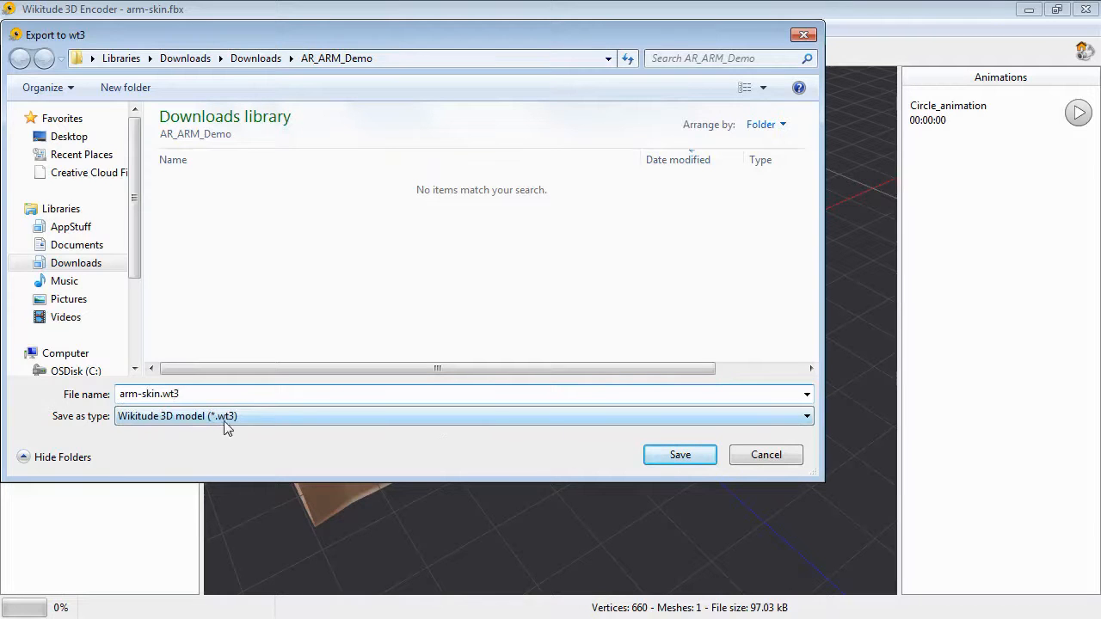
click(667, 457)
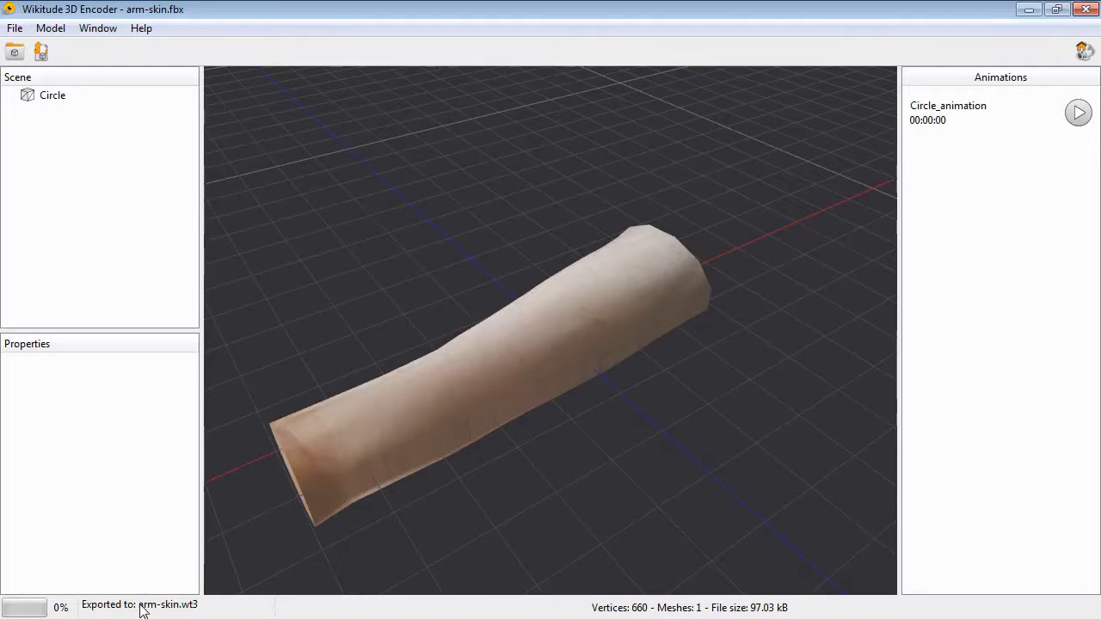
Open arm-skin.wt3 in the 3D Encoder and zoom and orbit to inspect it.
click(15, 29)
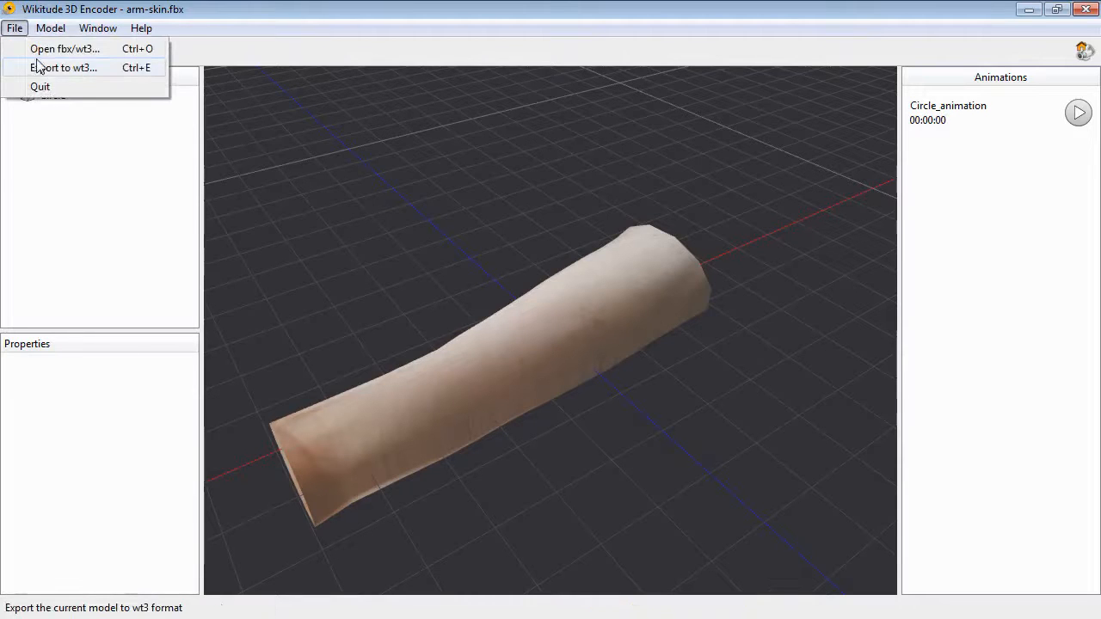
click(40, 49)
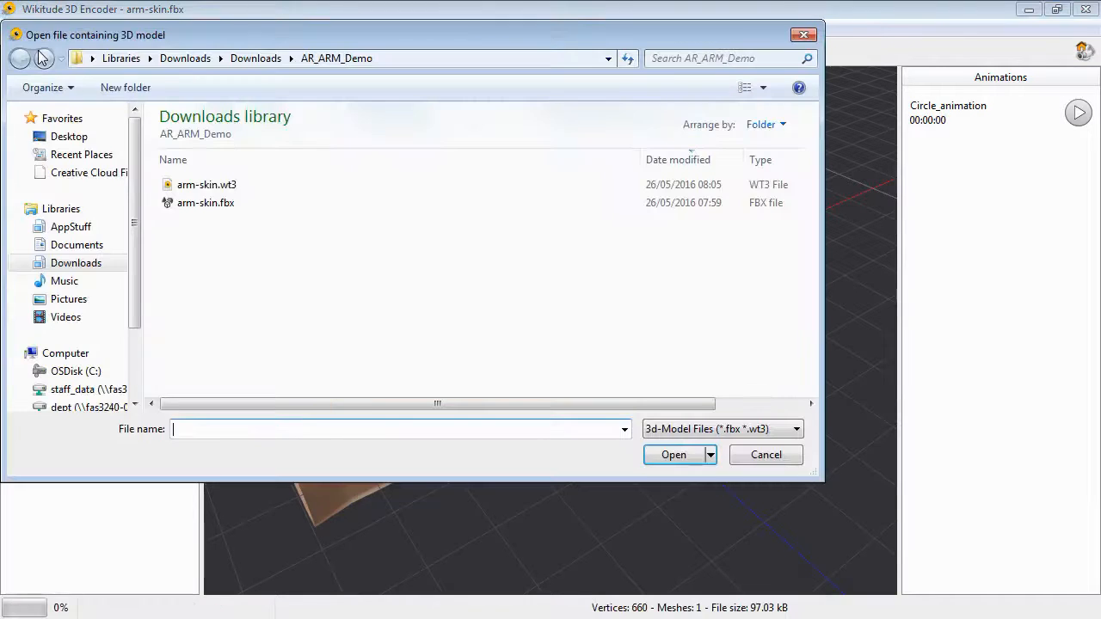
click(203, 185)
click(679, 455)
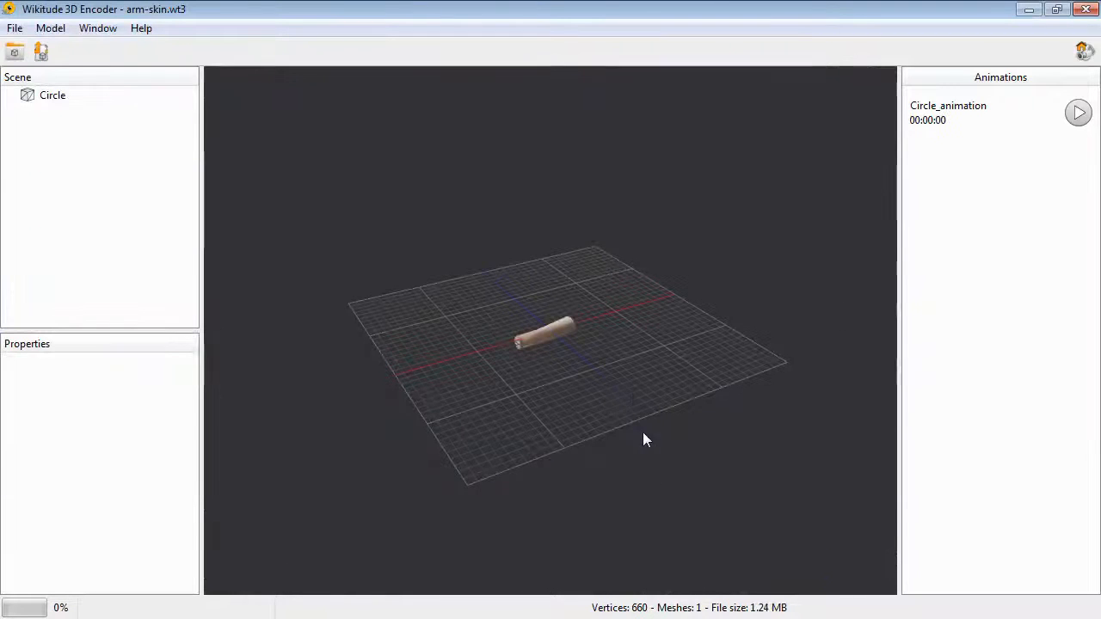
scroll(576, 360, up, 3)
drag(415, 309, 432, 358)
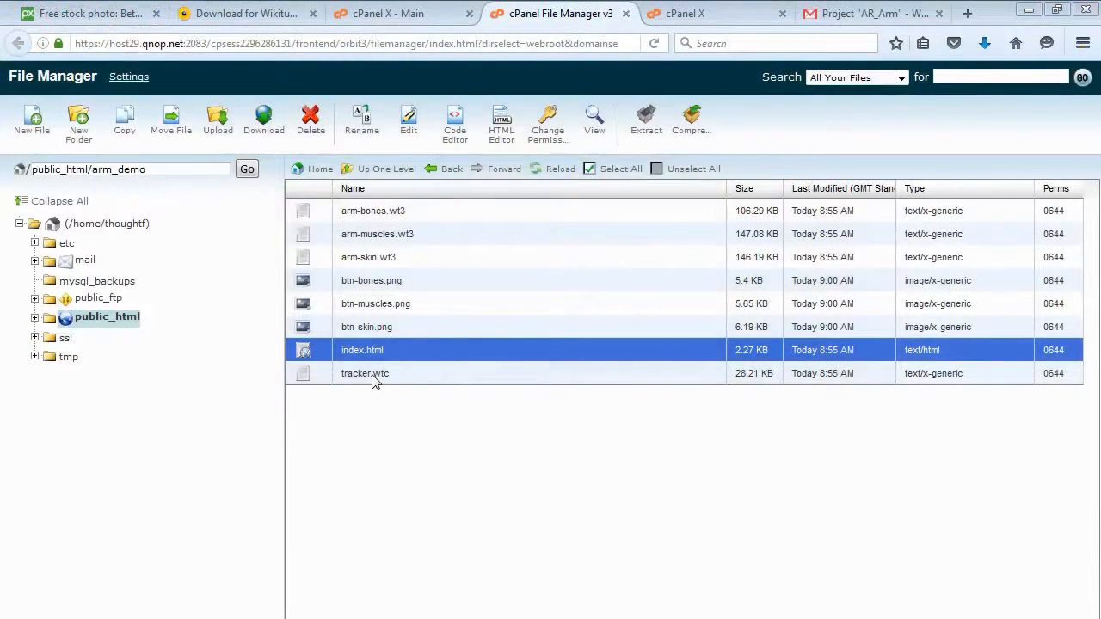
Review the AR files in the public_html/arm_demo folder of the cPanel File Manager.
click(374, 376)
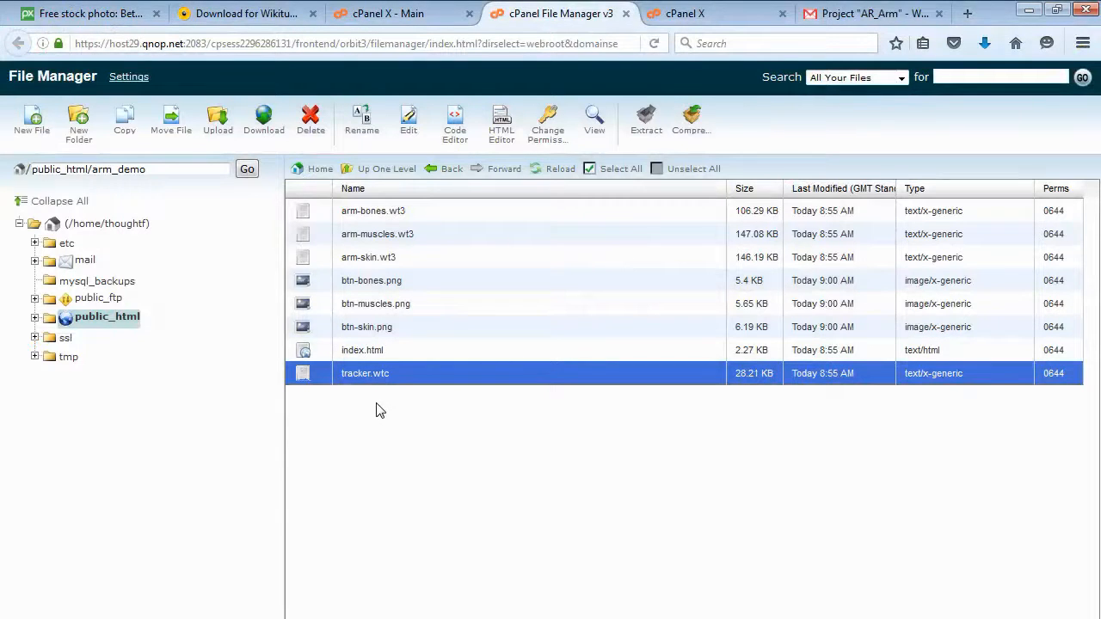
click(358, 219)
click(359, 235)
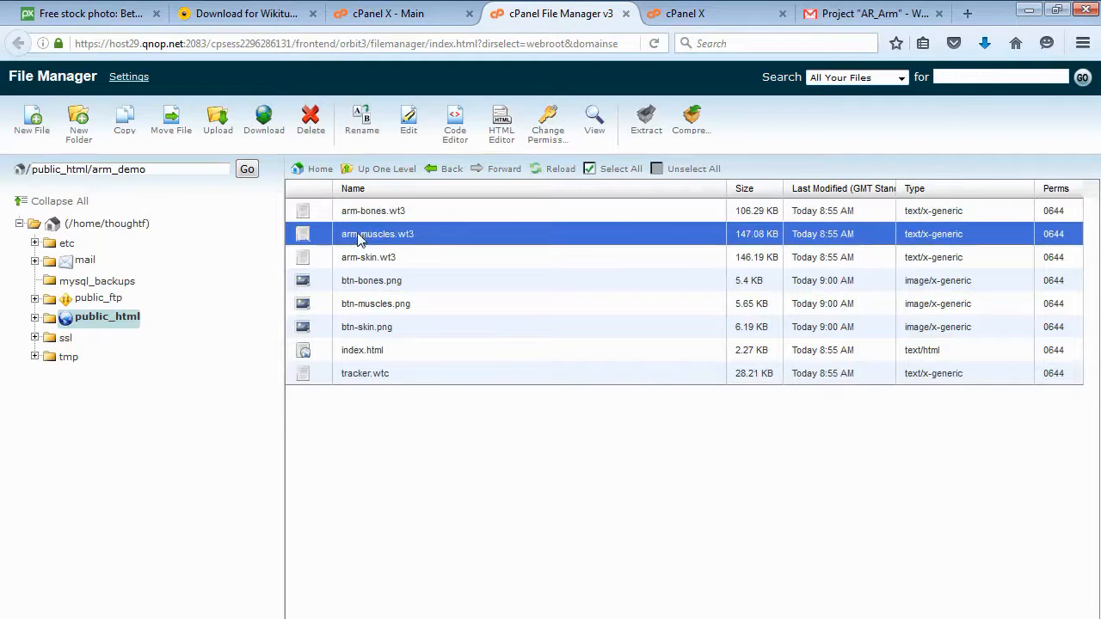
Select each file in the arm_demo folder in turn to go over the uploaded models, buttons, index and tracker.
click(365, 259)
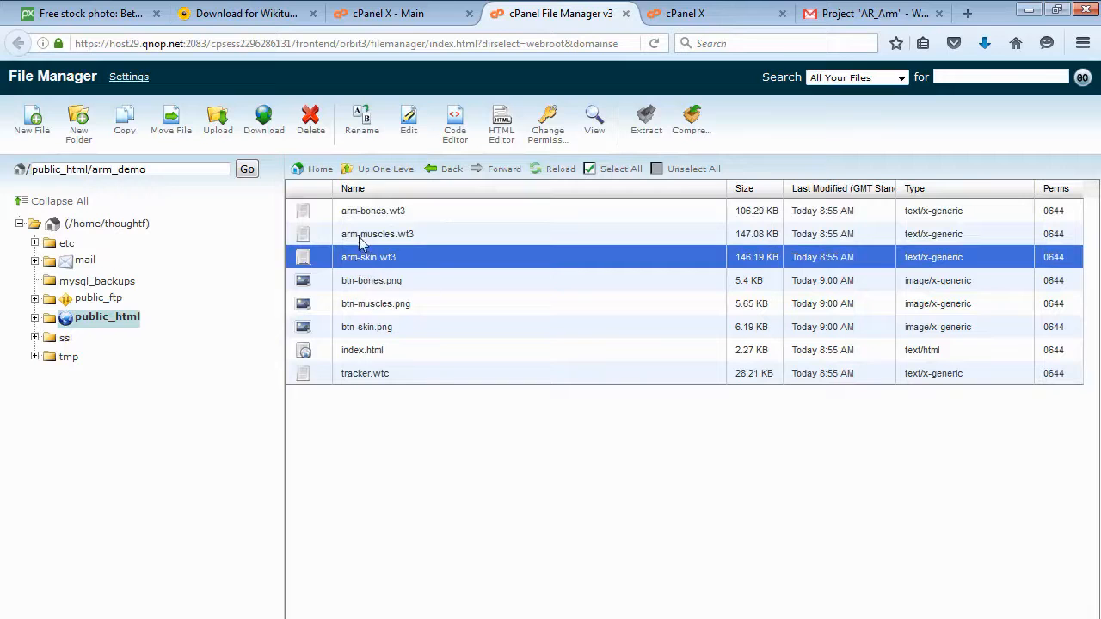
click(361, 241)
click(360, 215)
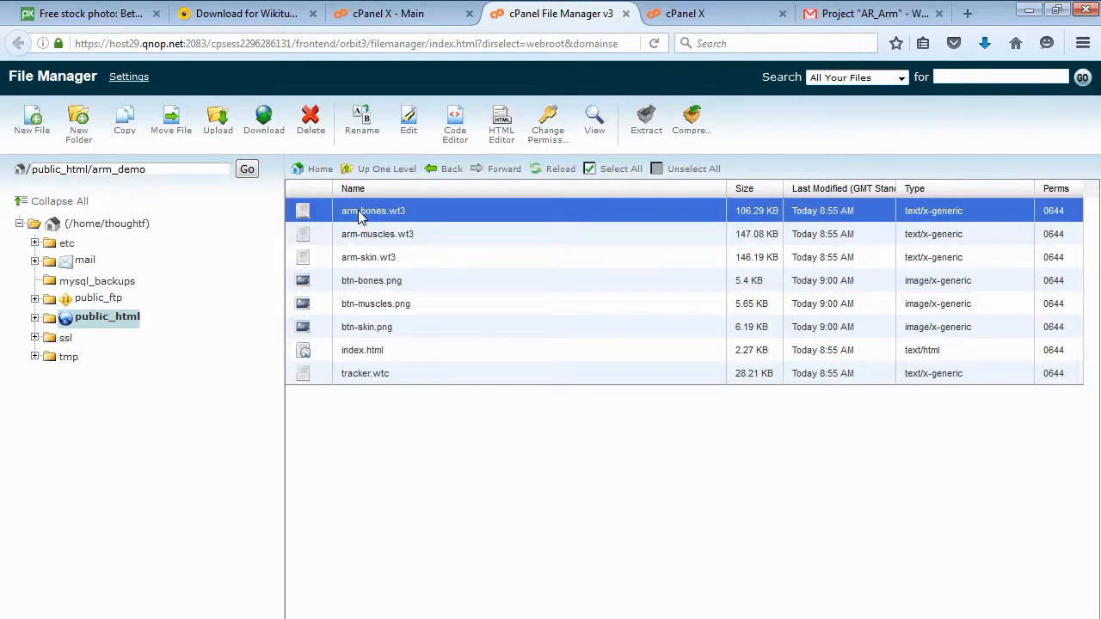
click(361, 284)
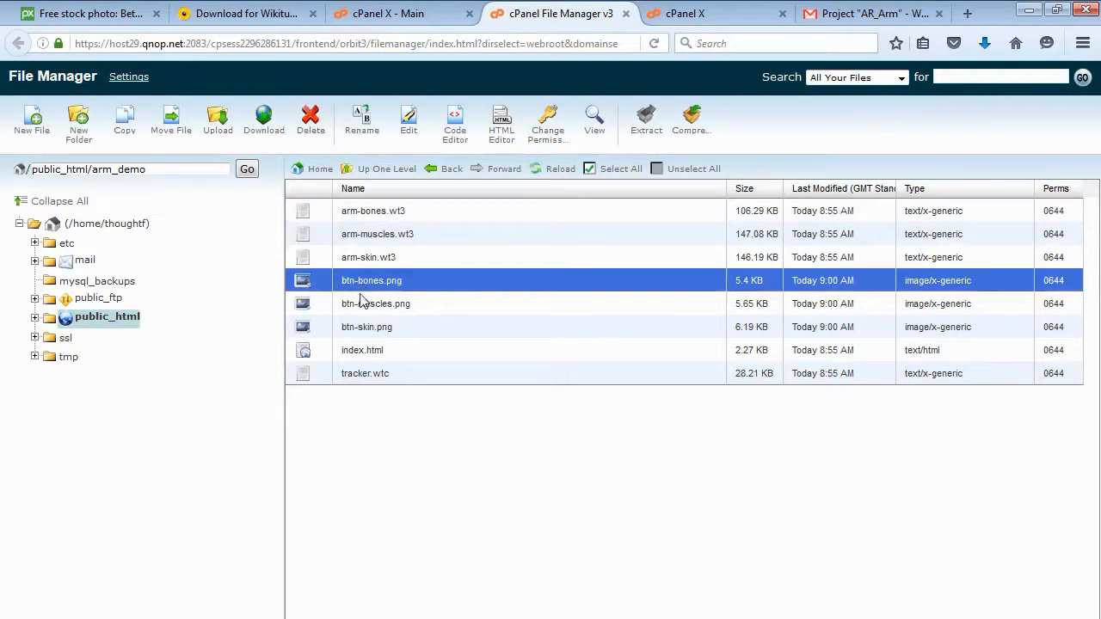
click(361, 306)
click(363, 329)
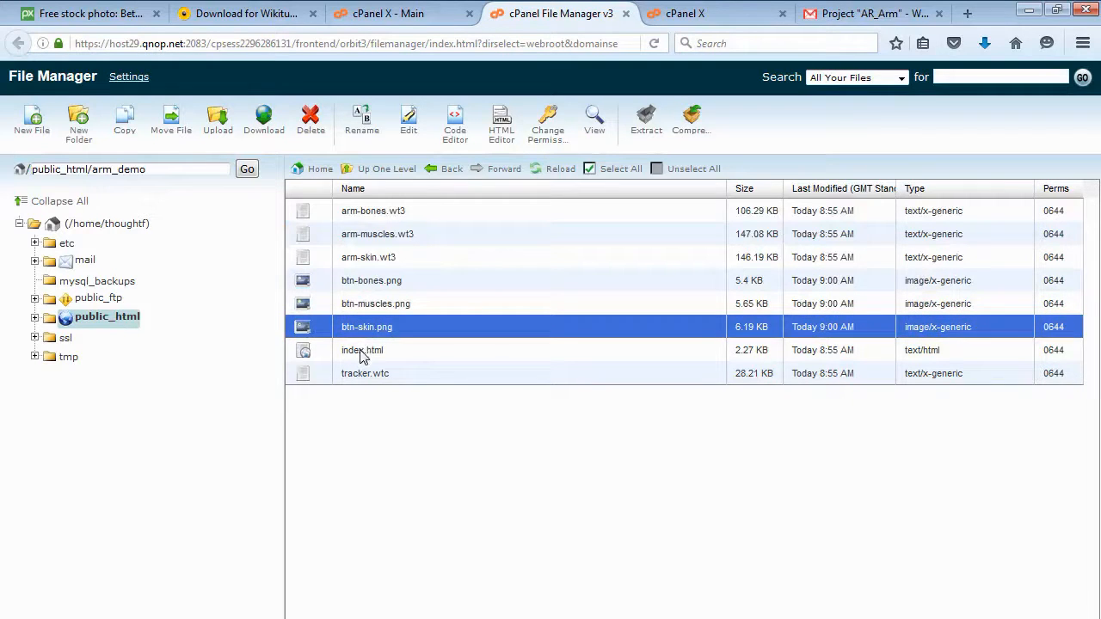
click(362, 354)
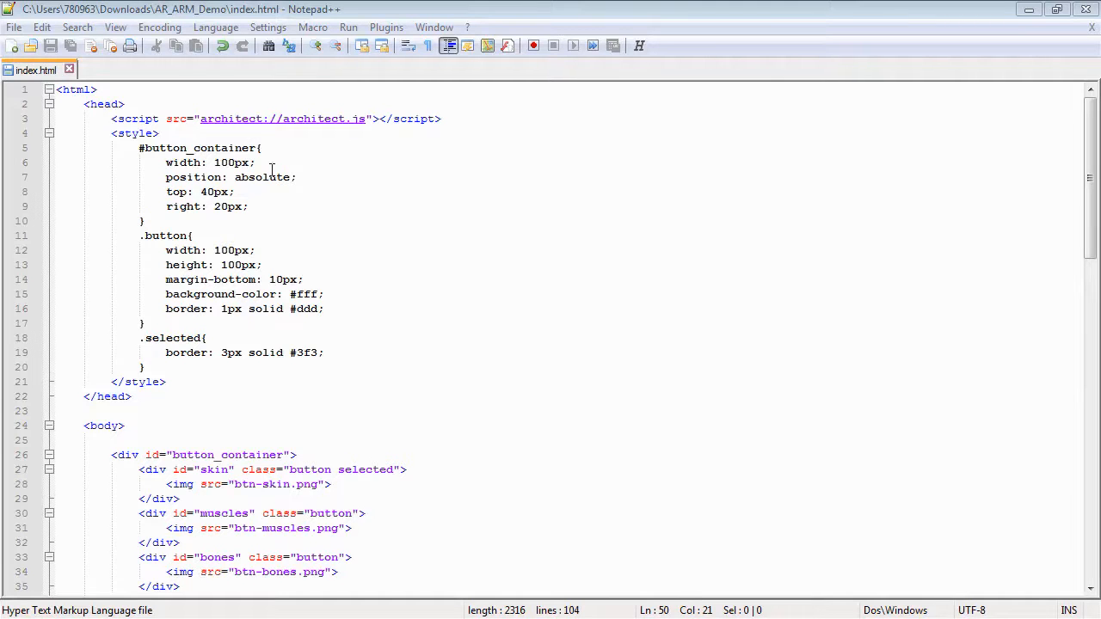
Remove the selected class from the skin button's div in index.html.
click(231, 322)
scroll(232, 320, down, 3)
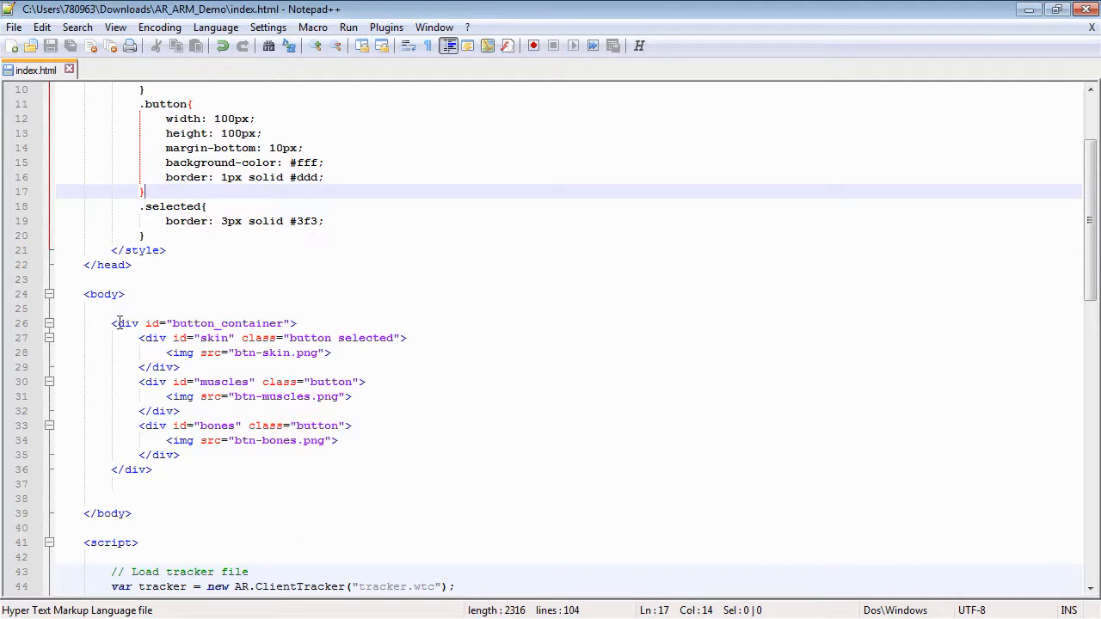
drag(140, 338, 198, 369)
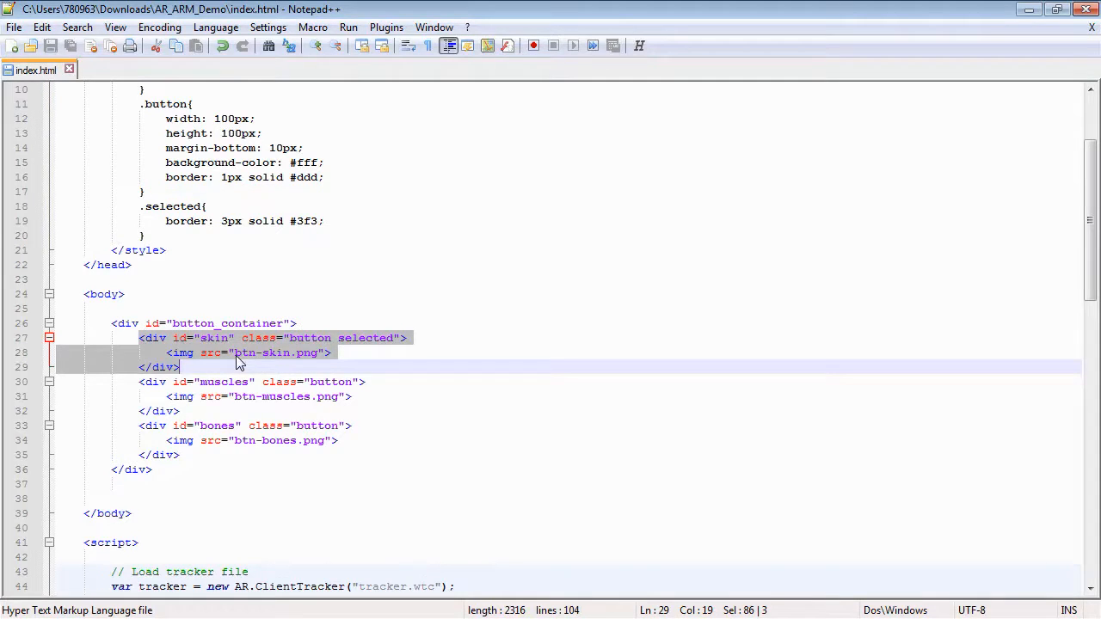
drag(339, 347, 394, 344)
key(Delete)
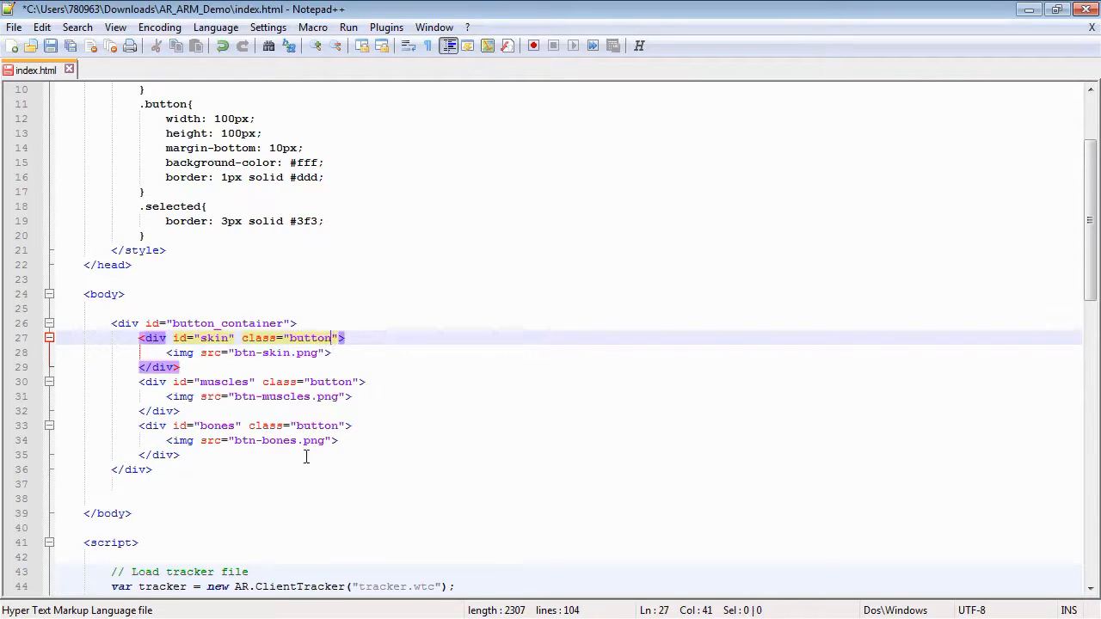
Review the script code that loads the tracker file and the bones, muscles and skin models with their scales.
click(130, 484)
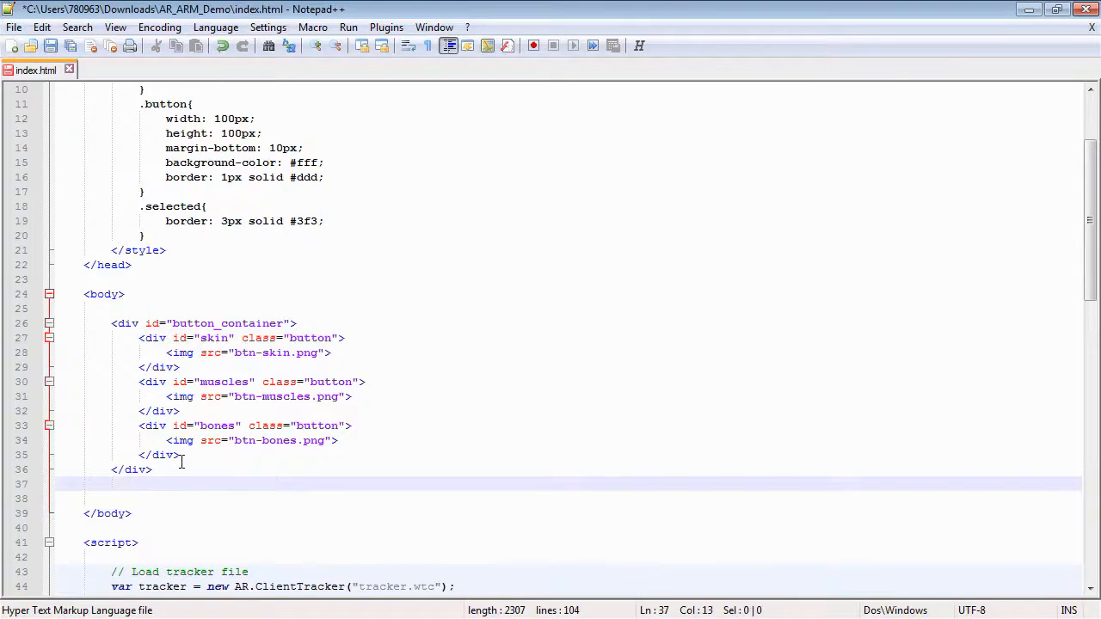
scroll(182, 462, down, 8)
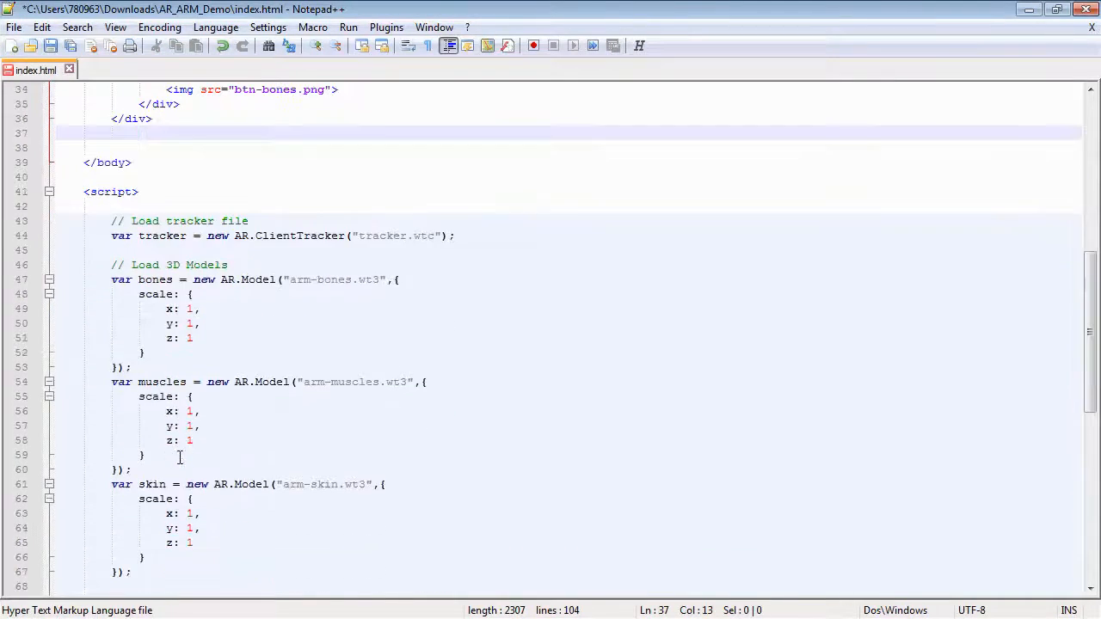
drag(358, 238, 437, 238)
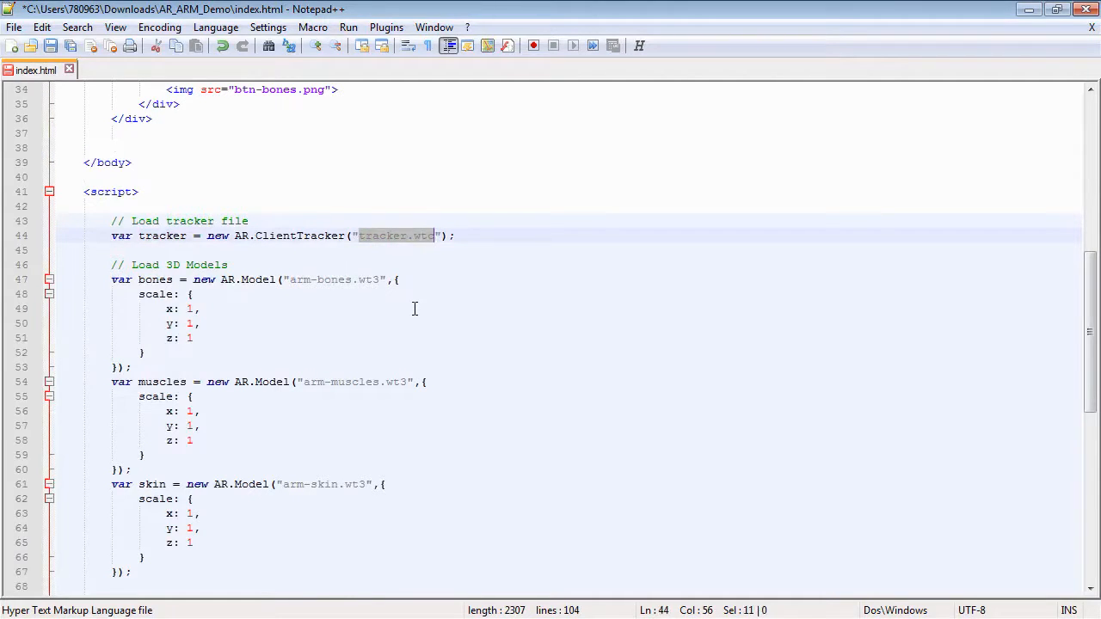
click(114, 251)
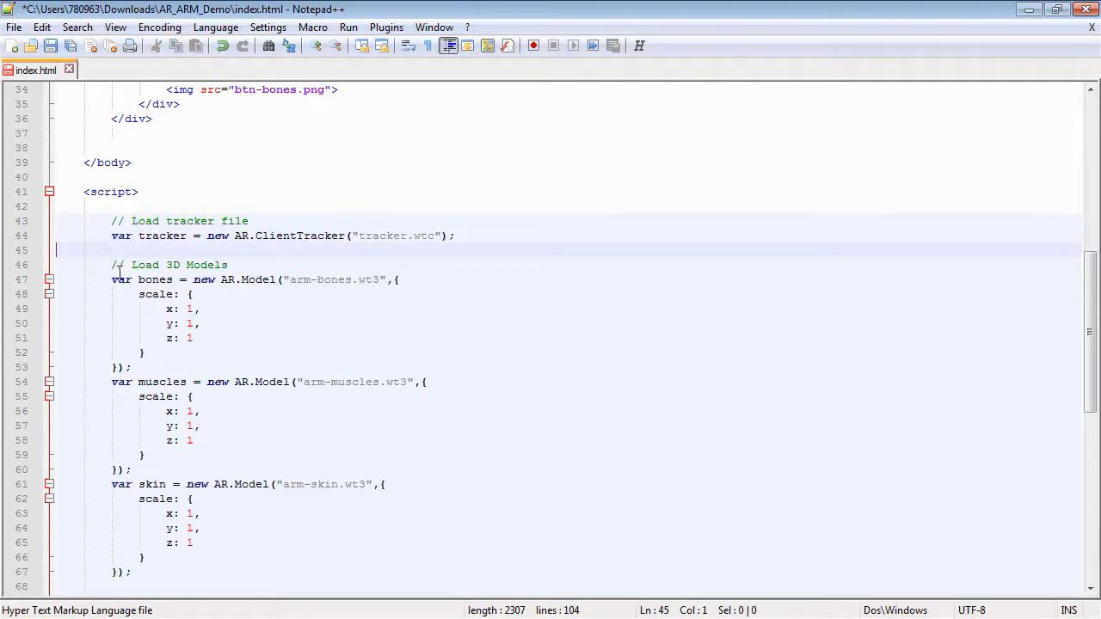
drag(112, 279, 131, 367)
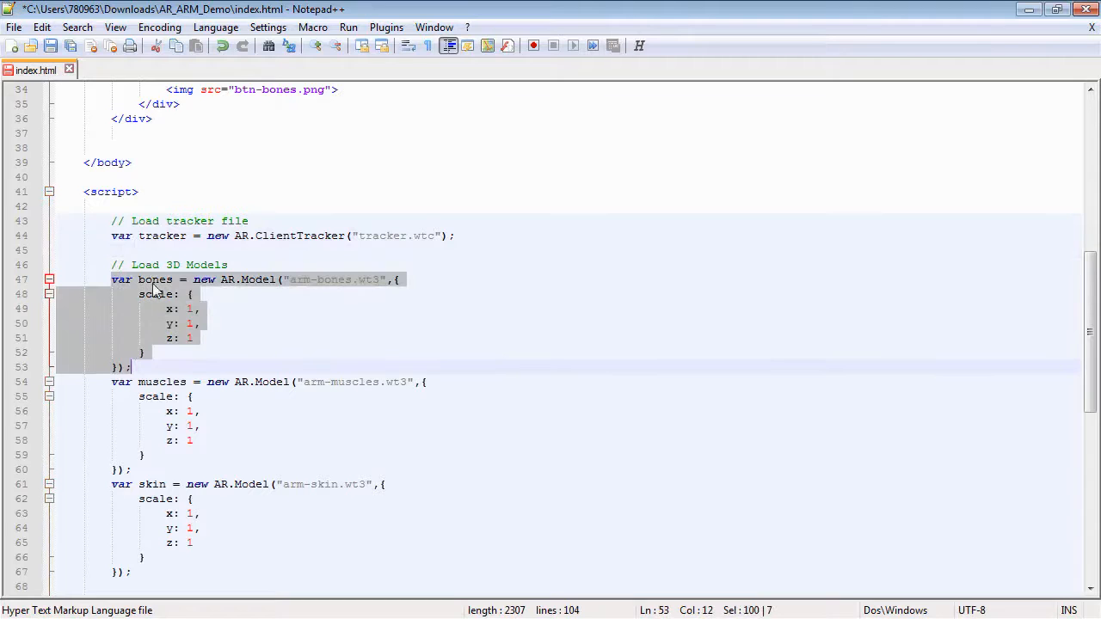
scroll(199, 308, down, 1)
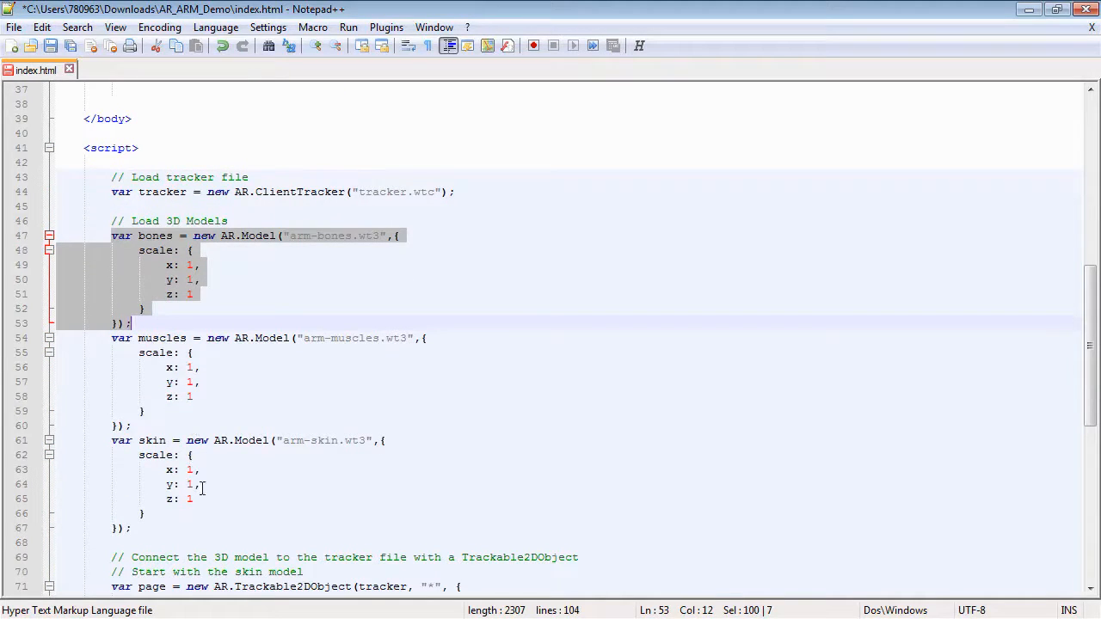
click(156, 513)
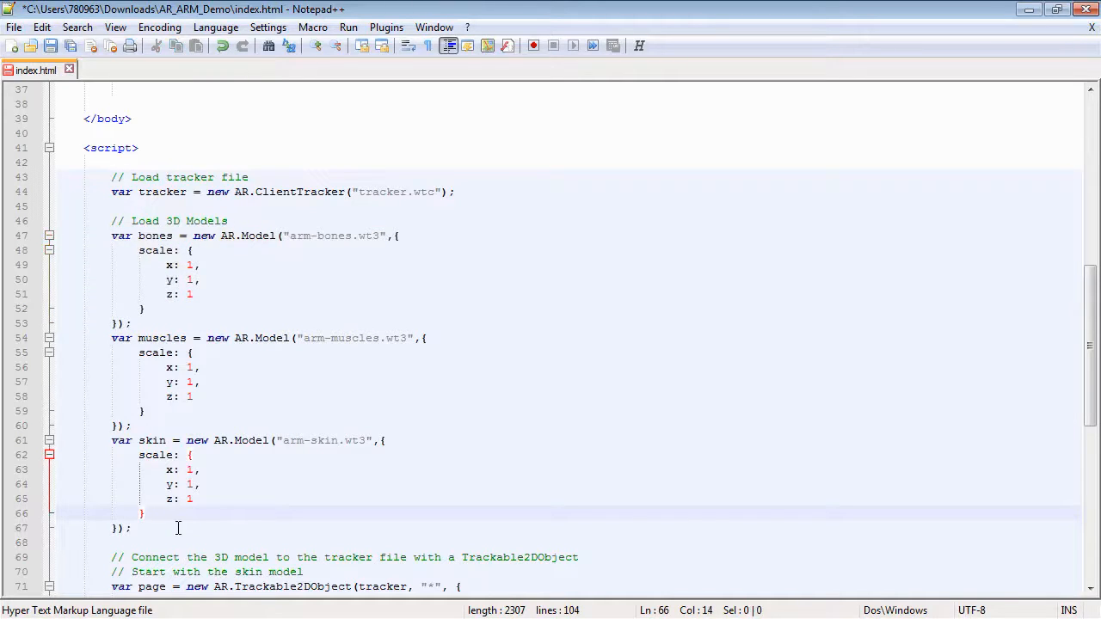
double_click(188, 265)
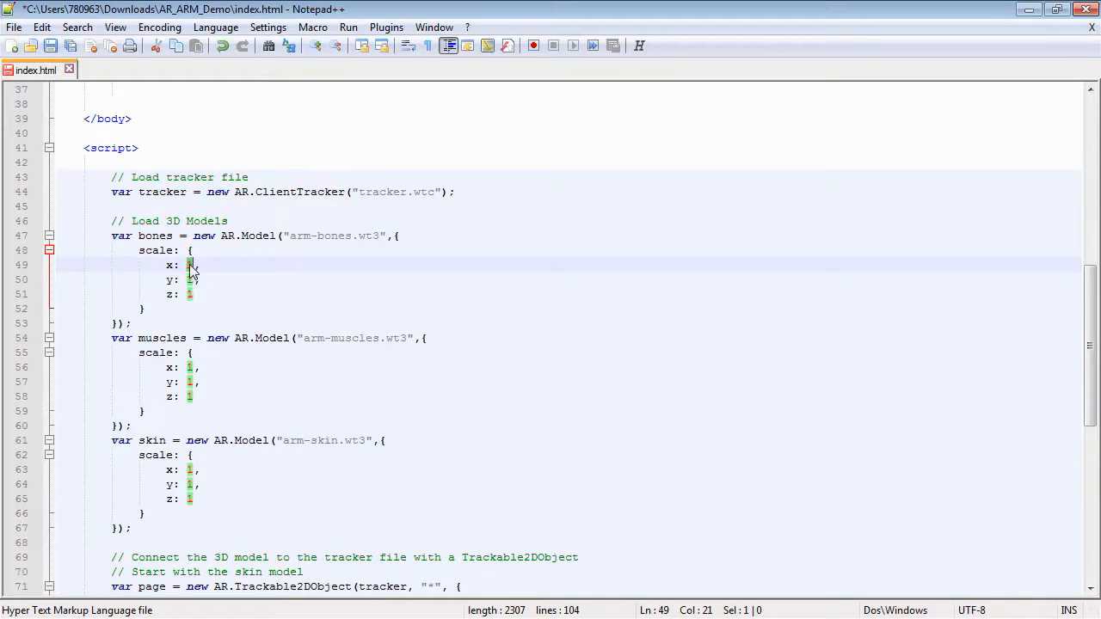
click(195, 294)
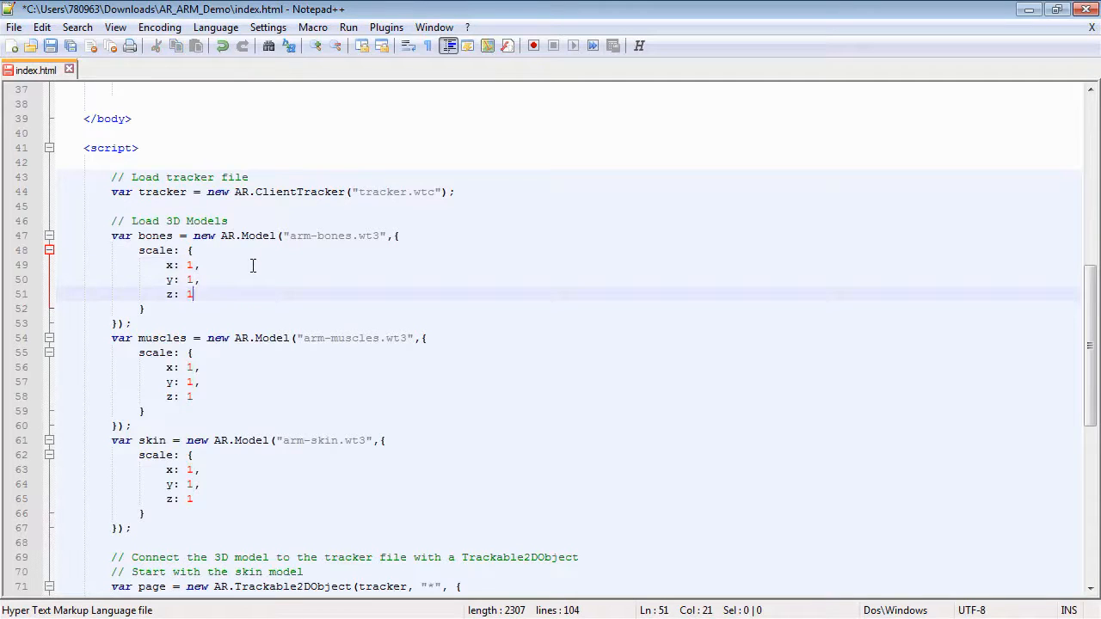
scroll(253, 266, down, 1)
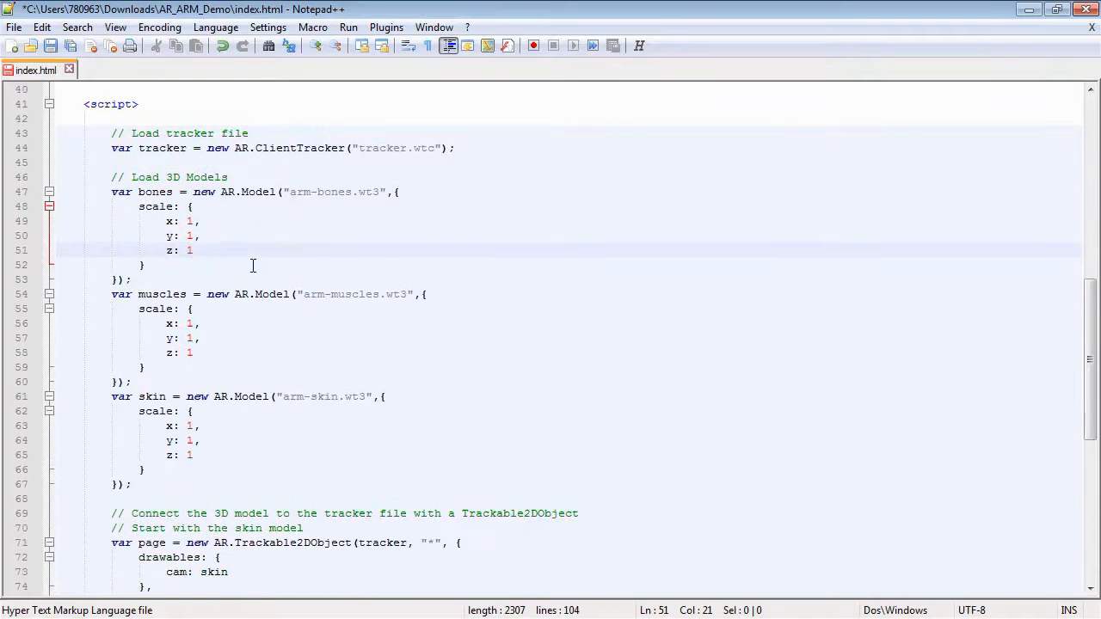
scroll(253, 266, down, 1)
scroll(252, 266, down, 7)
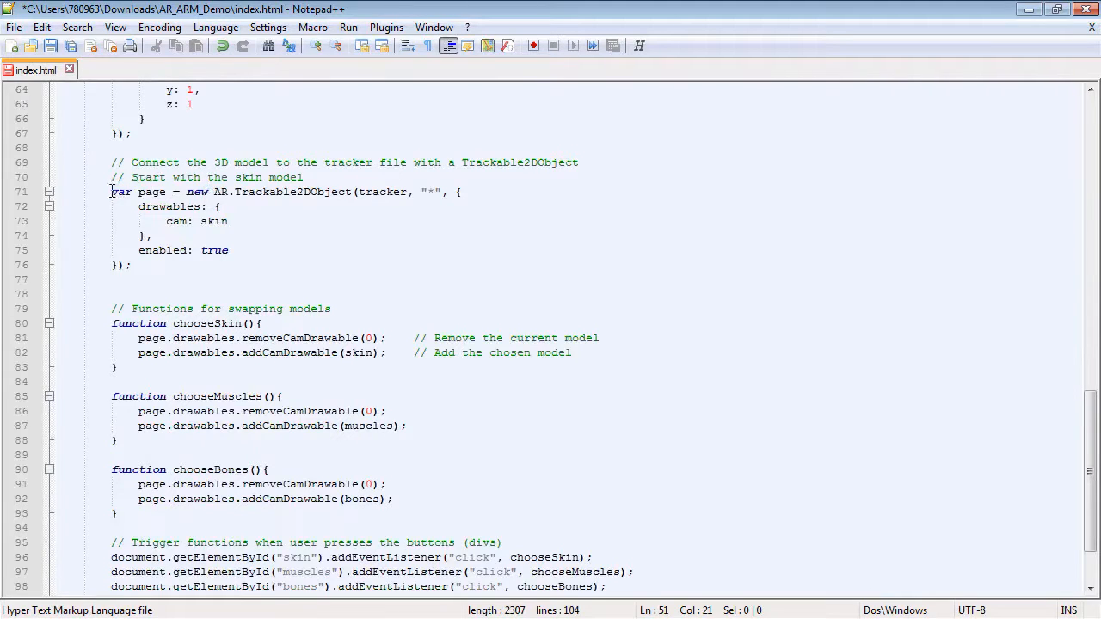
Review how the initial skin drawable and the button click listeners connect to the model swap functions.
drag(200, 222, 229, 222)
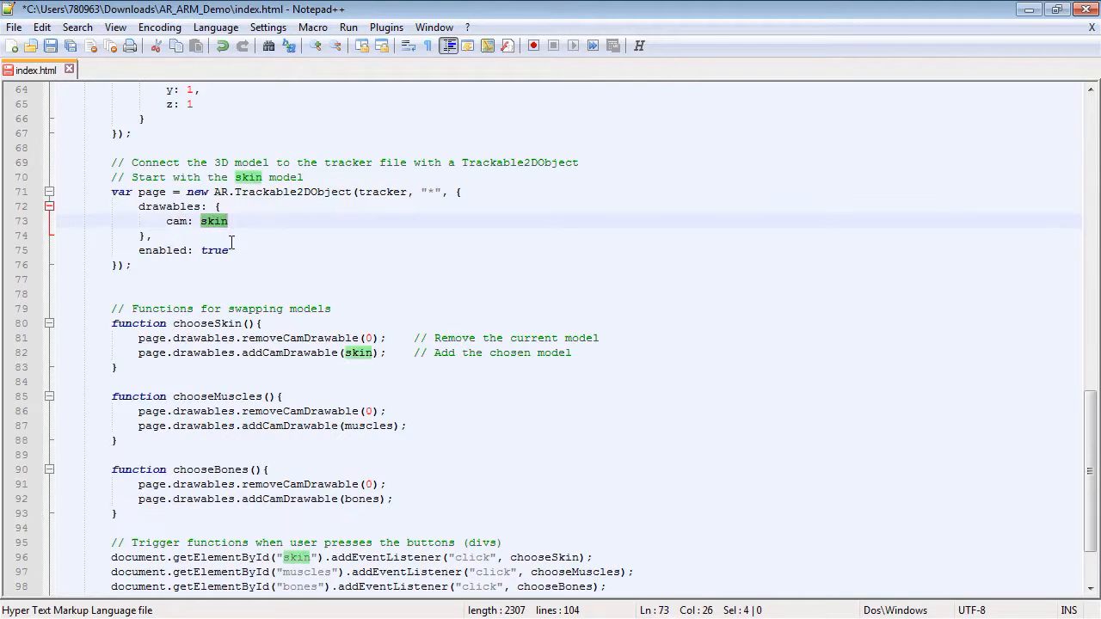
scroll(230, 244, up, 6)
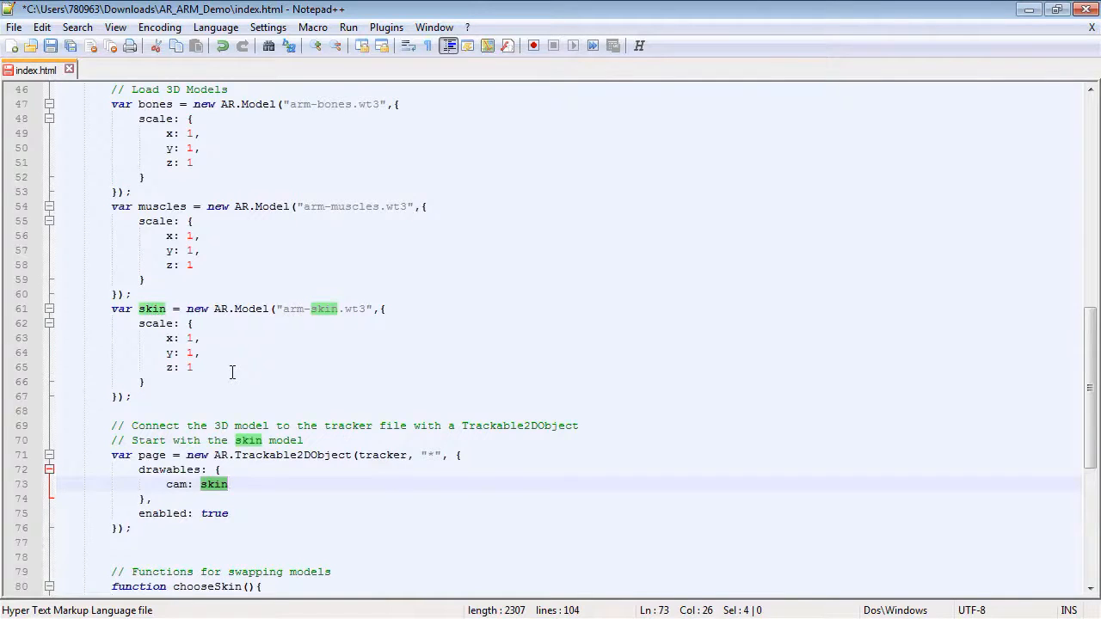
scroll(232, 372, down, 1)
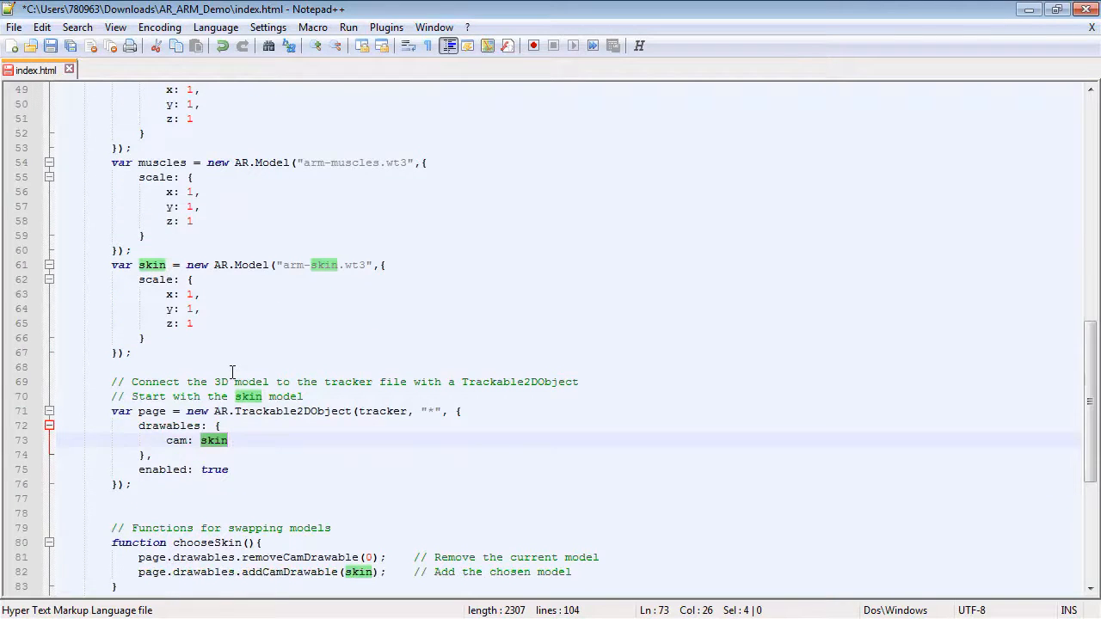
scroll(286, 299, down, 2)
scroll(286, 298, down, 2)
click(284, 302)
scroll(284, 302, down, 3)
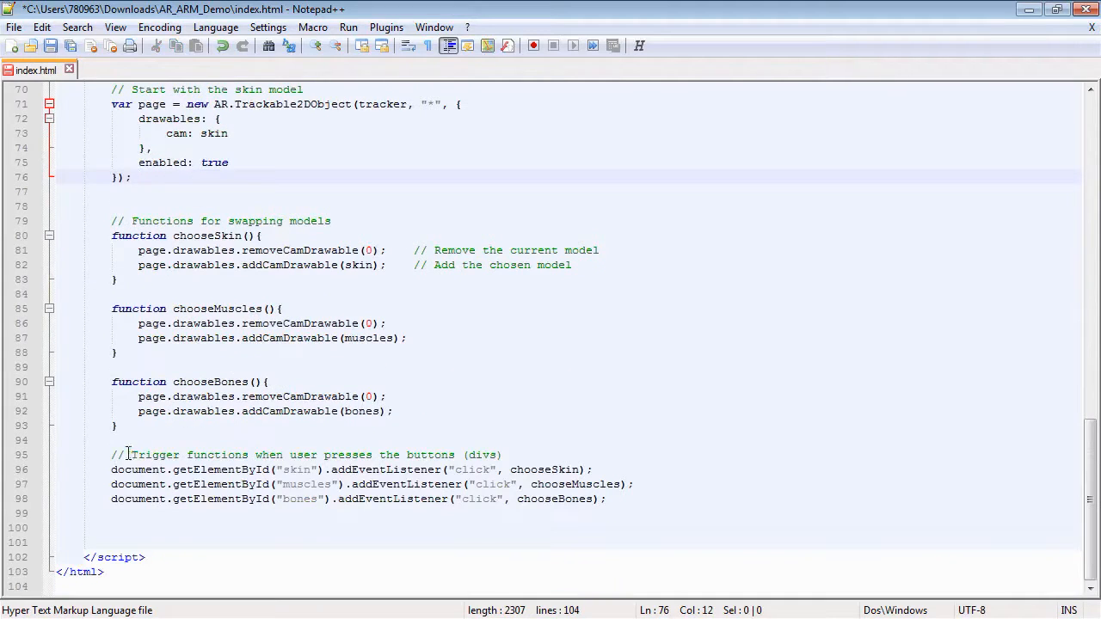
drag(113, 470, 594, 476)
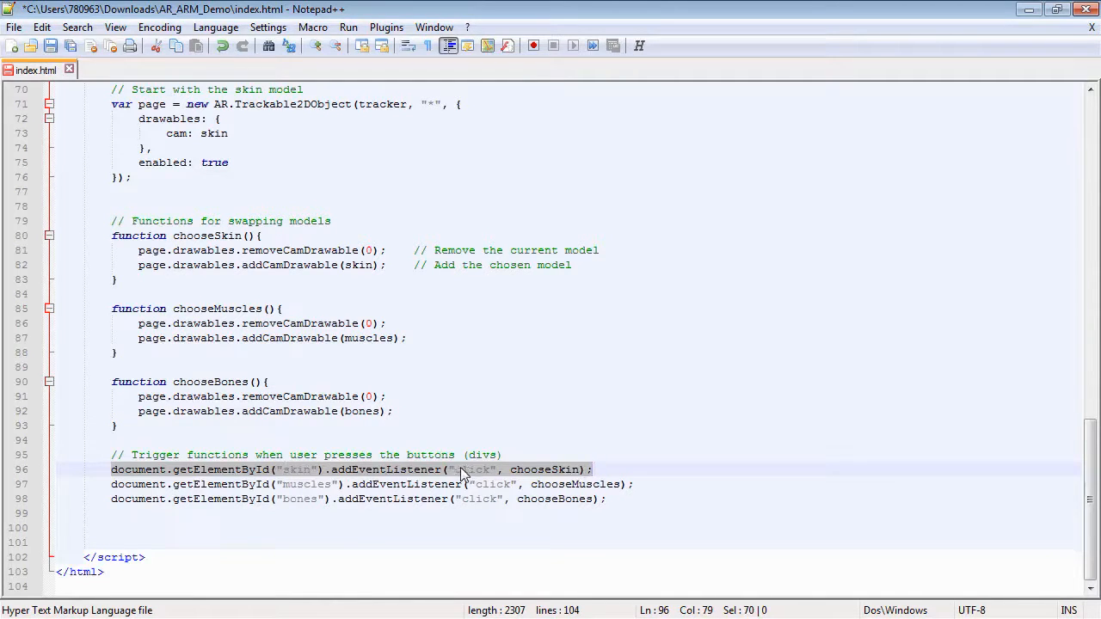
click(573, 471)
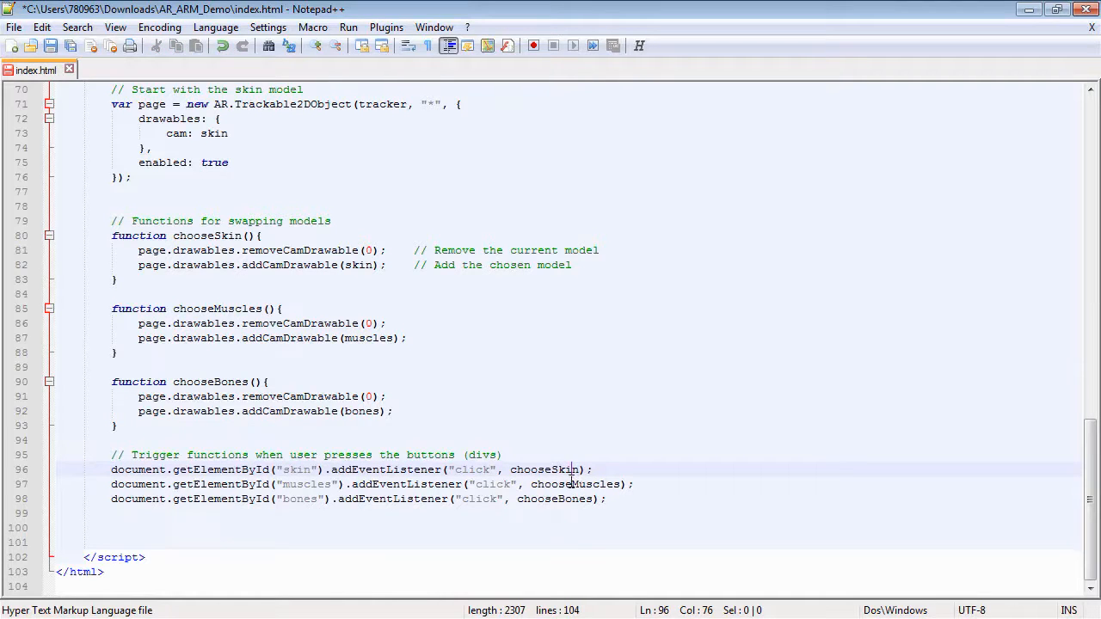
drag(511, 471, 583, 472)
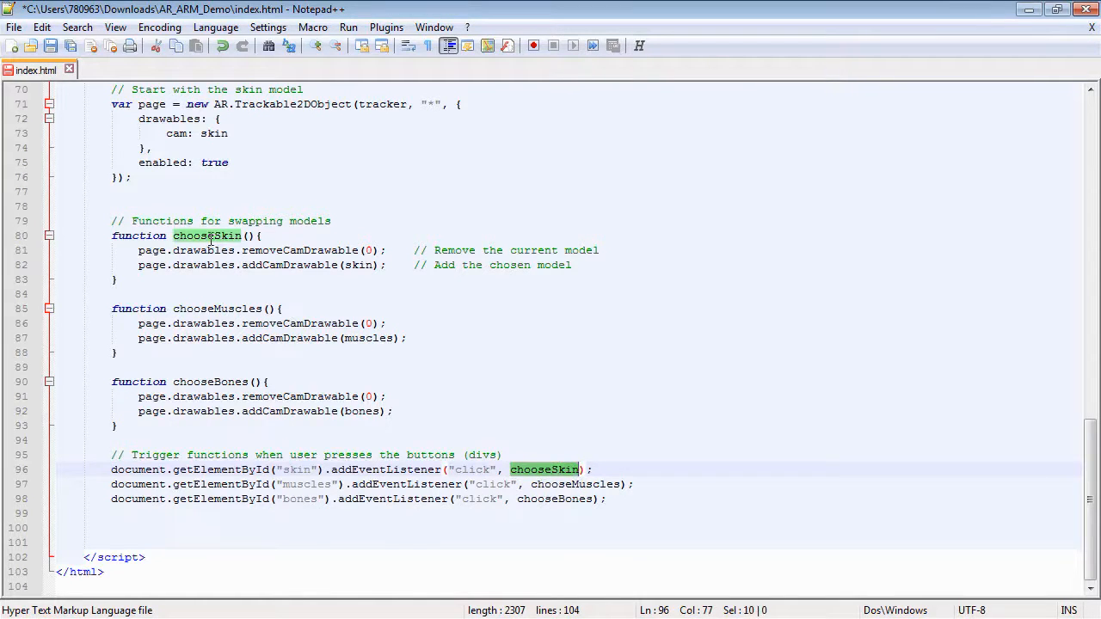
click(199, 265)
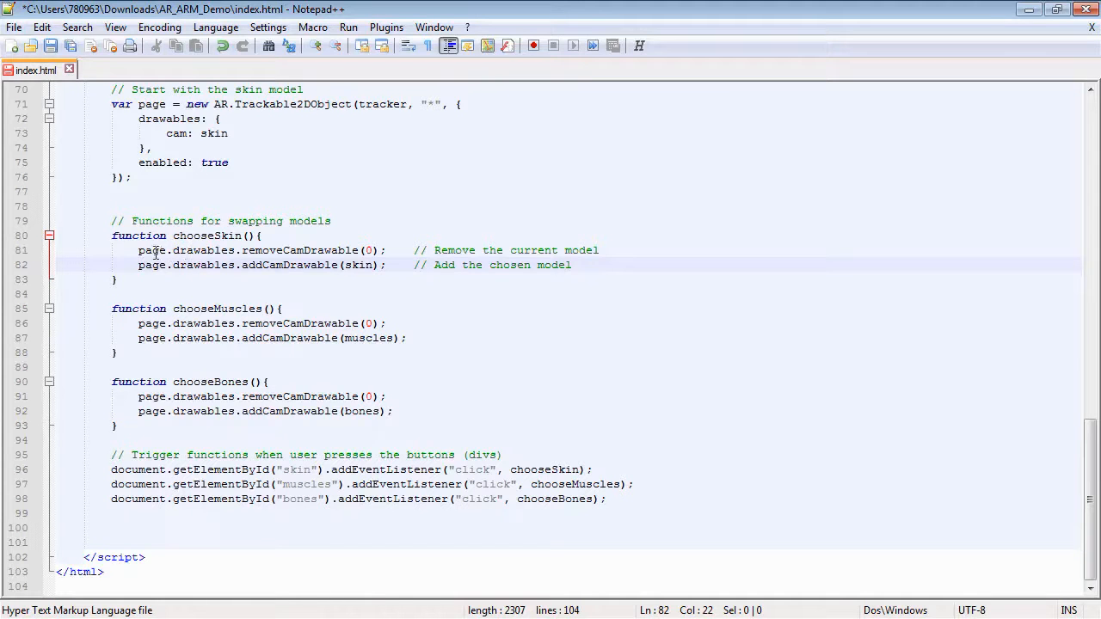
Examine the chooseSkin function's calls that remove the current cam drawable and add the chosen model.
drag(138, 104, 202, 117)
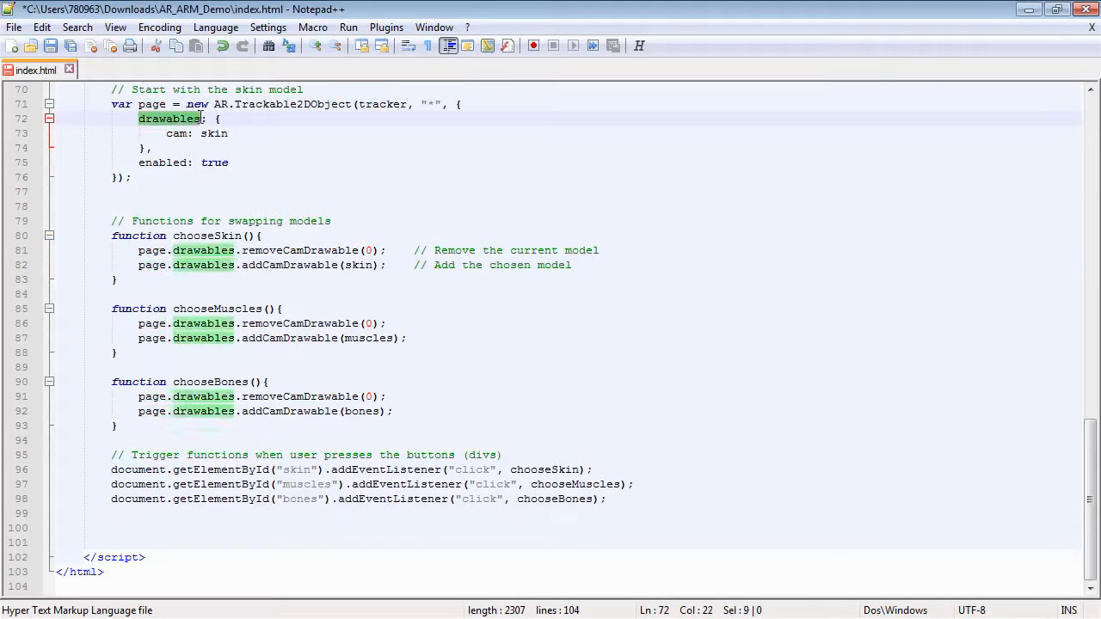
click(166, 136)
key(shift+Right)
key(shift+Right)
key(shift+Right)
key(shift+Right)
key(shift+Right)
key(shift+Right)
key(shift+Right)
key(shift+Right)
key(shift+Right)
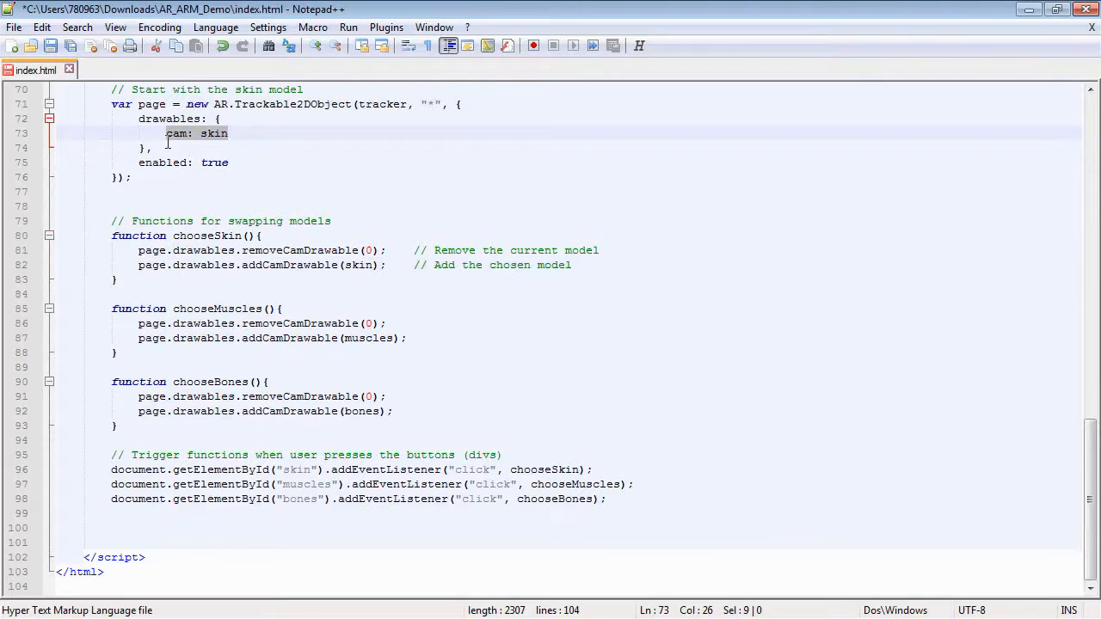
click(200, 250)
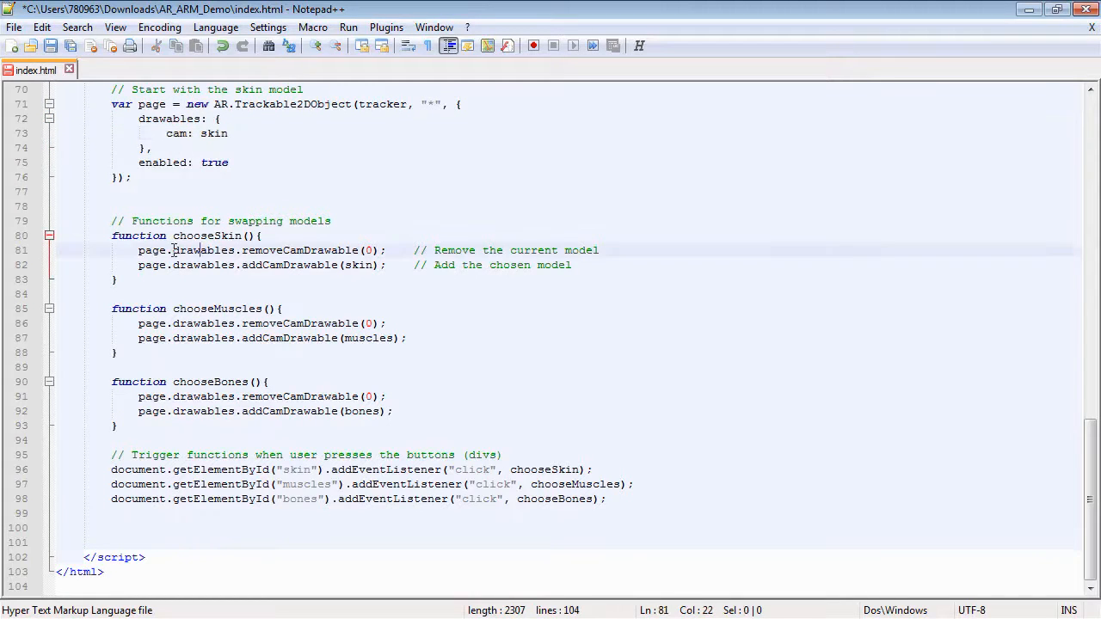
drag(243, 251, 355, 248)
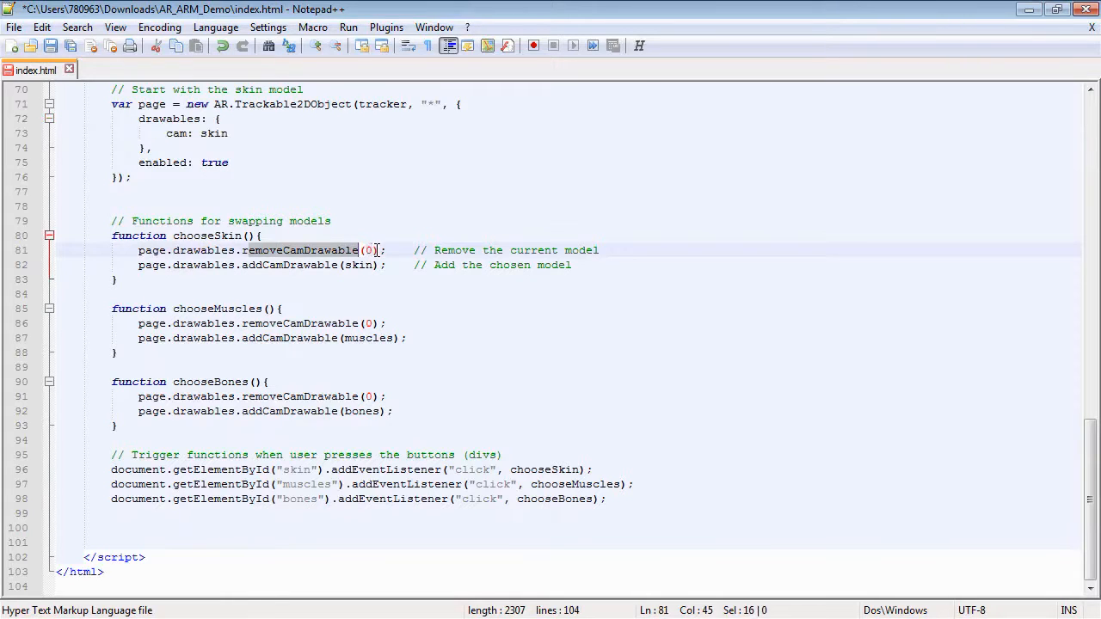
double_click(366, 251)
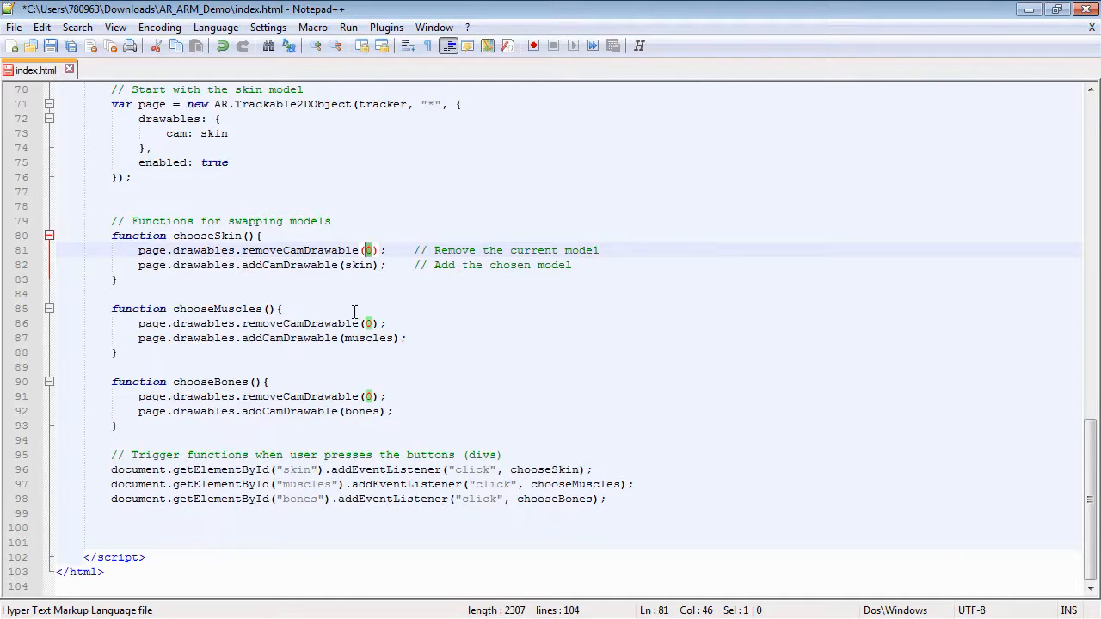
click(378, 265)
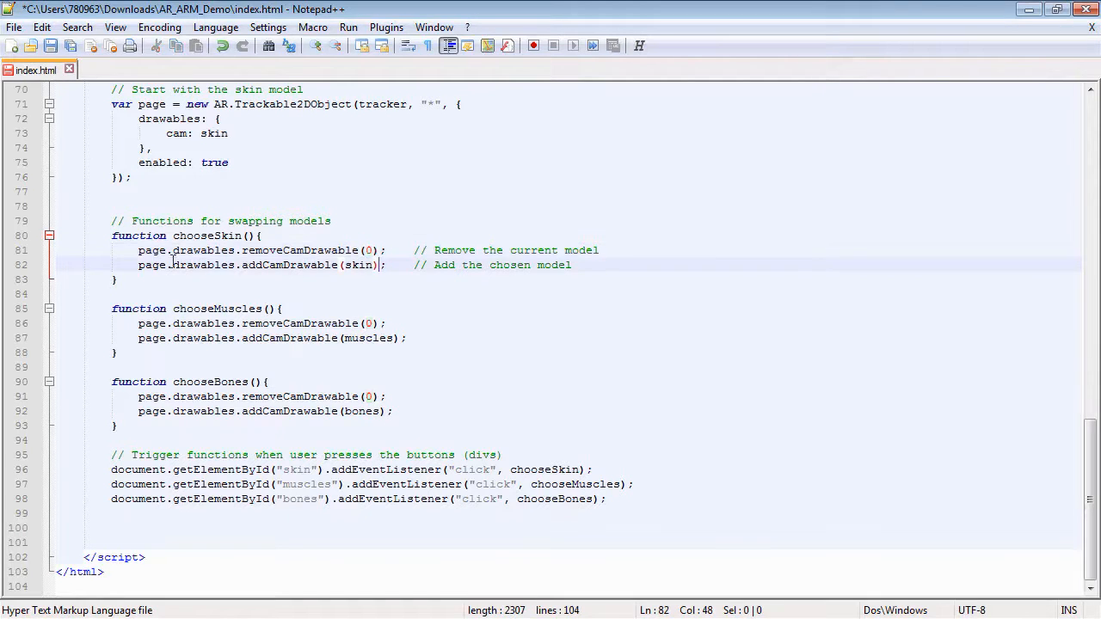
drag(244, 266, 340, 266)
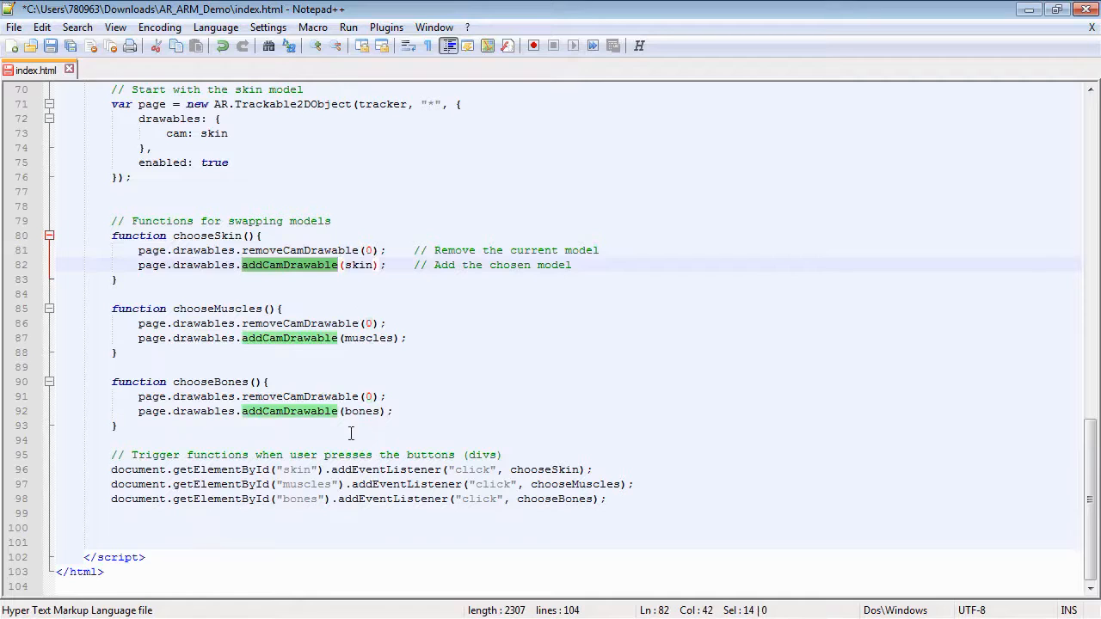
click(134, 426)
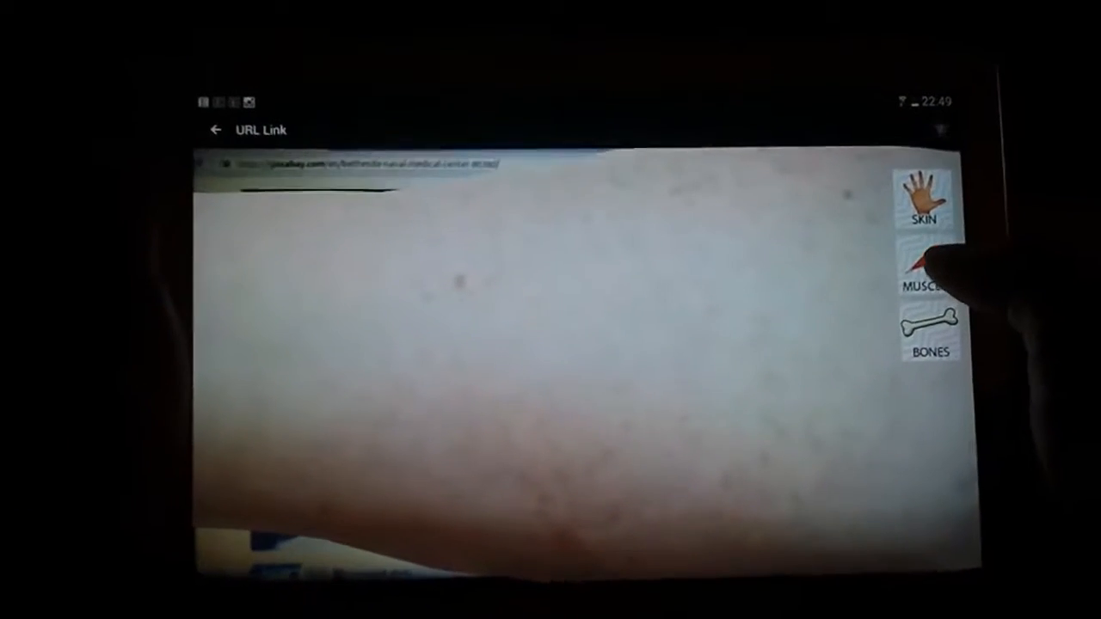
click(899, 267)
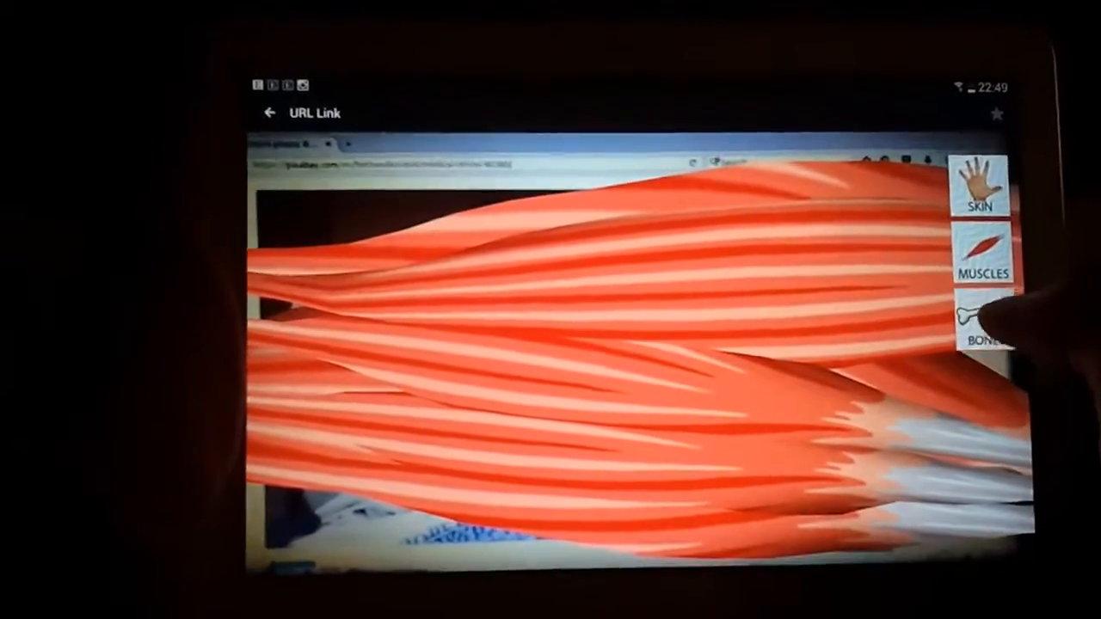
click(981, 316)
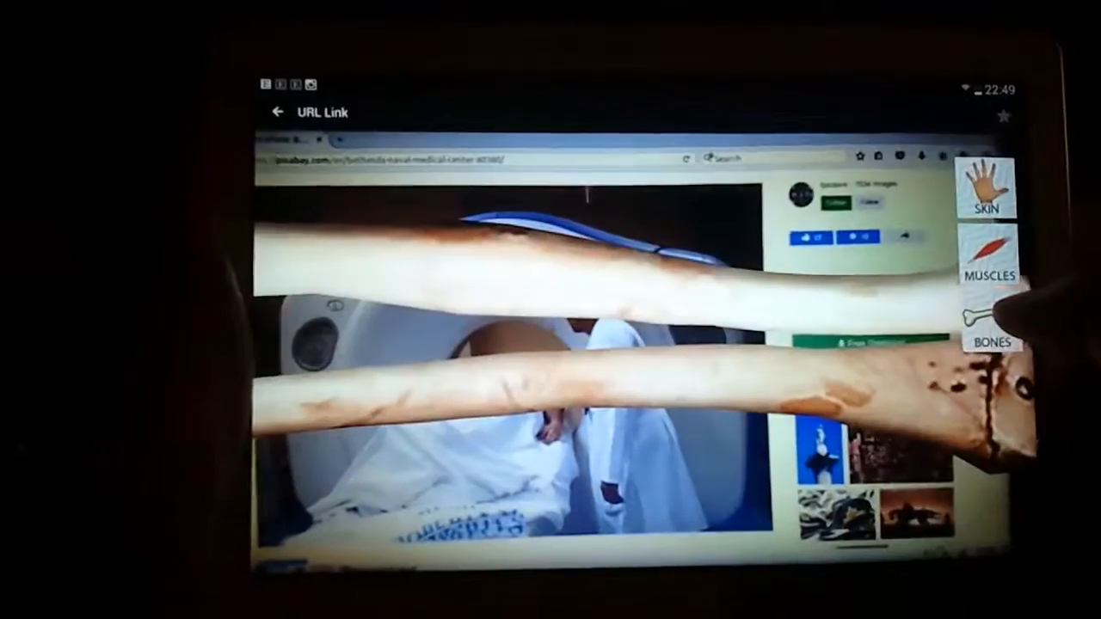
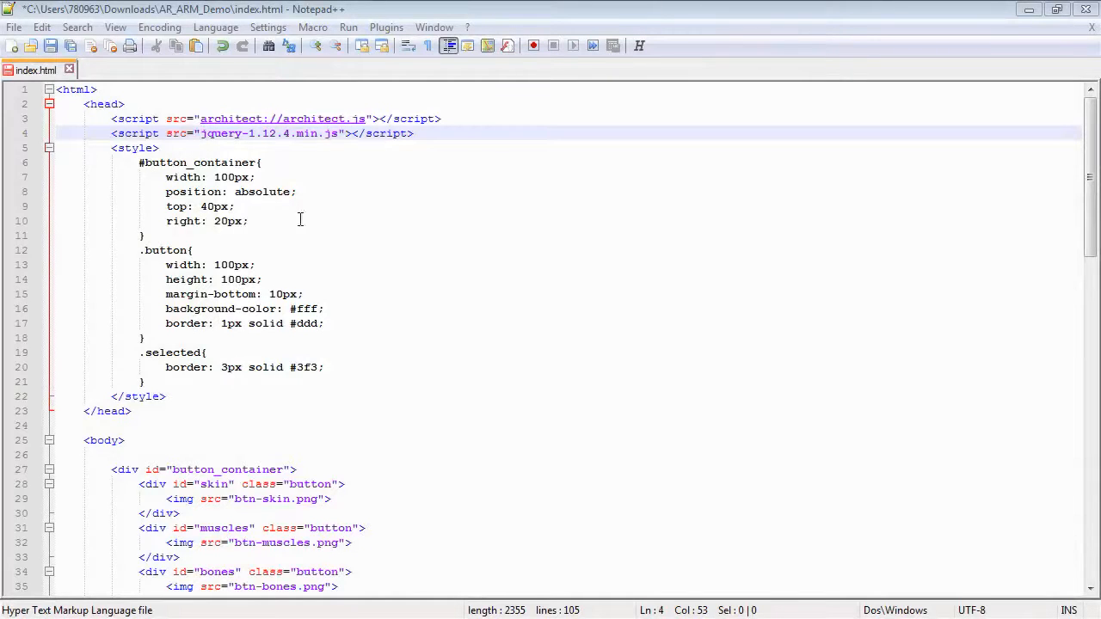
Add the selected class back to the skin button's div in the body markup.
click(151, 379)
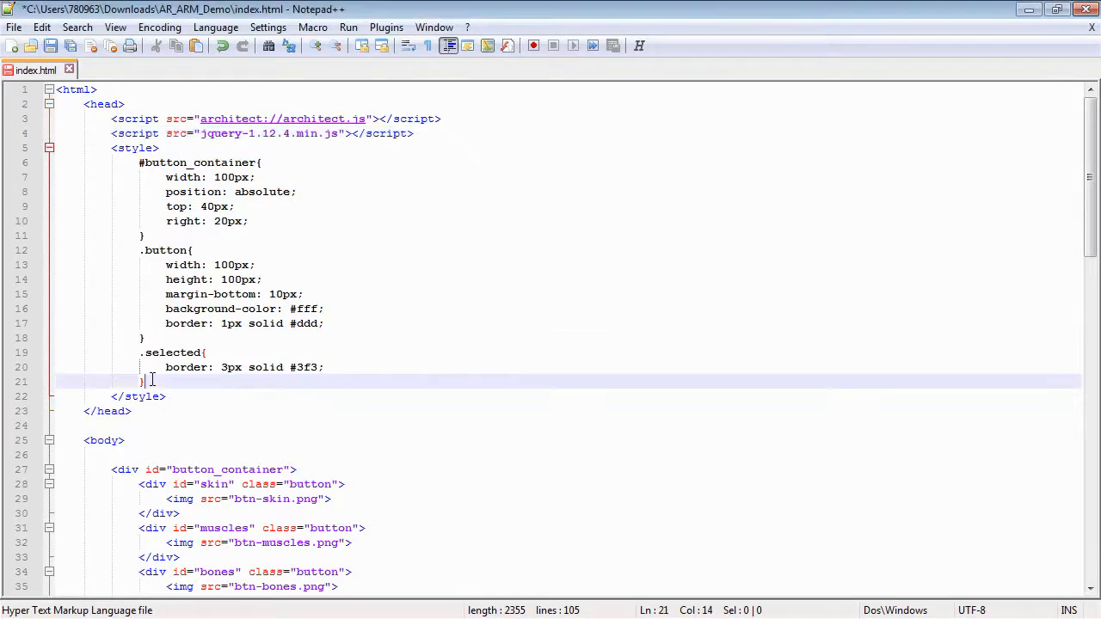
scroll(151, 379, down, 1)
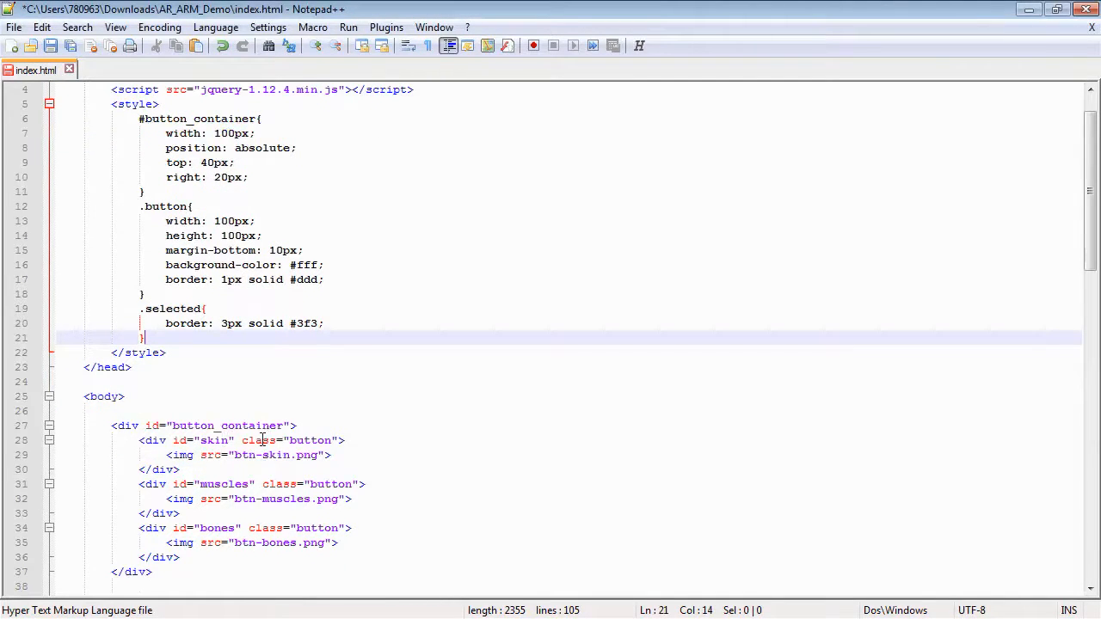
click(332, 440)
text(selected)
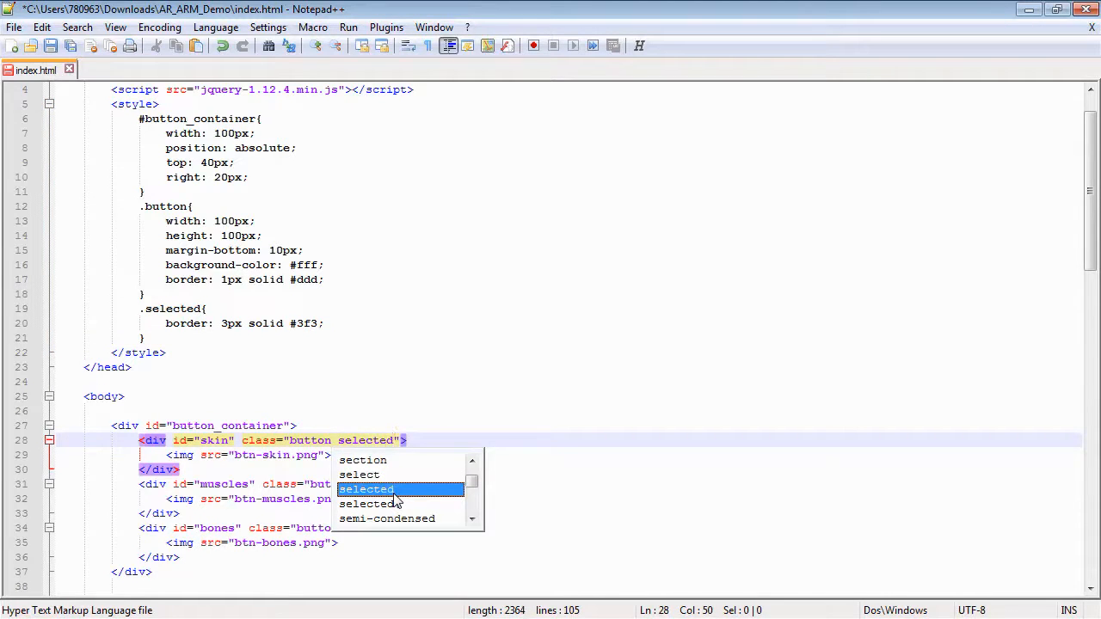
click(536, 441)
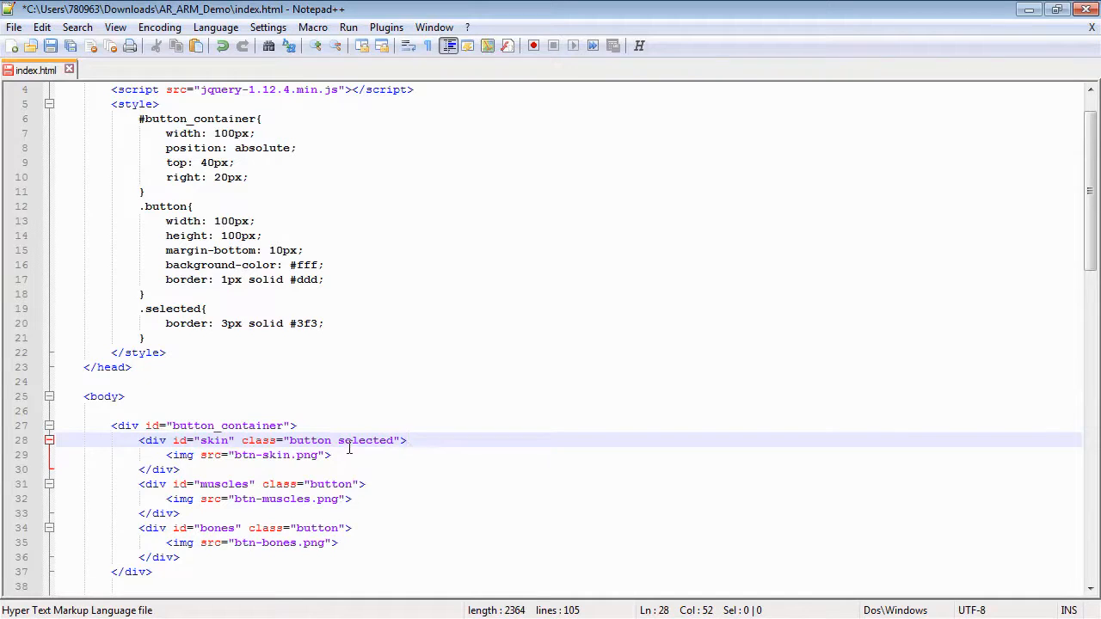
In chooseSkin, add a line removing the selected class from all .button elements, commented 'Remove class from all buttons'.
scroll(422, 486, down, 15)
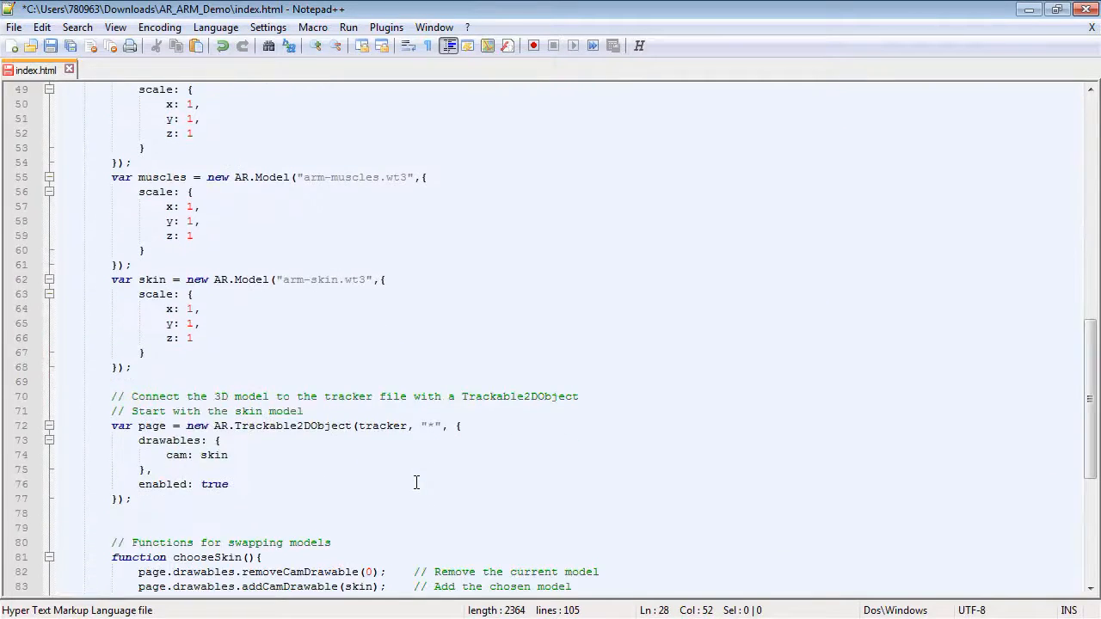
scroll(416, 483, down, 6)
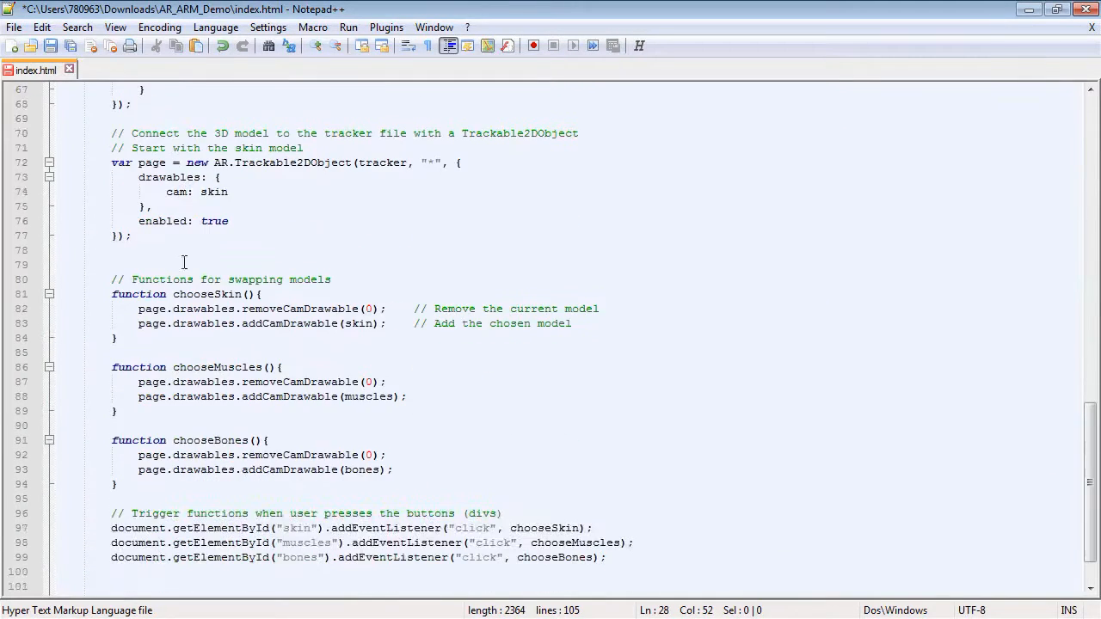
click(582, 324)
key(Return)
key(Return)
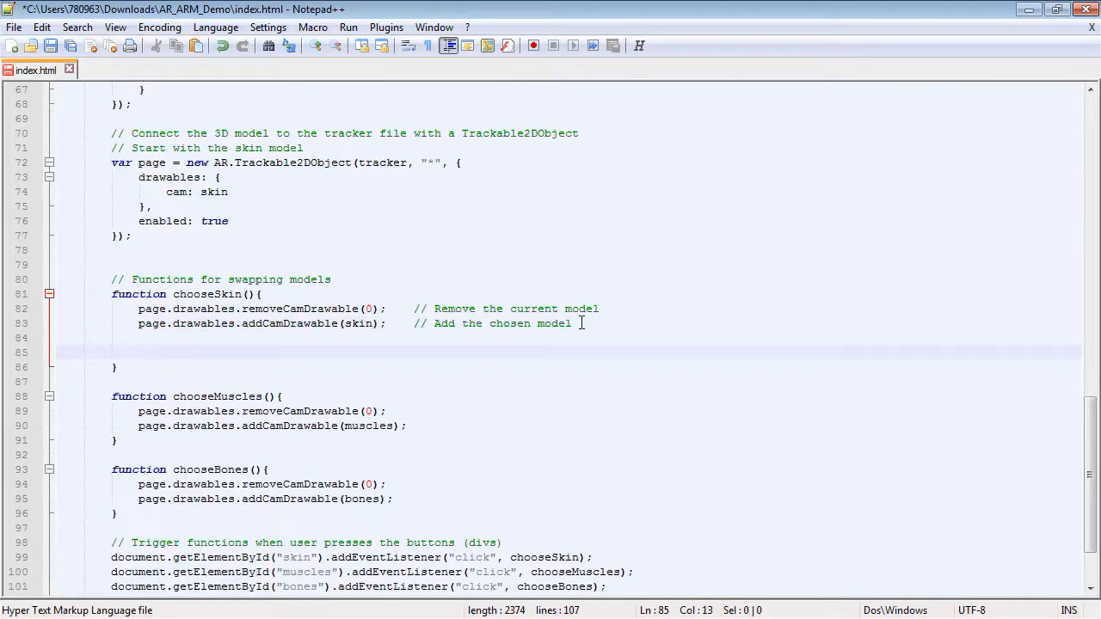
text($()
text(')
text(.button)
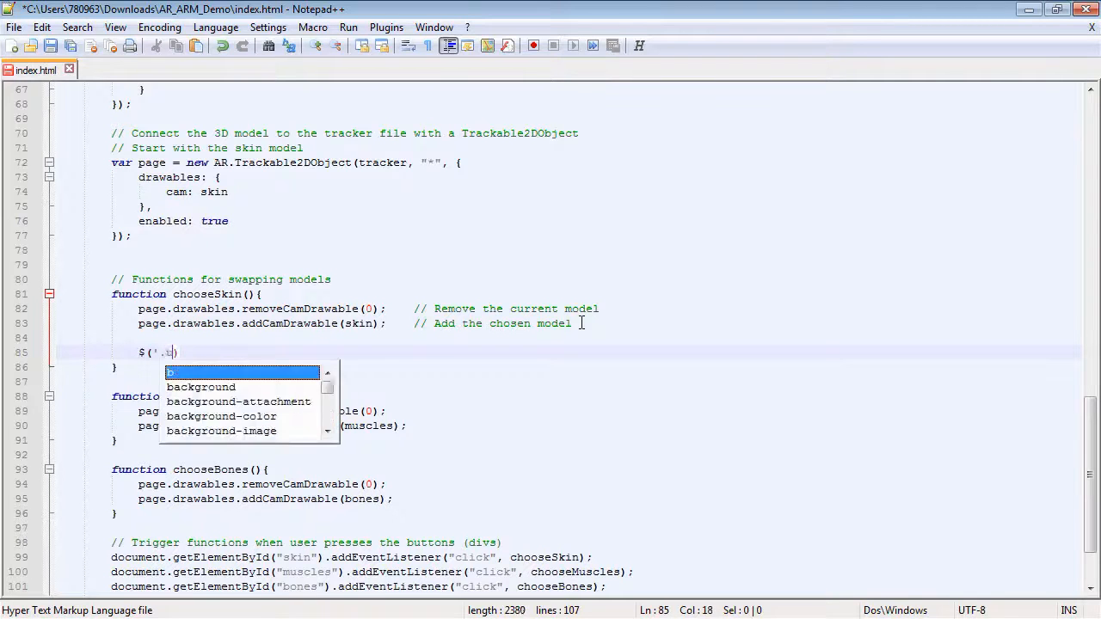
text(').re)
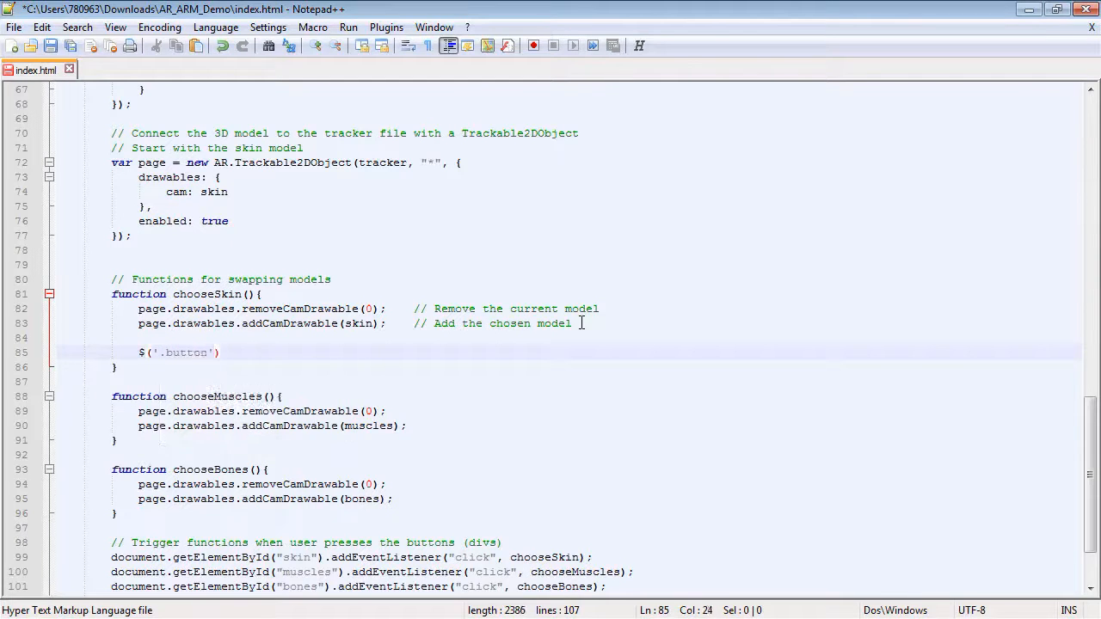
text(move)
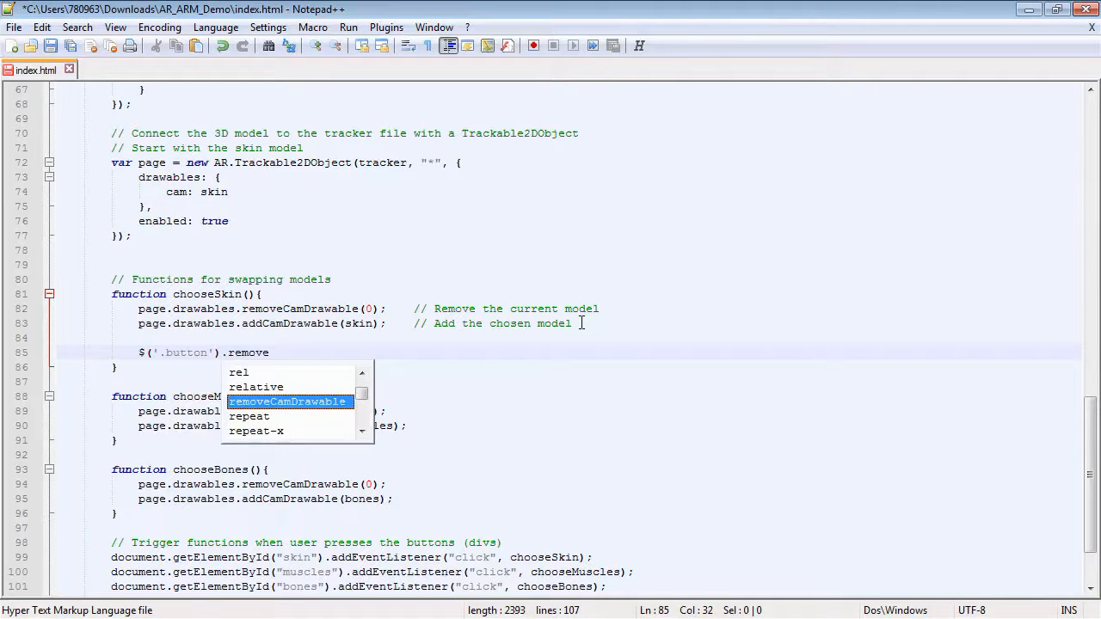
text(Cls)
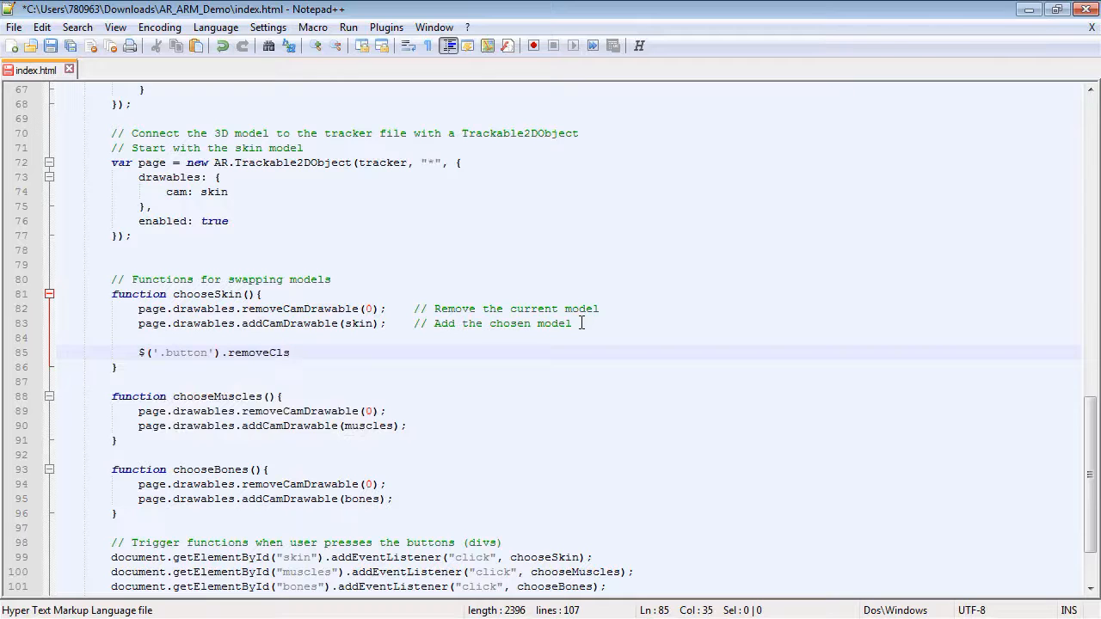
text(ss('selected)
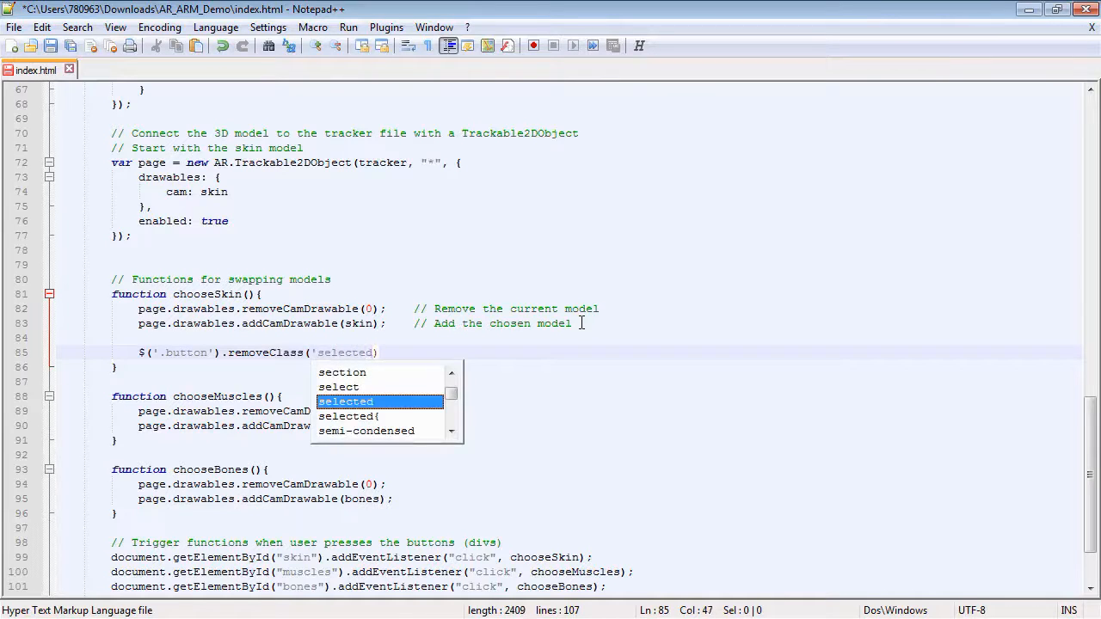
text(')
text(;)
key(Tab)
text(//)
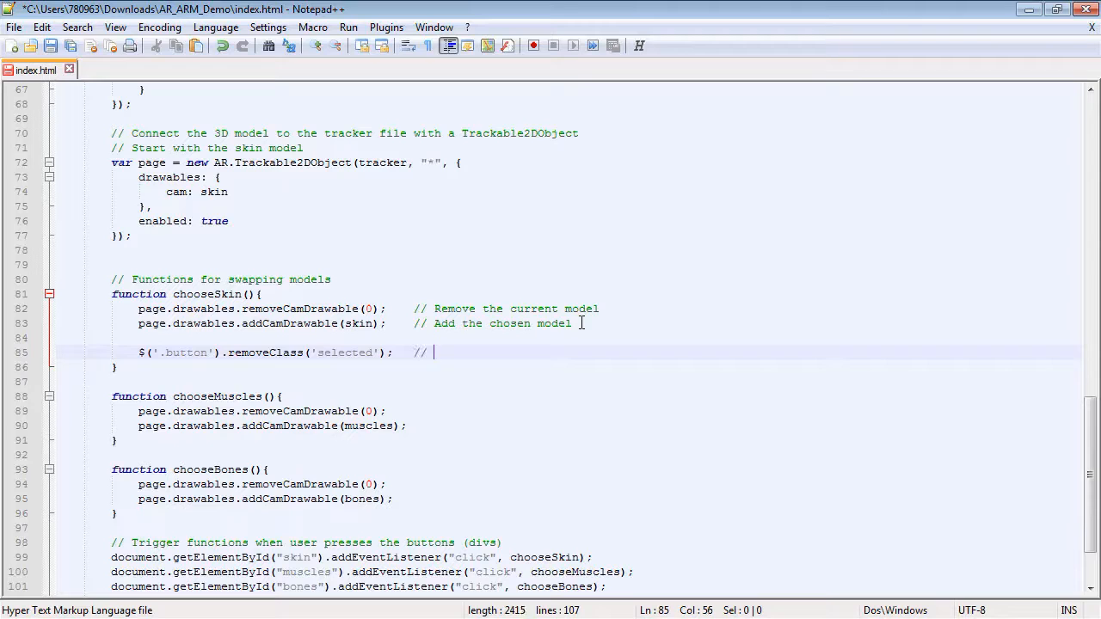
text( Remove class f)
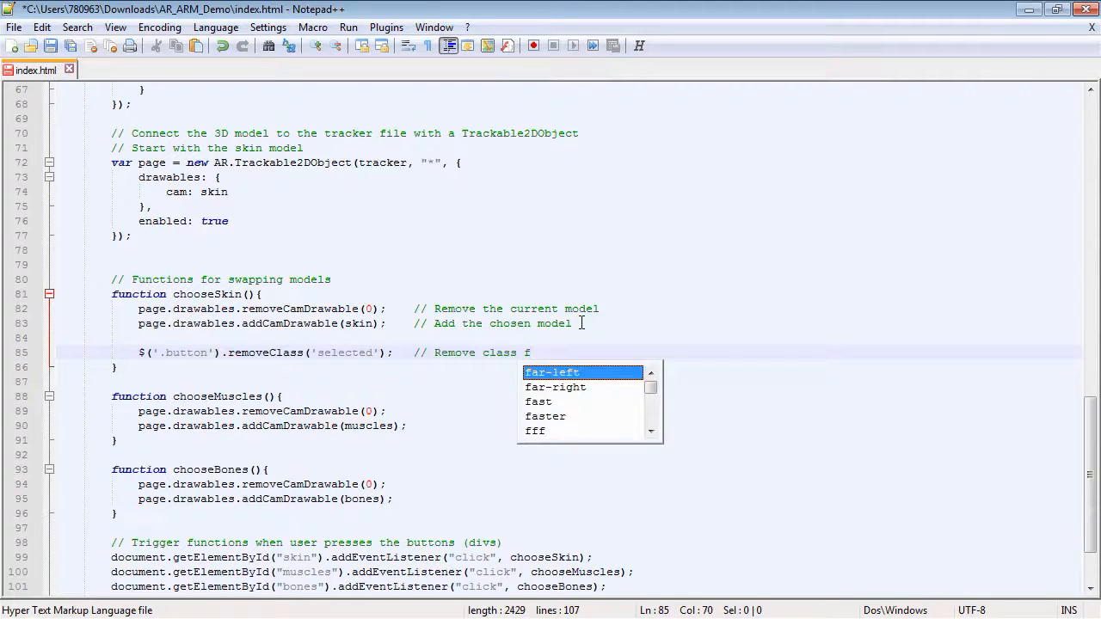
text(rom all buttons)
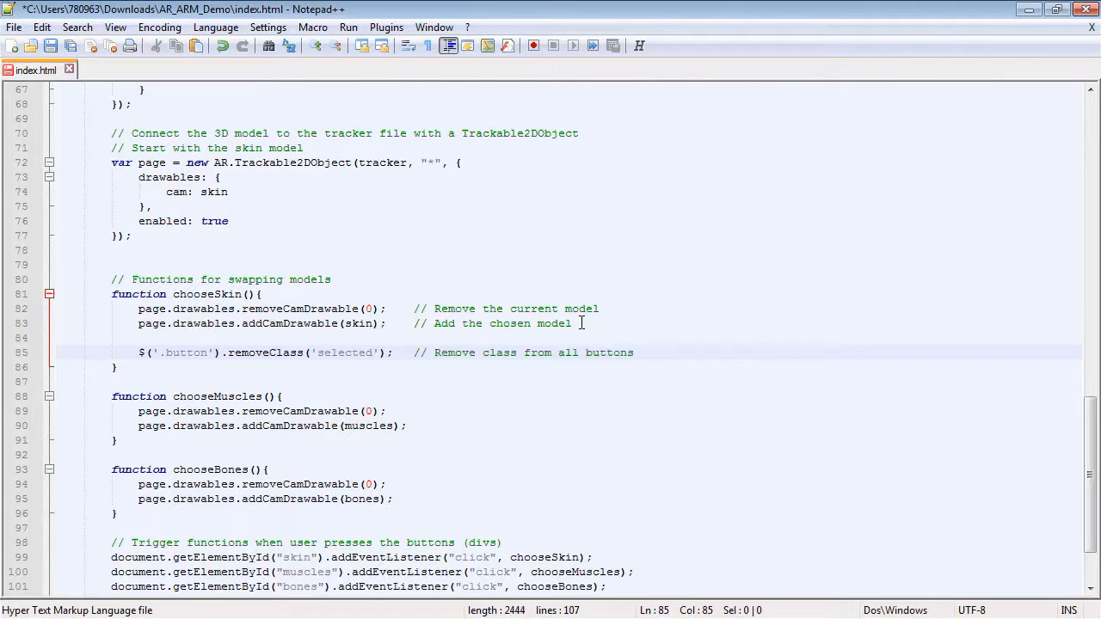
key(Return)
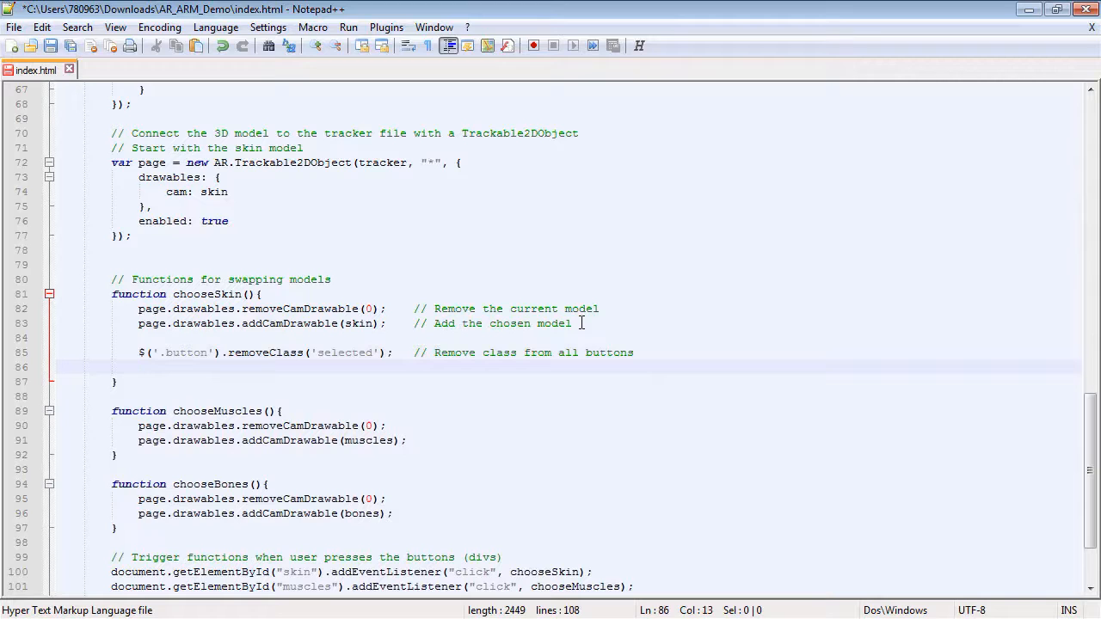
Add a line adding the selected class to '#skin', commented 'Show button as selected'.
text($('#skin)
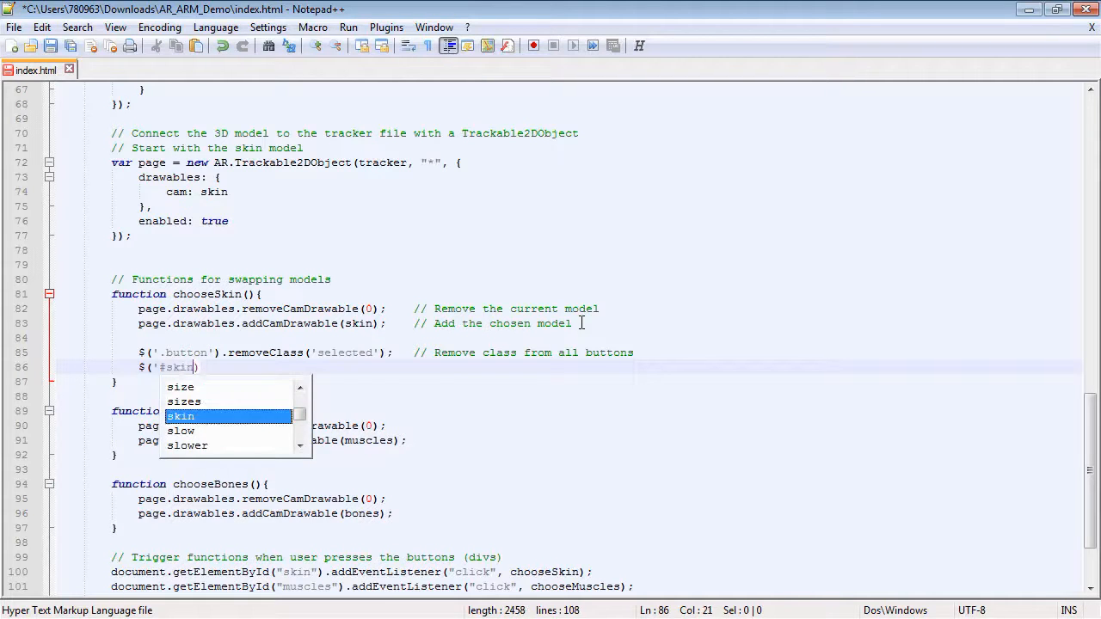
text('))
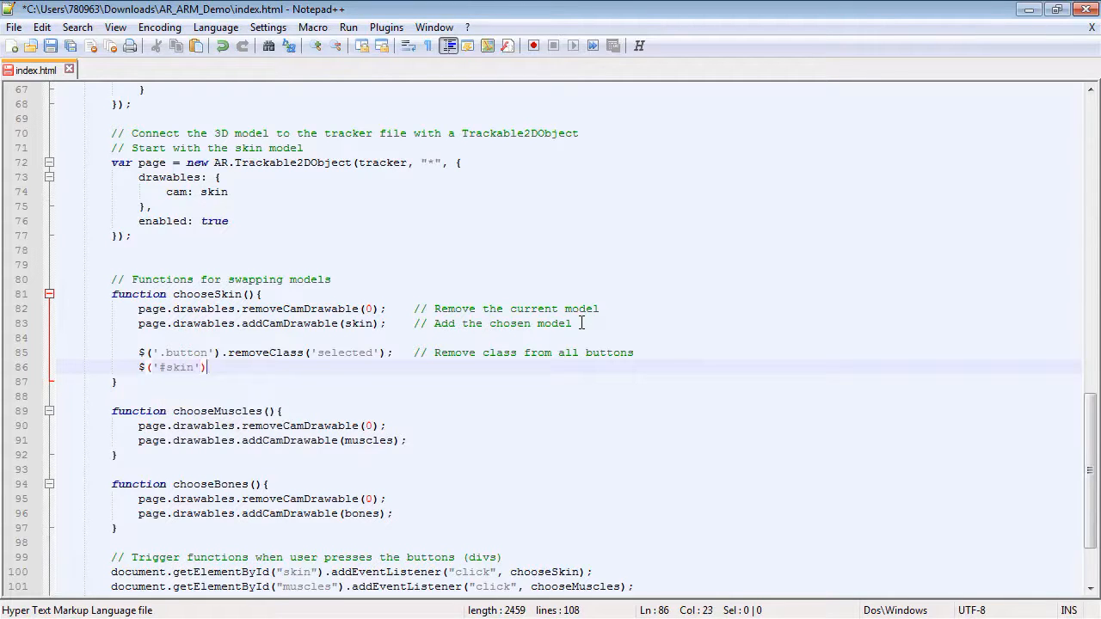
text(.add)
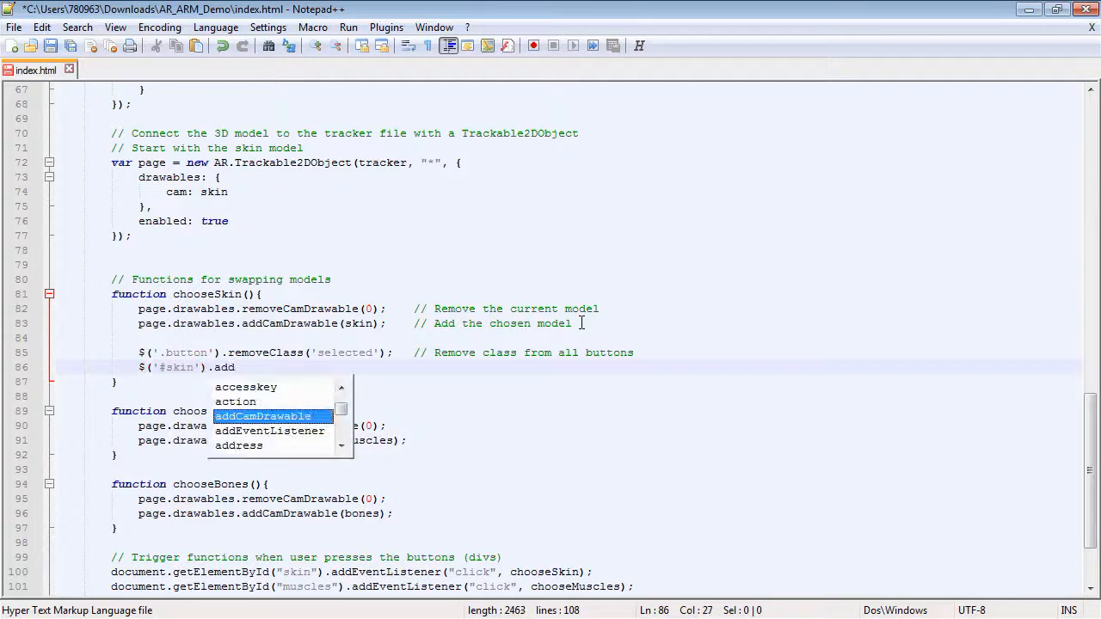
text(Class)
text(('selec)
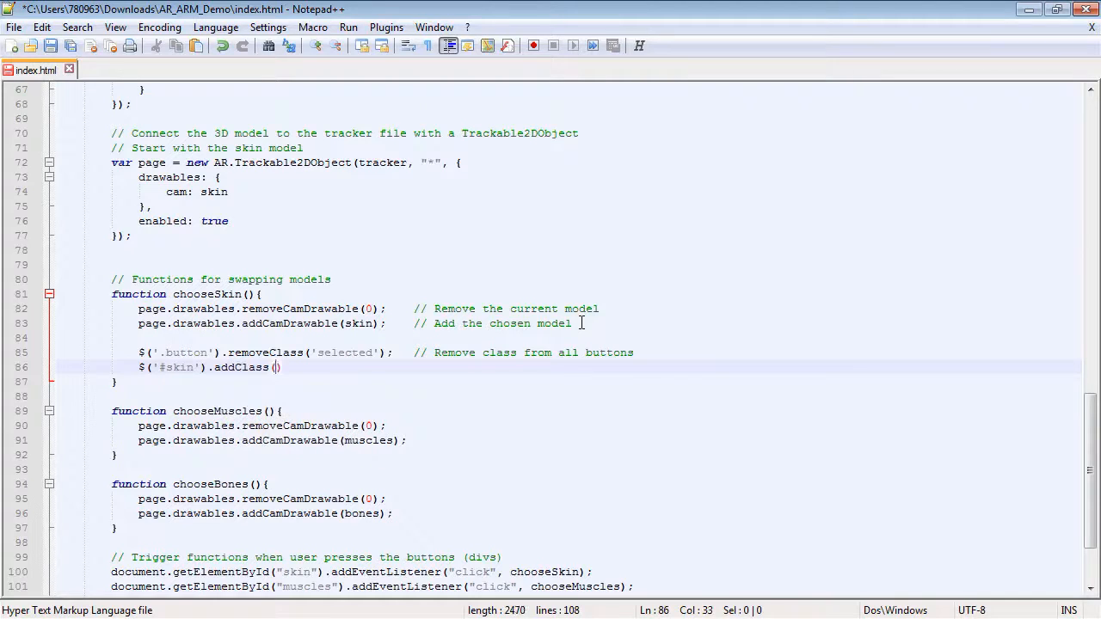
text(ted)
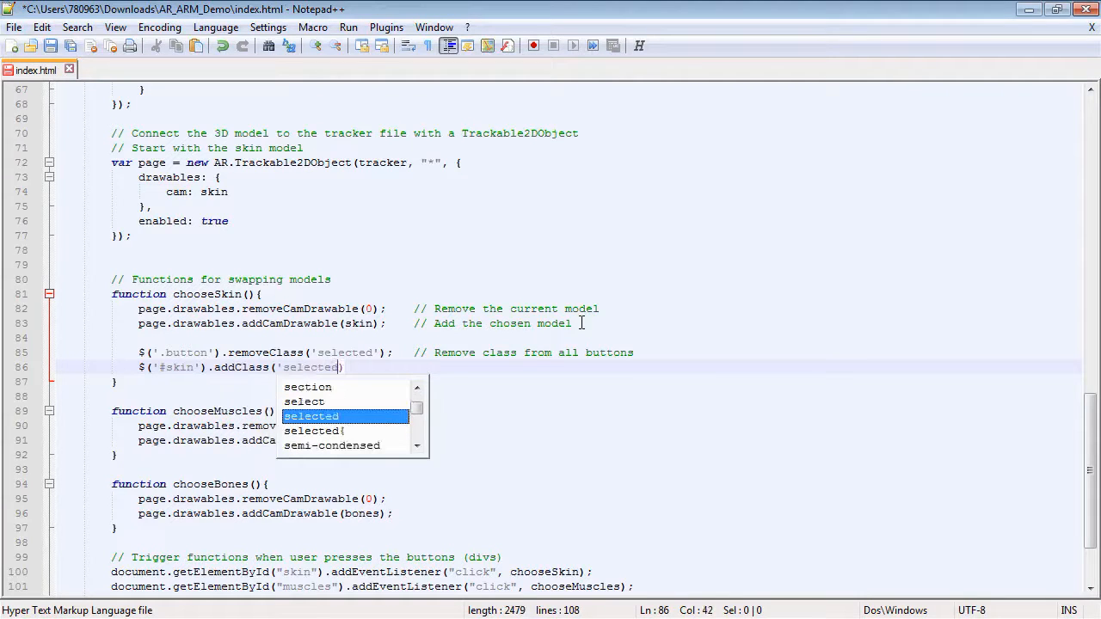
text(');)
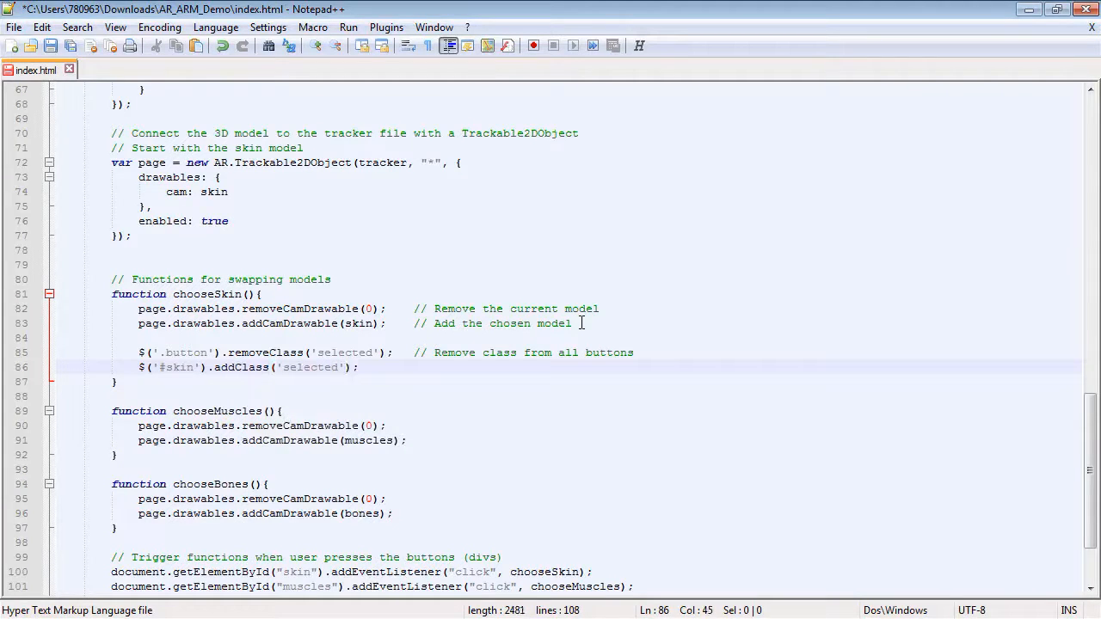
key(Tab)
text(// Show button as)
text(selected)
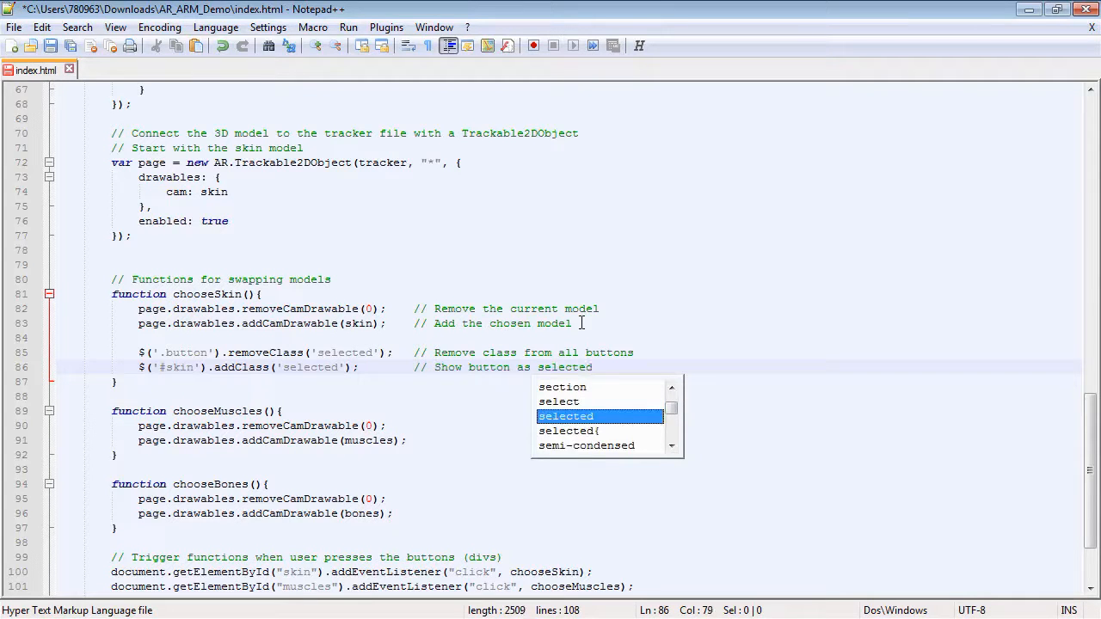
click(633, 365)
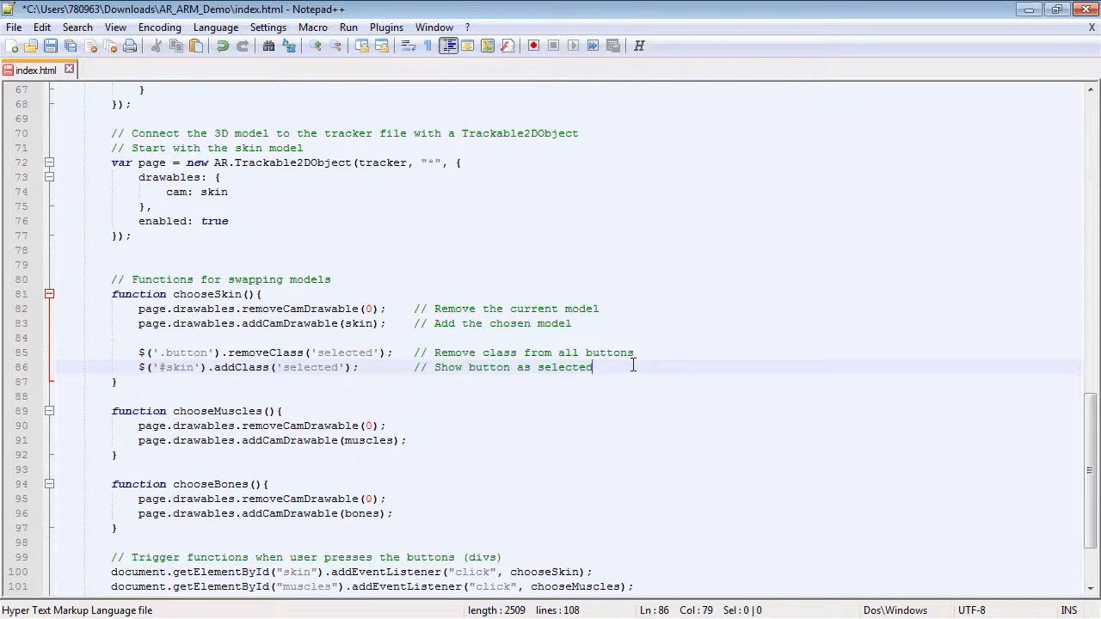
Copy the two class-toggling lines from chooseSkin into chooseMuscles after its model swap lines.
scroll(633, 366, down, 1)
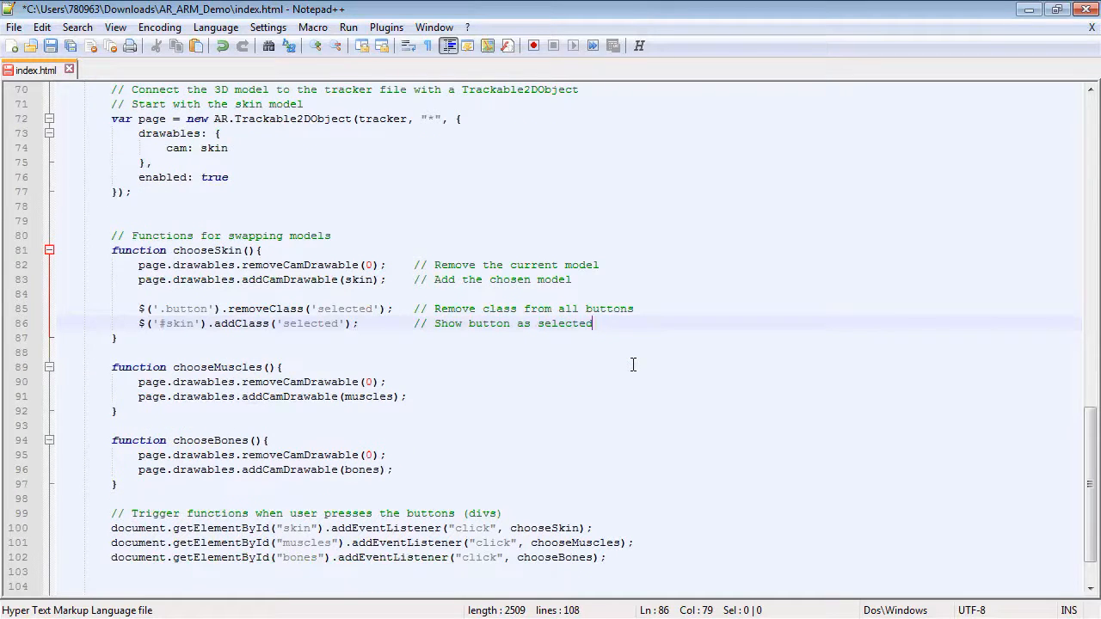
drag(138, 310, 593, 320)
key(ctrl+c)
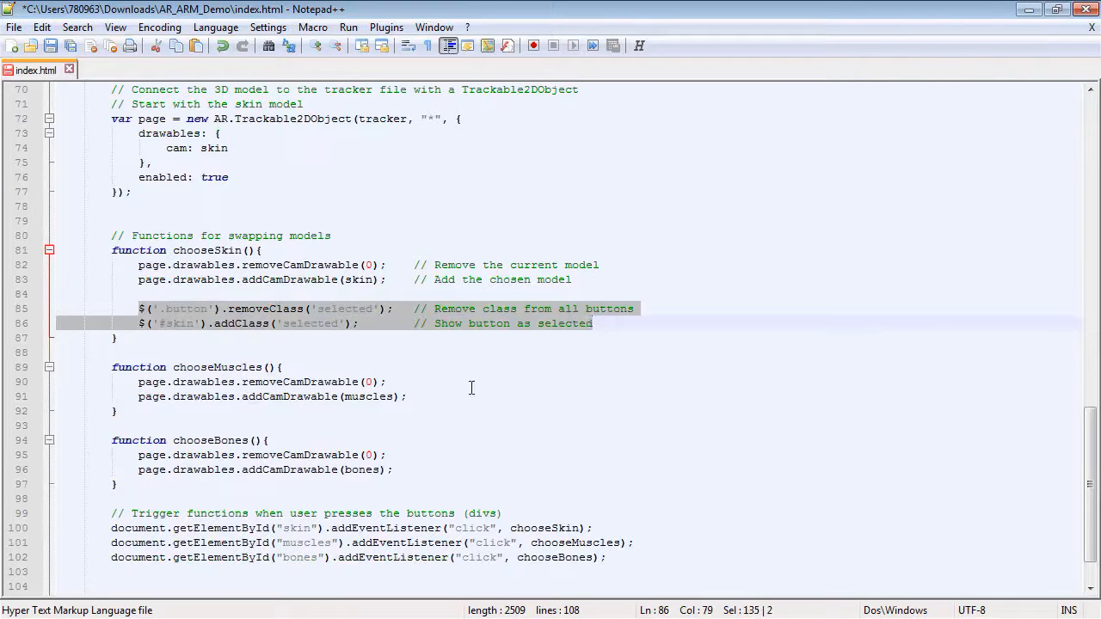
click(427, 396)
key(Return)
key(Return)
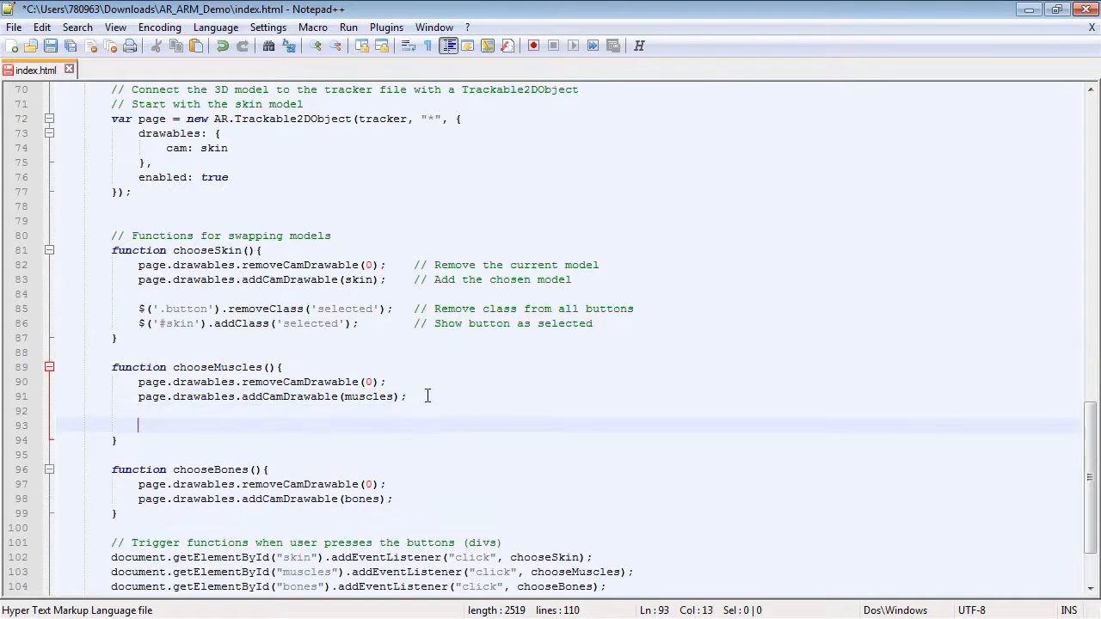
key(ctrl+v)
Paste the same two class-toggling lines into chooseBones after its model swap lines.
click(403, 513)
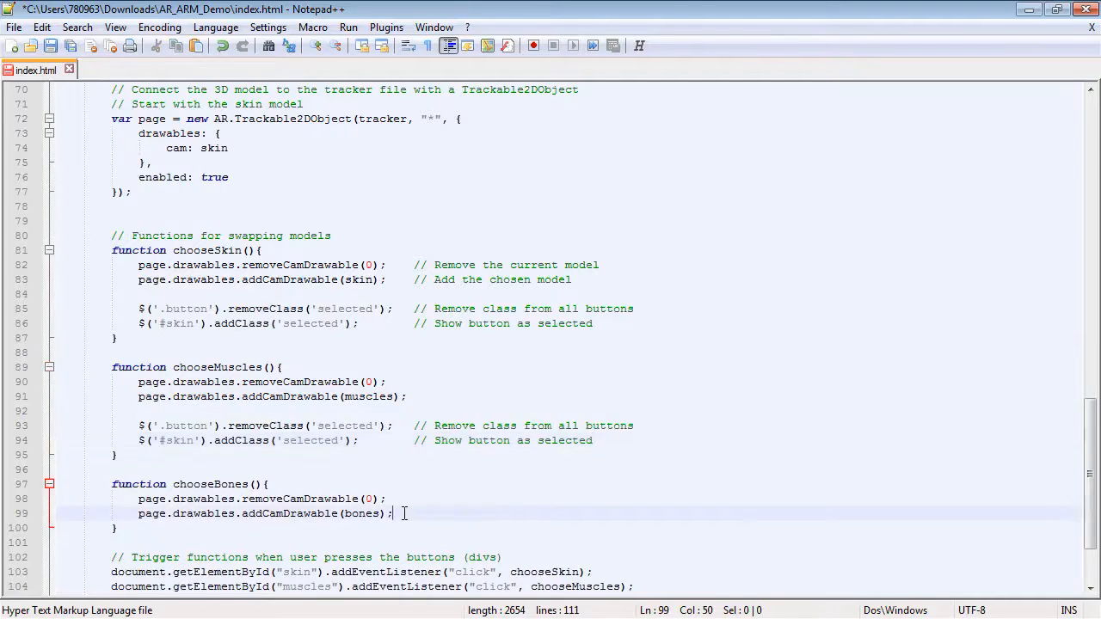
key(Return)
key(Return)
key(ctrl+v)
scroll(363, 451, down, 2)
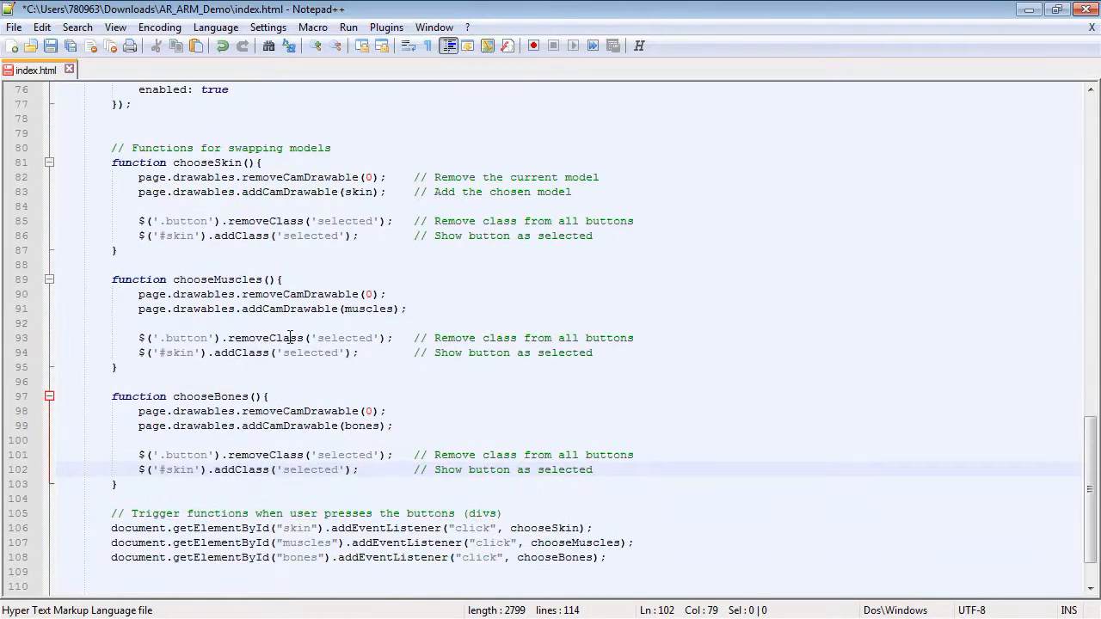
Change the pasted selectors to '#muscle' in chooseMuscles and '#bone' in chooseBones.
drag(166, 353, 194, 353)
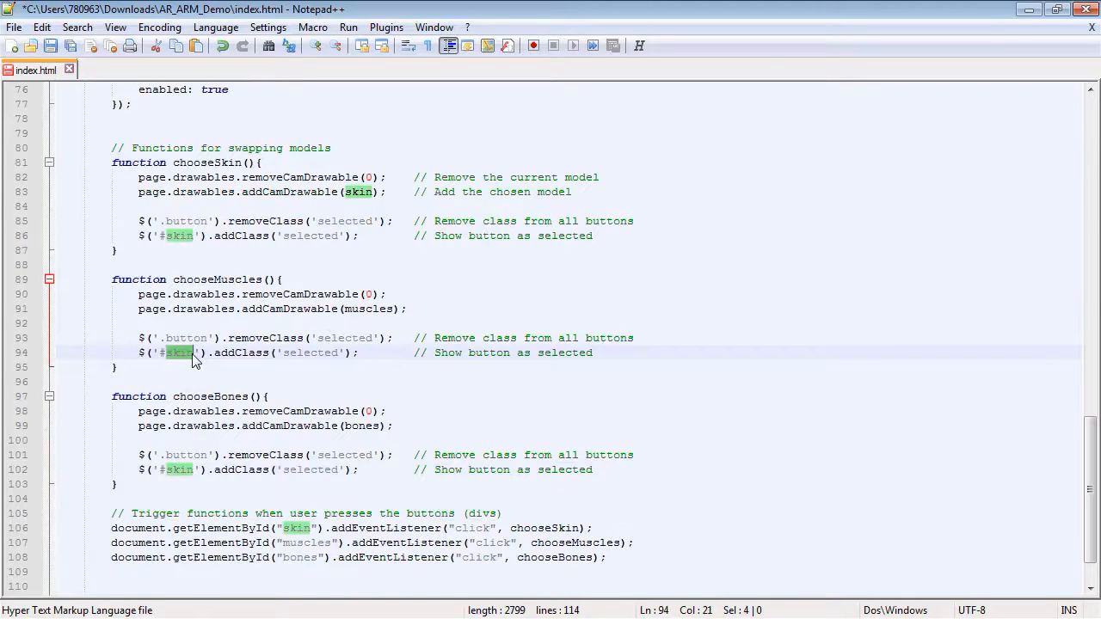
text(muscle)
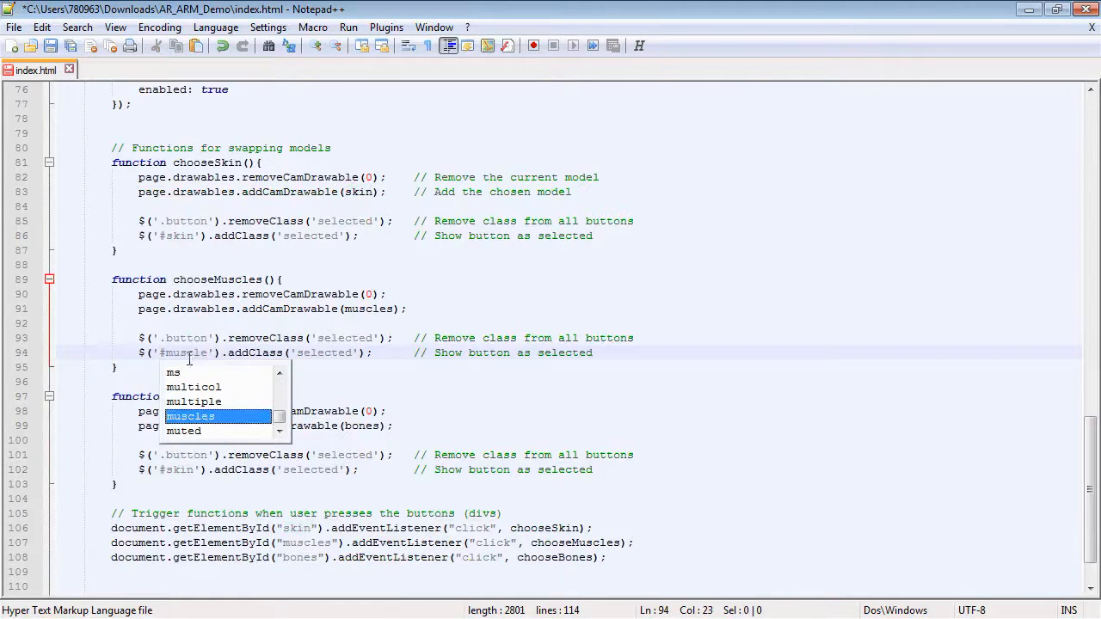
drag(166, 470, 196, 470)
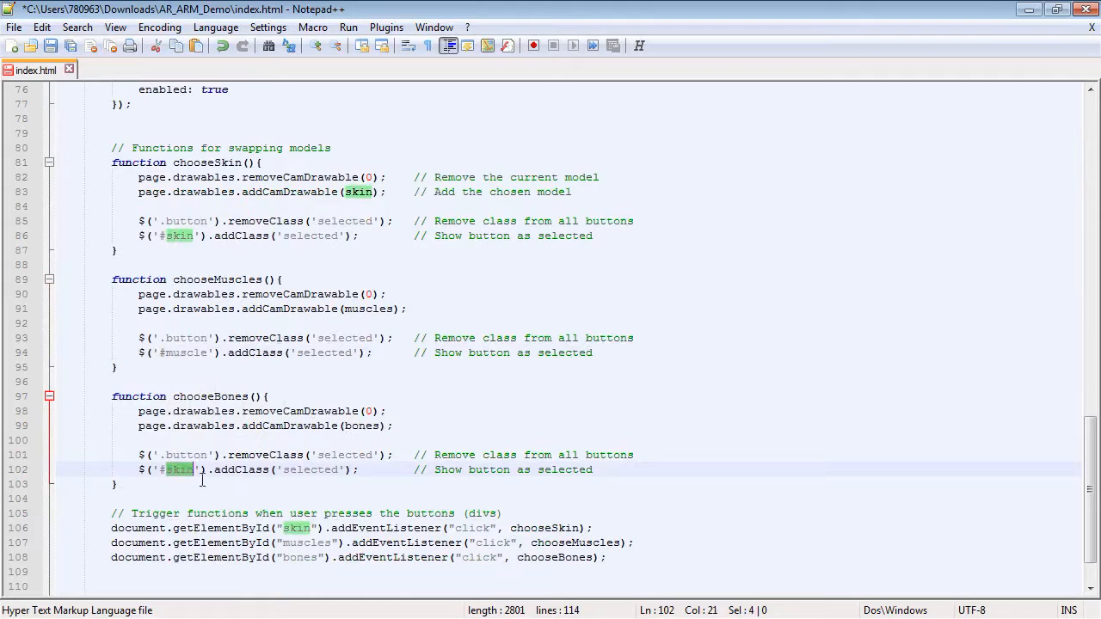
text(bone)
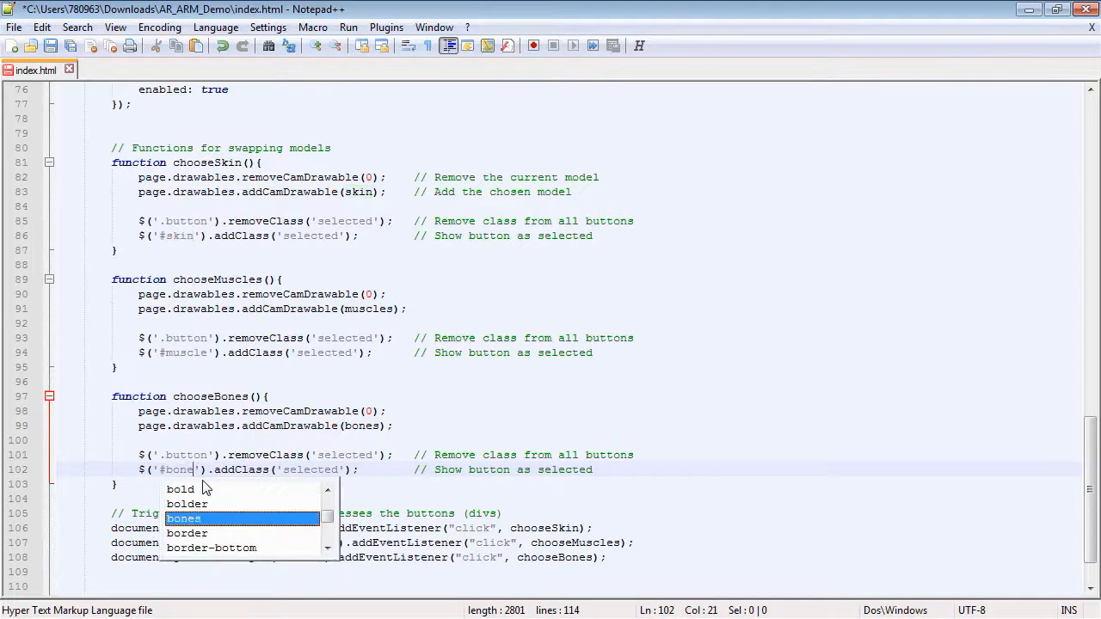
click(361, 397)
scroll(344, 396, up, 15)
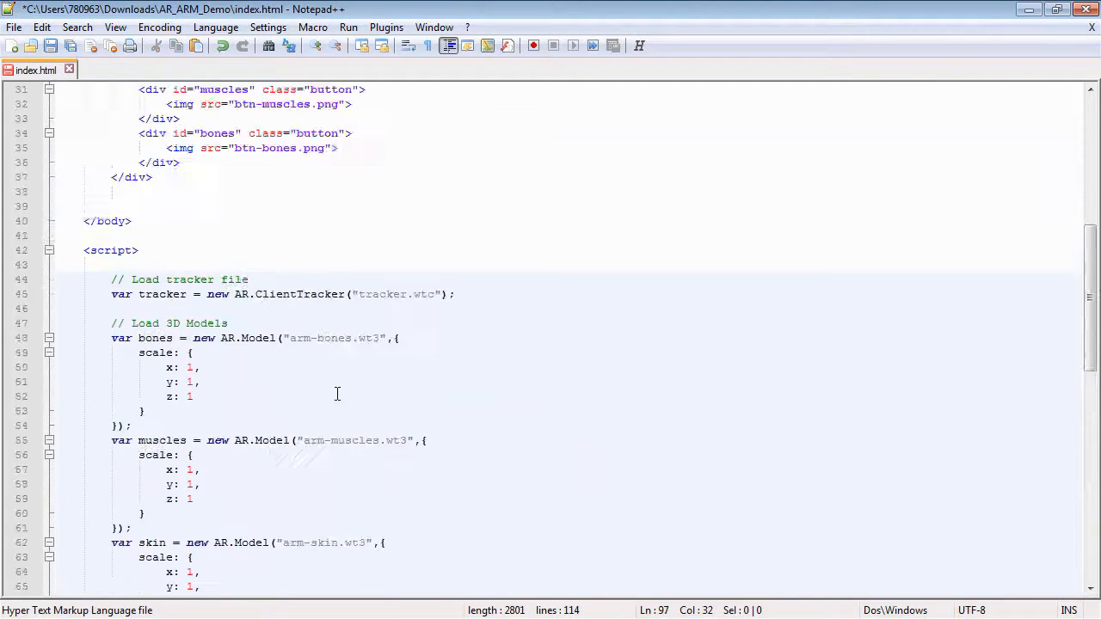
scroll(337, 394, up, 4)
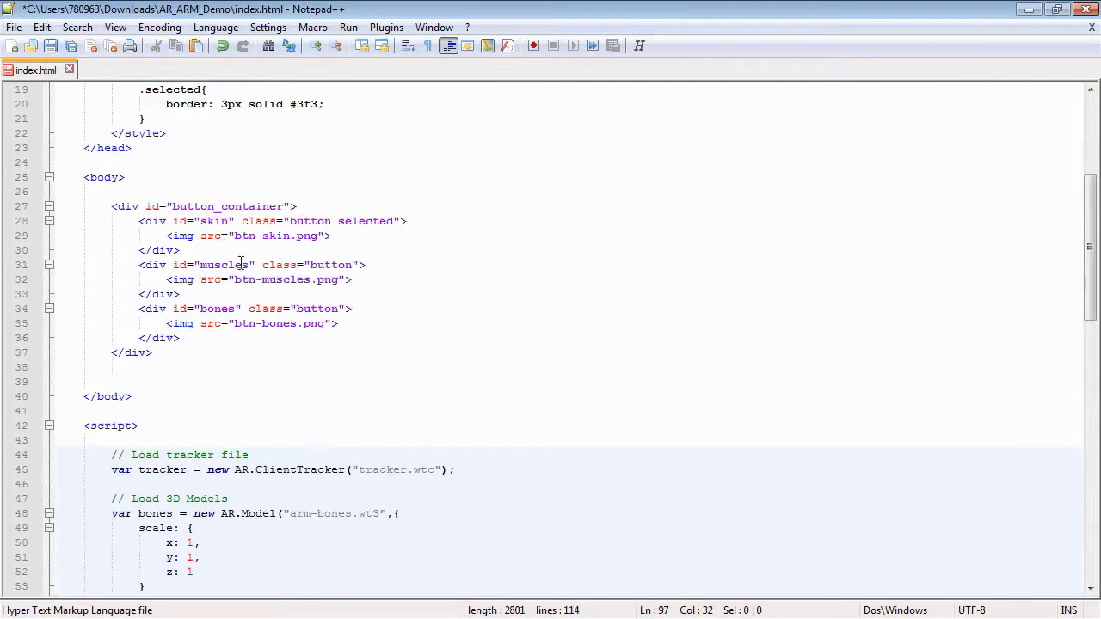
Fix the selectors to '#bones' in chooseBones and '#muscles' in chooseMuscles.
scroll(239, 318, down, 19)
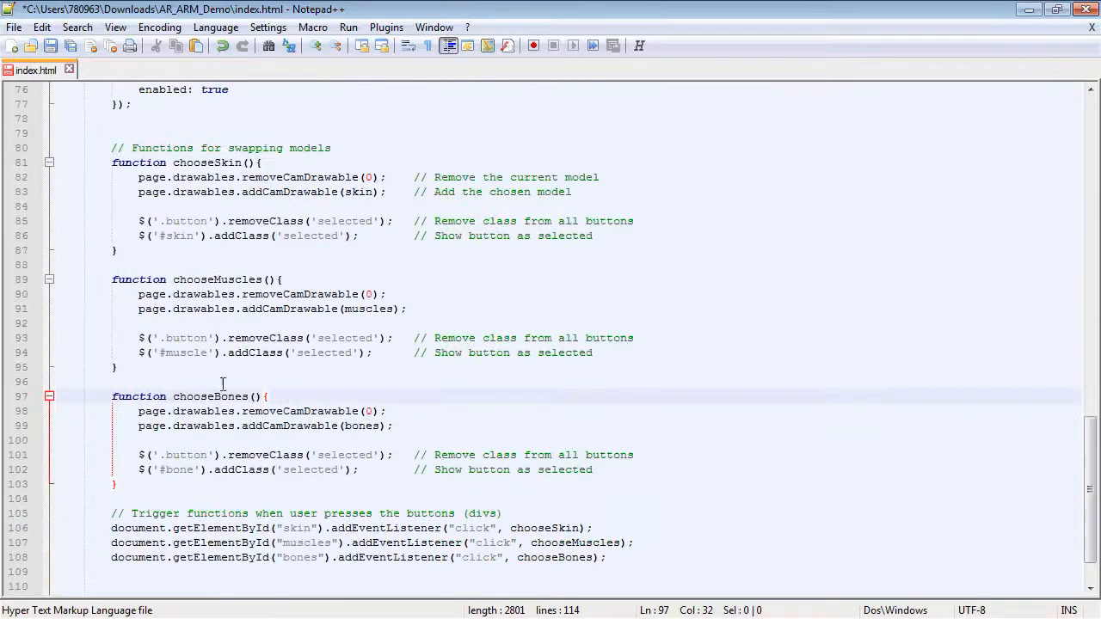
click(195, 470)
text(s)
click(209, 353)
text(s)
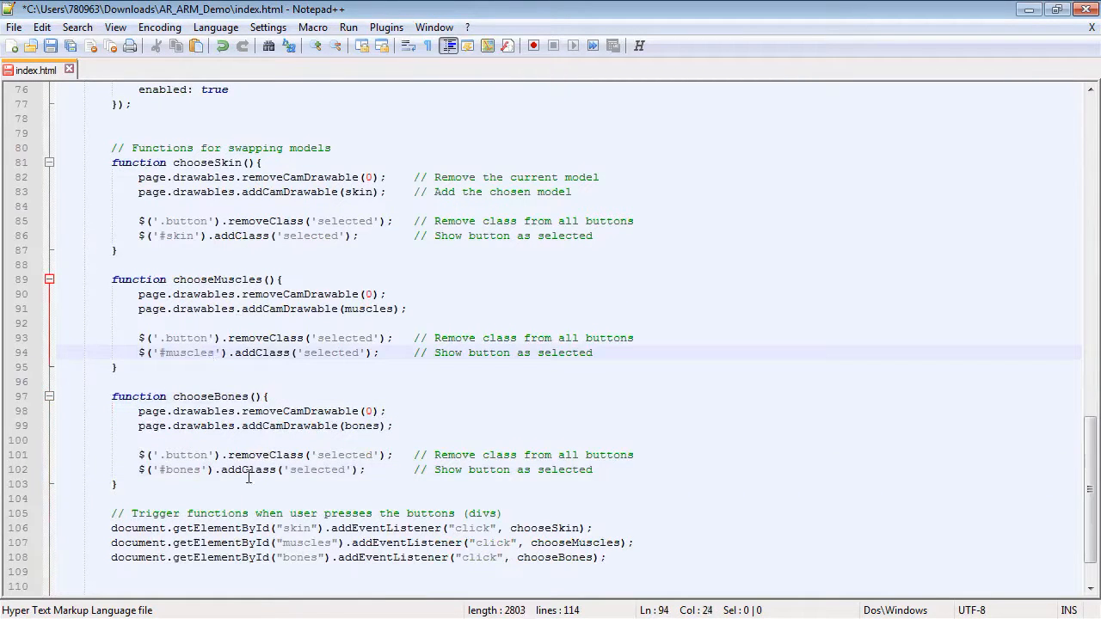
click(157, 484)
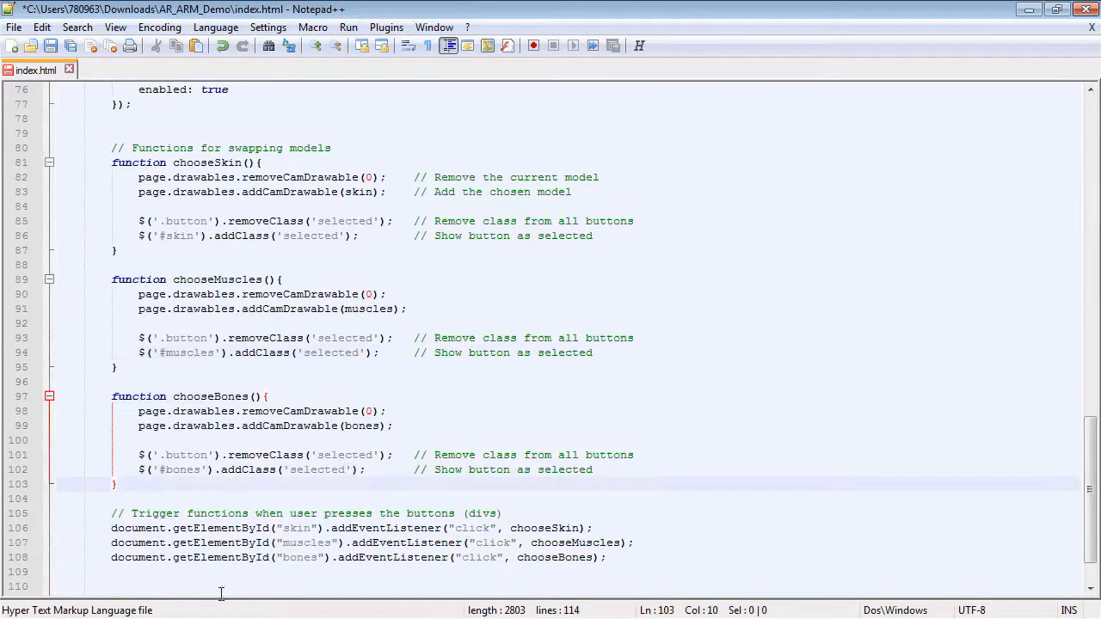
Add a comment '// Flags to track which models are visible' on a new line at the start of the script.
scroll(221, 590, up, 12)
click(231, 138)
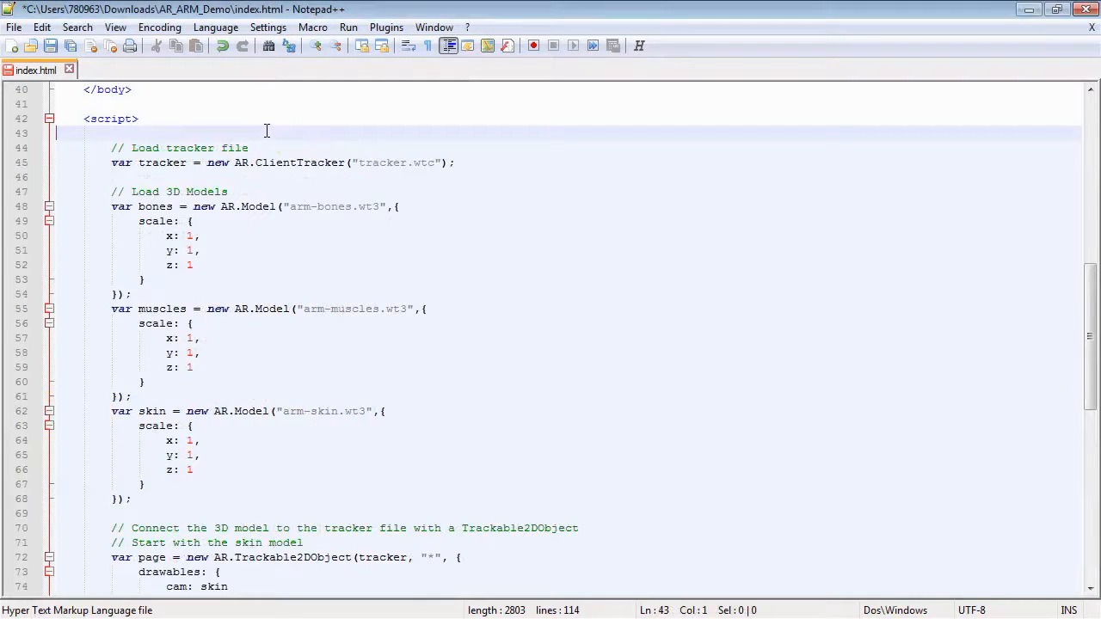
key(Return)
key(Return)
key(Tab)
key(Up)
key(Tab)
key(Tab)
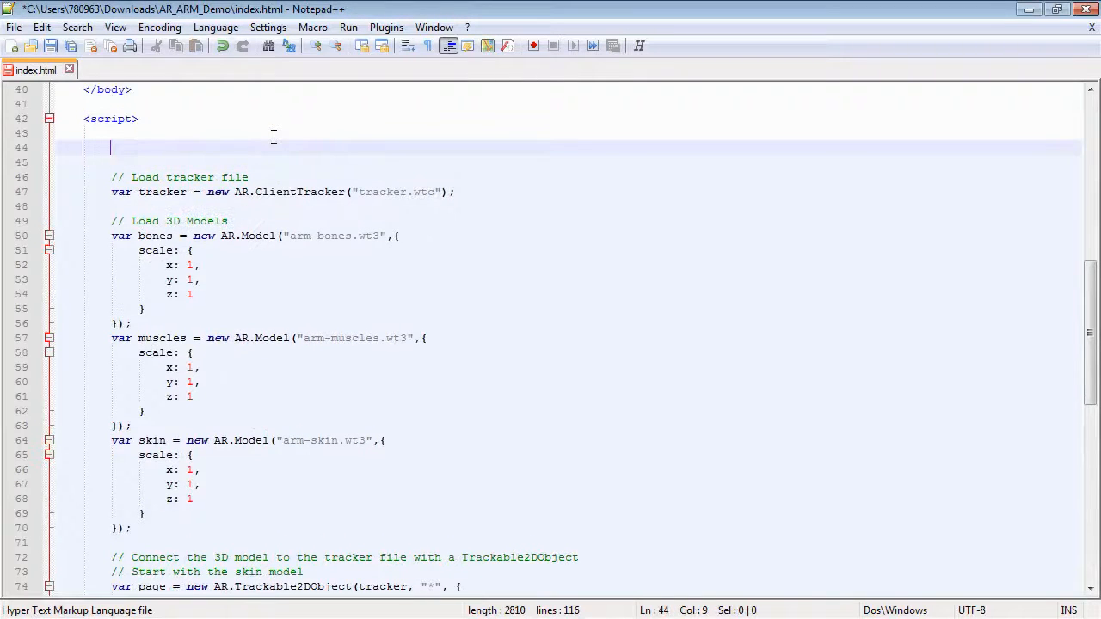
text(// Flags to track )
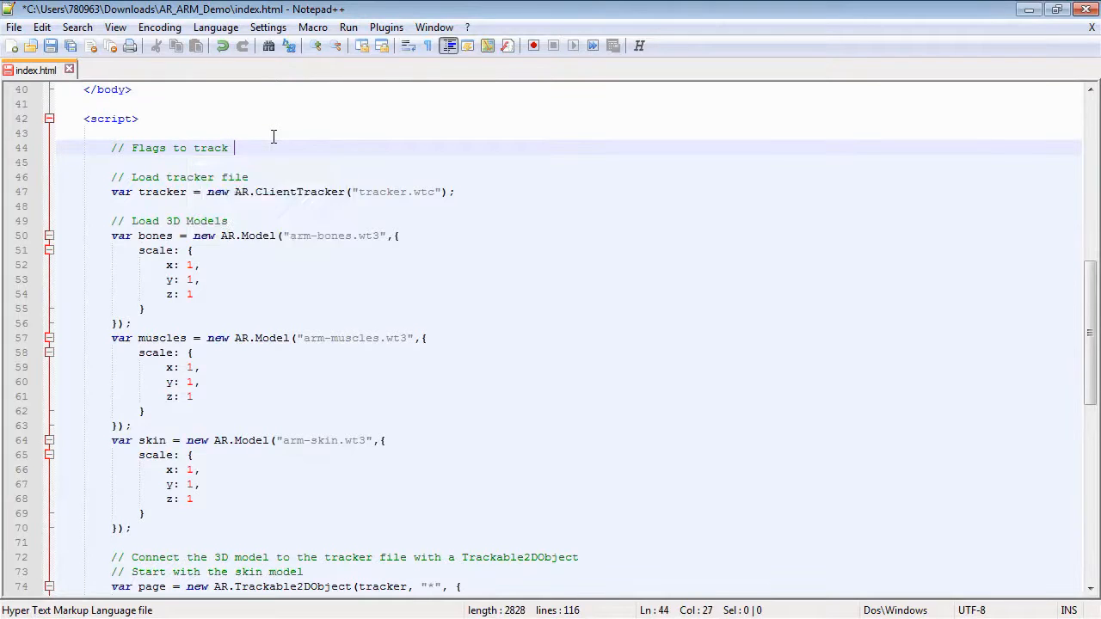
text(which models a)
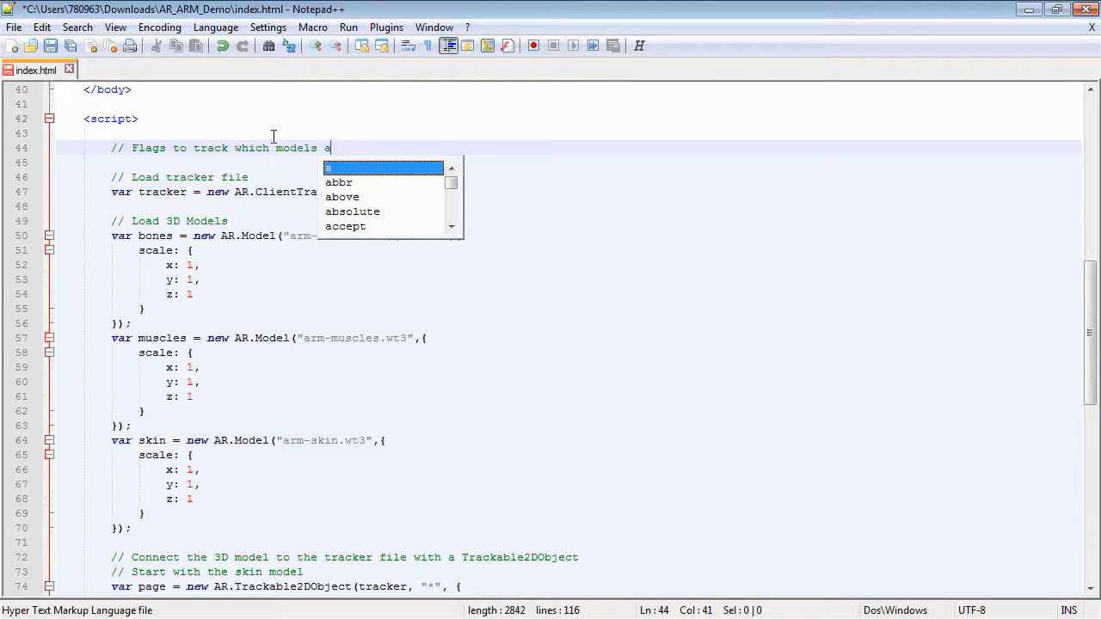
text(re visible)
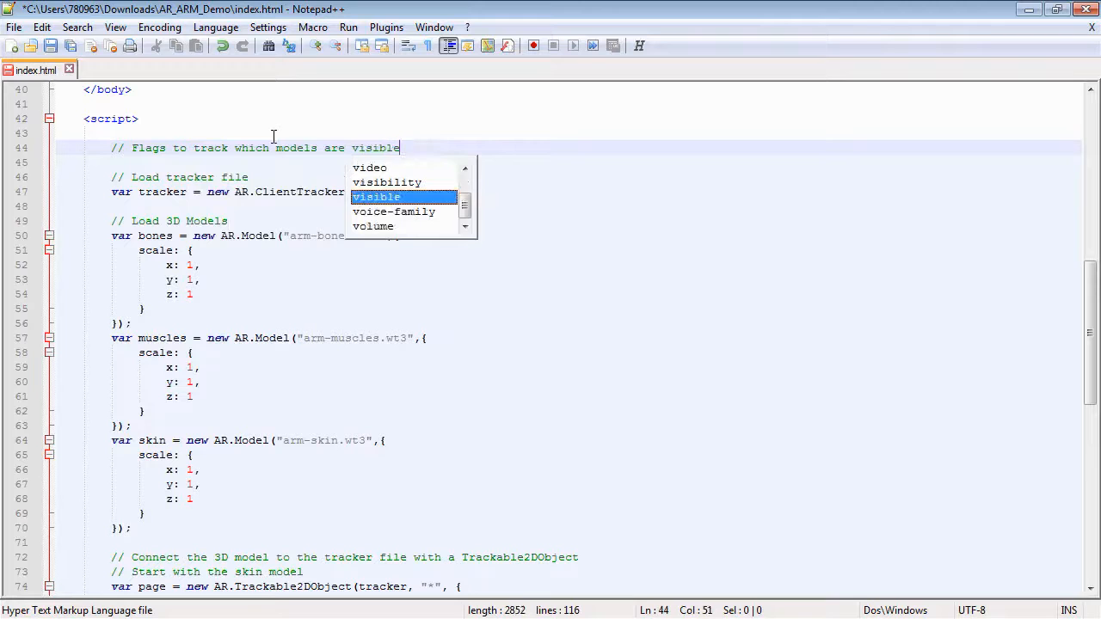
Declare the flags seeSkin = true, seeMuscles = false and seeBones = false below the comment.
key(Return)
text(var seeSkin = true;)
key(Return)
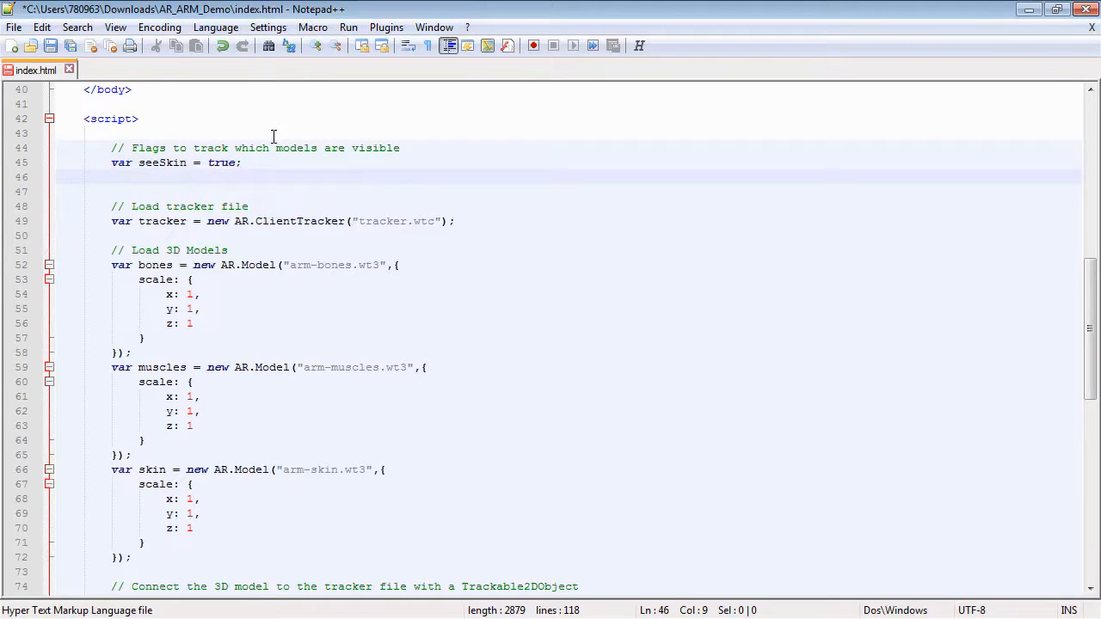
text(var seeMus)
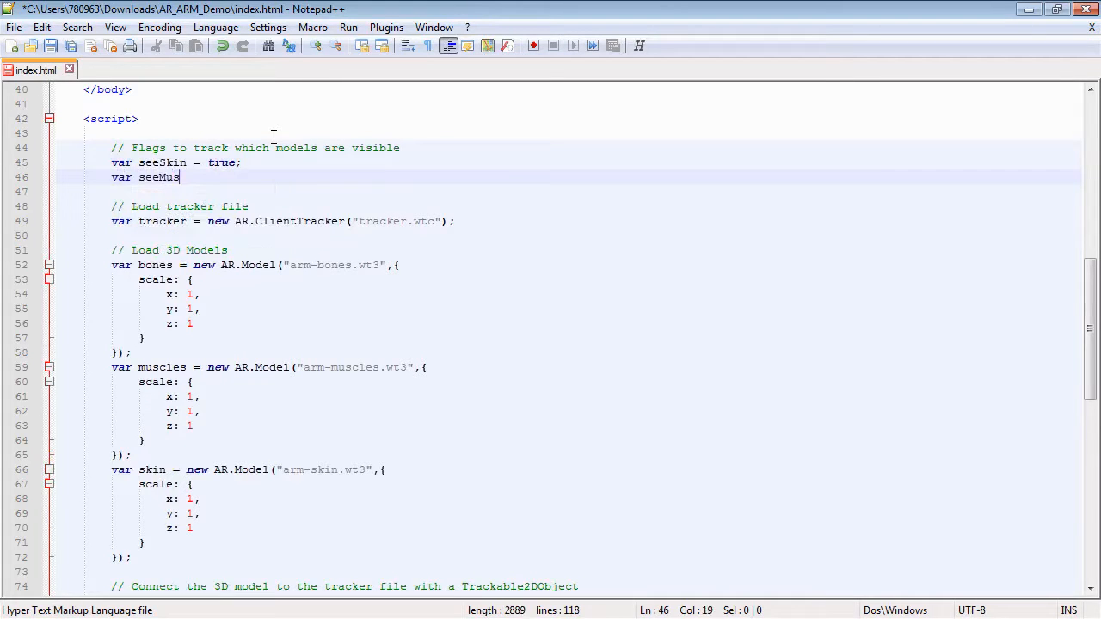
text(cles = false;)
key(Return)
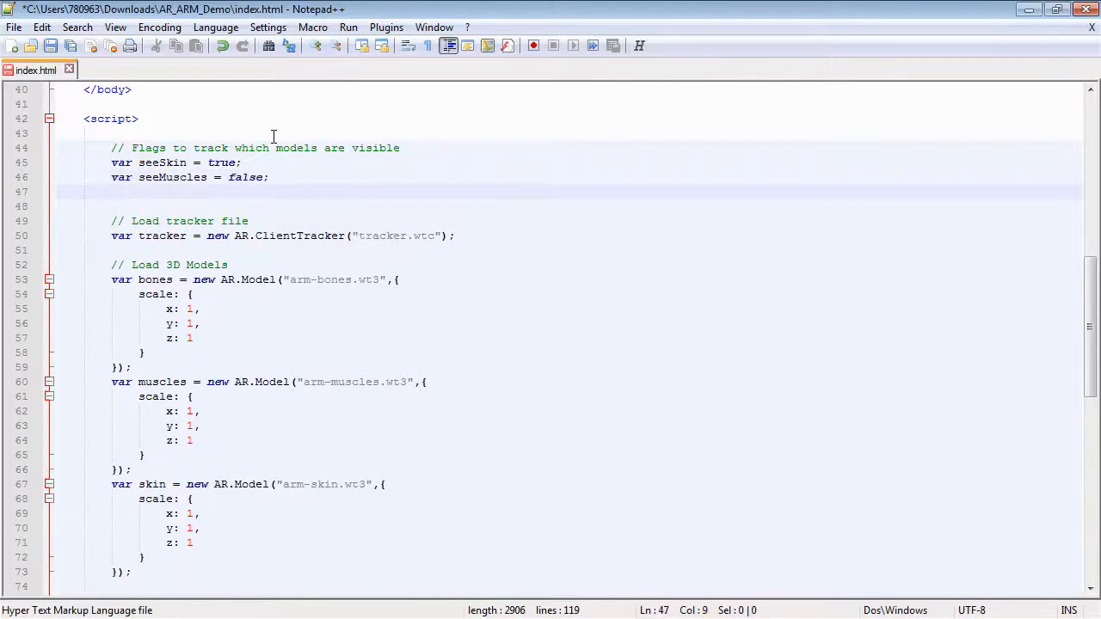
text(var see)
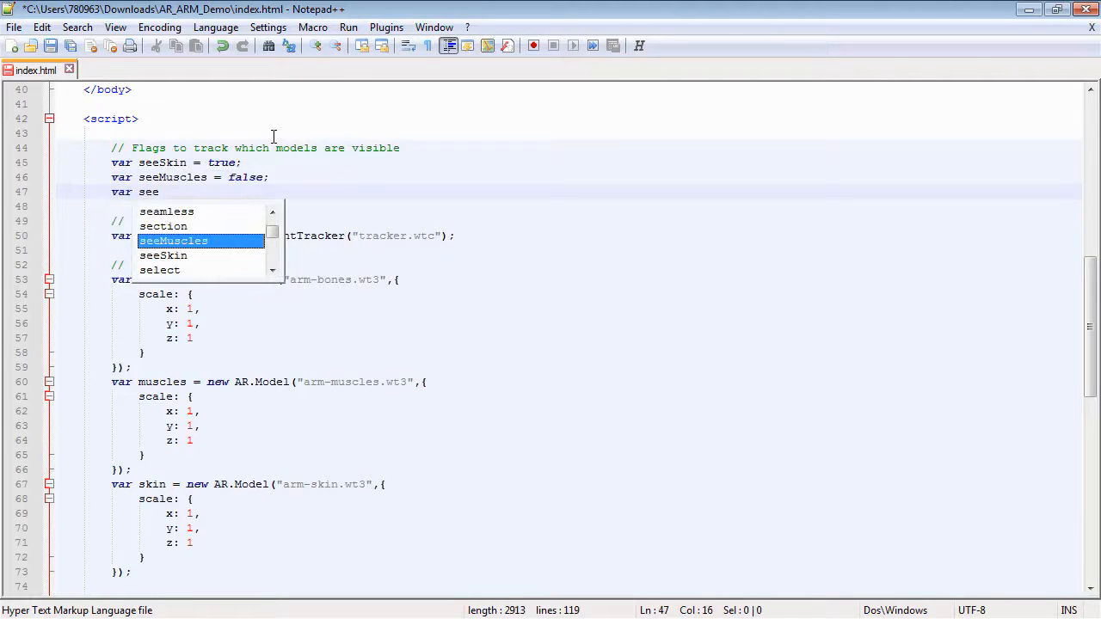
text(Bones)
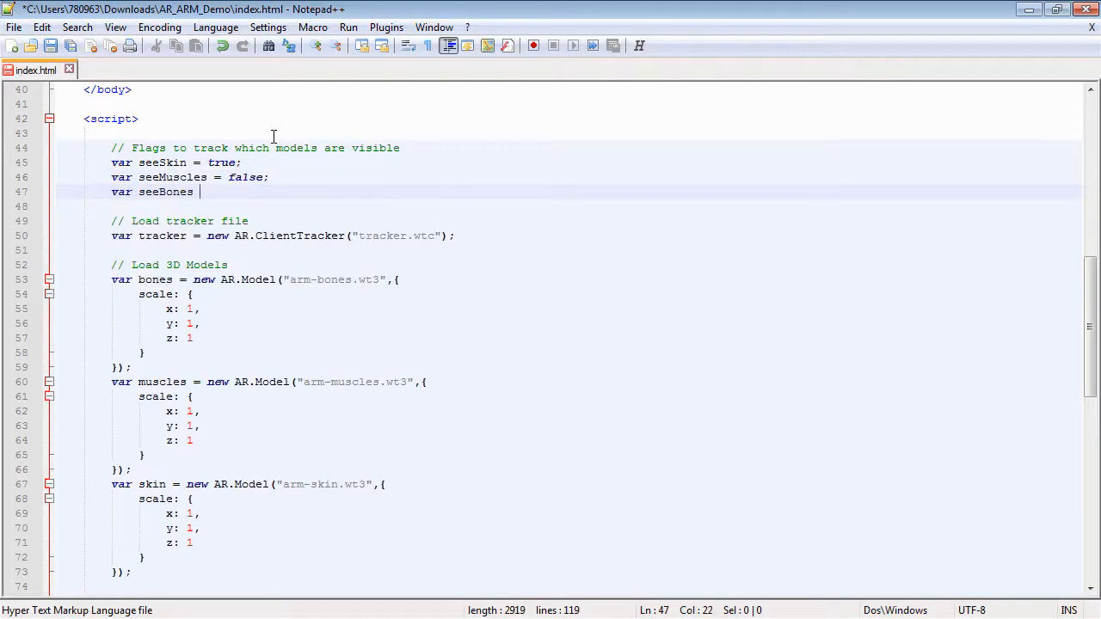
text( = false)
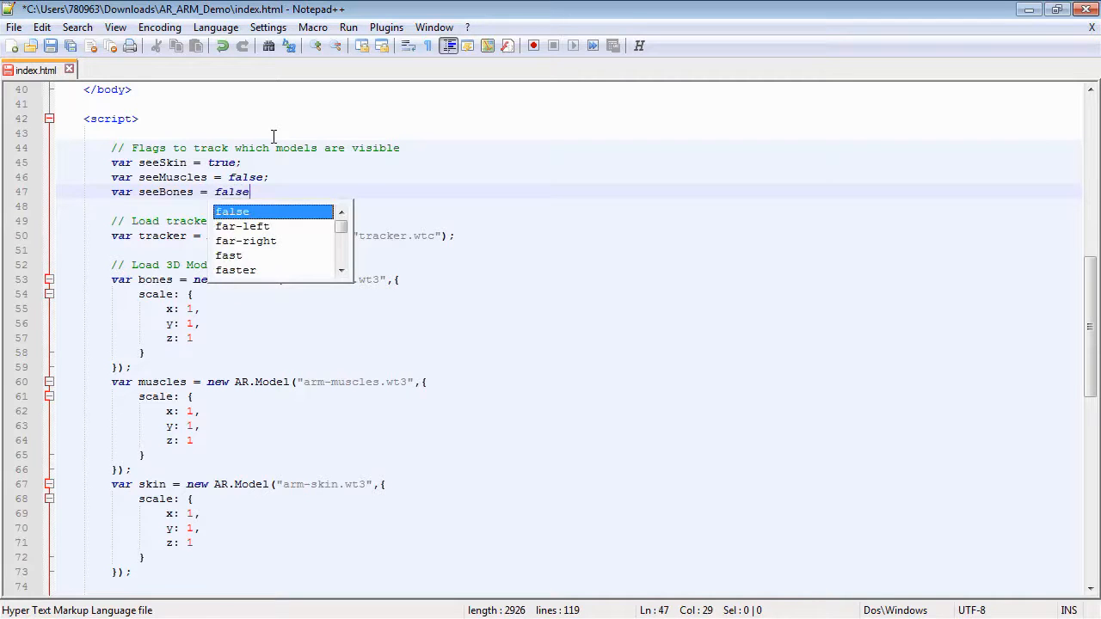
text(;)
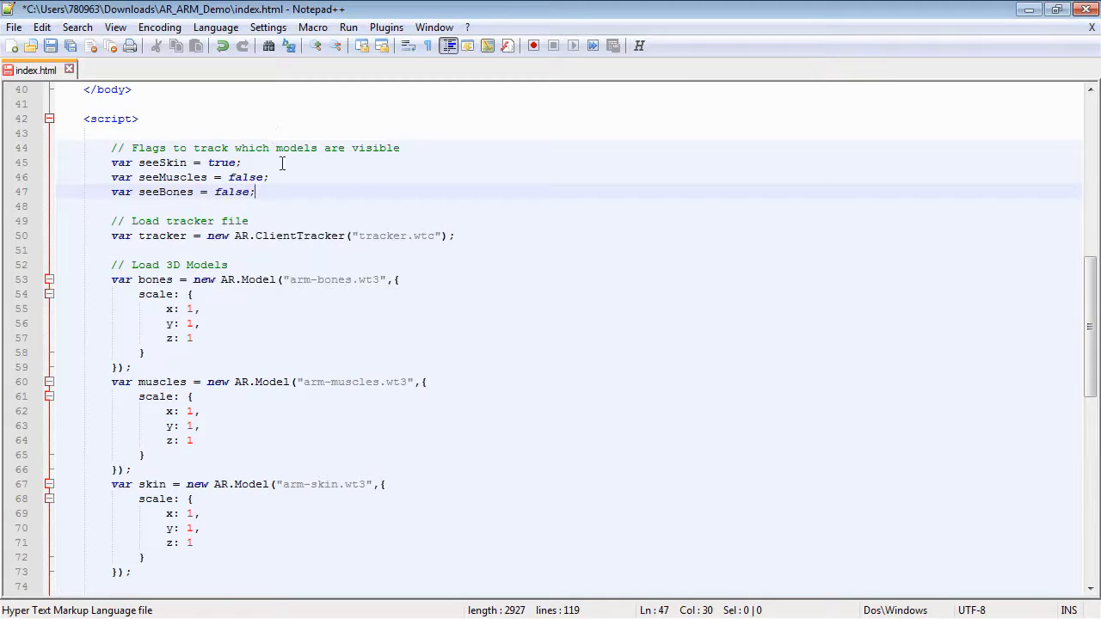
Insert an 'if (!seeSkin){ }' block at the start of the chooseSkin function.
click(316, 249)
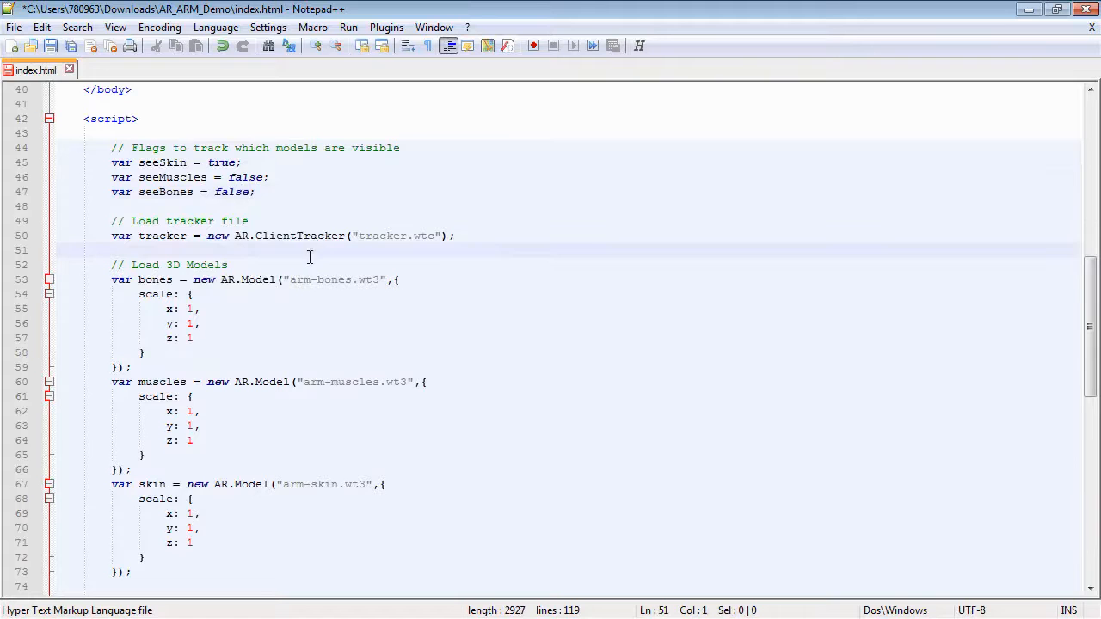
scroll(310, 256, down, 5)
scroll(310, 258, down, 6)
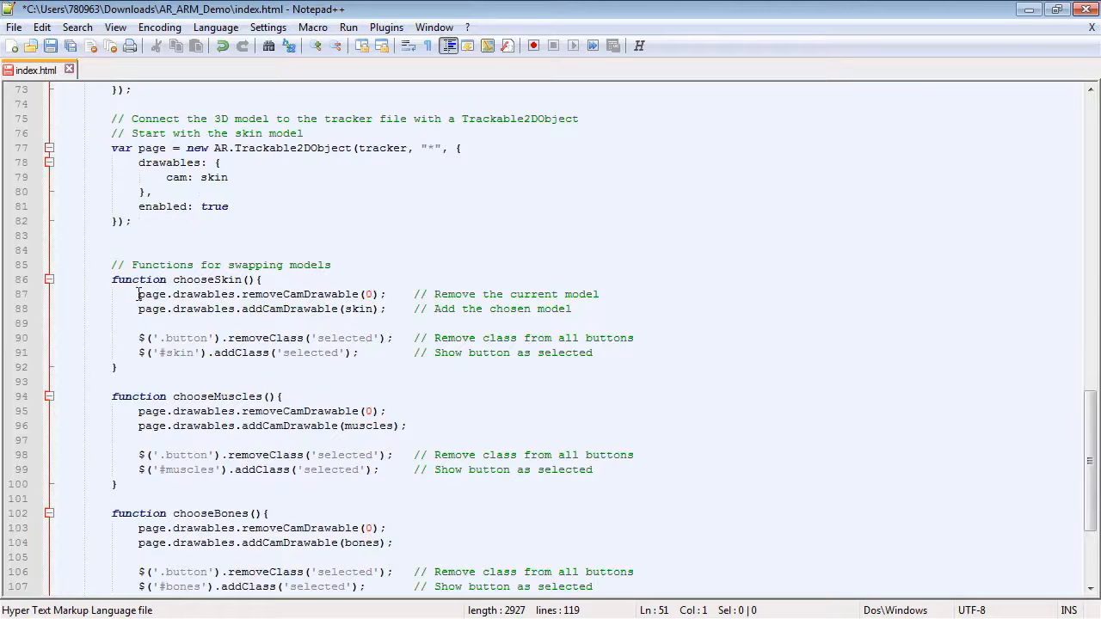
drag(140, 294, 449, 308)
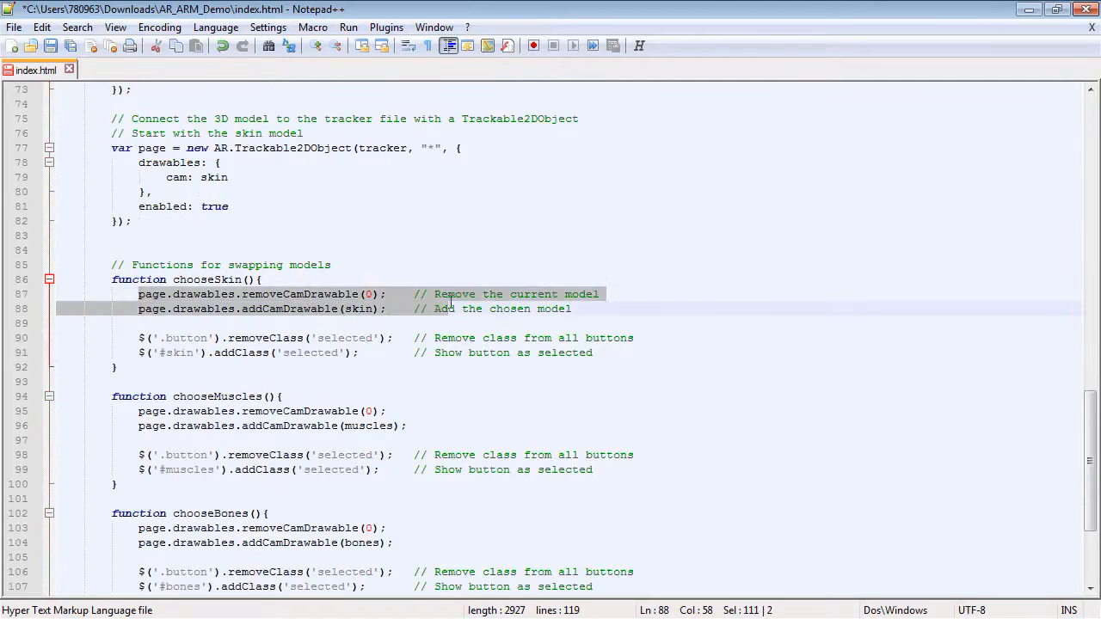
click(327, 280)
key(Return)
key(Return)
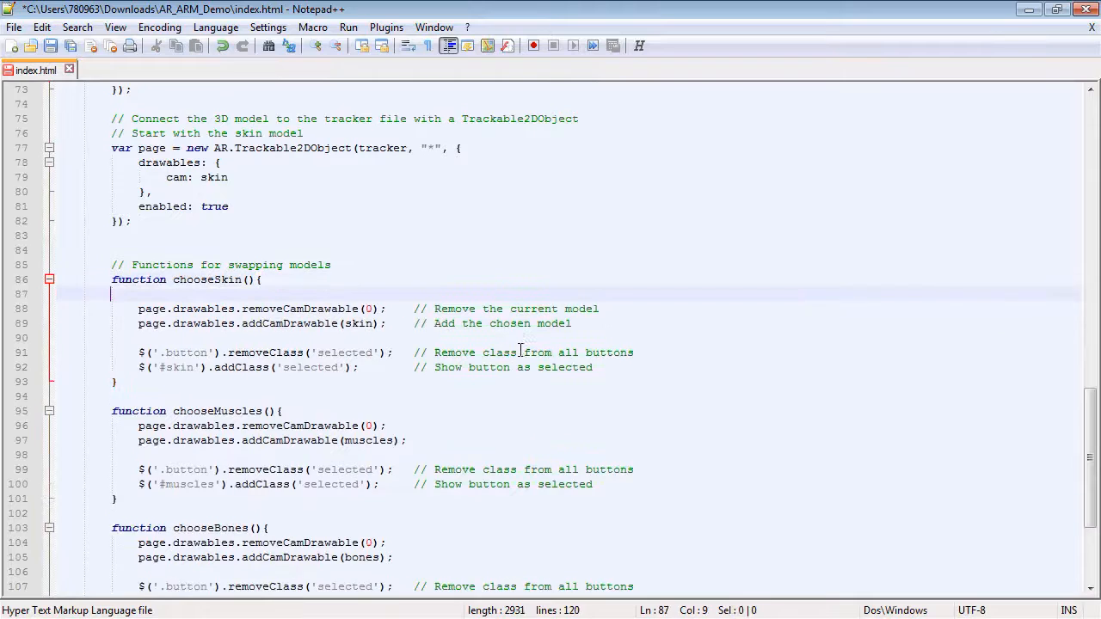
key(Return)
key(Up)
key(Tab)
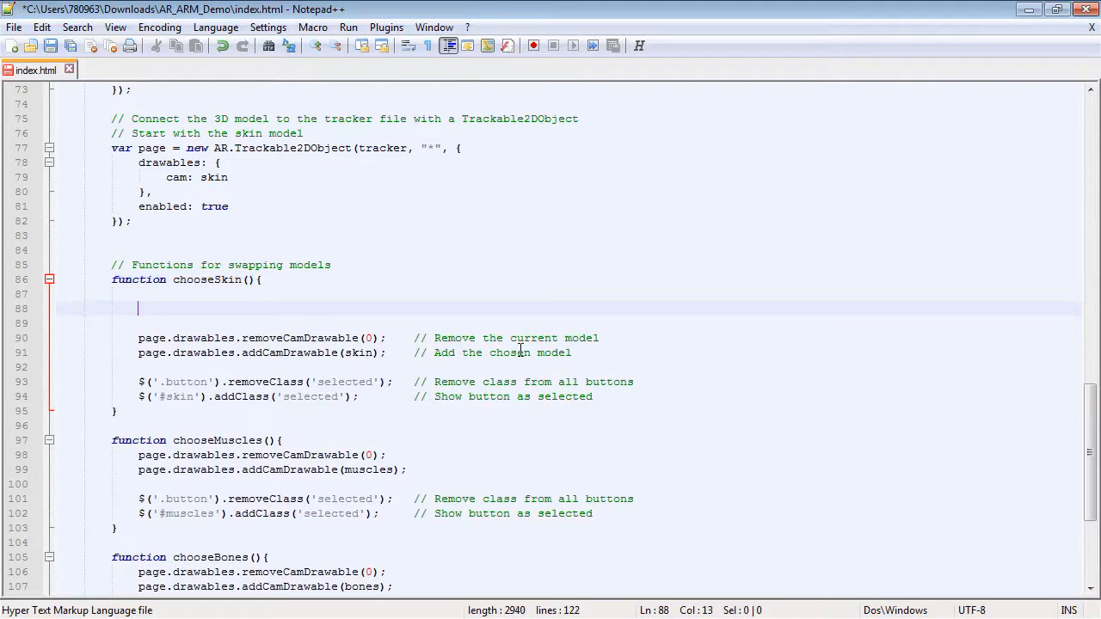
text(if )
text(()
text(!)
text(seeSkin)
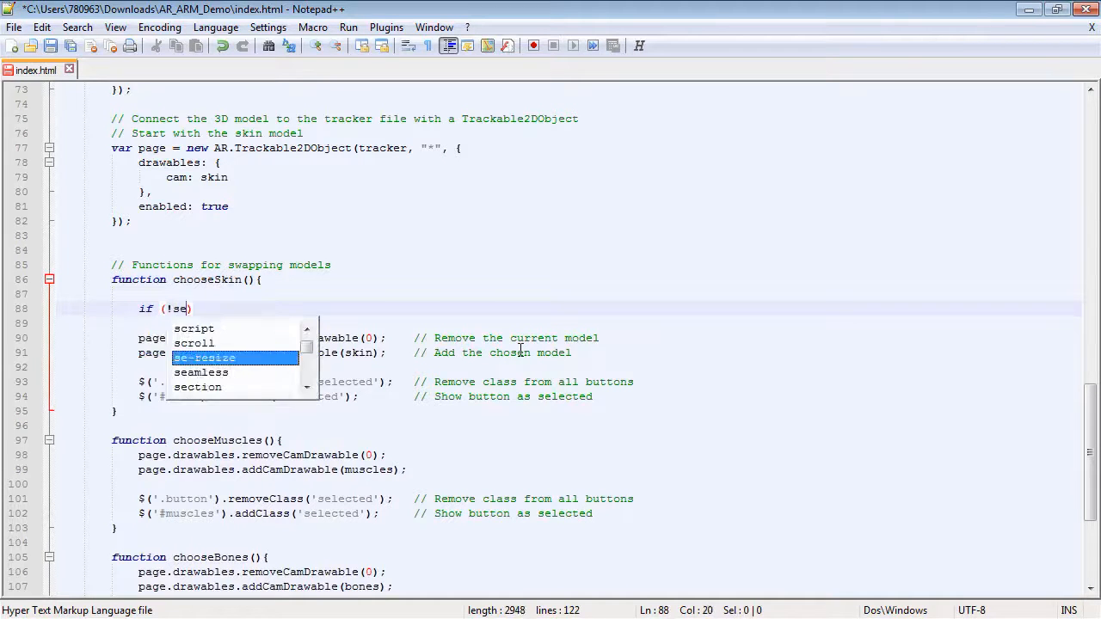
text())
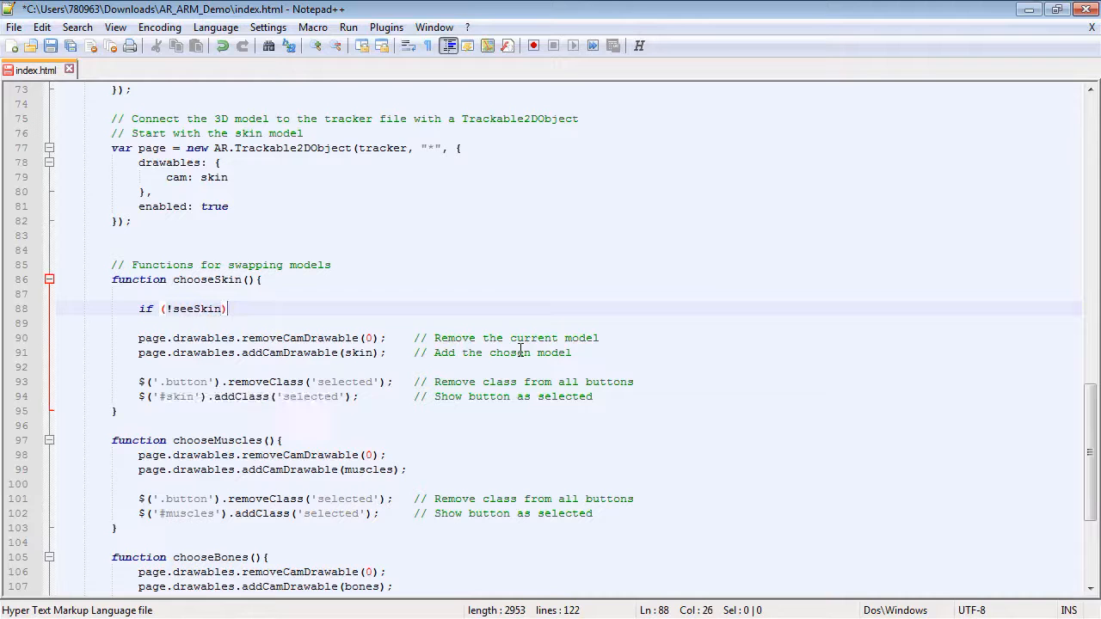
text({)
key(Return)
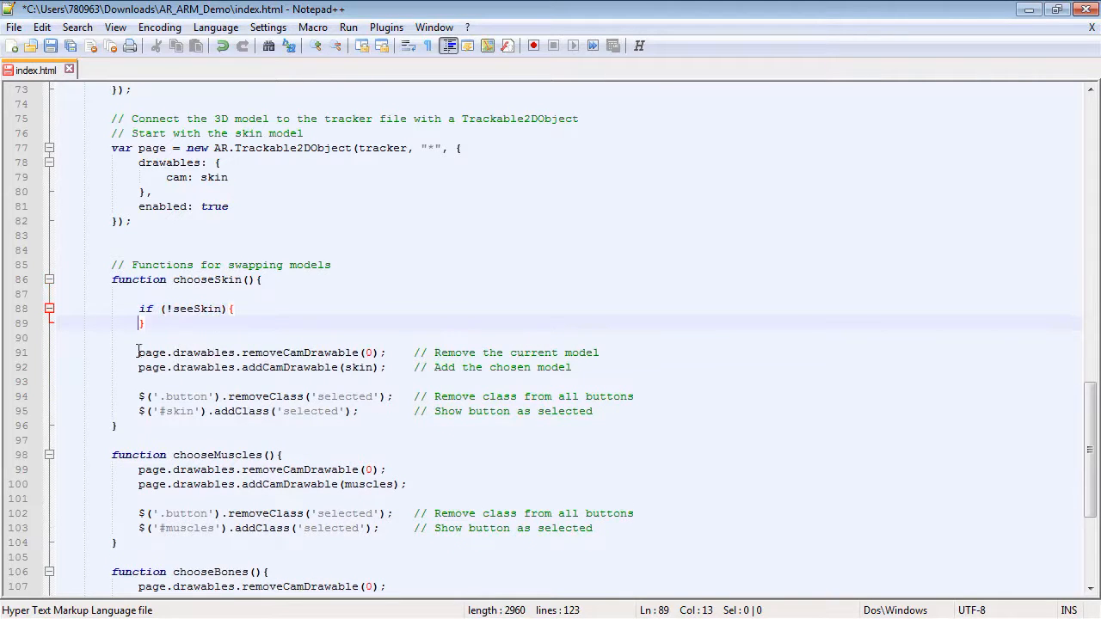
Copy the addCamDrawable(skin) line into the if block and add 'seeSkin = true;' beneath it.
drag(139, 368, 391, 367)
key(ctrl+c)
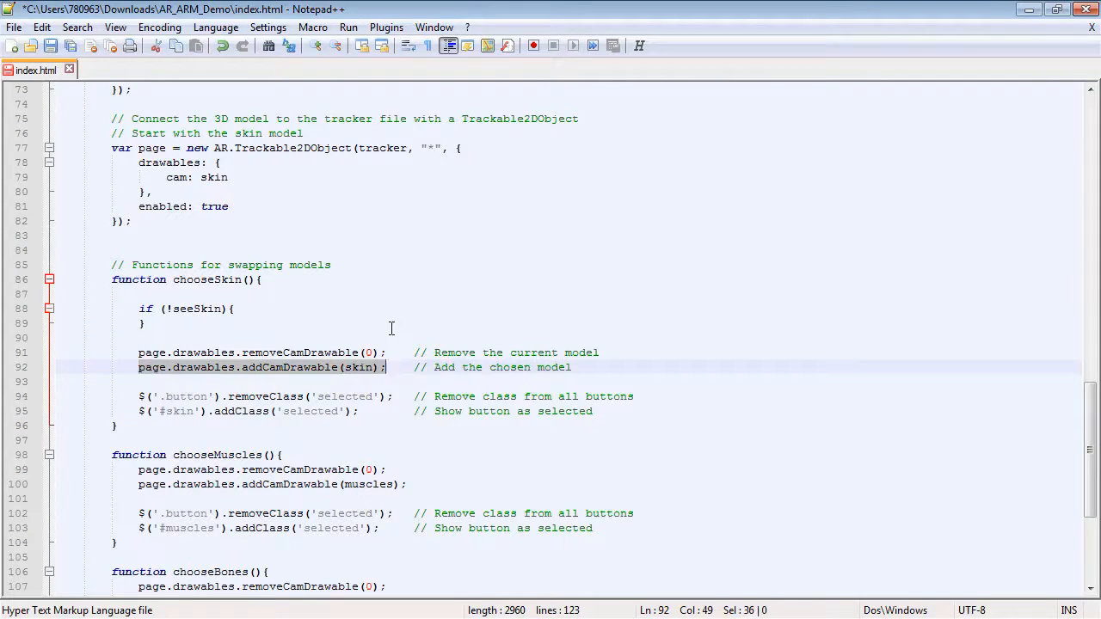
click(267, 309)
key(Return)
key(Tab)
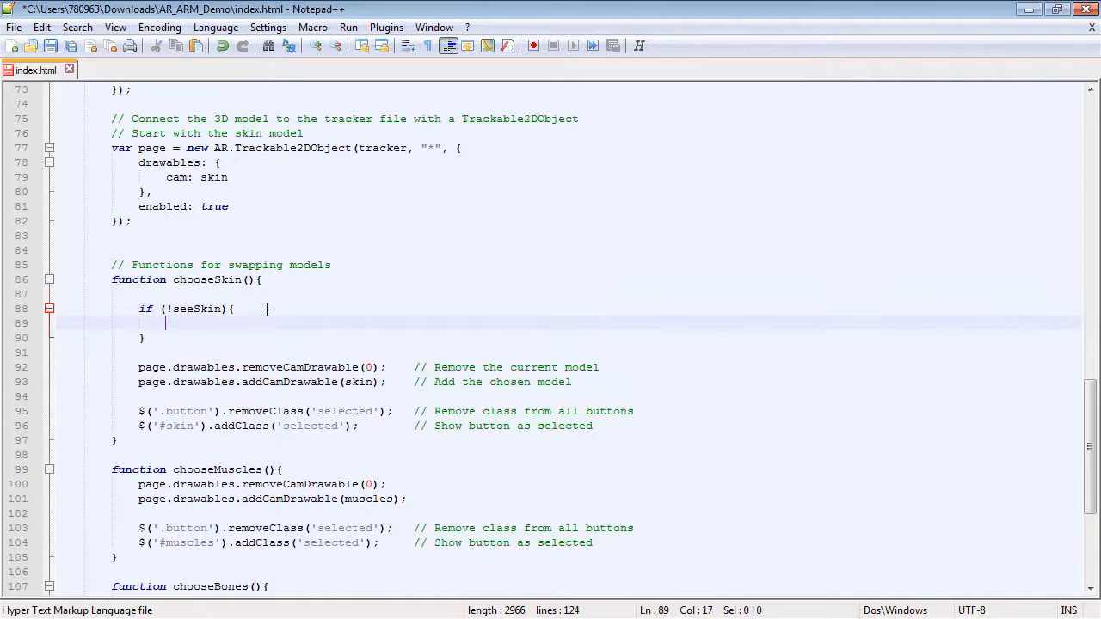
key(ctrl+v)
key(Return)
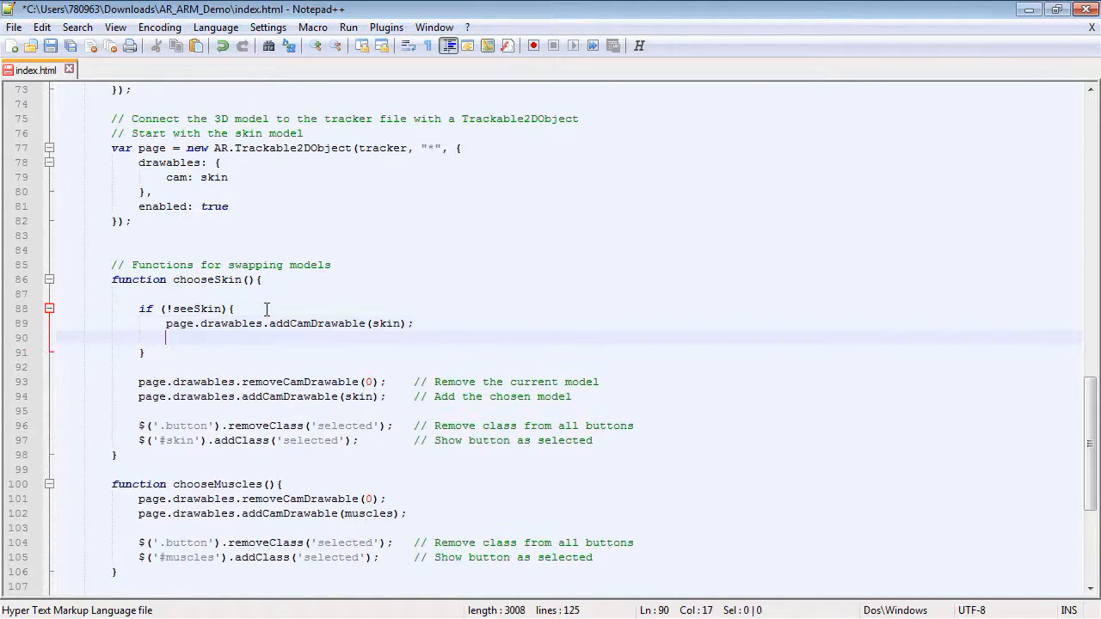
text(see)
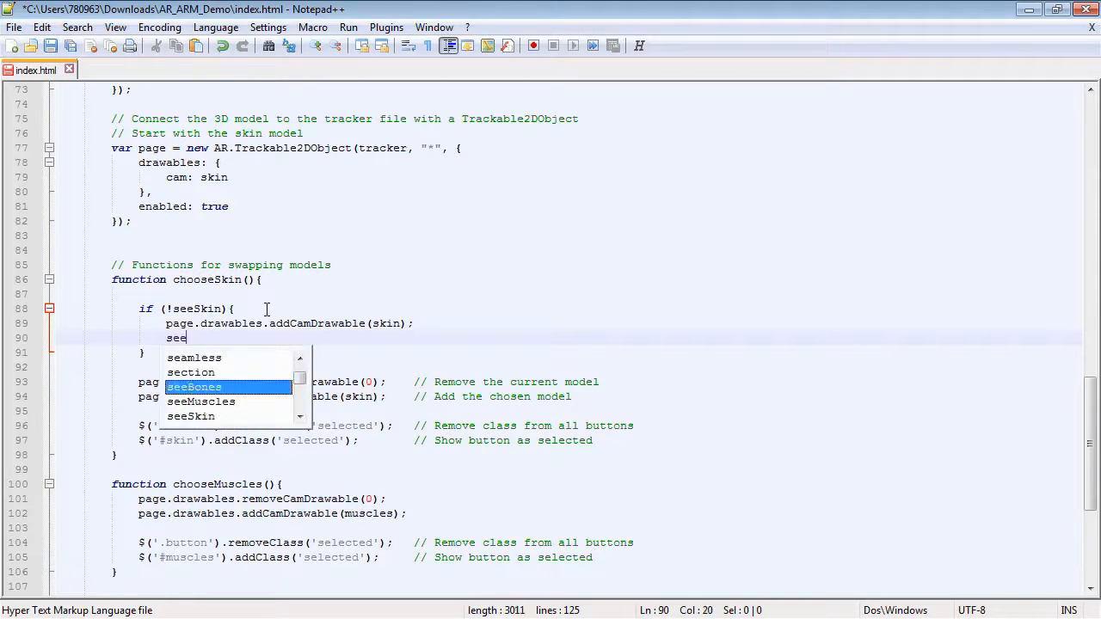
text(Skin = true;)
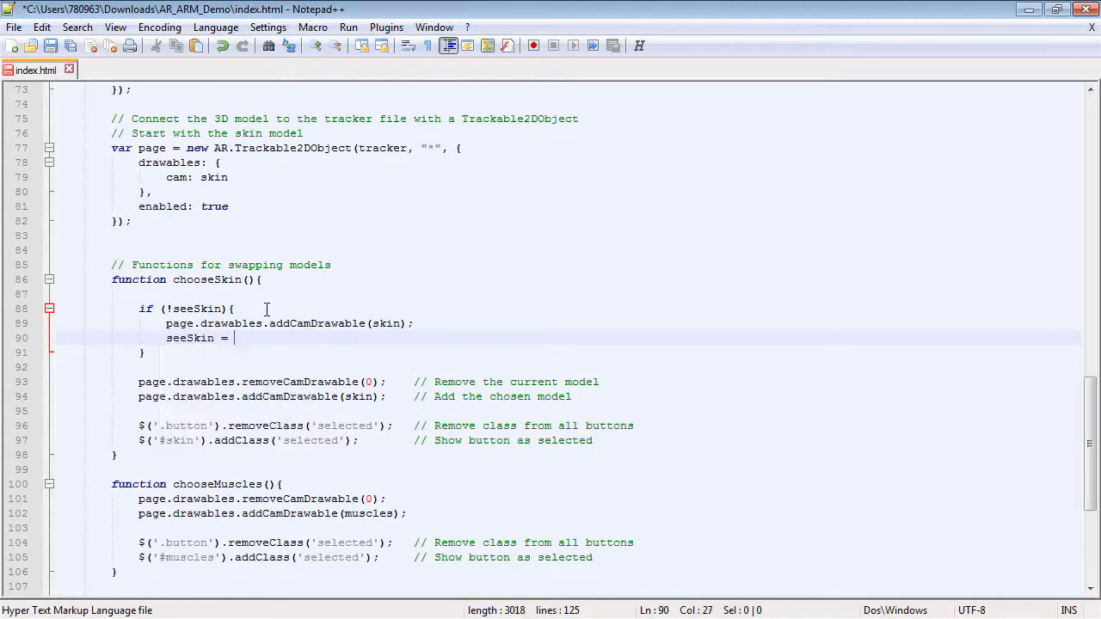
key(Down)
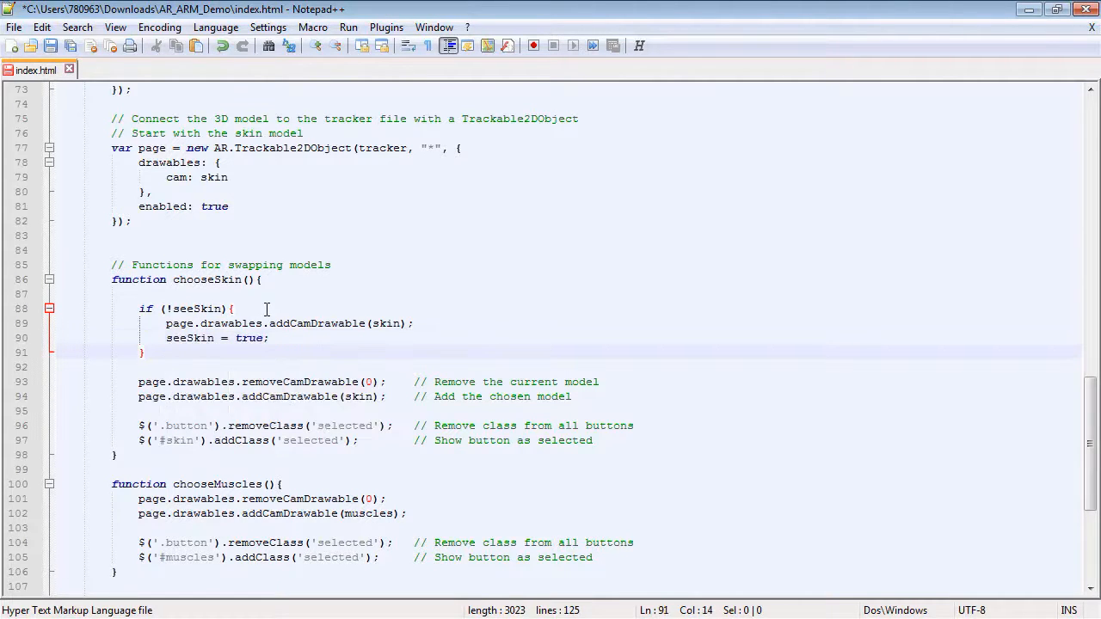
Add an 'if (seeMuscles){ }' block below the first if block in chooseSkin.
key(Return)
text(if ()
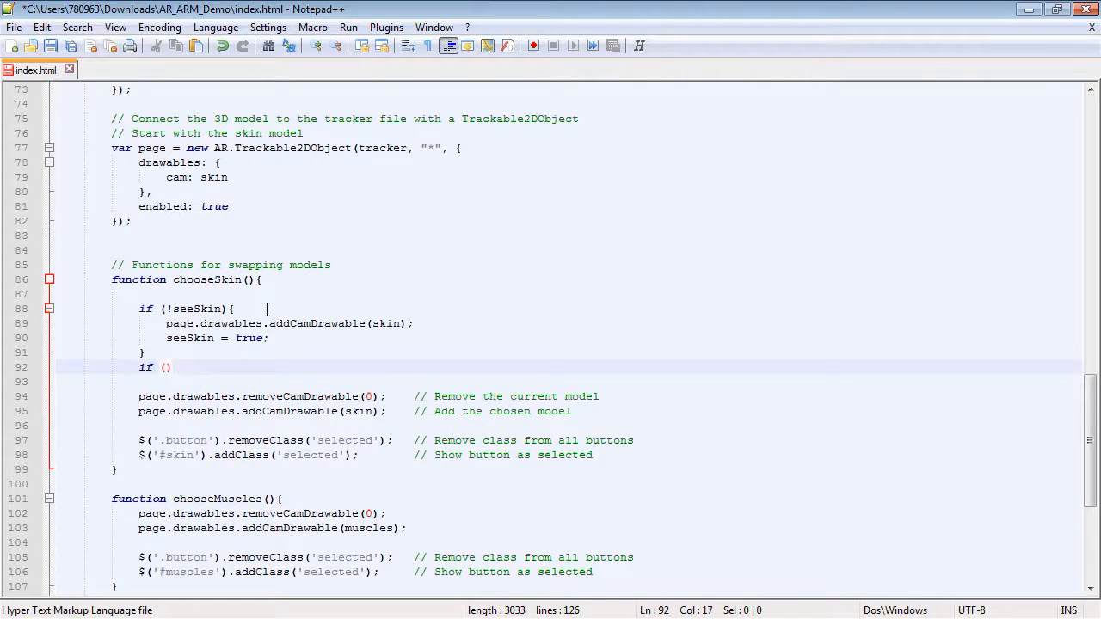
text(seeMuscles)
key(Right)
text({)
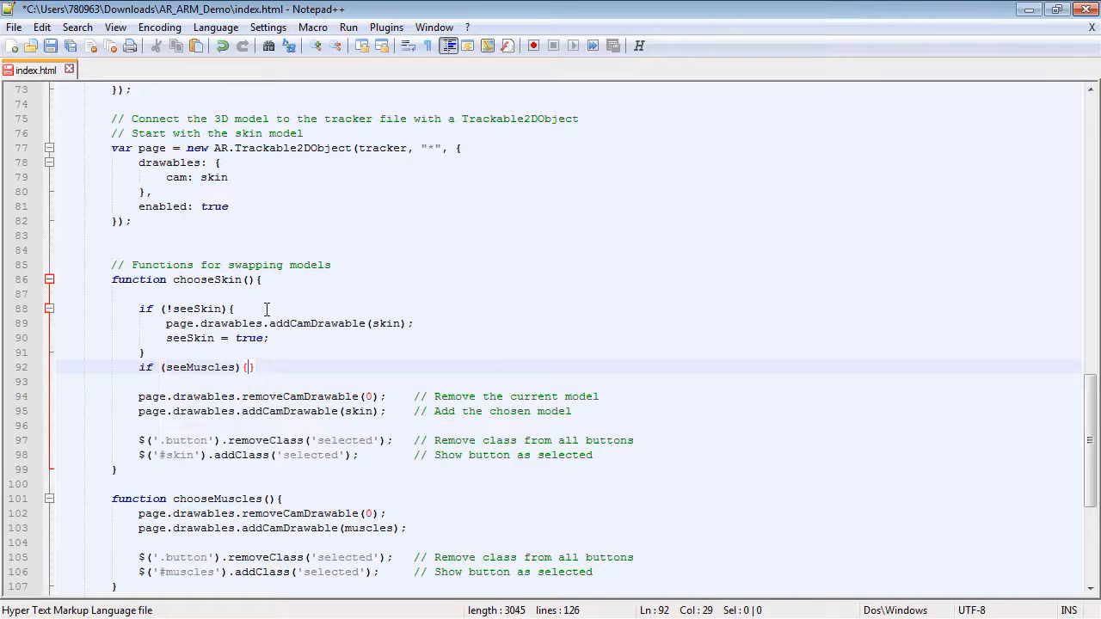
key(Return)
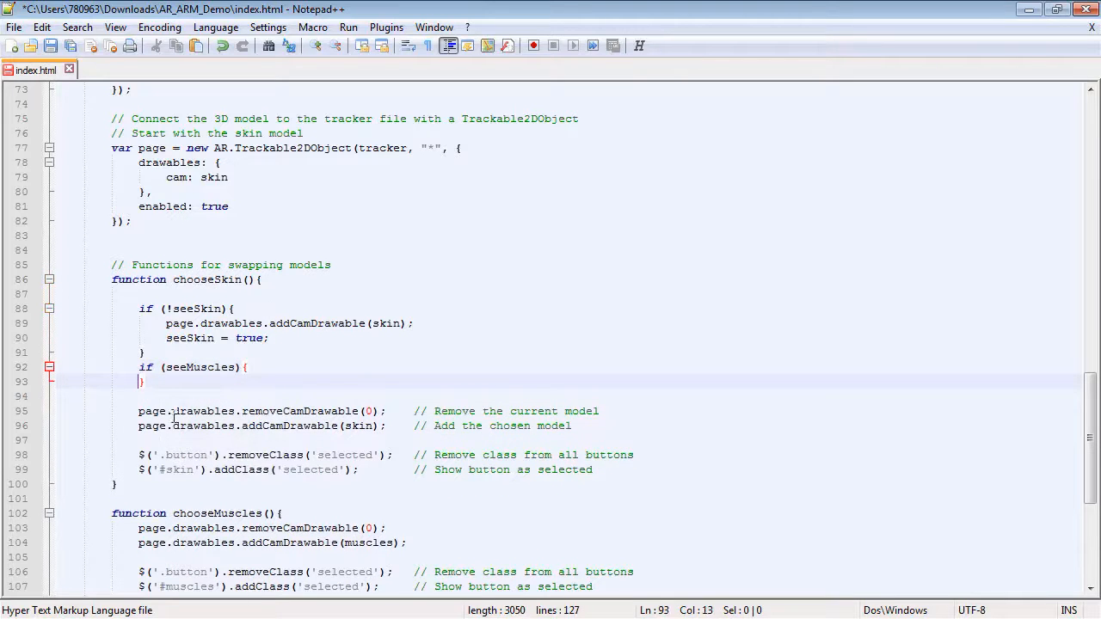
Copy the removeCamDrawable(0) line into the seeMuscles block.
drag(139, 413, 381, 416)
key(ctrl+c)
click(277, 367)
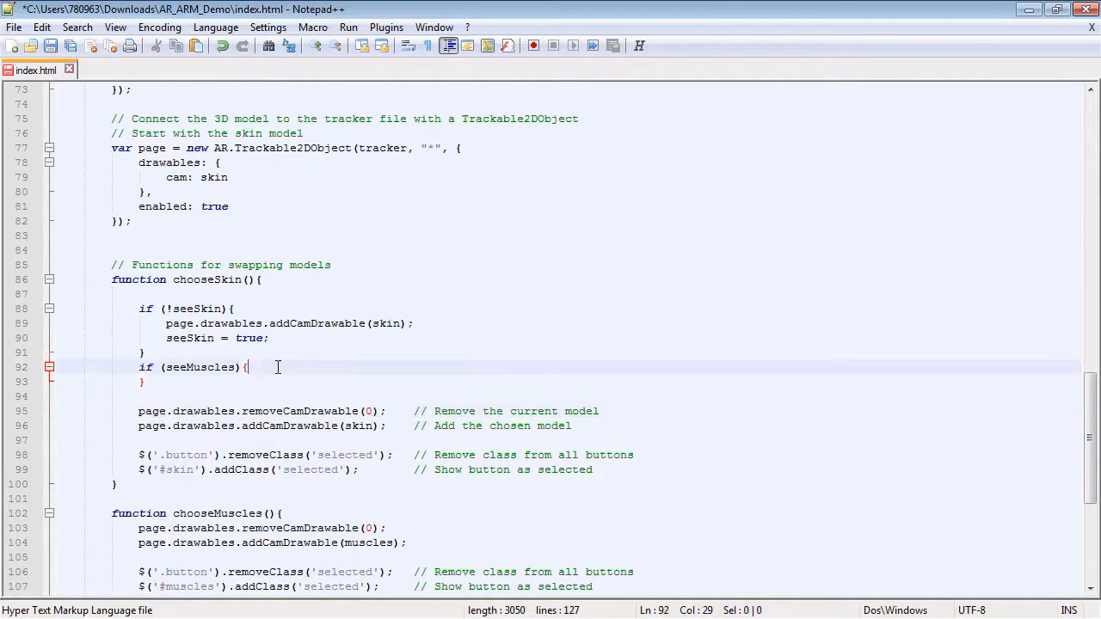
key(Return)
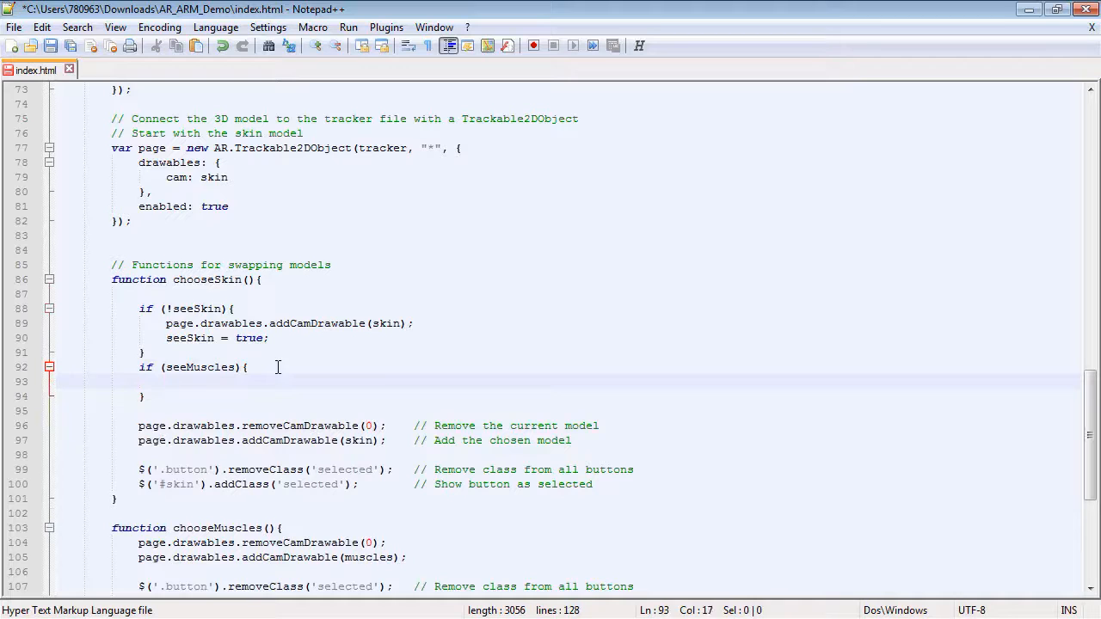
key(ctrl+v)
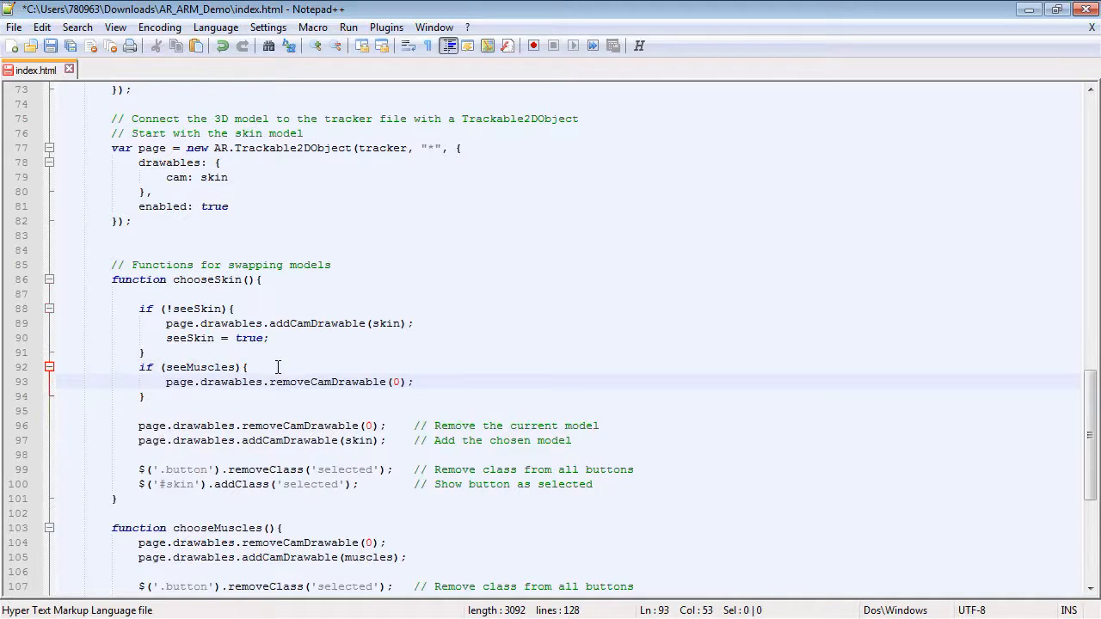
Change the removeCamDrawable argument inside the seeMuscles block from 0 to muscles.
click(394, 382)
drag(394, 382, 398, 380)
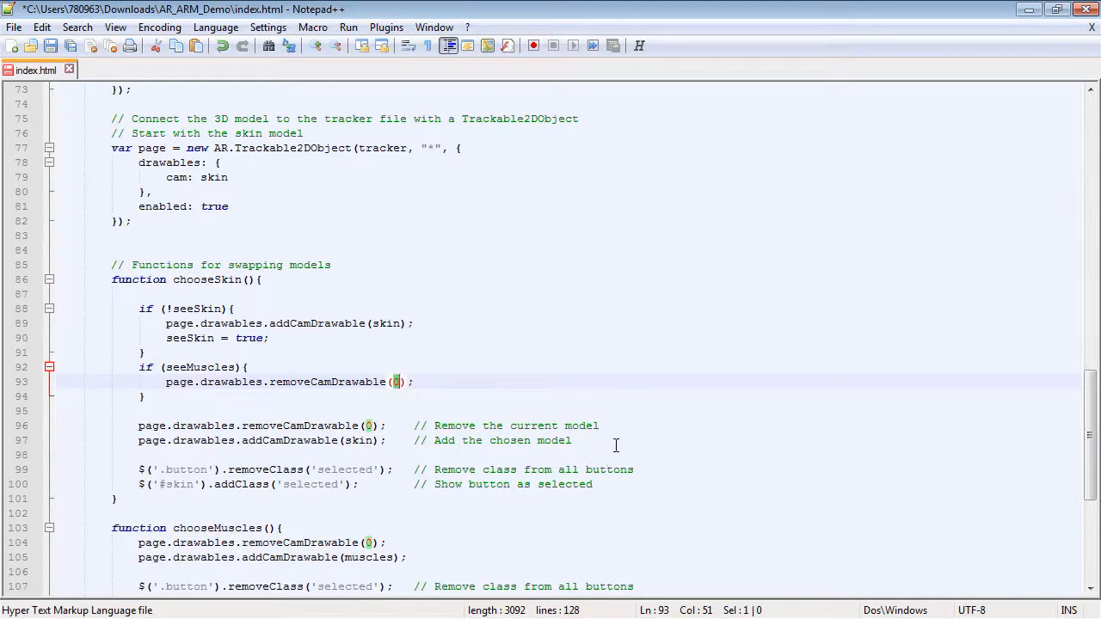
scroll(405, 360, up, 7)
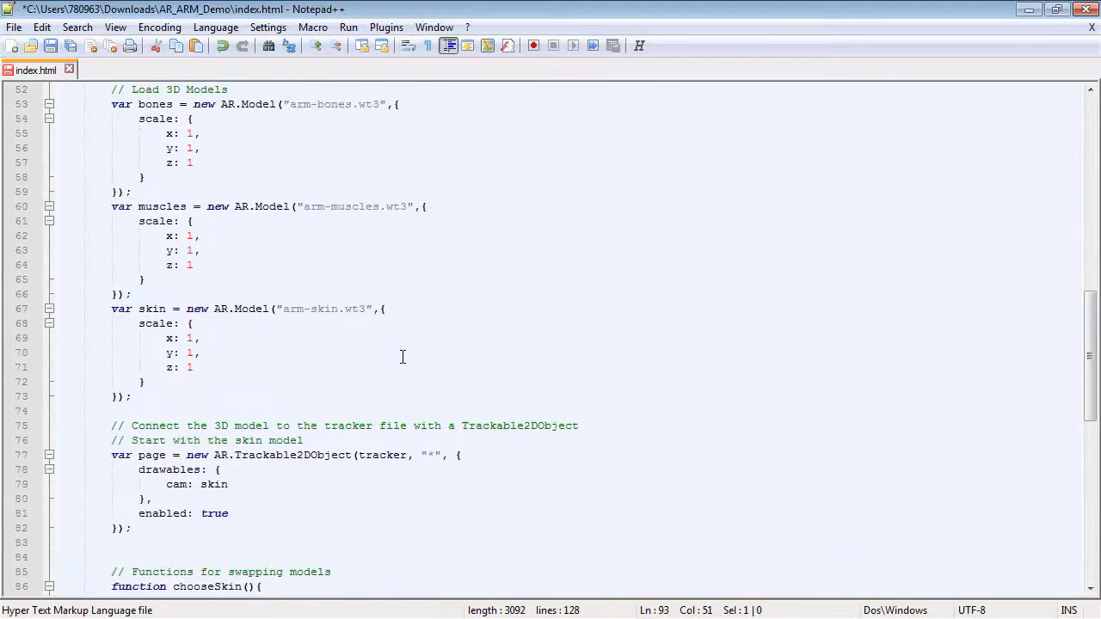
drag(139, 206, 189, 214)
scroll(232, 215, down, 5)
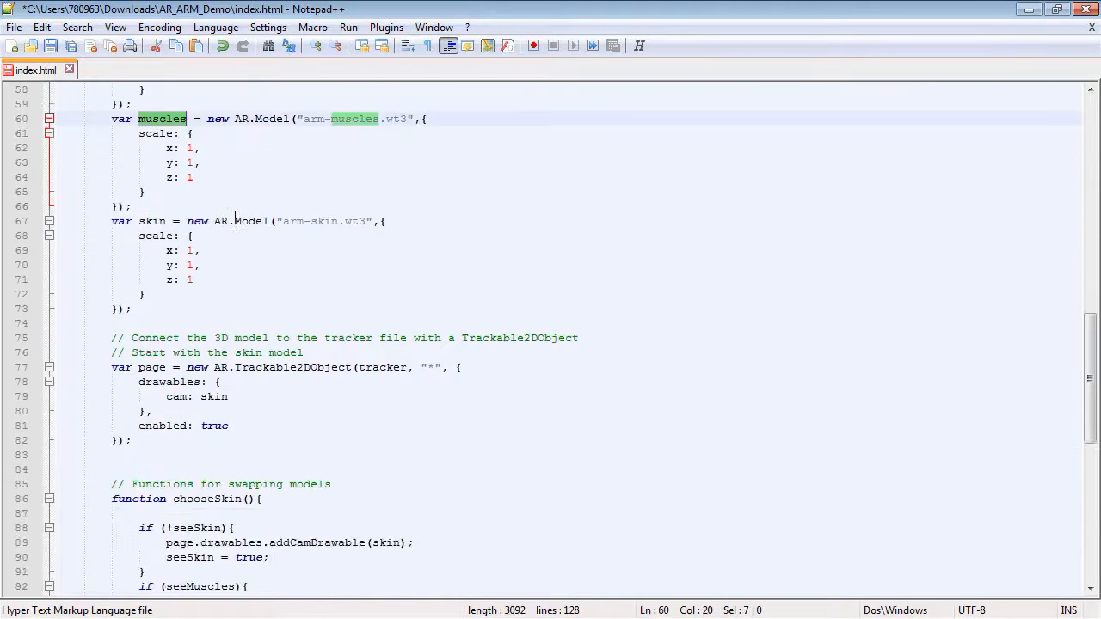
double_click(394, 470)
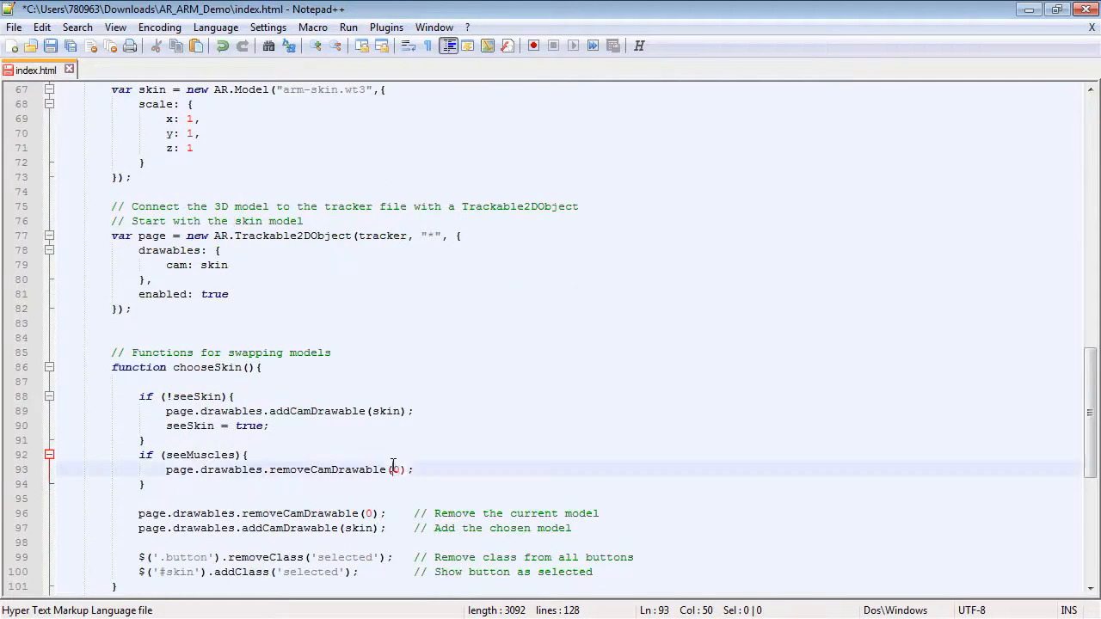
text(muscles)
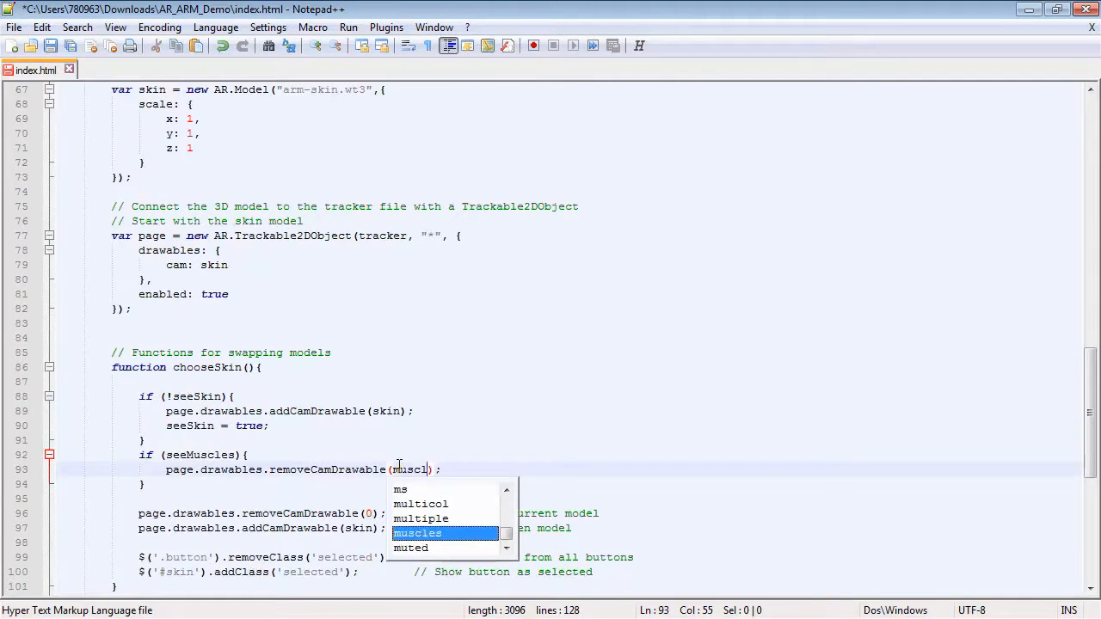
Add 'seeMuscles = false;' beneath the removeCamDrawable(muscles) line.
click(491, 466)
key(Return)
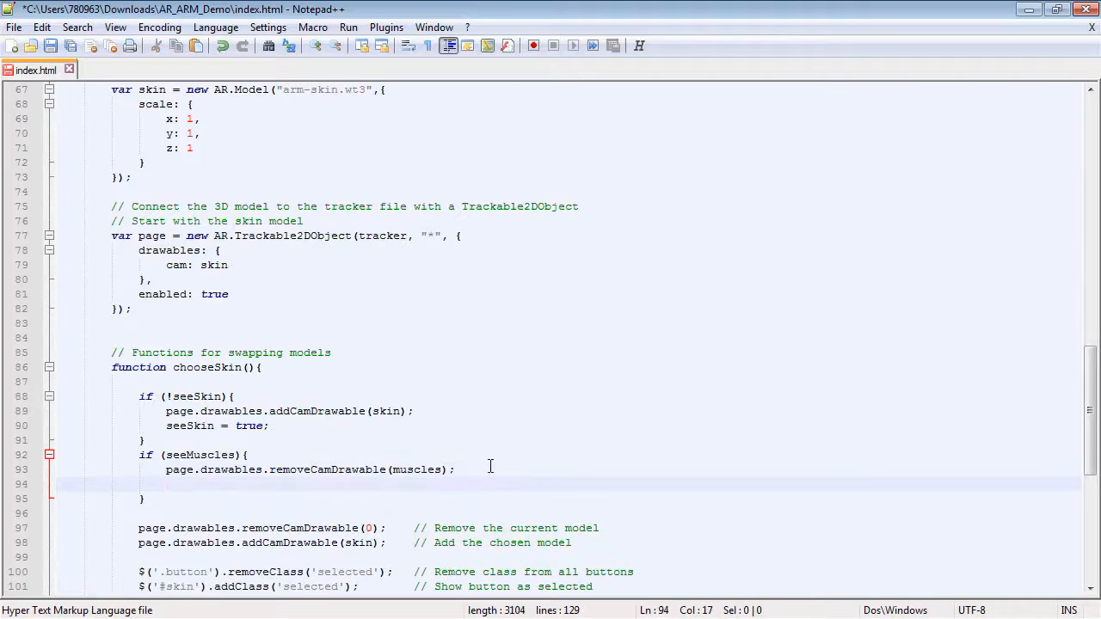
text(seeMu)
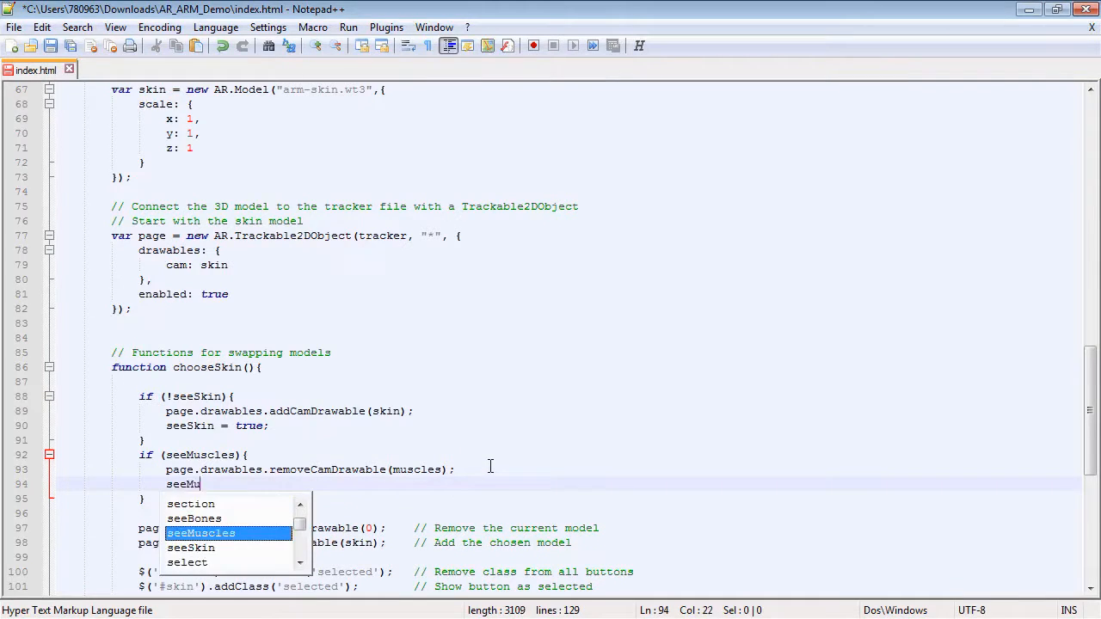
text(scles = fa)
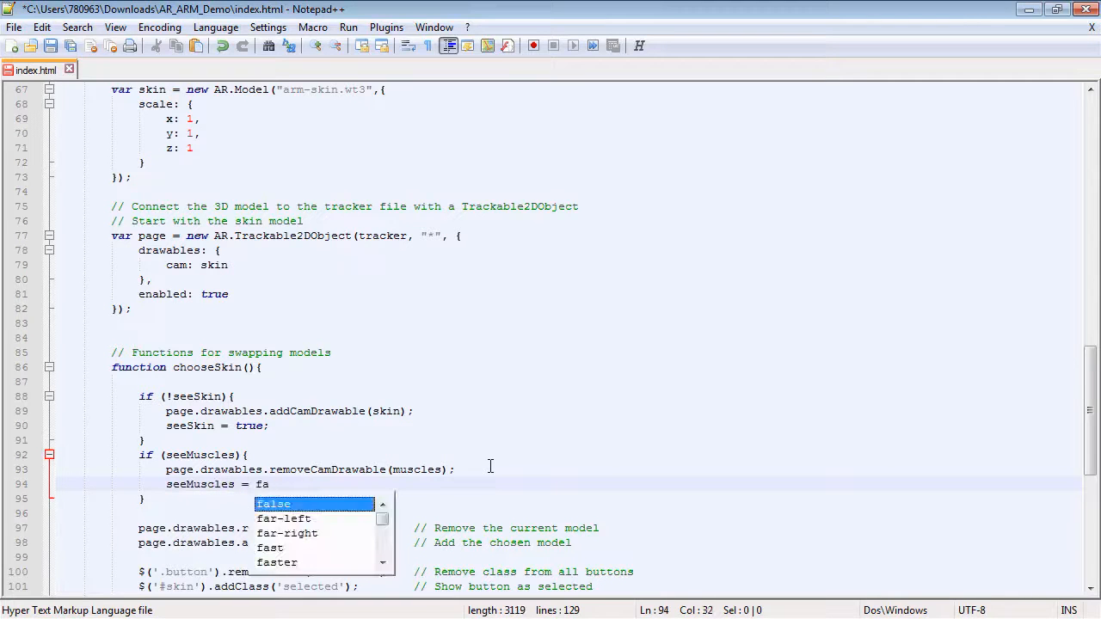
text(lse;)
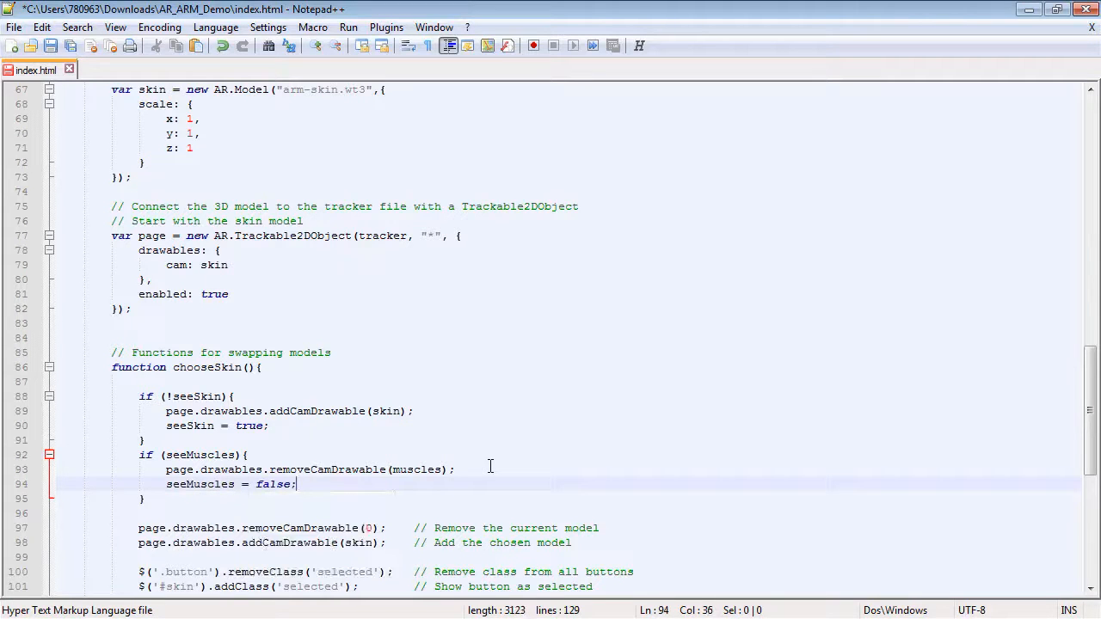
Add an 'if (seeBones){ }' block below the seeMuscles block in chooseSkin.
scroll(489, 468, down, 2)
click(161, 413)
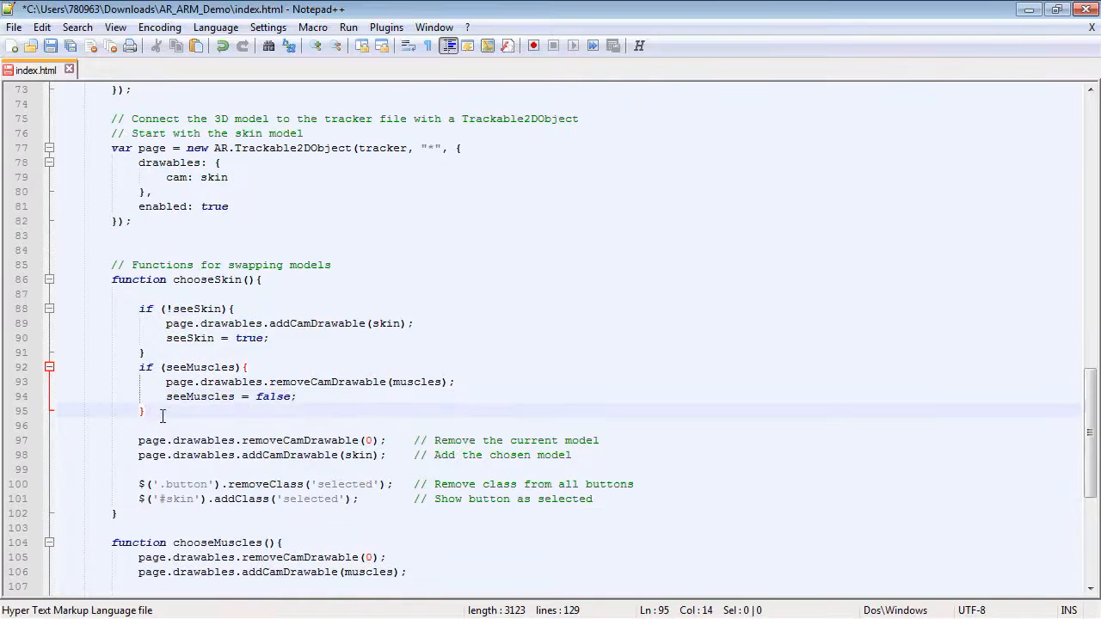
key(Return)
text(if )
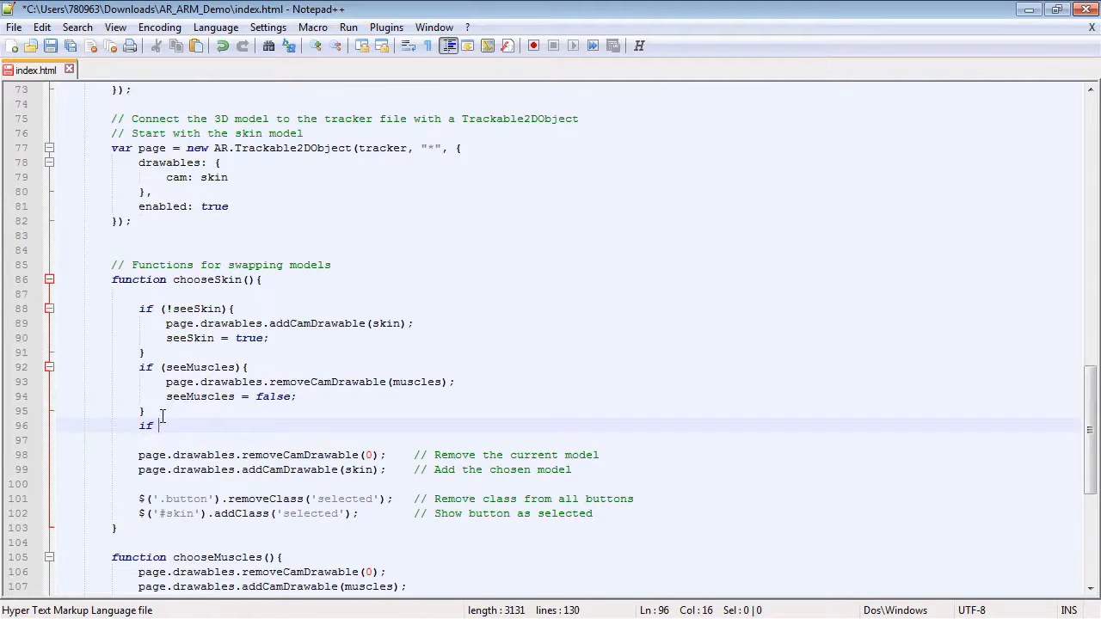
text((seeBones)
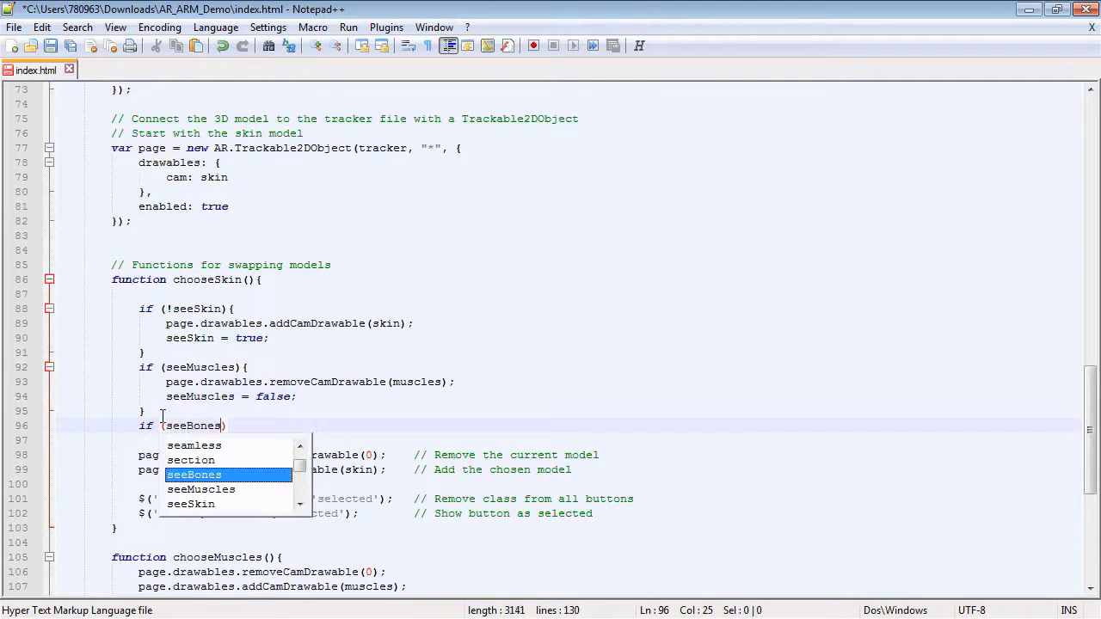
text(){)
key(Return)
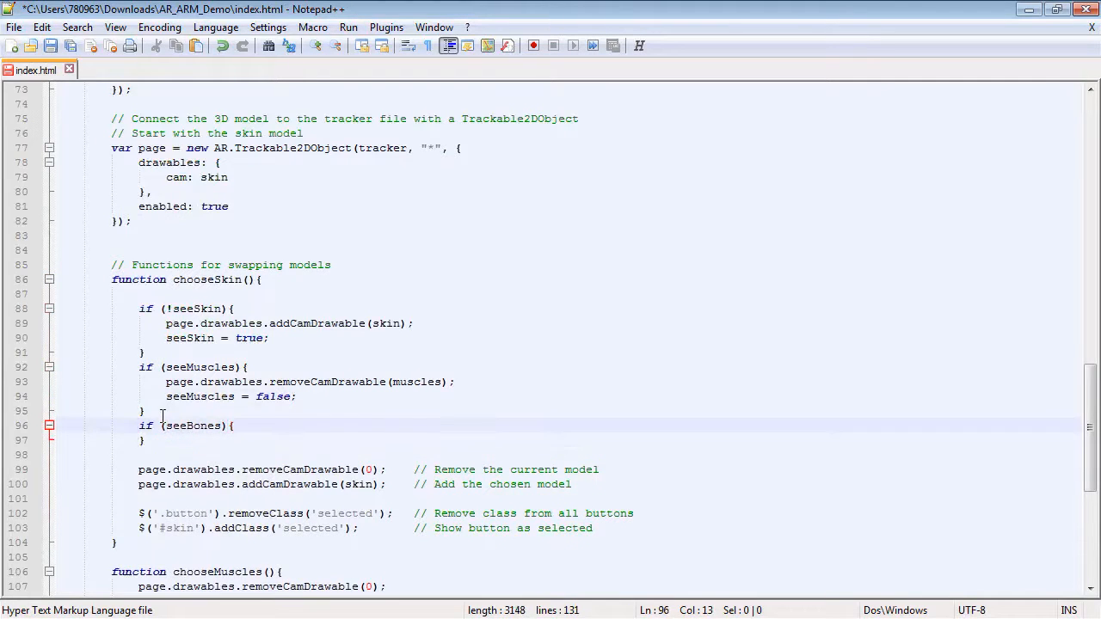
key(Return)
key(Up)
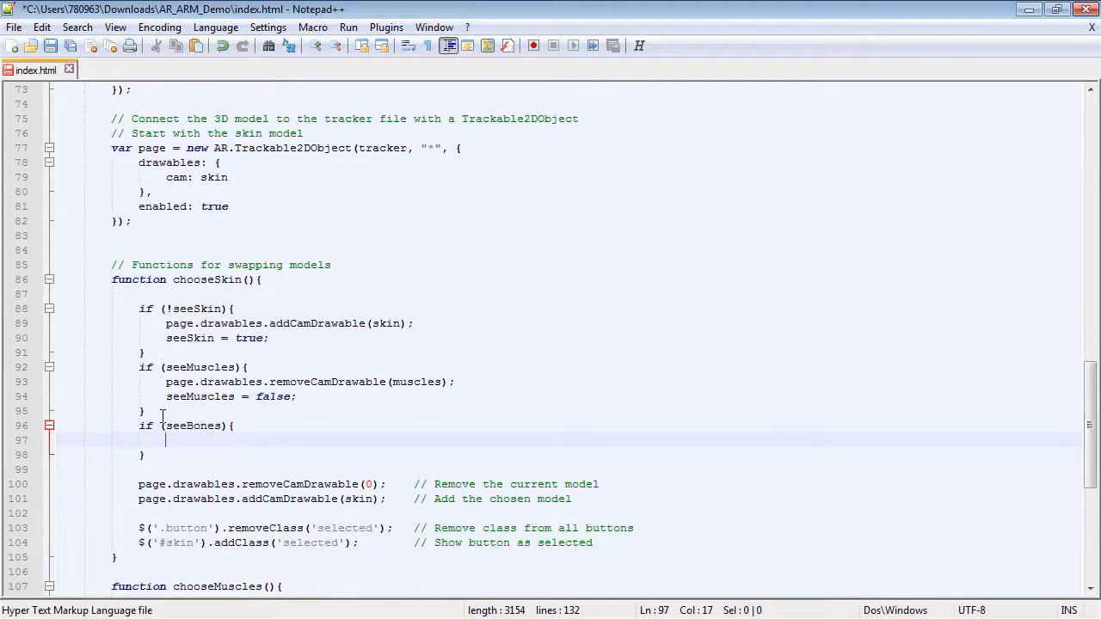
Copy the removeCamDrawable(muscles) line into the seeBones block and change its argument to bones.
drag(166, 382, 456, 383)
key(ctrl+c)
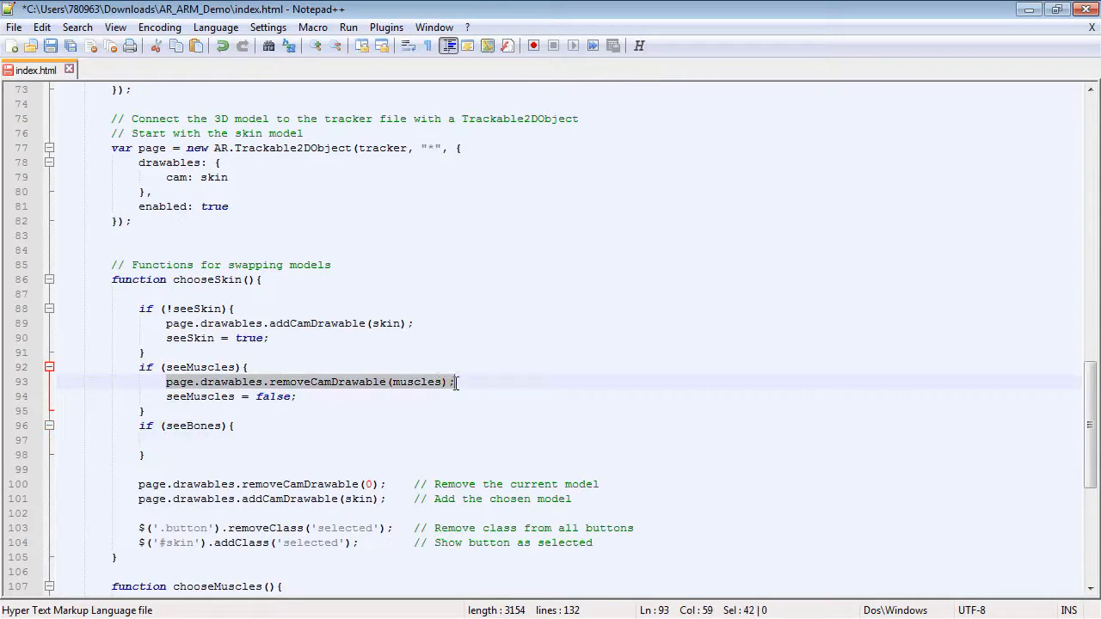
click(193, 441)
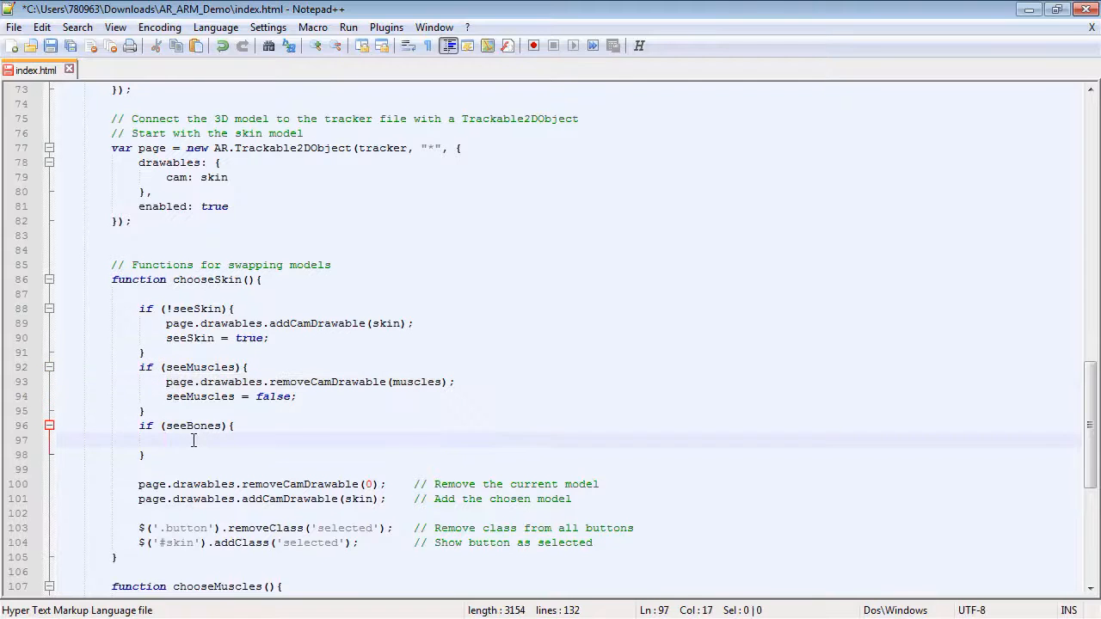
key(ctrl+v)
double_click(404, 439)
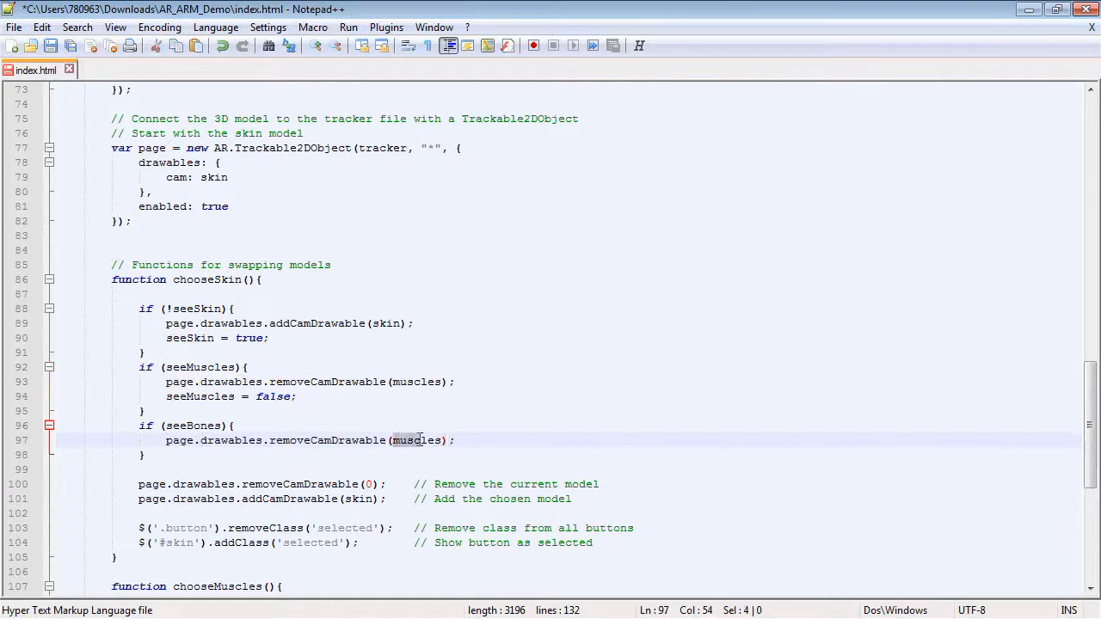
text(bones)
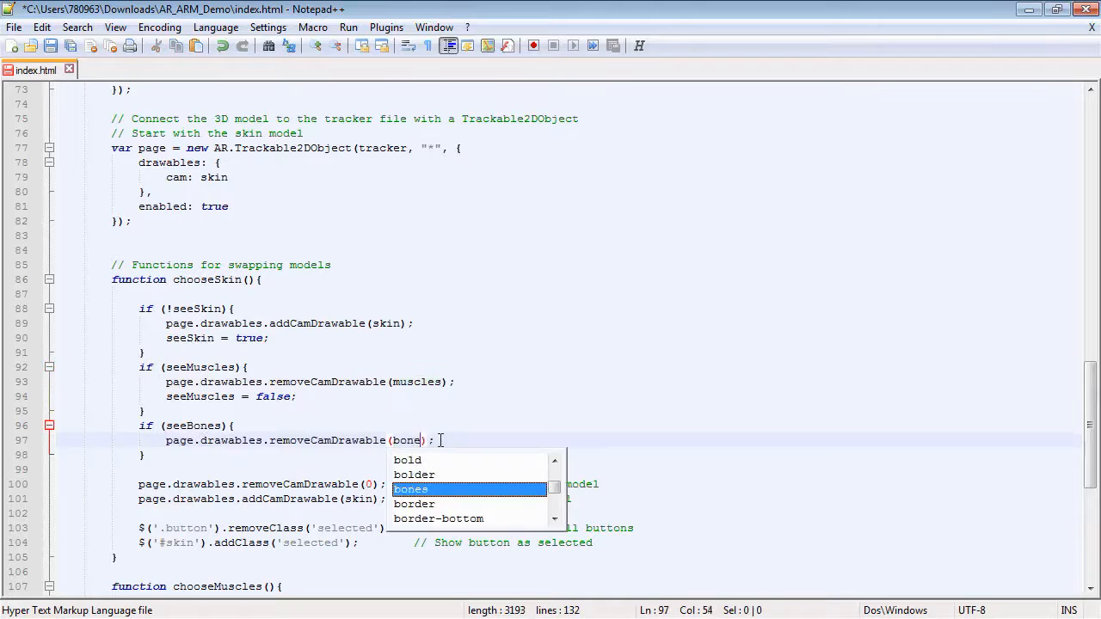
Add 'seeBones = false;' beneath the removeCamDrawable(bones) line.
key(End)
key(Return)
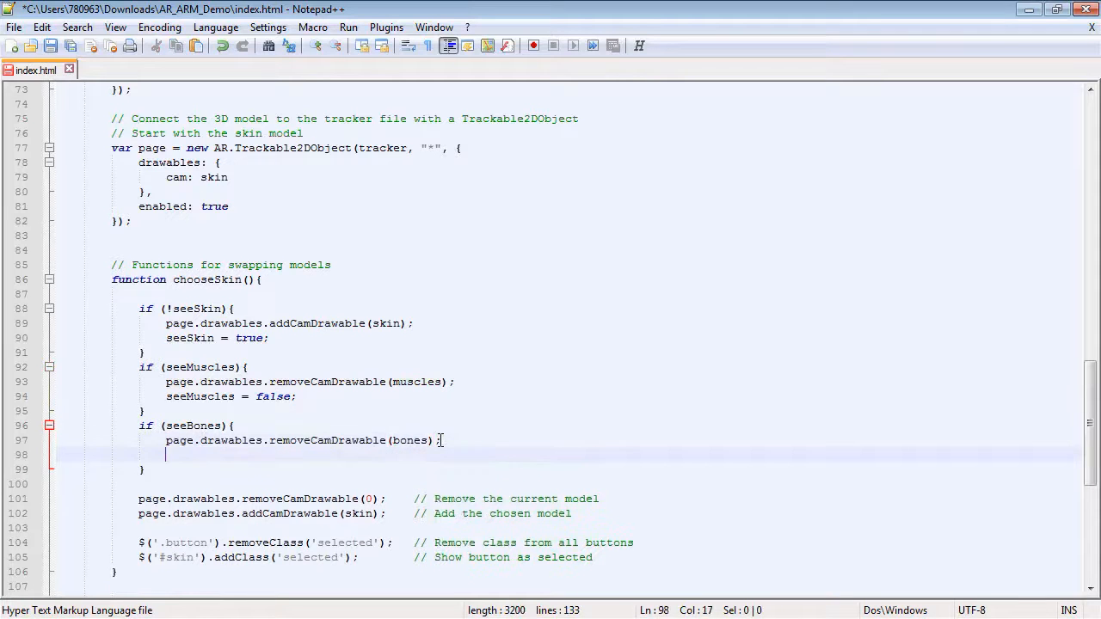
text(see)
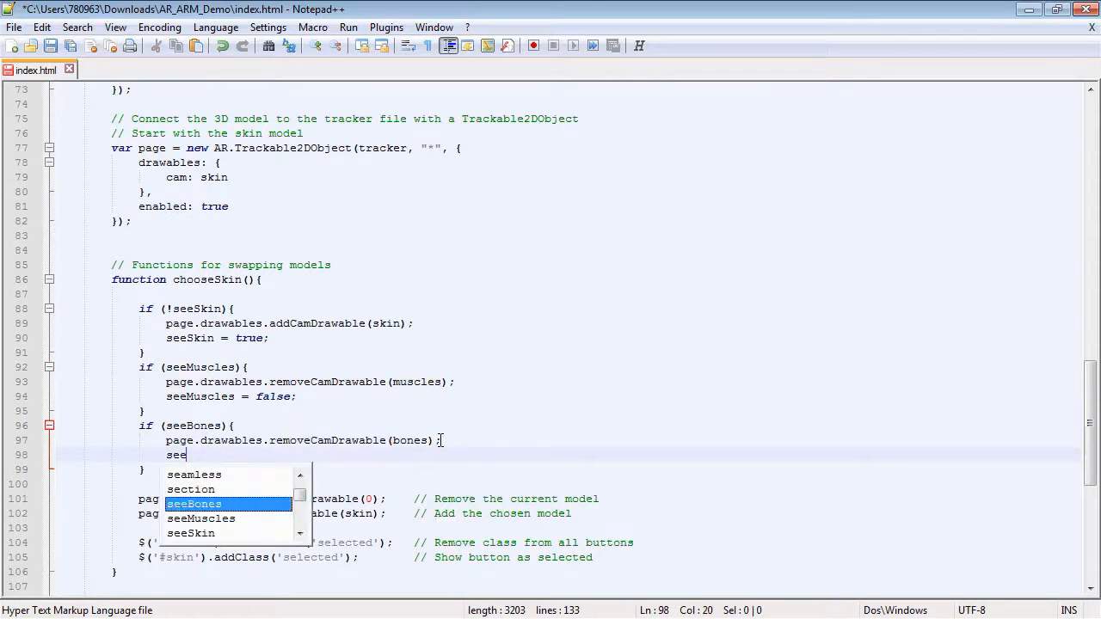
key(Return)
text(= fa)
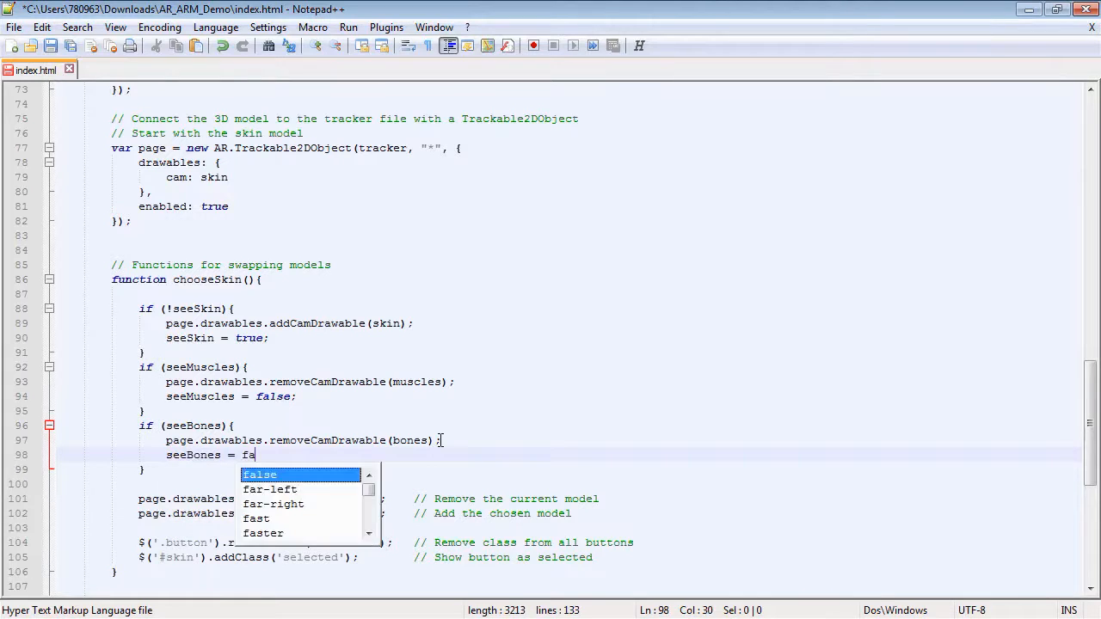
text(lse;)
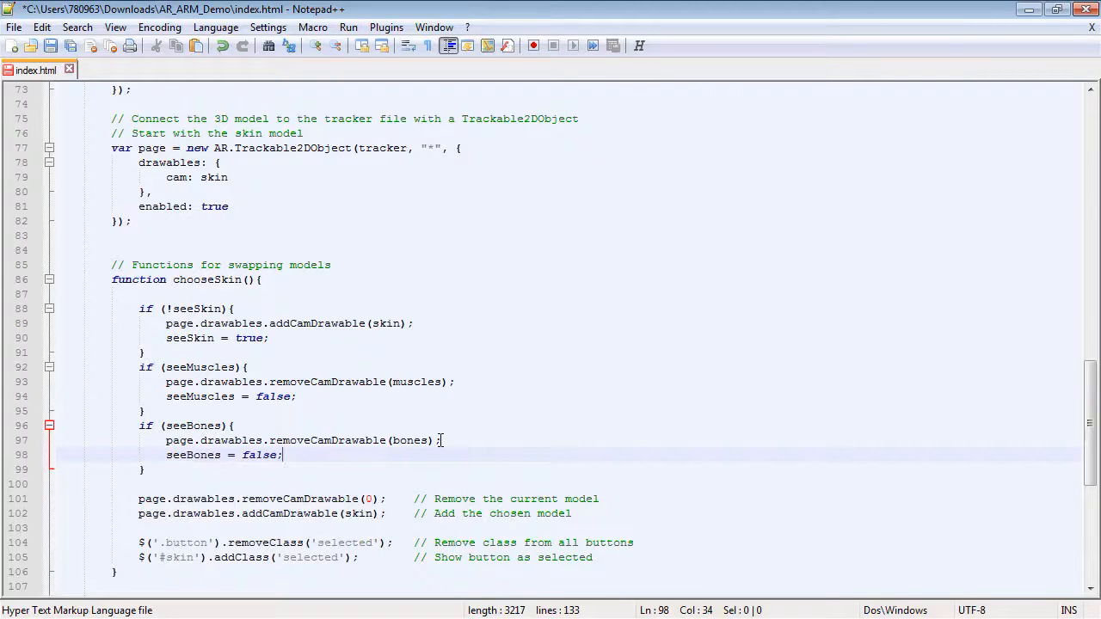
Delete the old removeCamDrawable(0) and addCamDrawable(skin) lines from chooseSkin.
scroll(420, 427, down, 1)
drag(572, 470, 66, 454)
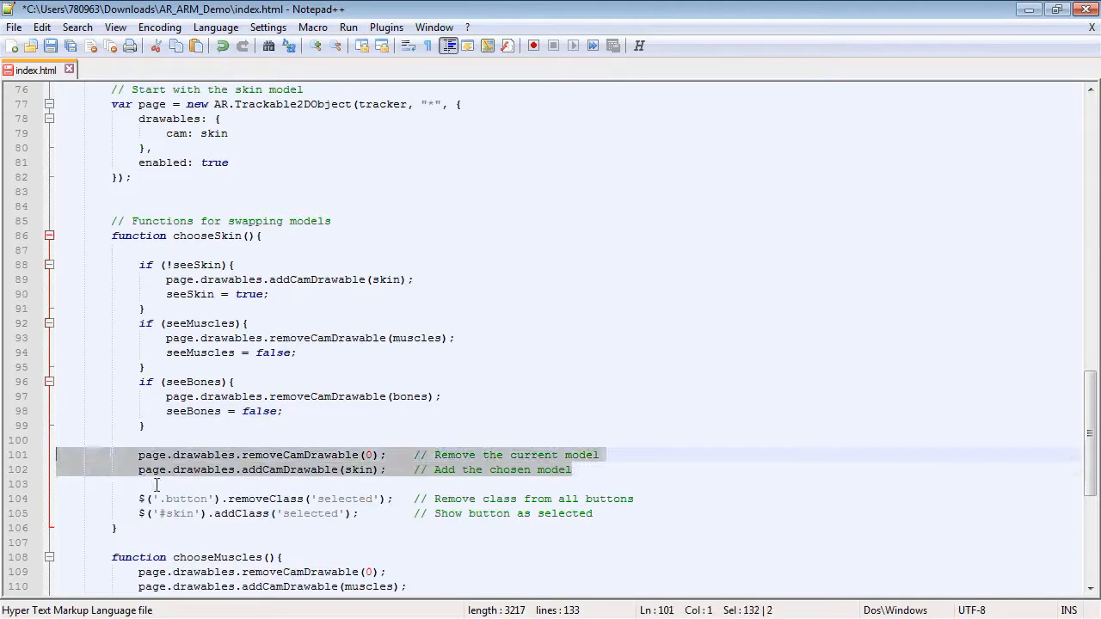
key(Delete)
key(BackSpace)
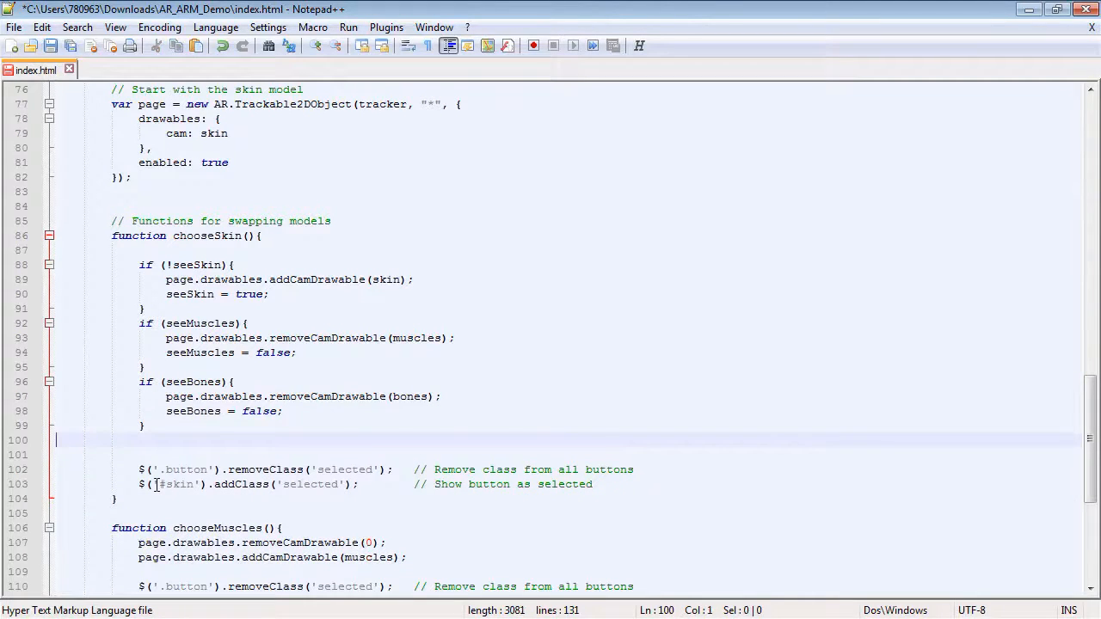
key(BackSpace)
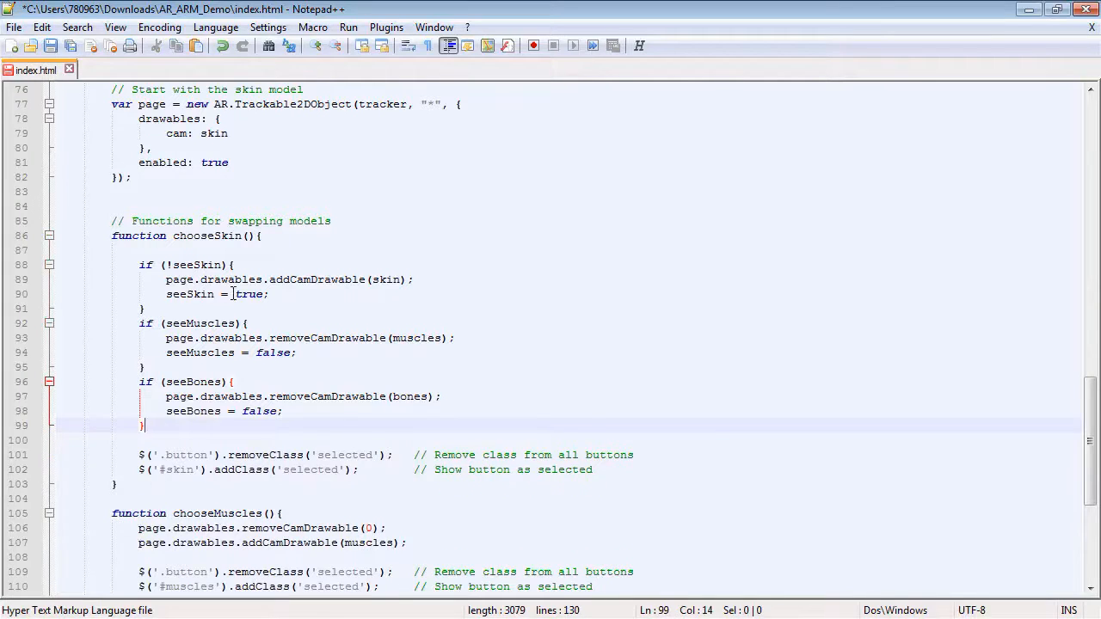
Copy the three if blocks from chooseSkin and paste them in place of the two model-swap lines in chooseMuscles.
scroll(233, 294, down, 1)
drag(140, 221, 157, 382)
key(ctrl+c)
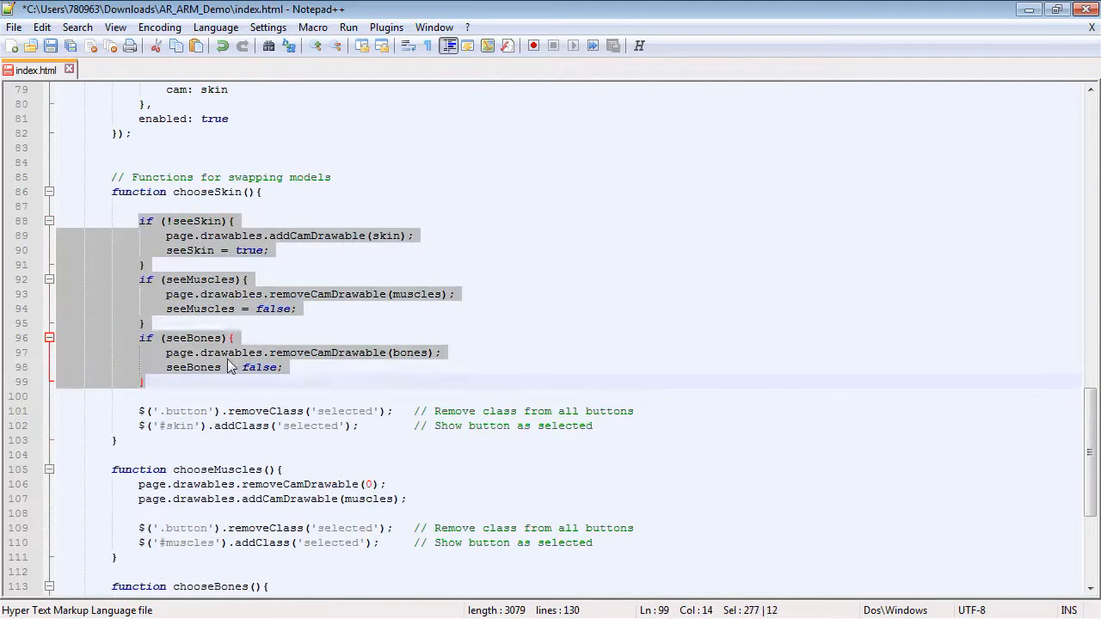
scroll(158, 382, down, 2)
drag(140, 400, 452, 420)
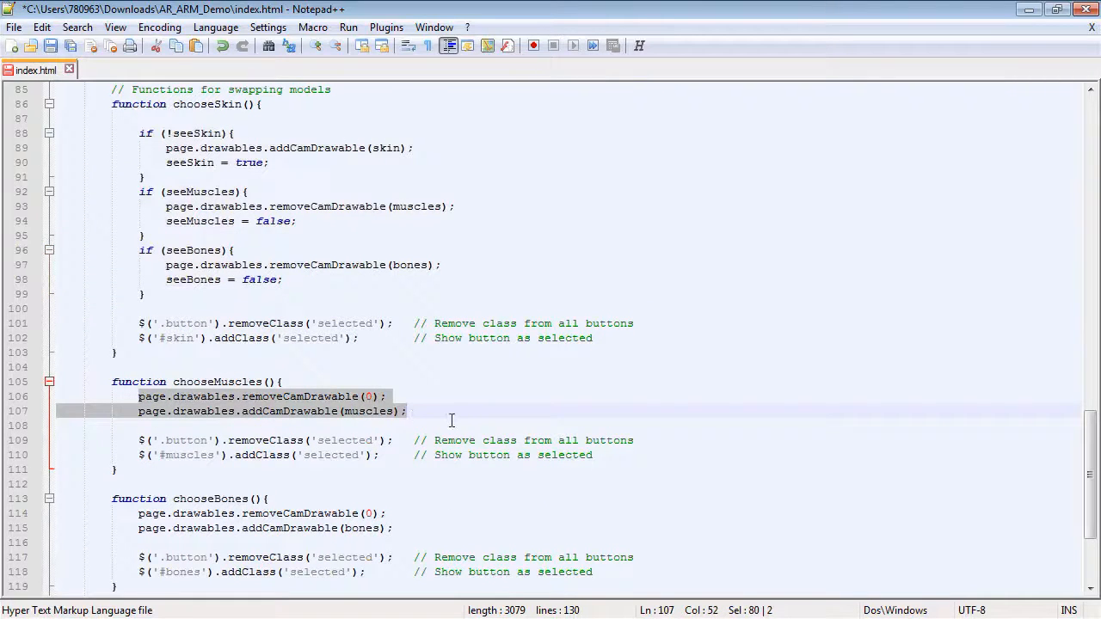
key(Delete)
key(Return)
key(ctrl+v)
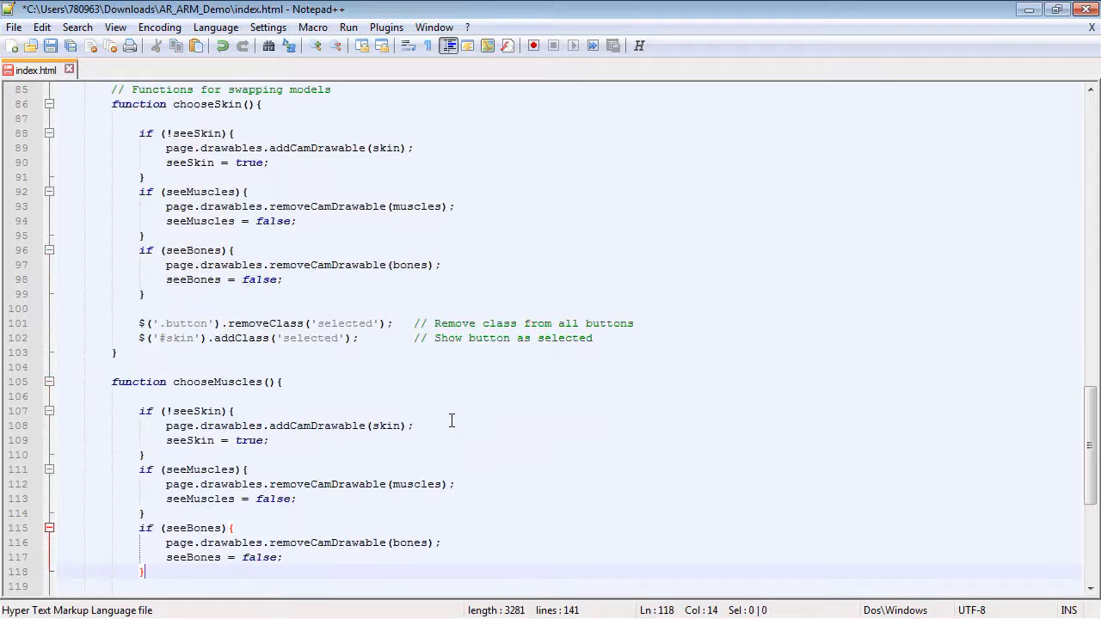
Rewrite the first block in chooseMuscles as 'if (seeSkin)' with removeCamDrawable(skin) and 'seeSkin = false;'.
scroll(408, 370, down, 2)
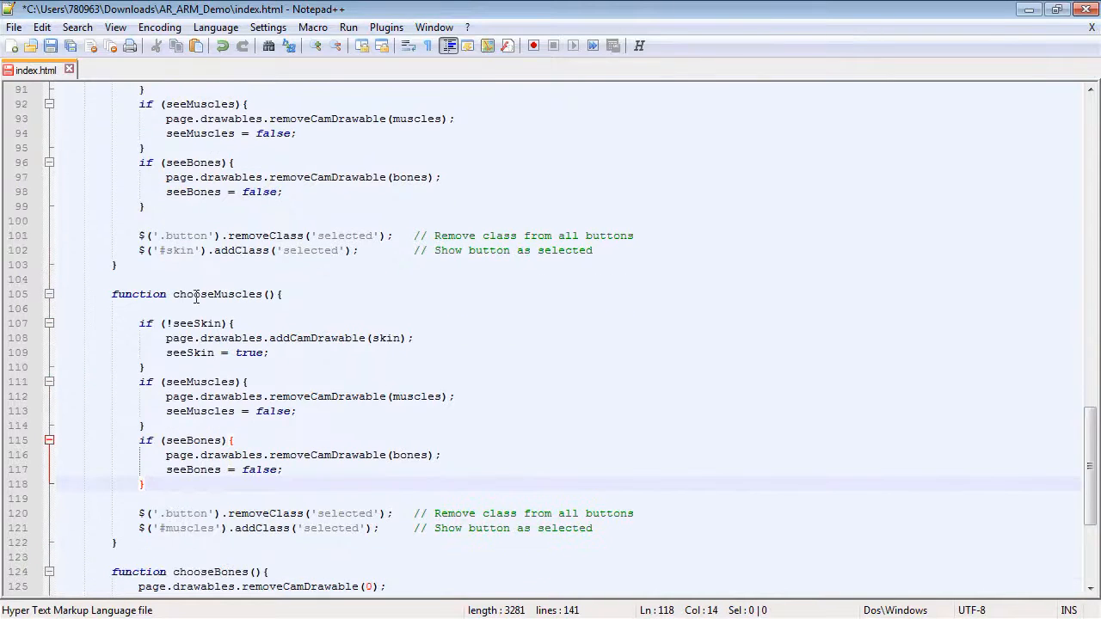
click(173, 324)
key(BackSpace)
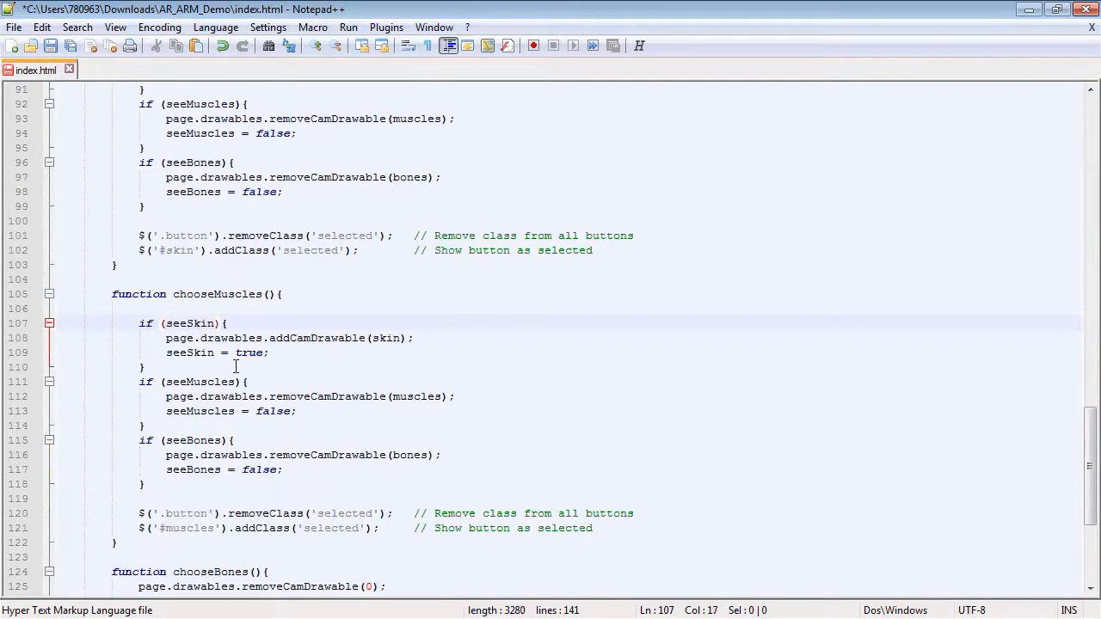
drag(270, 396, 311, 397)
key(ctrl+c)
mouse_move(268, 338)
mouse_down()
mouse_move(291, 339)
mouse_move(266, 353)
mouse_up()
key(ctrl+v)
text(fa)
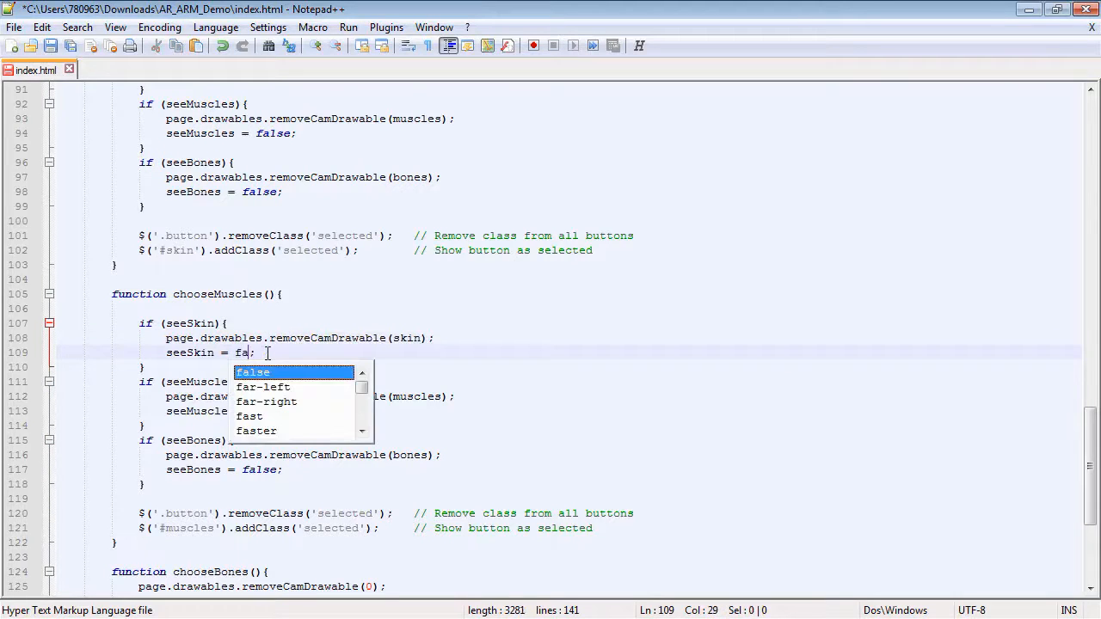
text(lse)
Rewrite the seeMuscles block in chooseMuscles as 'if (!seeMuscles)' with addCamDrawable(muscles) and 'seeMuscles = true;'.
click(202, 411)
click(167, 383)
text(!)
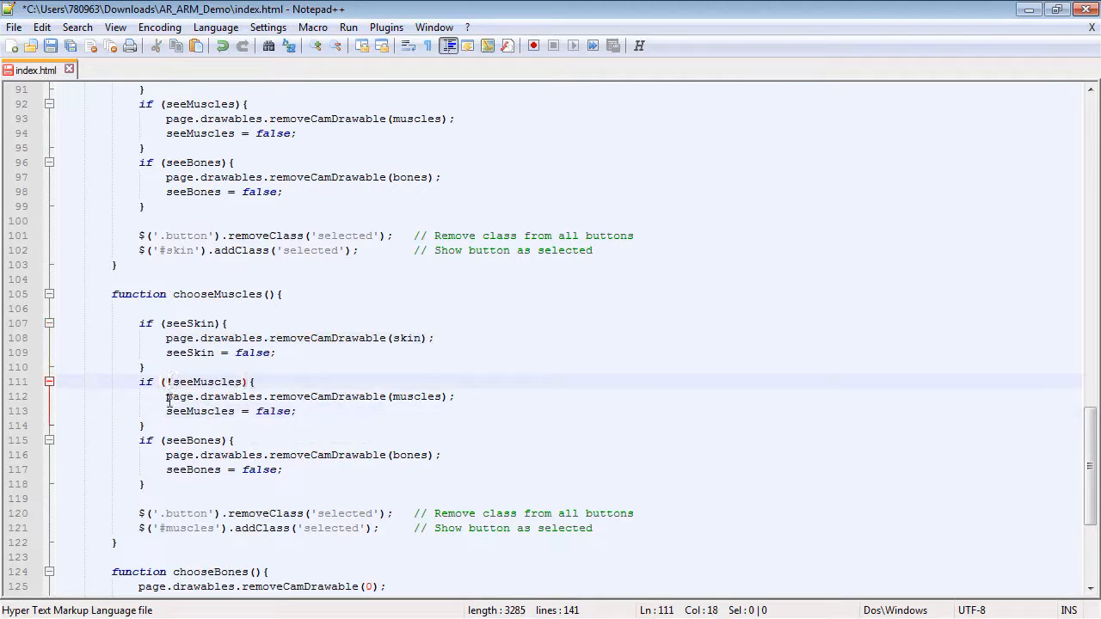
drag(269, 395, 311, 395)
text(add)
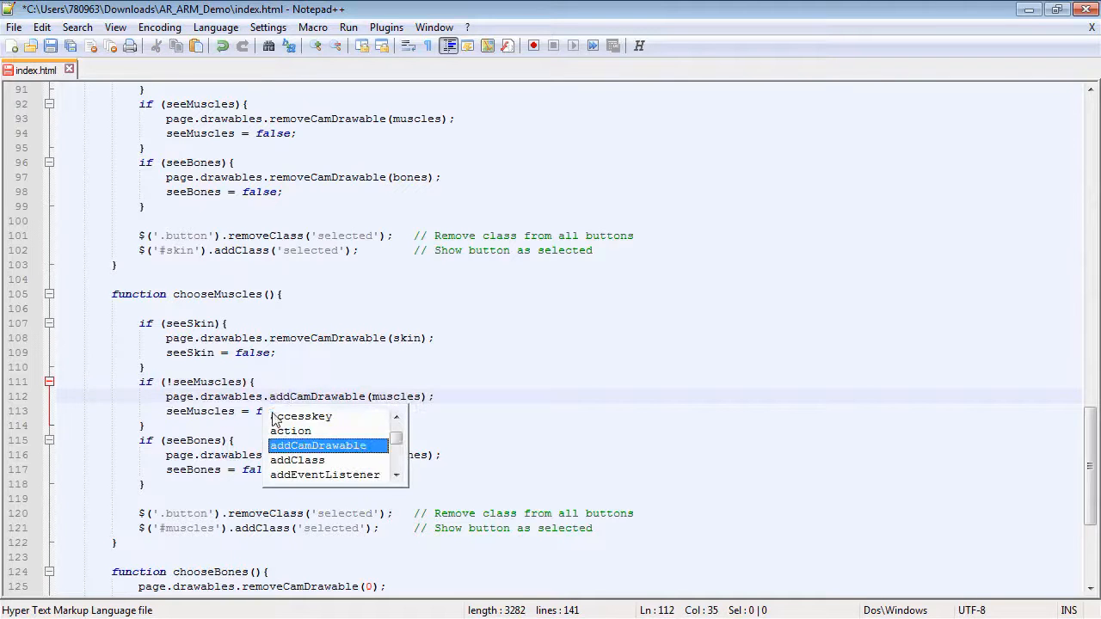
click(234, 409)
drag(256, 412, 291, 411)
text(true)
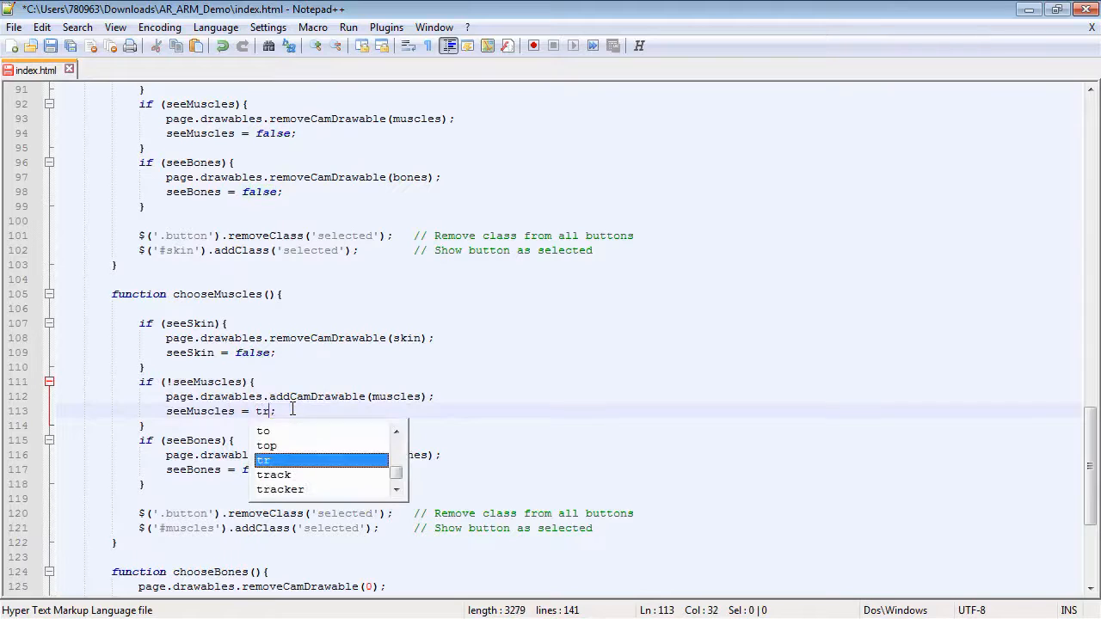
click(203, 449)
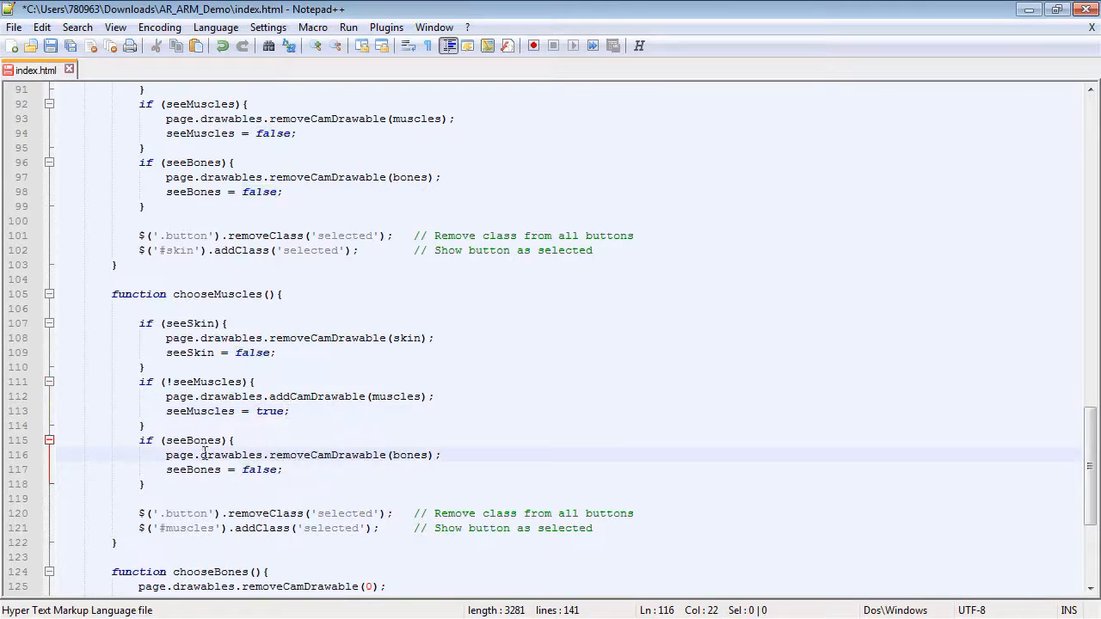
Rewrite the seeBones block in chooseMuscles as 'if (!seeBones)' with addCamDrawable(bones) and 'seeBones = true;'.
click(164, 440)
text(!)
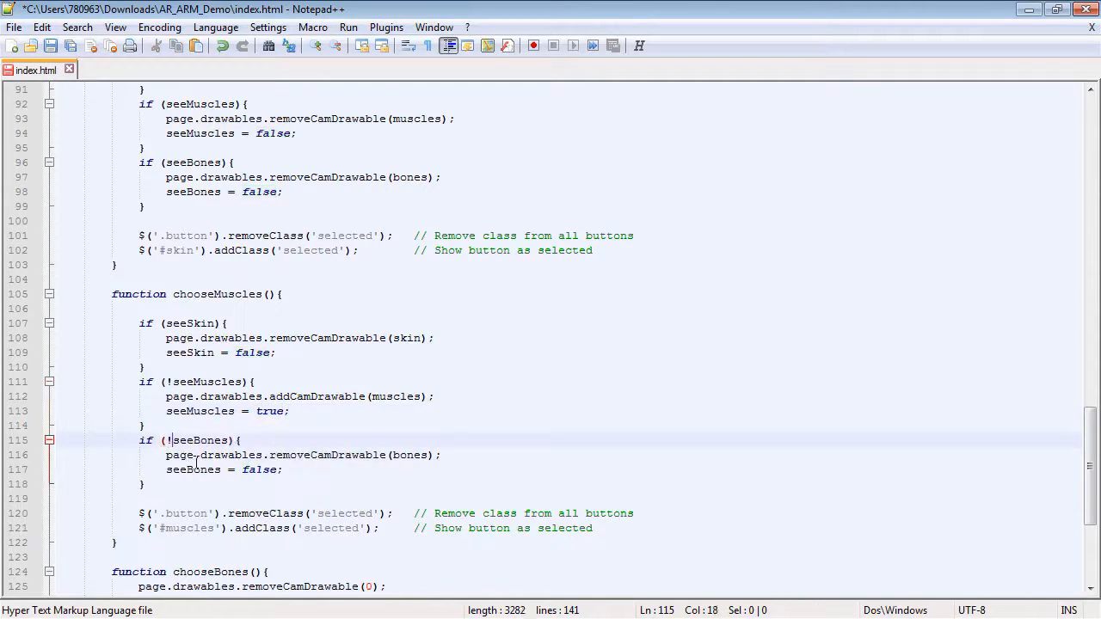
drag(268, 455, 311, 457)
text(add)
click(228, 469)
double_click(249, 469)
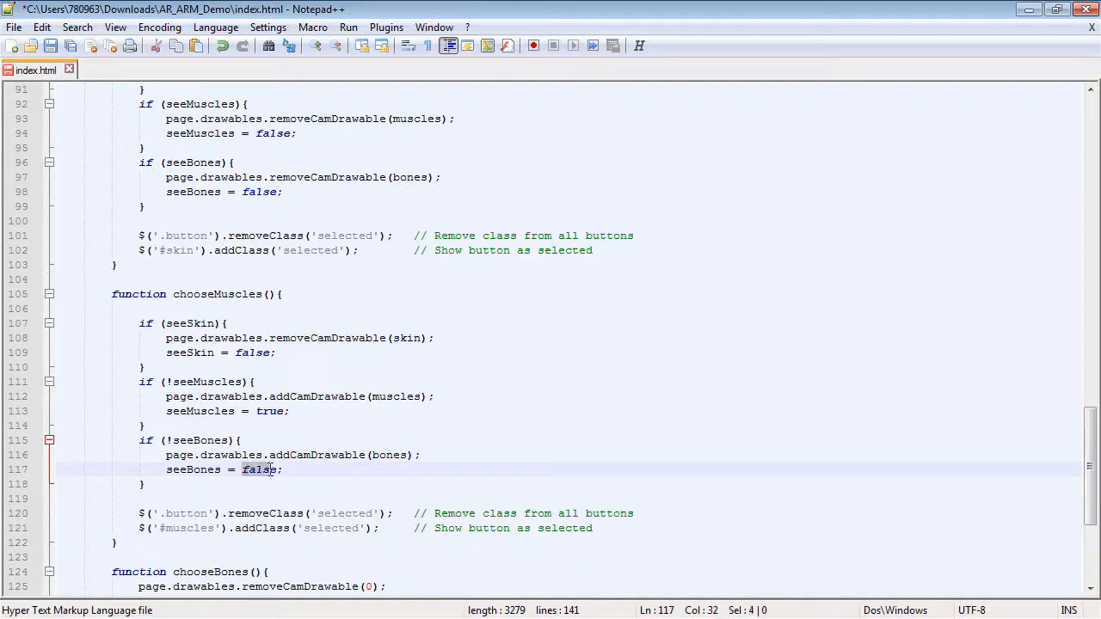
text(true)
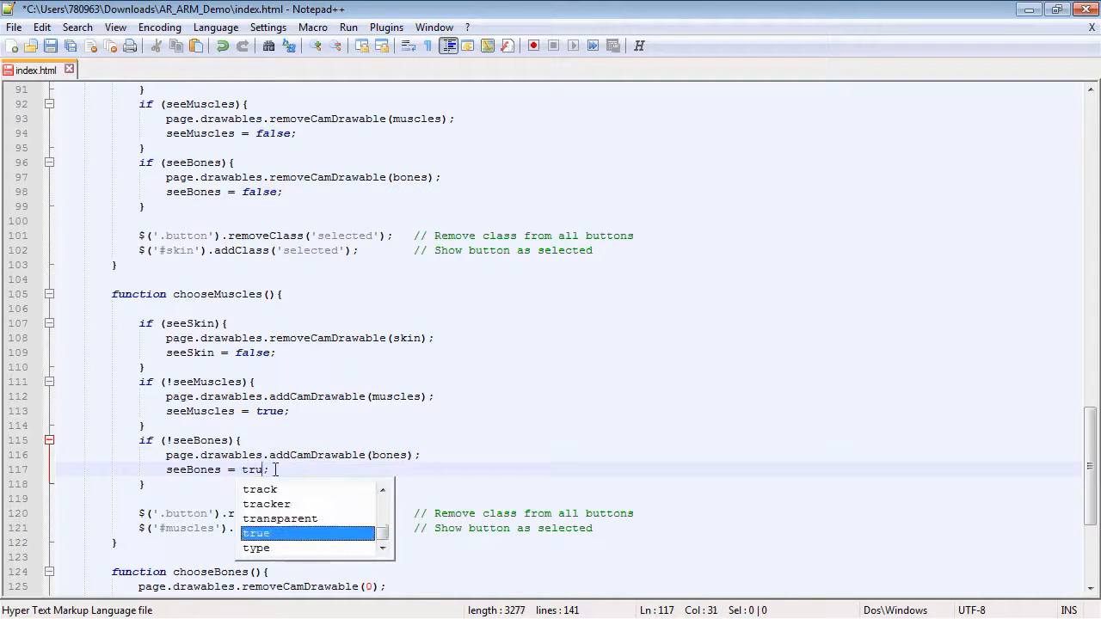
click(169, 485)
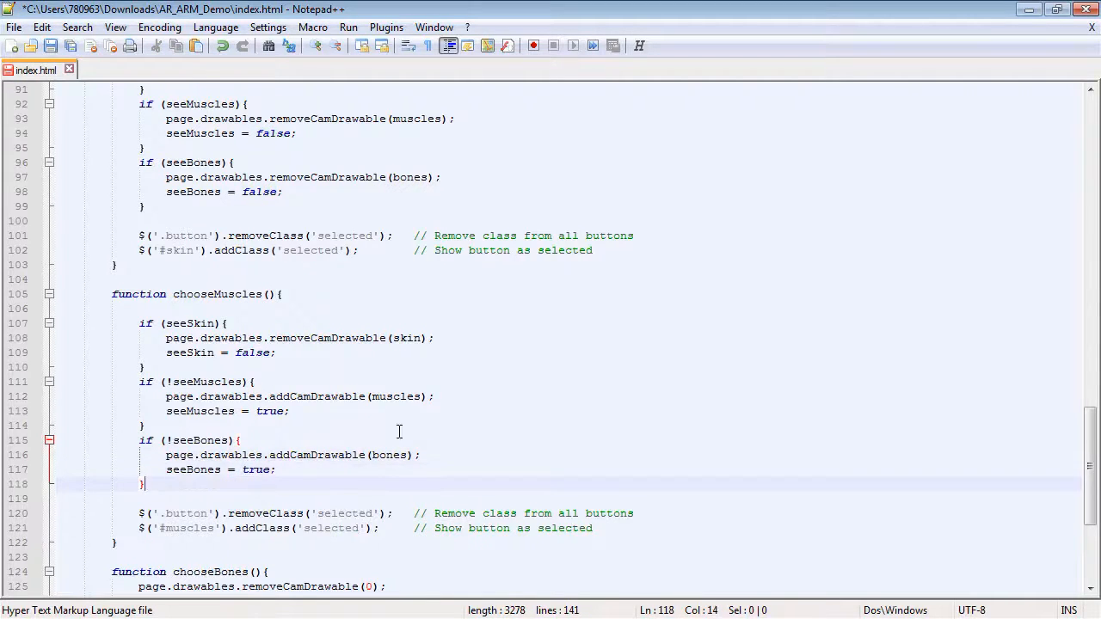
Replace the model-swap lines in chooseBones with the three if blocks copied from chooseMuscles.
scroll(399, 431, down, 1)
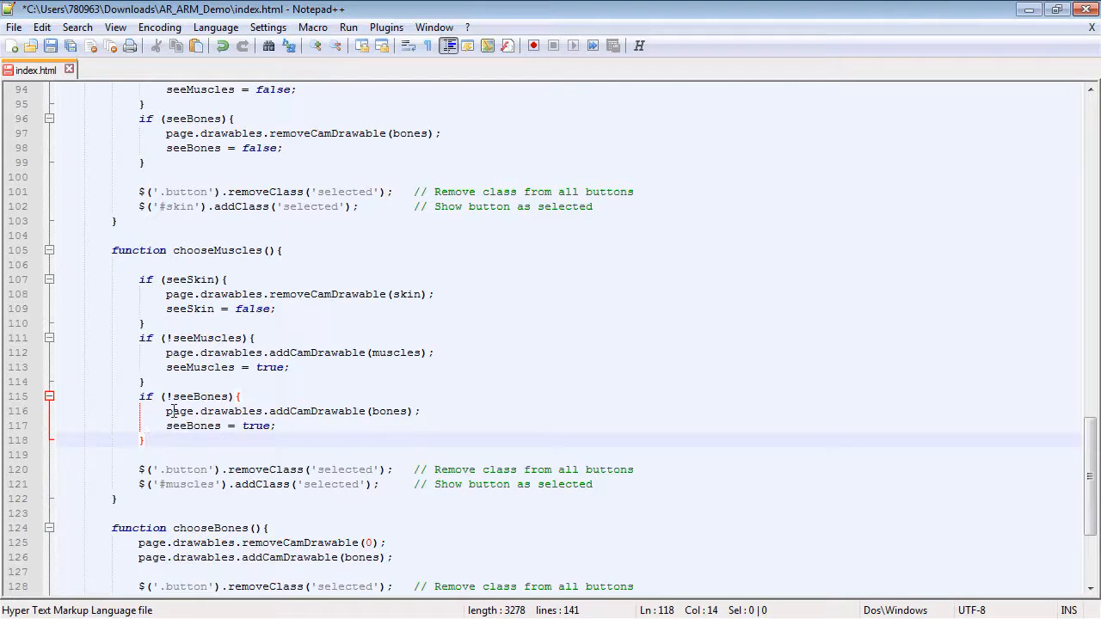
drag(139, 279, 392, 433)
scroll(148, 435, down, 3)
key(Return)
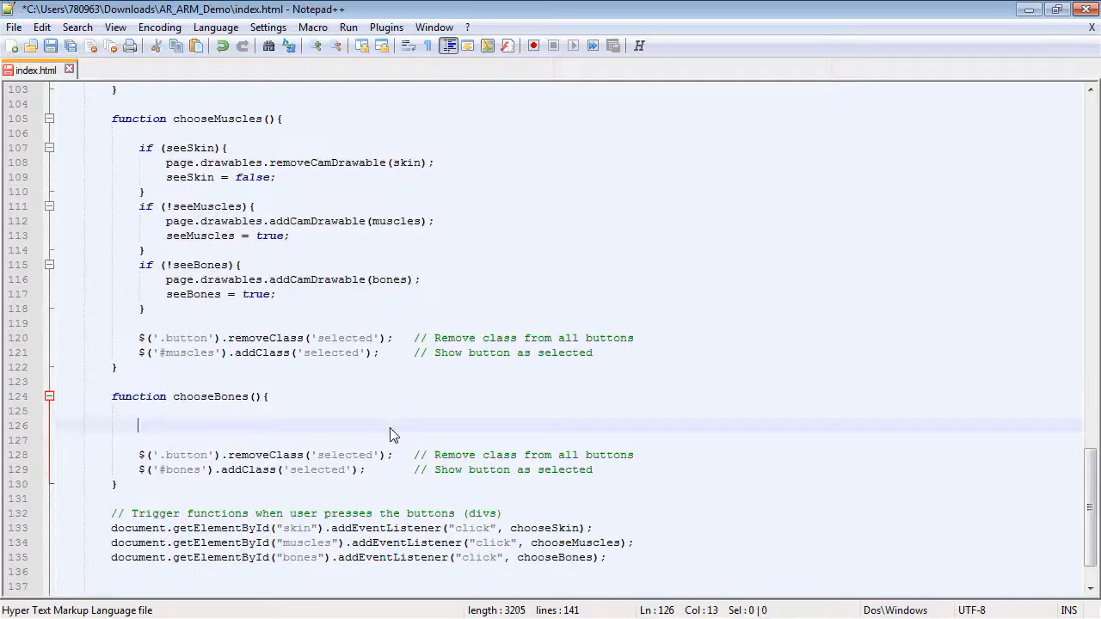
text(if (seeSkin){ 				page.drawables.removeCamDrawable(skin); 				seeSkin = false; 			} 			if (!seeMuscles){ 				page.drawables.addCamDrawable(muscles); 				seeMuscles = true; 			} 			if (!seeBones){ 				page.drawables.addCamDrawable(bones); 				seeBones = true; 			})
scroll(214, 348, down, 2)
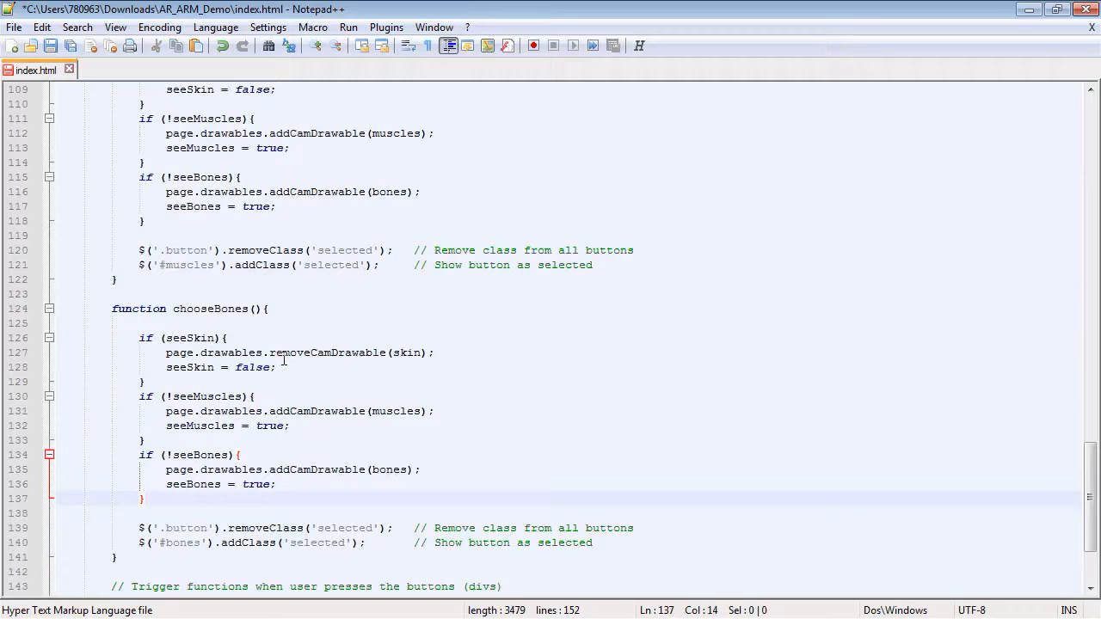
Rewrite the seeMuscles block in chooseBones as 'if (seeMuscles)' with removeCamDrawable(muscles) and 'seeMuscles = false;'.
click(174, 396)
key(BackSpace)
drag(269, 411, 290, 412)
text(remove)
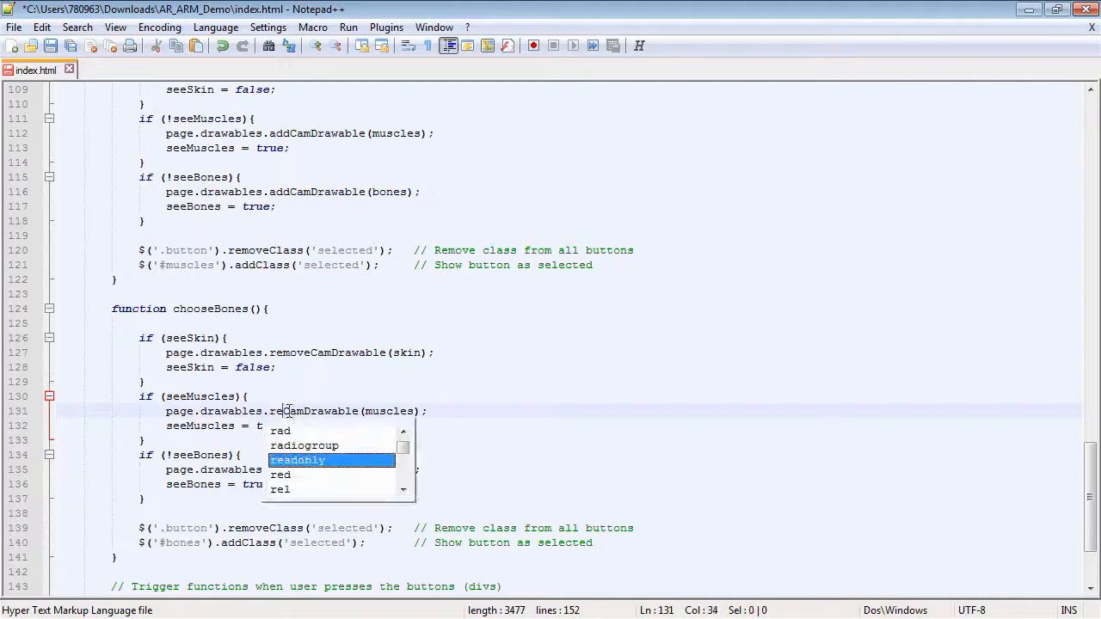
drag(251, 426, 259, 428)
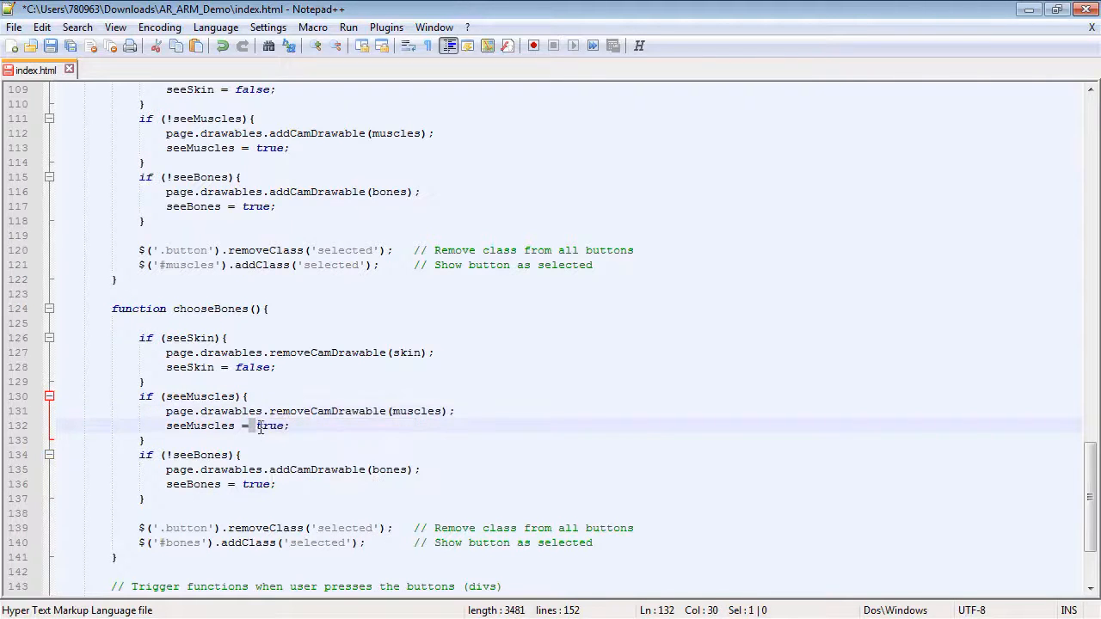
click(256, 428)
drag(255, 428, 286, 427)
text(fal)
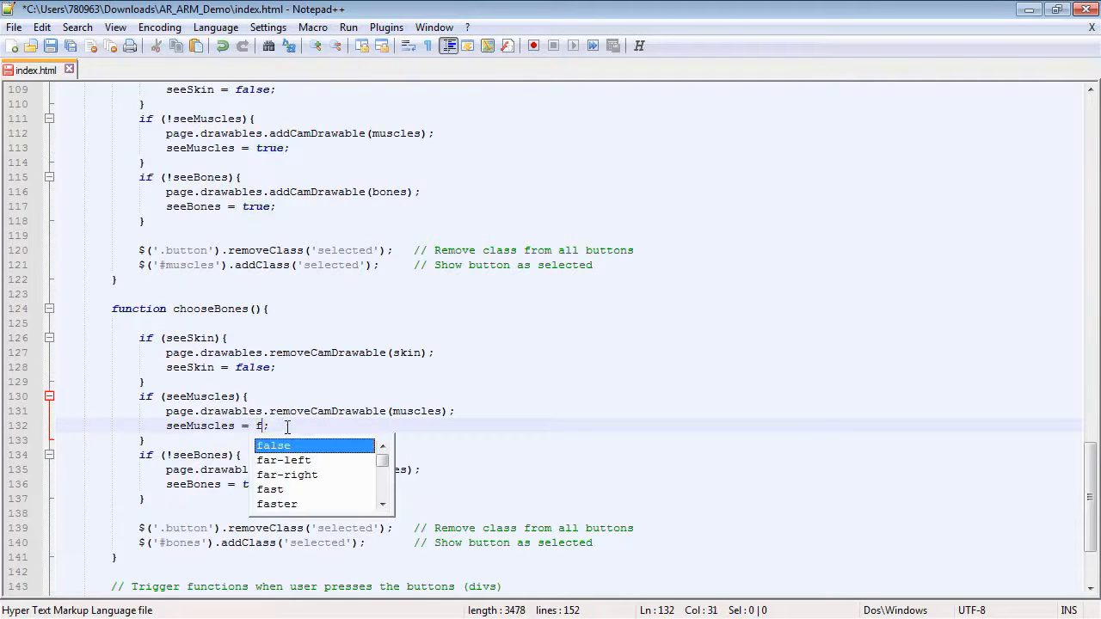
text(se)
click(215, 426)
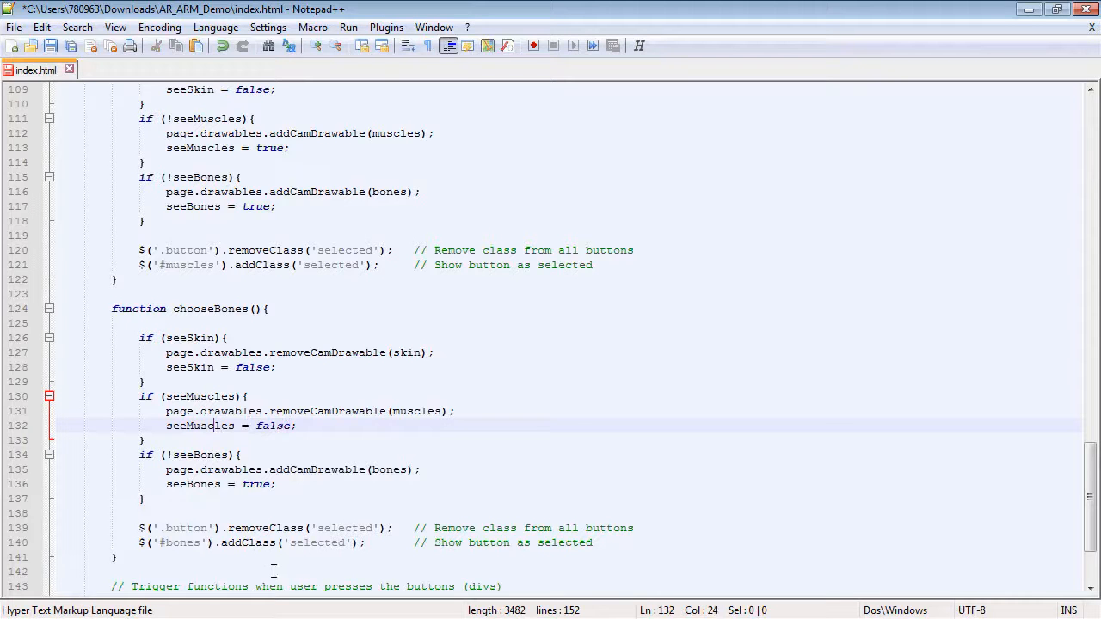
scroll(273, 571, down, 1)
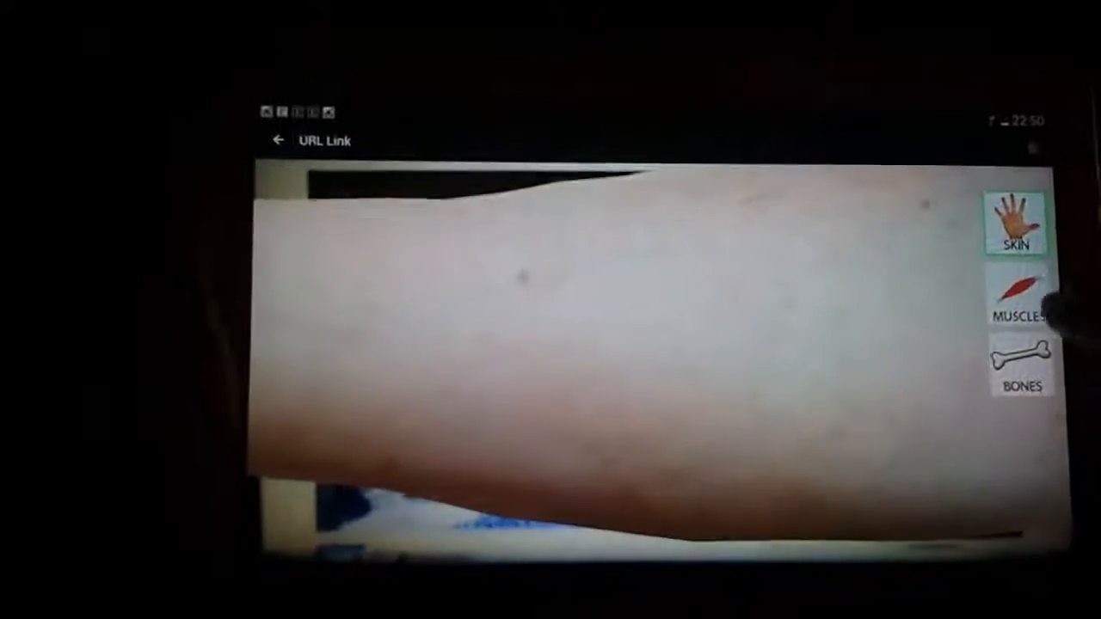
Test the AR page on the tablet by switching between the Skin, Muscles and Bones buttons.
click(1039, 301)
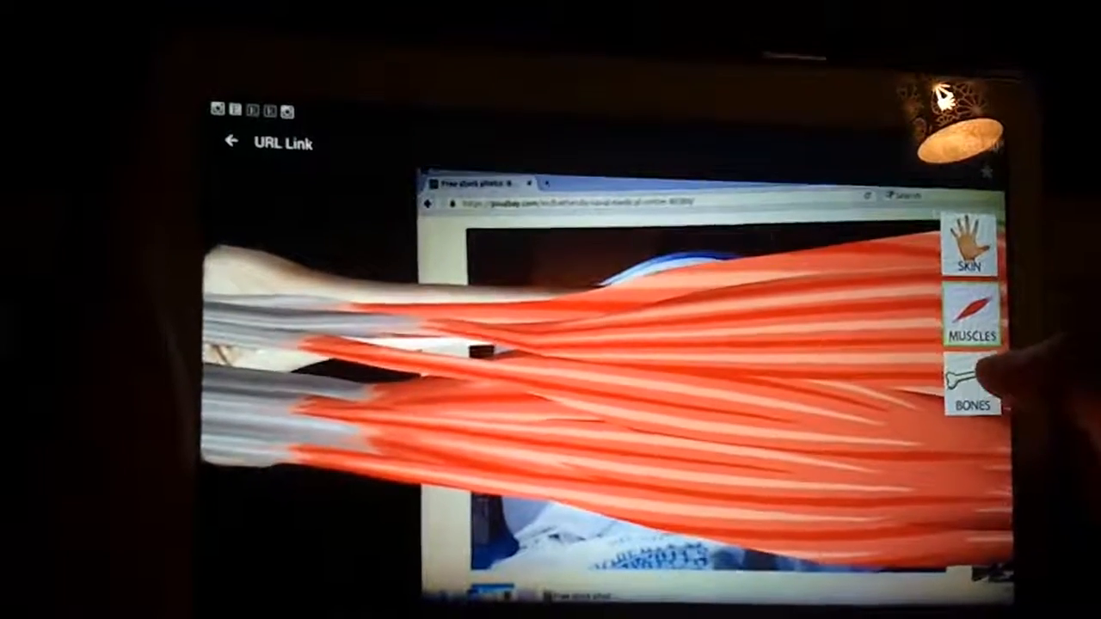
click(959, 371)
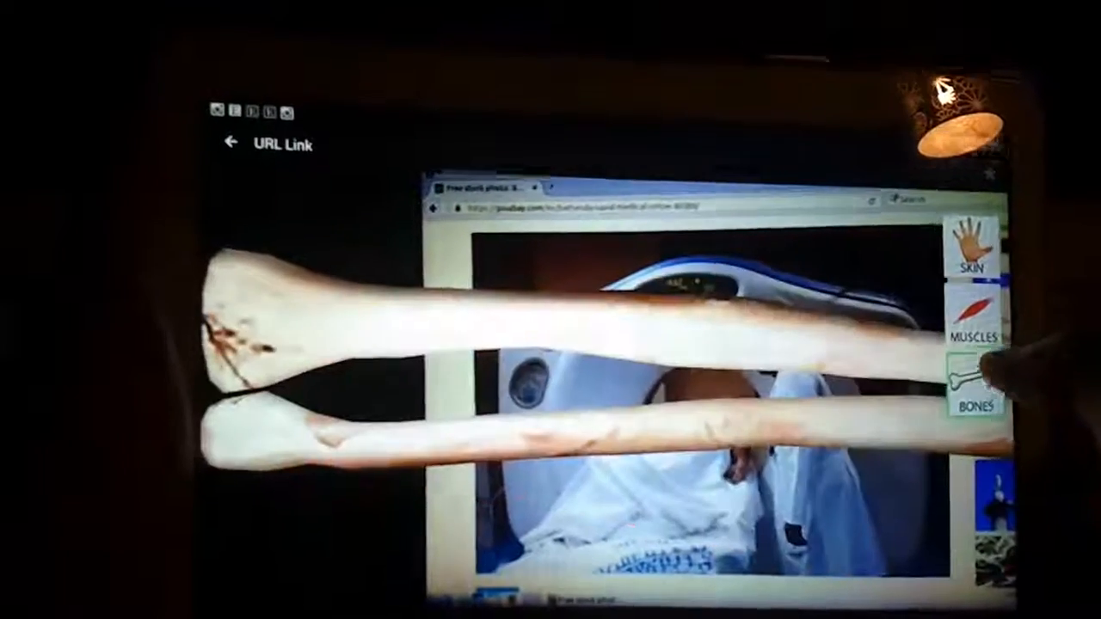
click(981, 320)
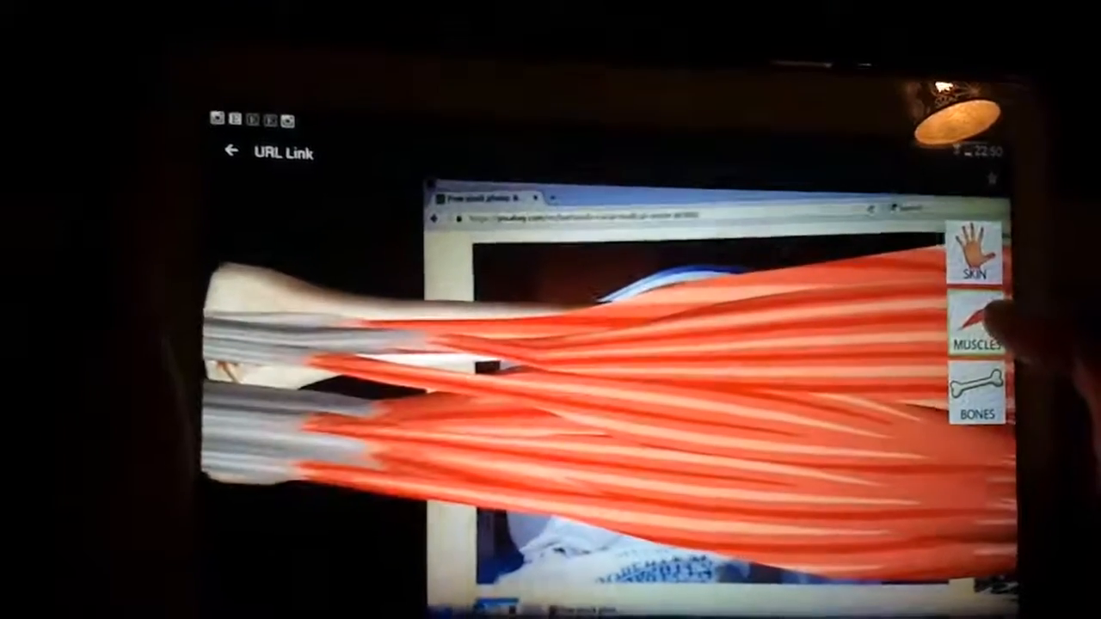
click(982, 262)
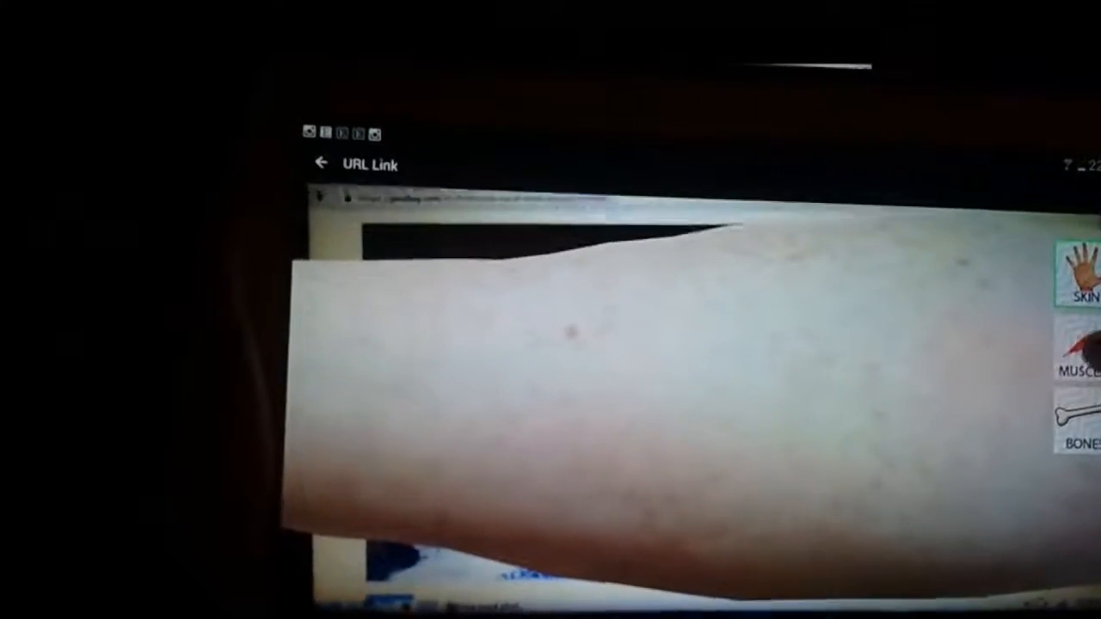
click(1086, 355)
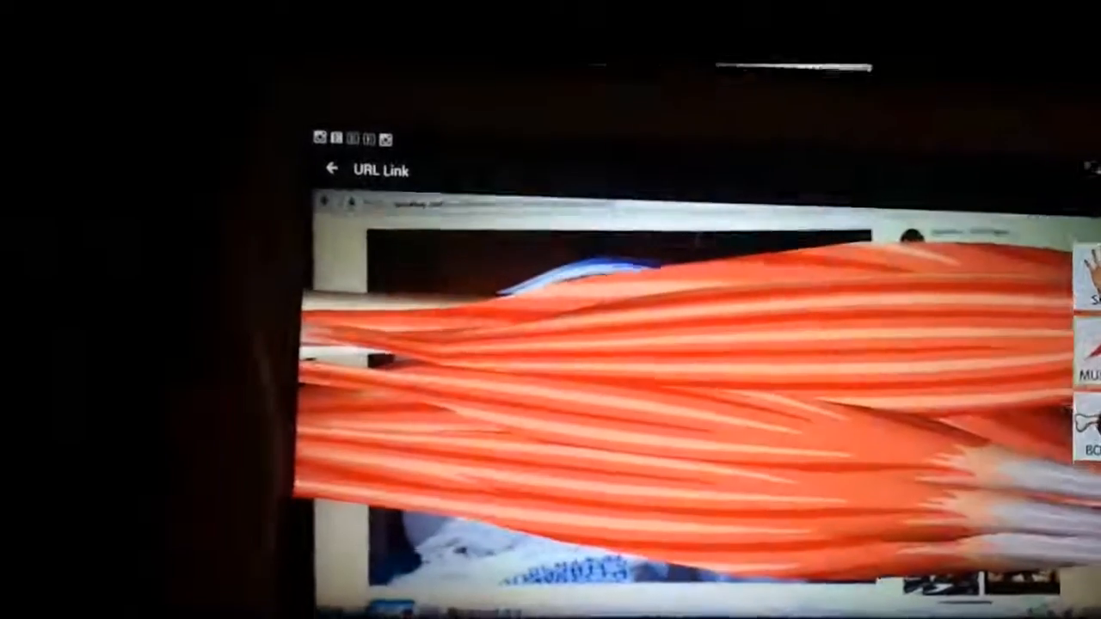
click(1086, 427)
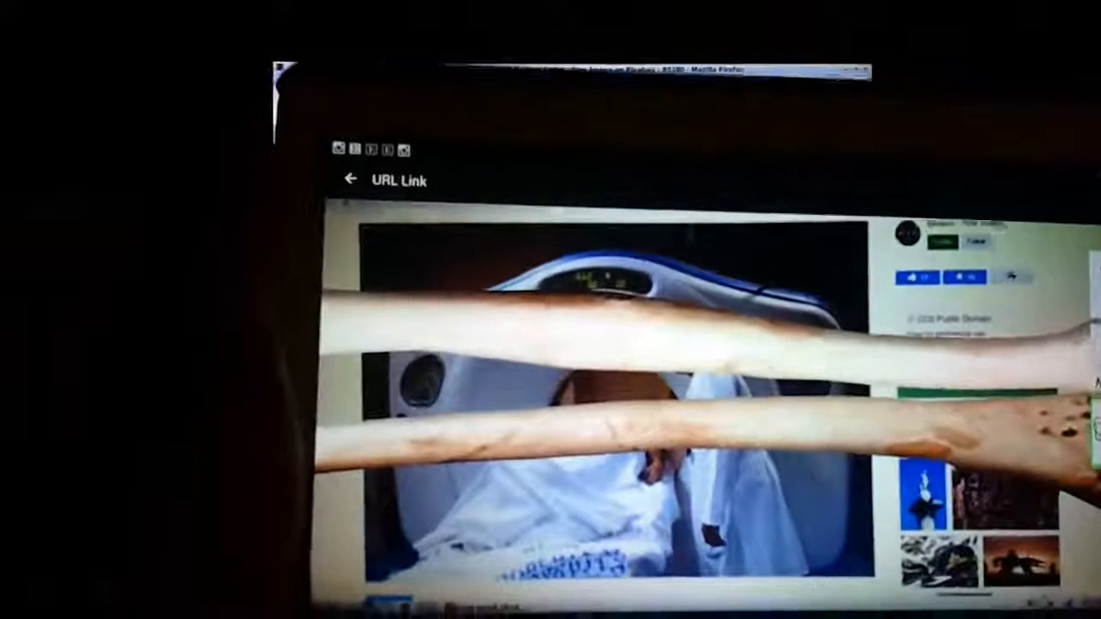